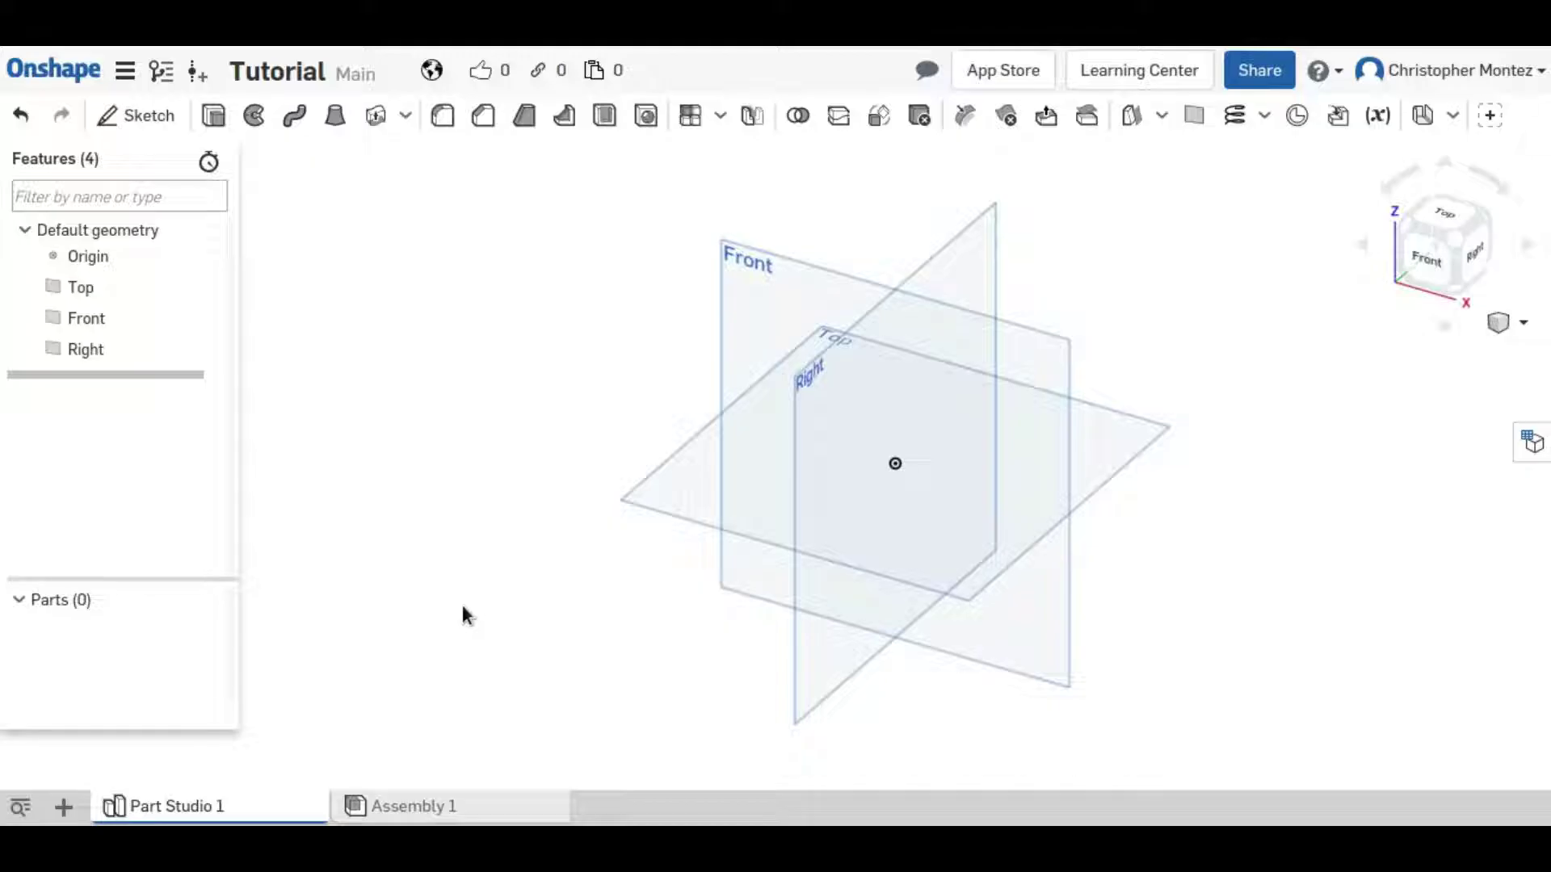
- Start a sketch on the Top plane and view it straight from the top
{"action": "left_click", "coordinate": [132, 119]}
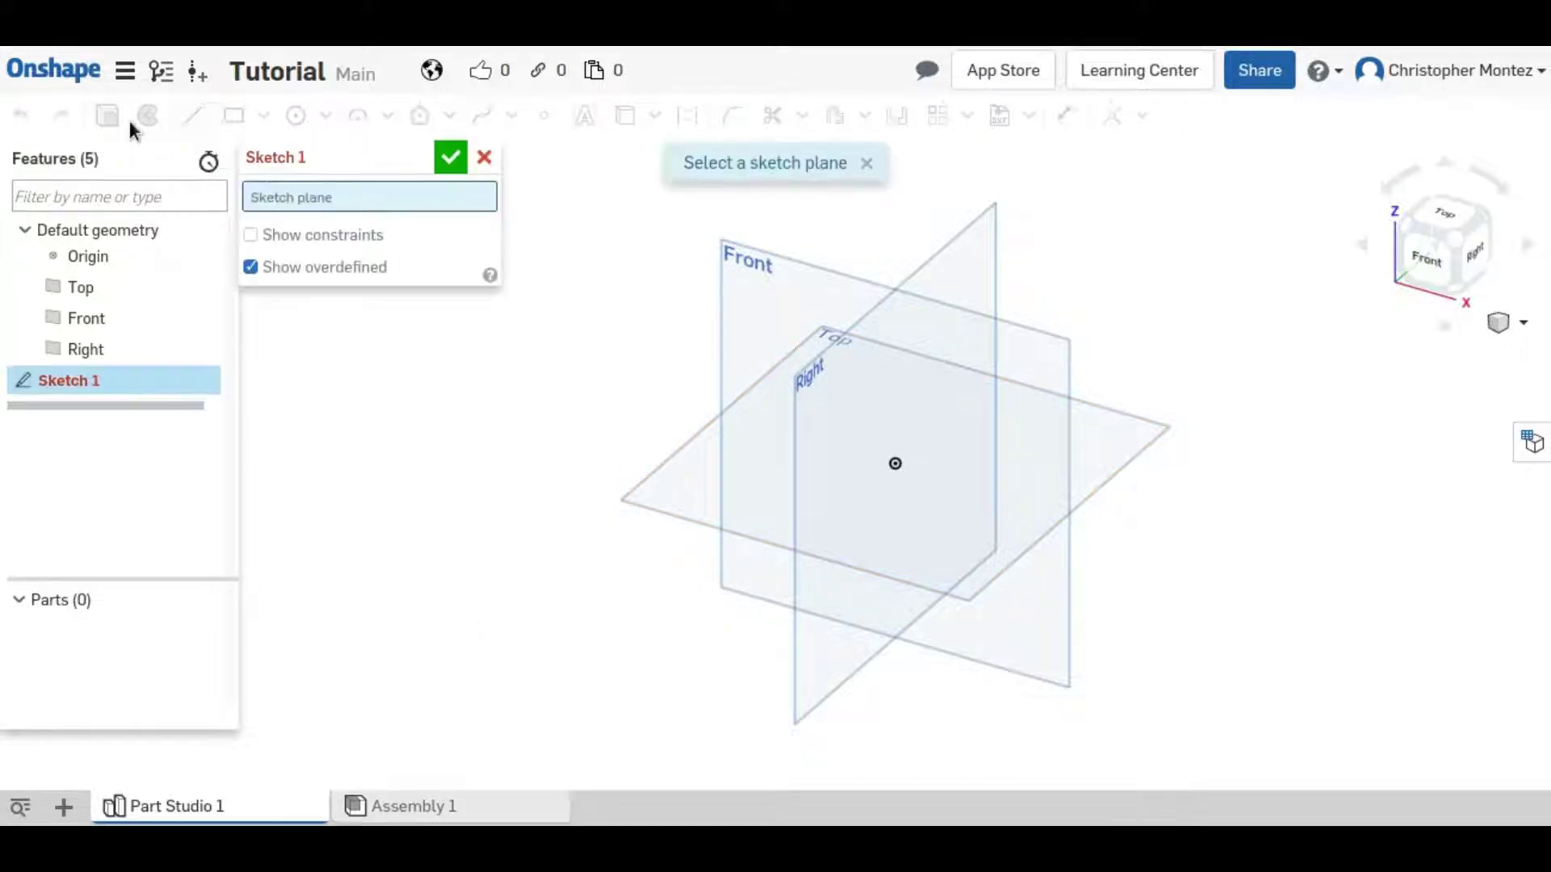
{"action": "left_click", "coordinate": [680, 485]}
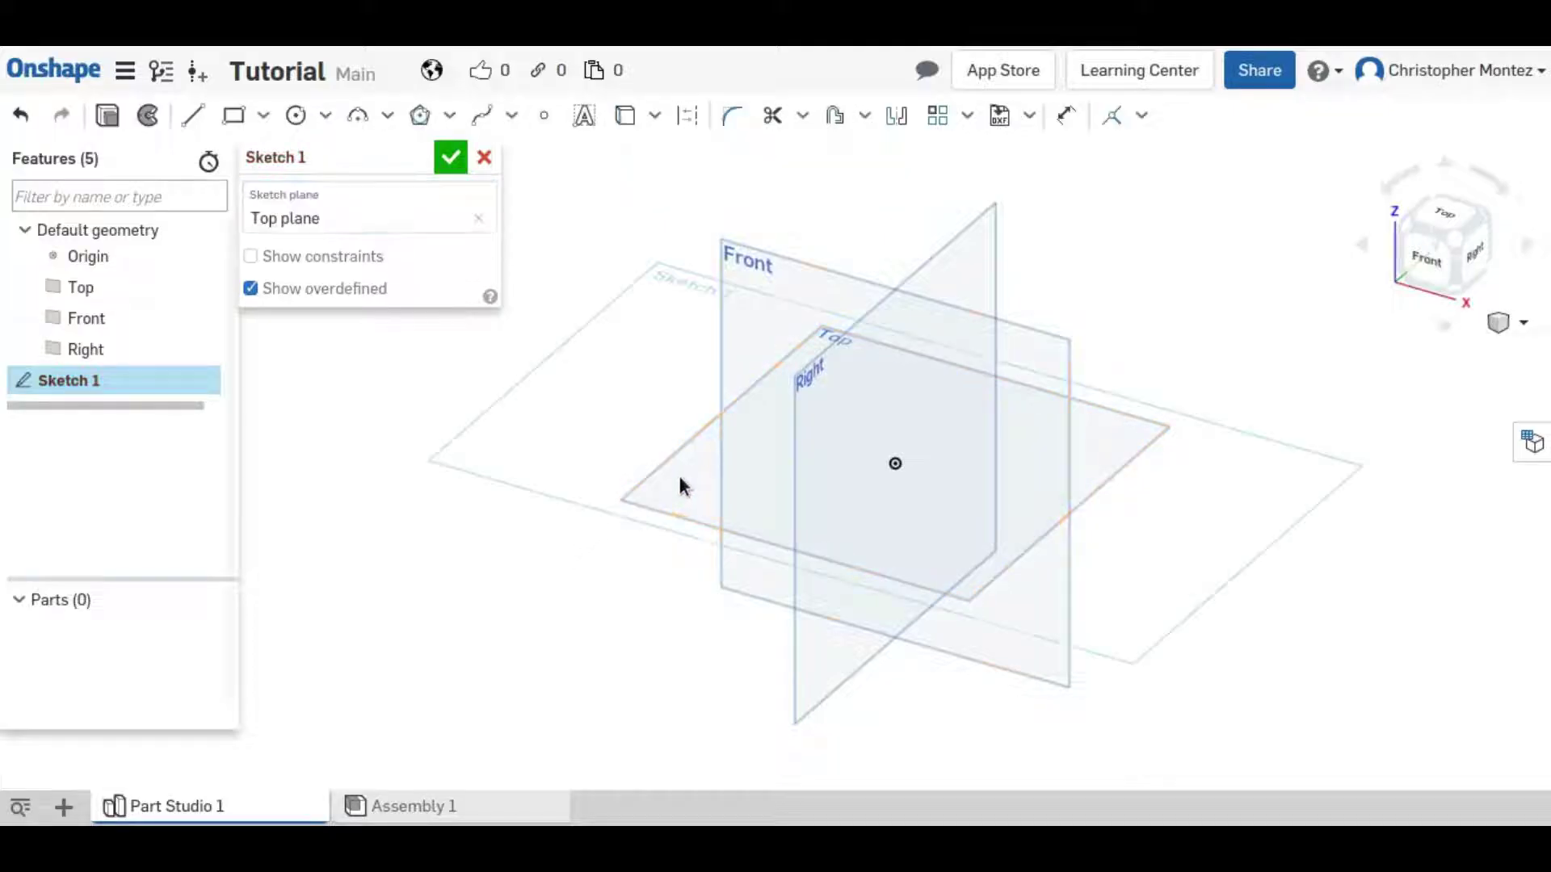
{"action": "left_click", "coordinate": [1434, 226]}
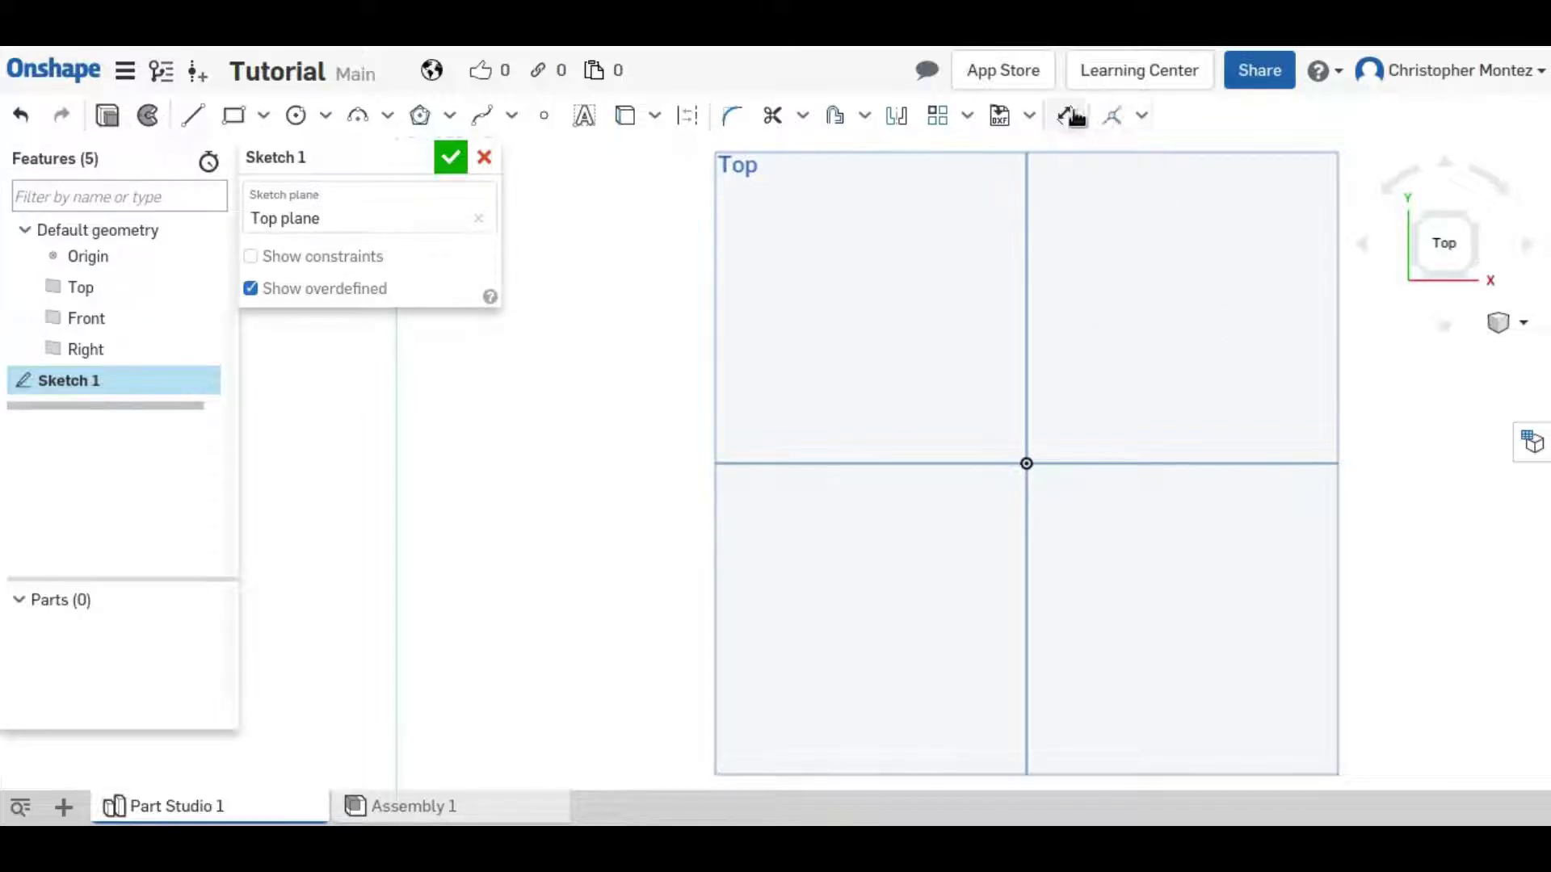
{"action": "left_click", "coordinate": [1141, 116]}
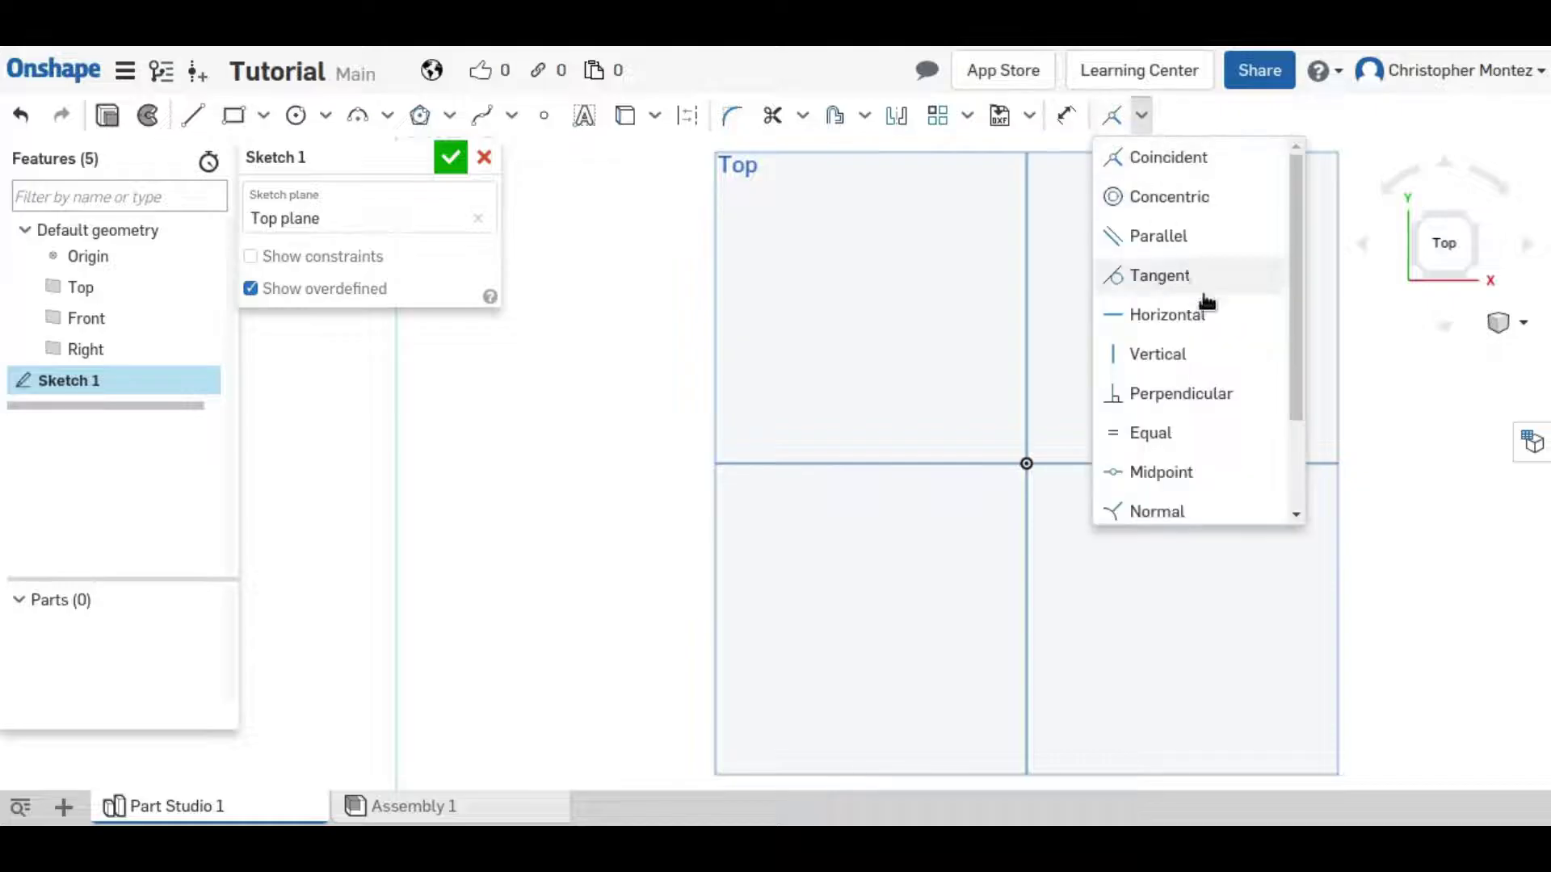
{"action": "scroll", "coordinate": [1206, 300], "scroll_direction": "down", "scroll_amount": 3}
{"action": "scroll", "coordinate": [1204, 263], "scroll_direction": "up", "scroll_amount": 3}
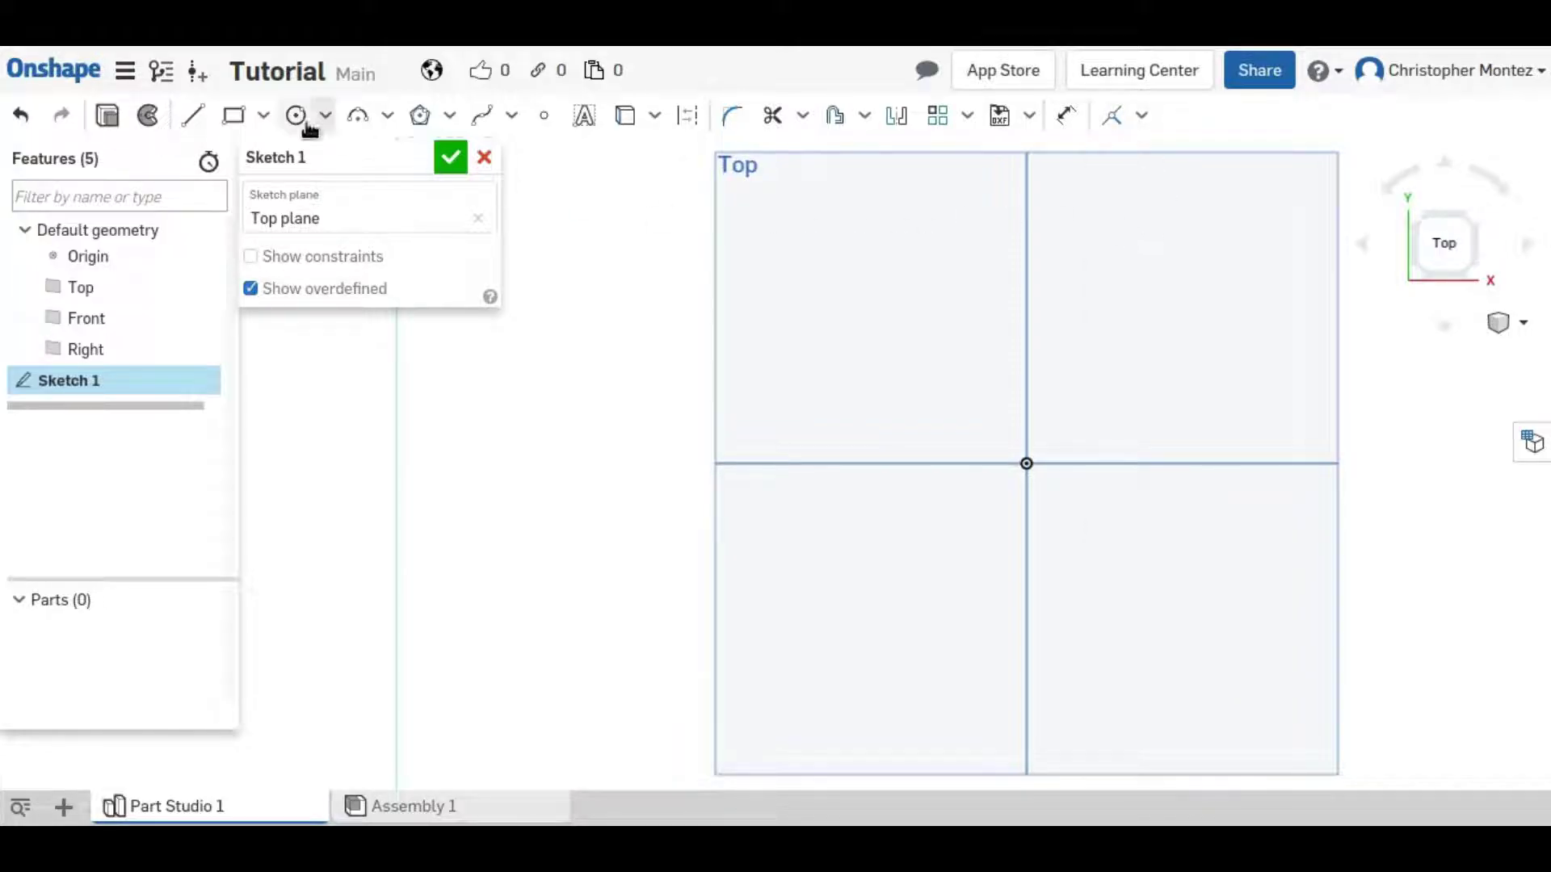
- Sketch two separate sloped lines above the origin, the upper about 2.03 in long and the lower about 1.44 in long
{"action": "left_click", "coordinate": [191, 121]}
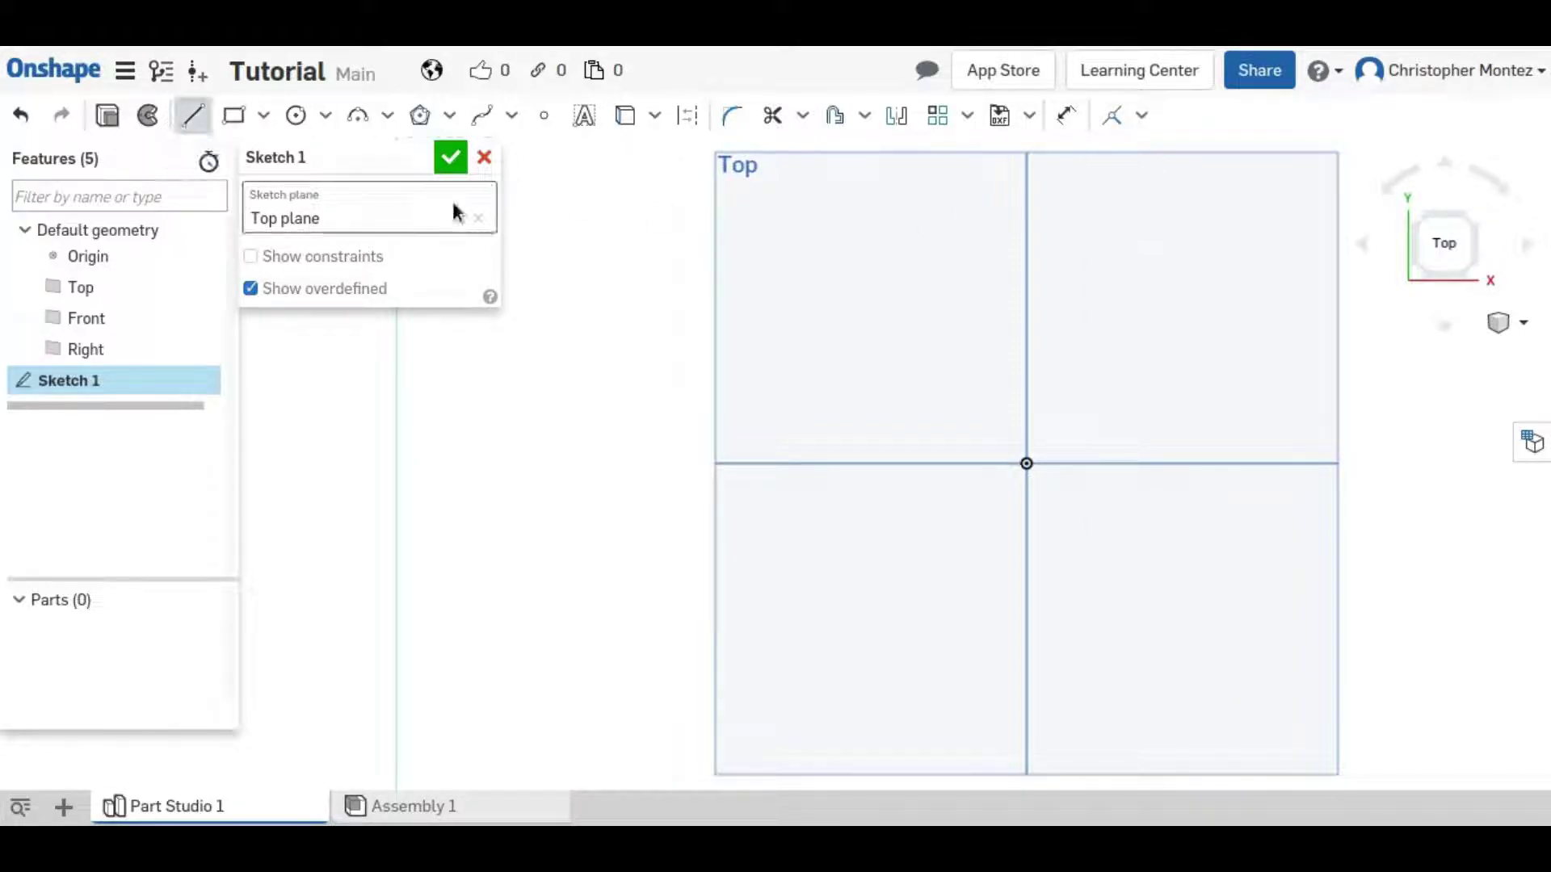
{"action": "left_click", "coordinate": [901, 273]}
{"action": "left_click", "coordinate": [1105, 220]}
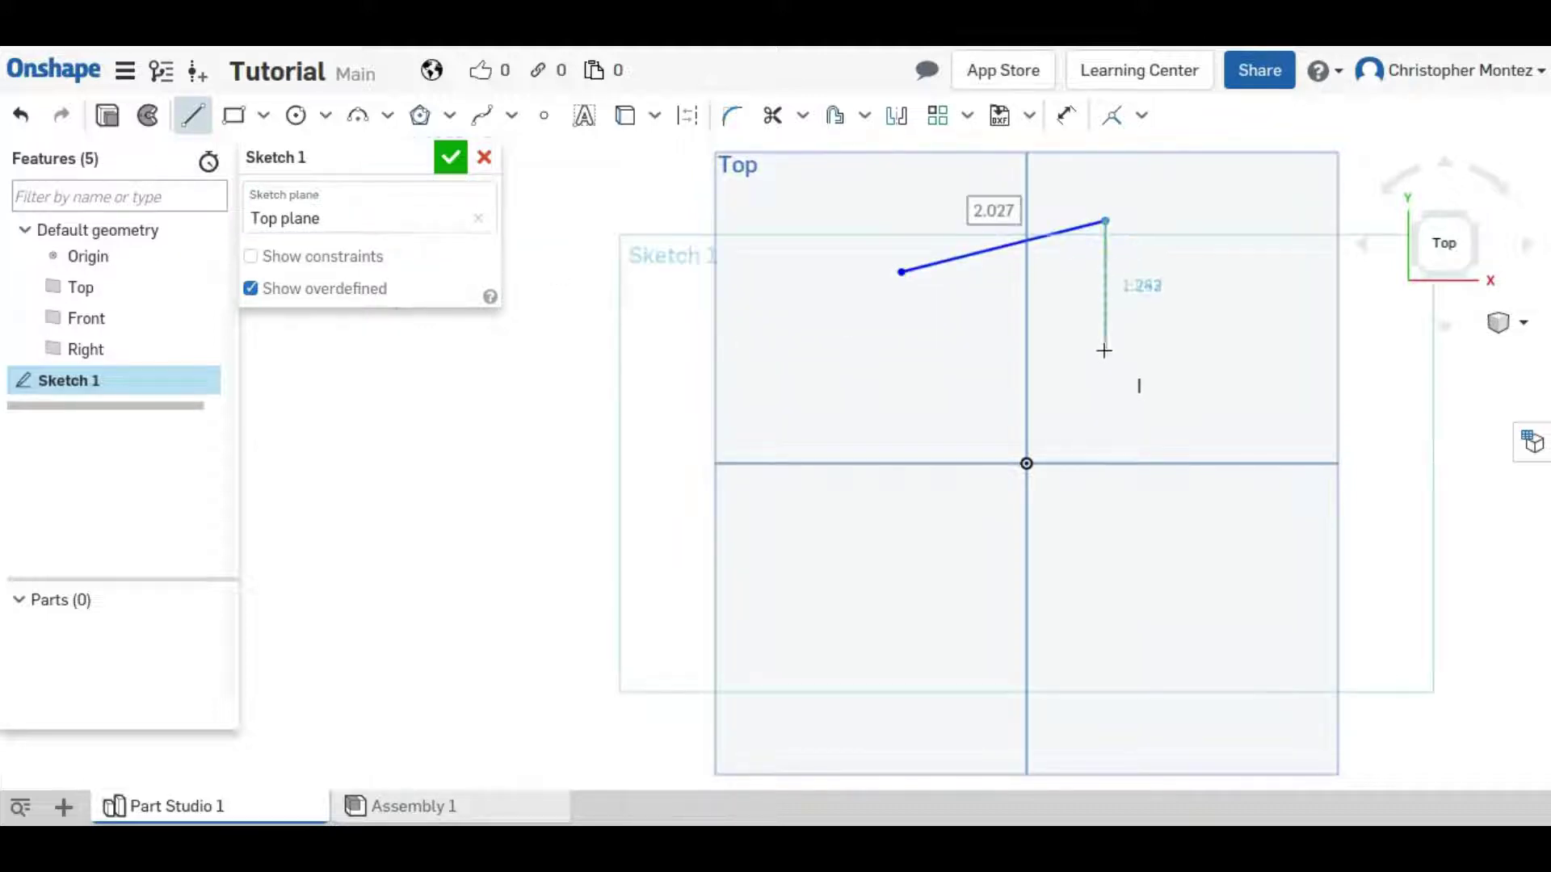
{"action": "key", "text": "Escape"}
{"action": "key", "text": "l"}
{"action": "left_click", "coordinate": [1103, 386]}
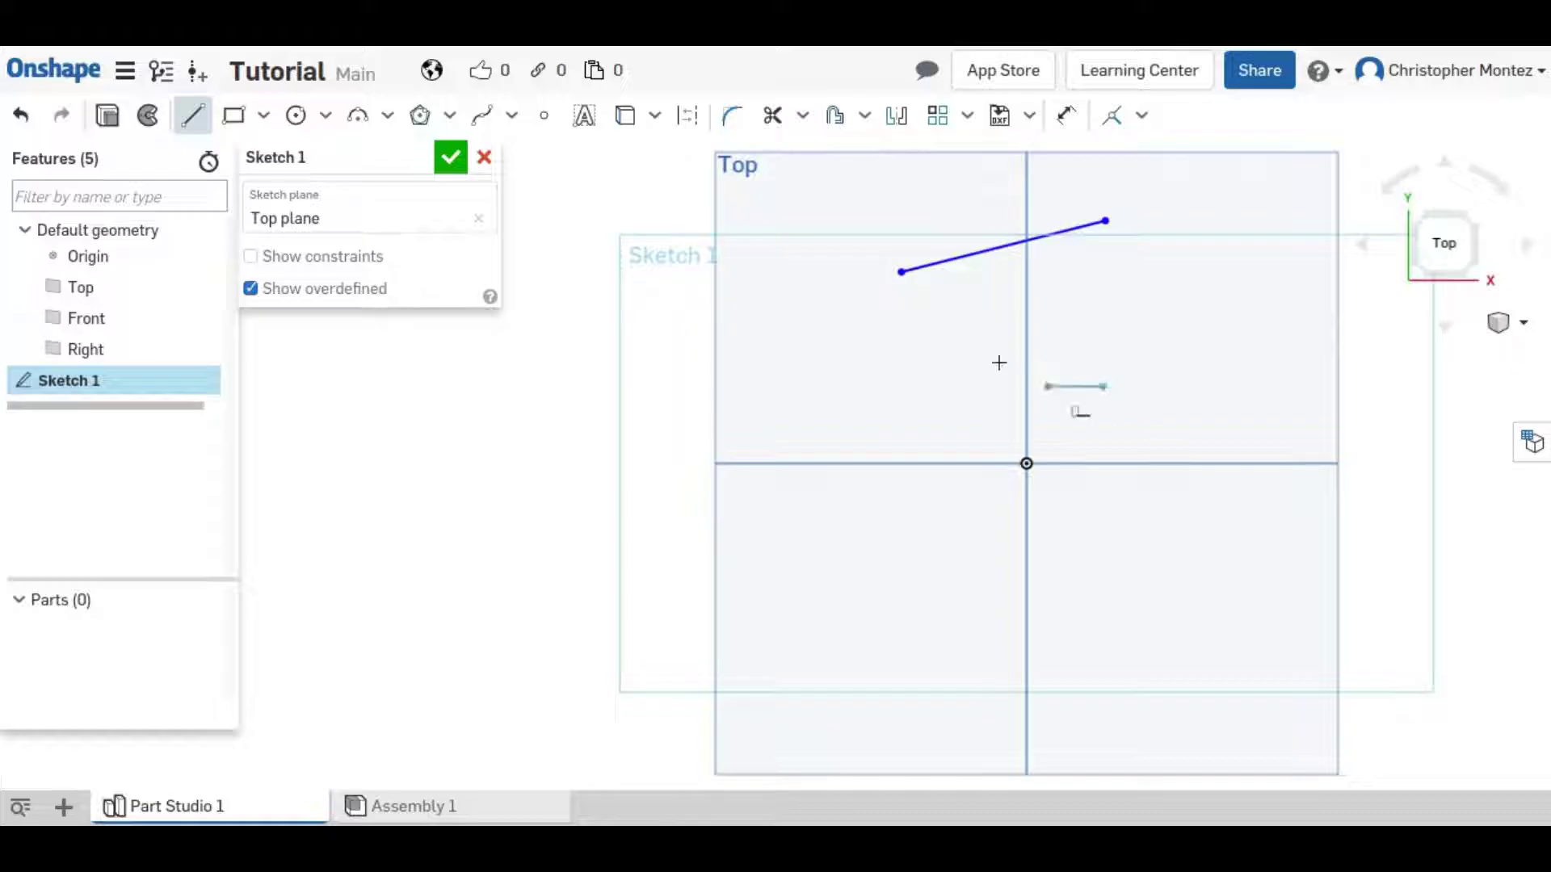
{"action": "left_click", "coordinate": [958, 346]}
{"action": "key", "text": "Escape"}
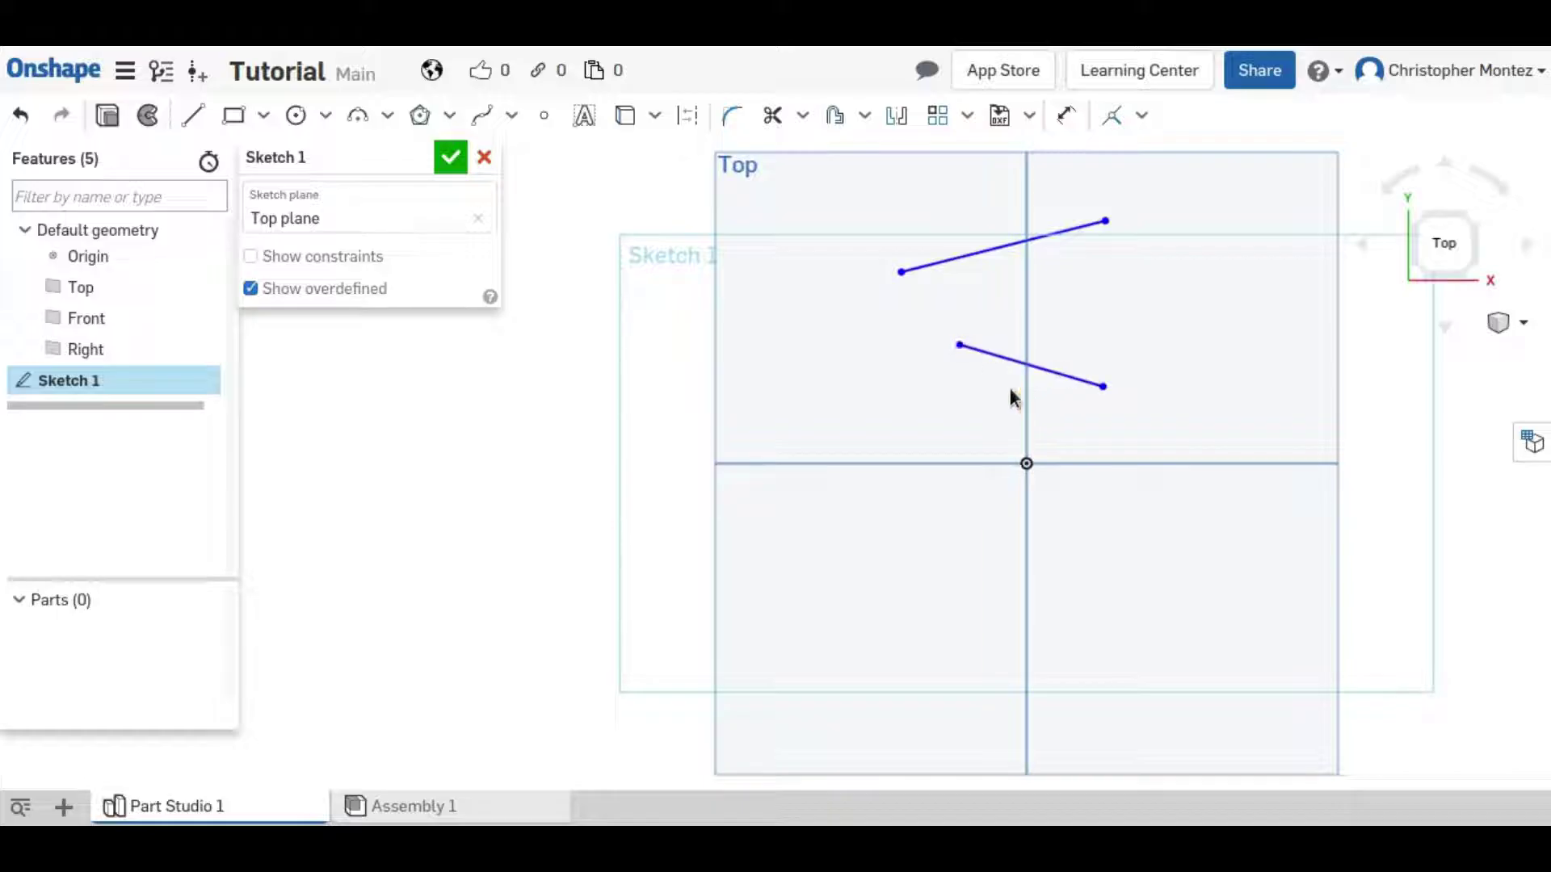
- Dimension the vertical distance from the lower line's right endpoint to the origin, keeping the drawn value
{"action": "left_click", "coordinate": [1066, 114]}
{"action": "left_click", "coordinate": [1102, 391]}
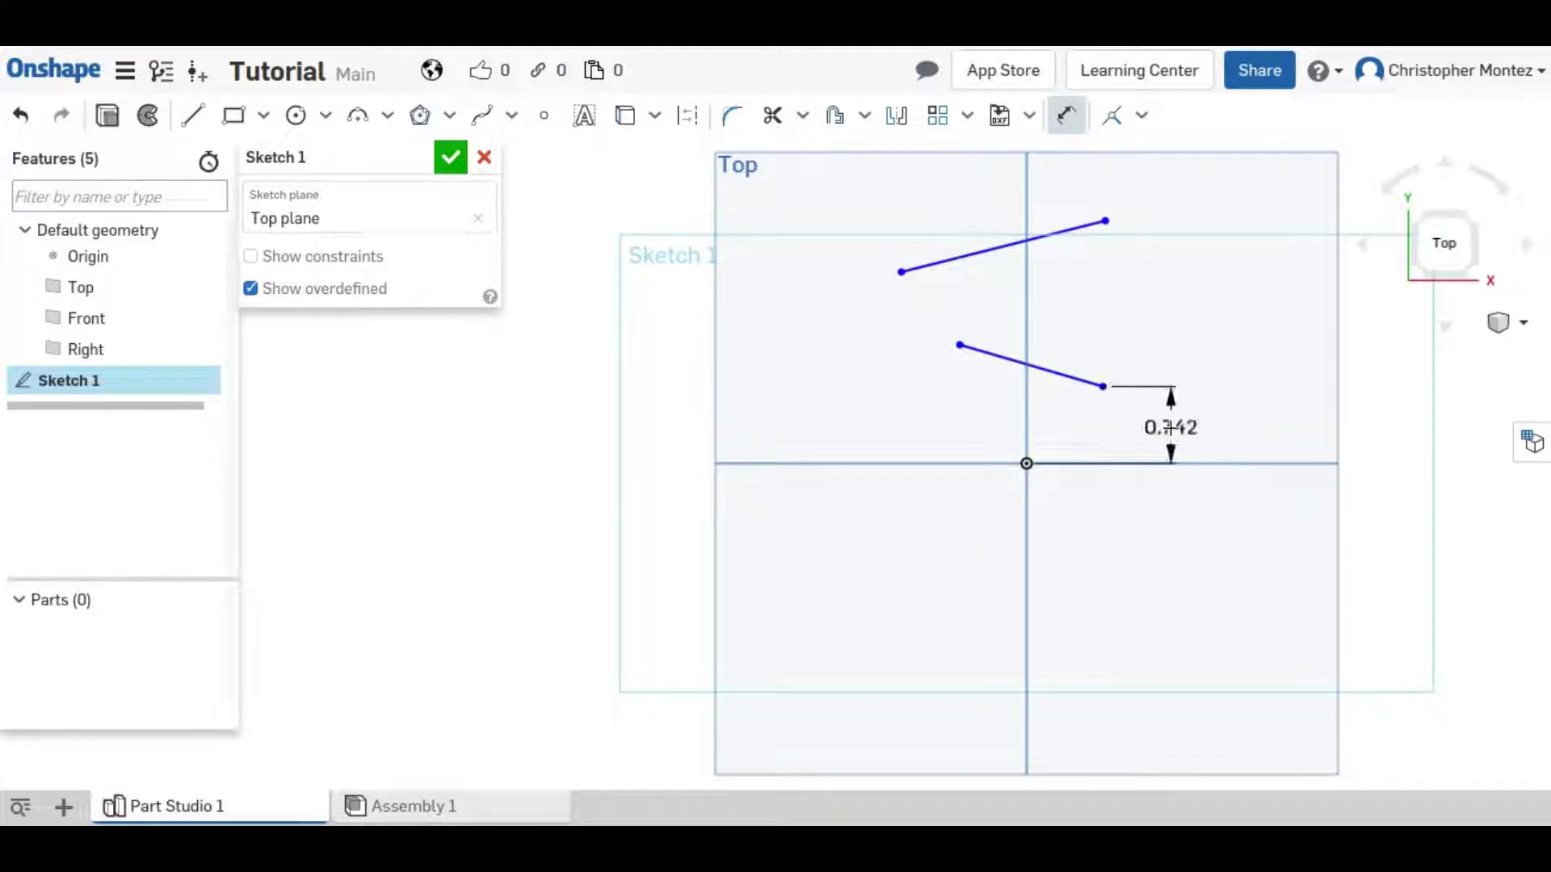
{"action": "left_click", "coordinate": [1171, 428]}
{"action": "key", "text": "Return"}
{"action": "left_click", "coordinate": [1102, 386]}
{"action": "left_click", "coordinate": [1026, 464]}
{"action": "left_click", "coordinate": [987, 419]}
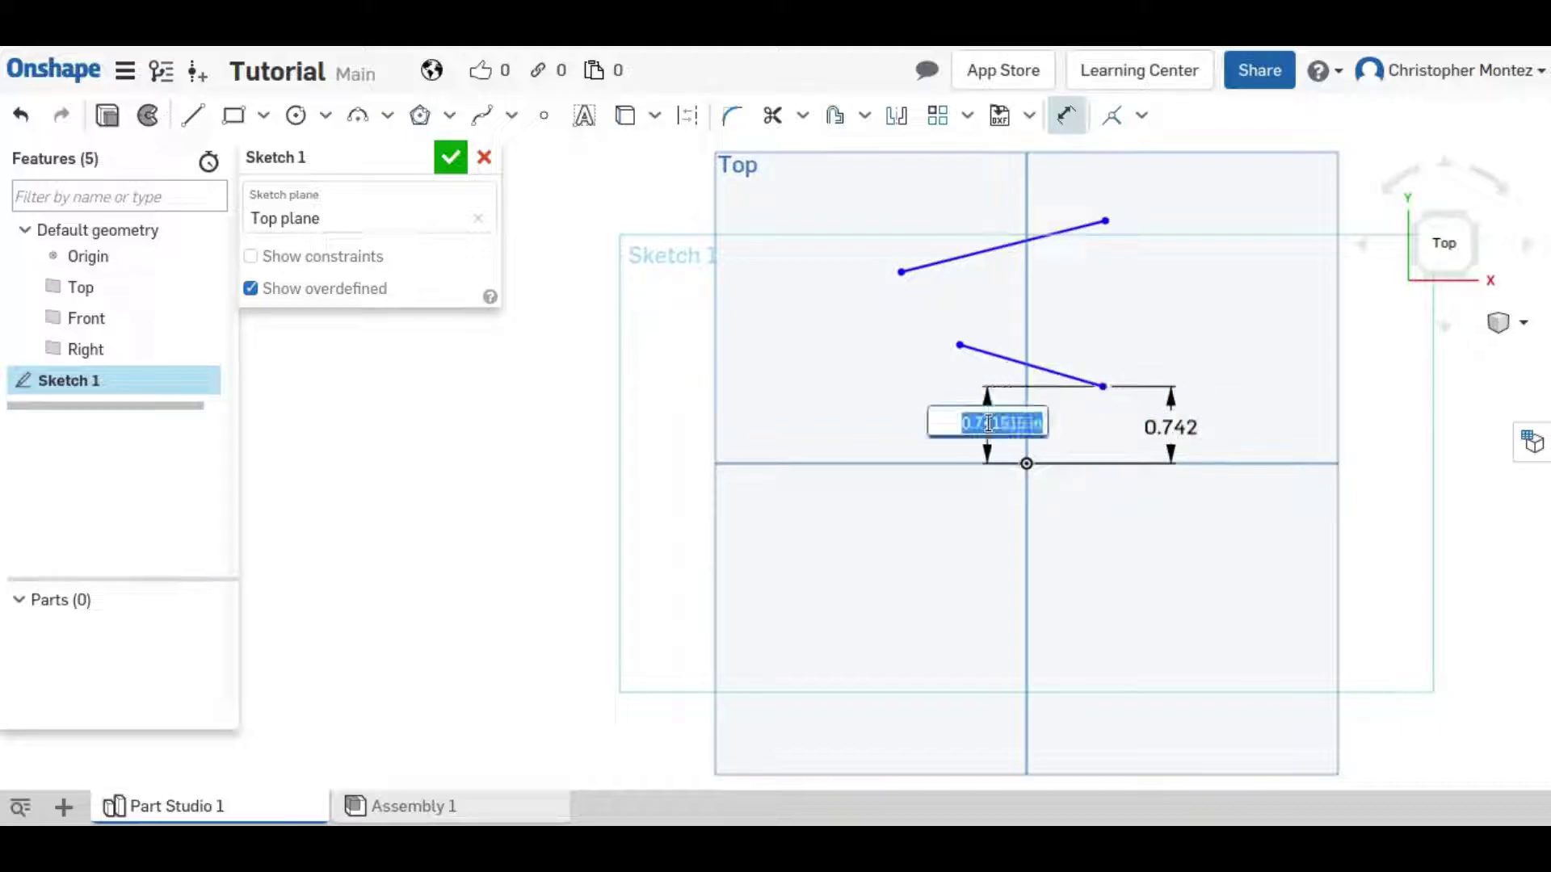
{"action": "key", "text": "Return"}
{"action": "left_click", "coordinate": [984, 435]}
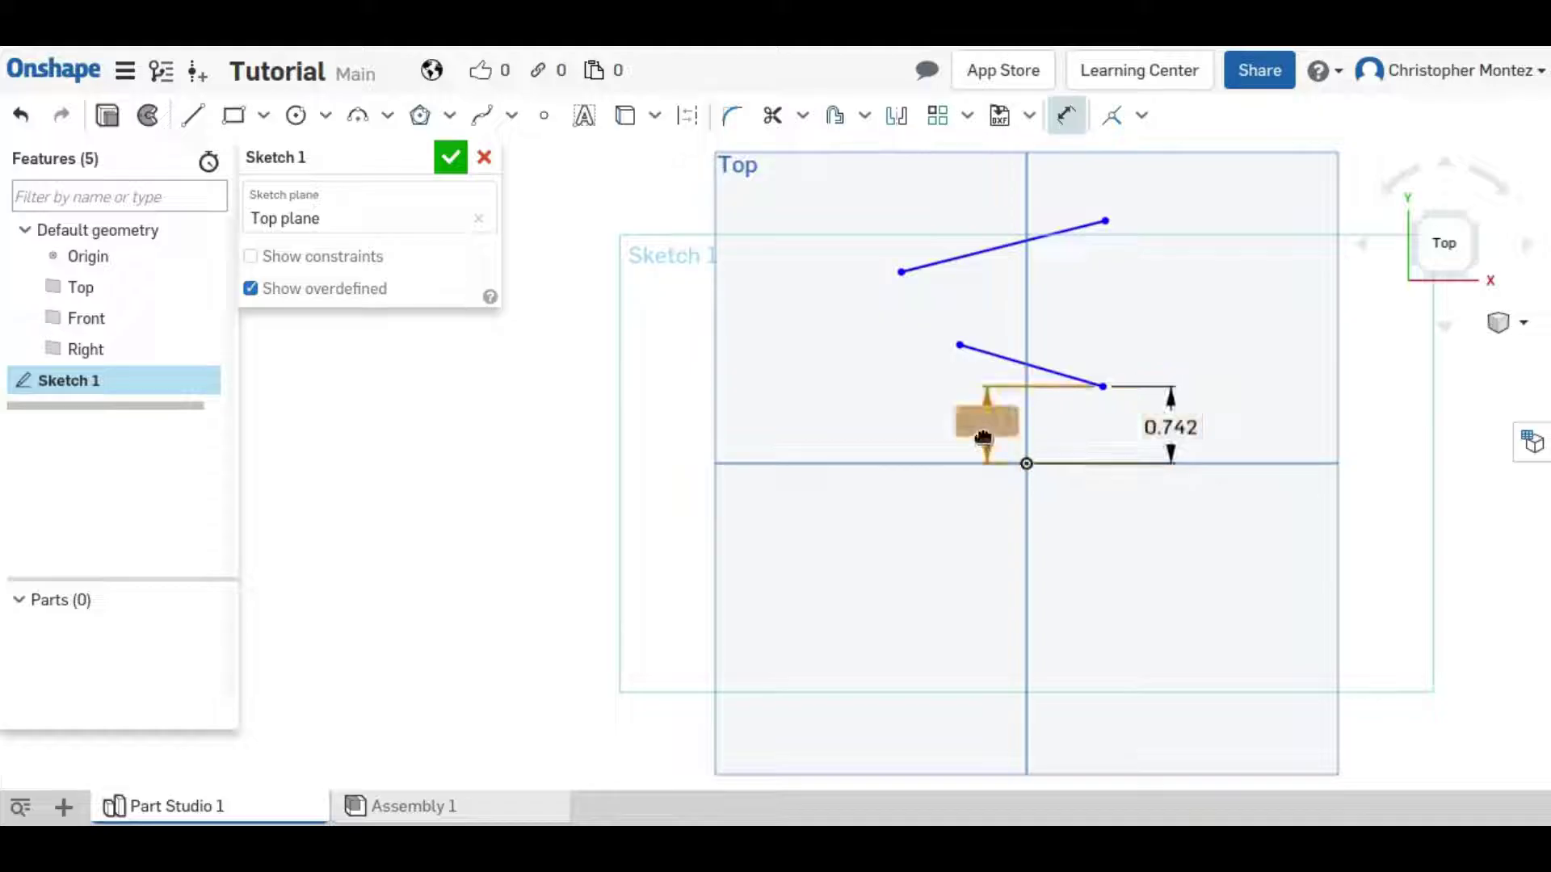
{"action": "key", "text": "Delete"}
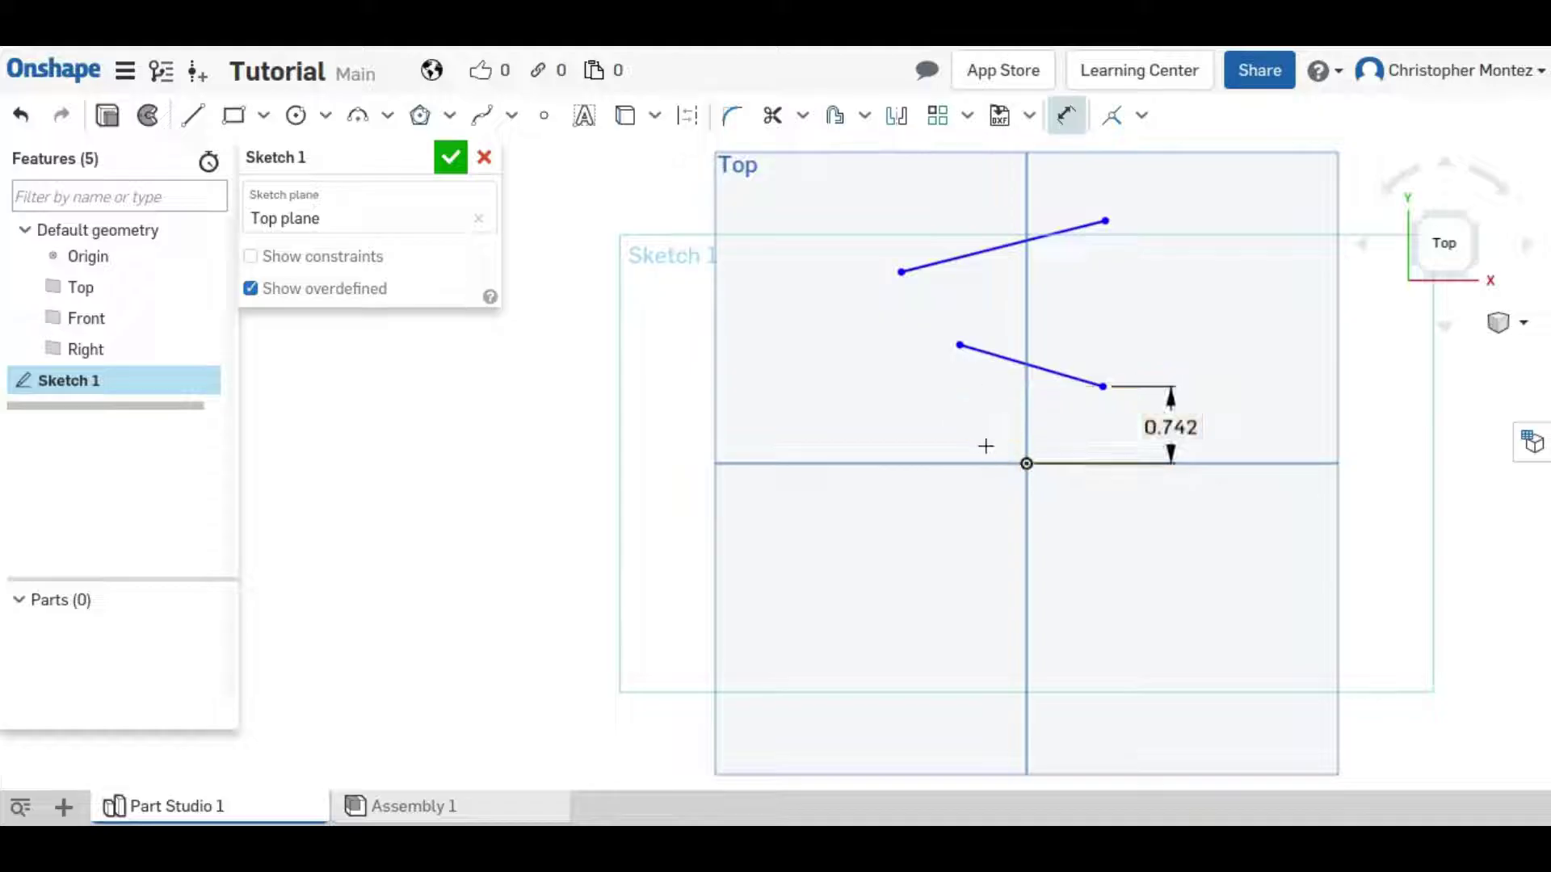
- Dimension the horizontal distance from the lower line's right endpoint to the origin, keeping the drawn value
{"action": "left_click", "coordinate": [1104, 388]}
{"action": "left_click", "coordinate": [1026, 463]}
{"action": "left_click", "coordinate": [1078, 539]}
{"action": "key", "text": "Return"}
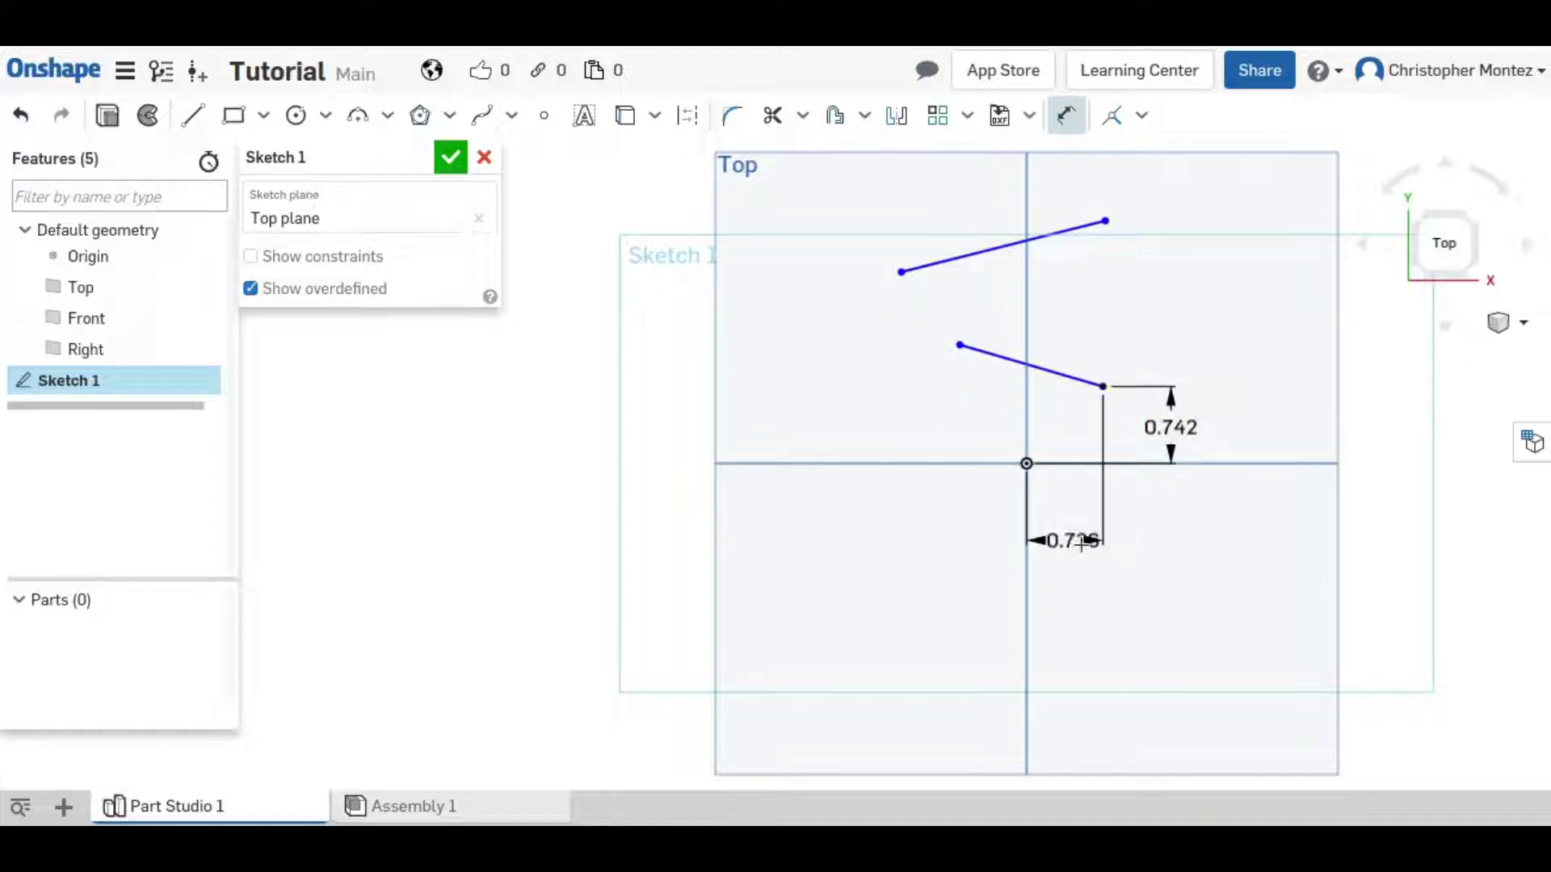
- Dimension the lower line's left endpoint vertically and horizontally from the origin, keeping the drawn values
{"action": "left_click", "coordinate": [958, 347]}
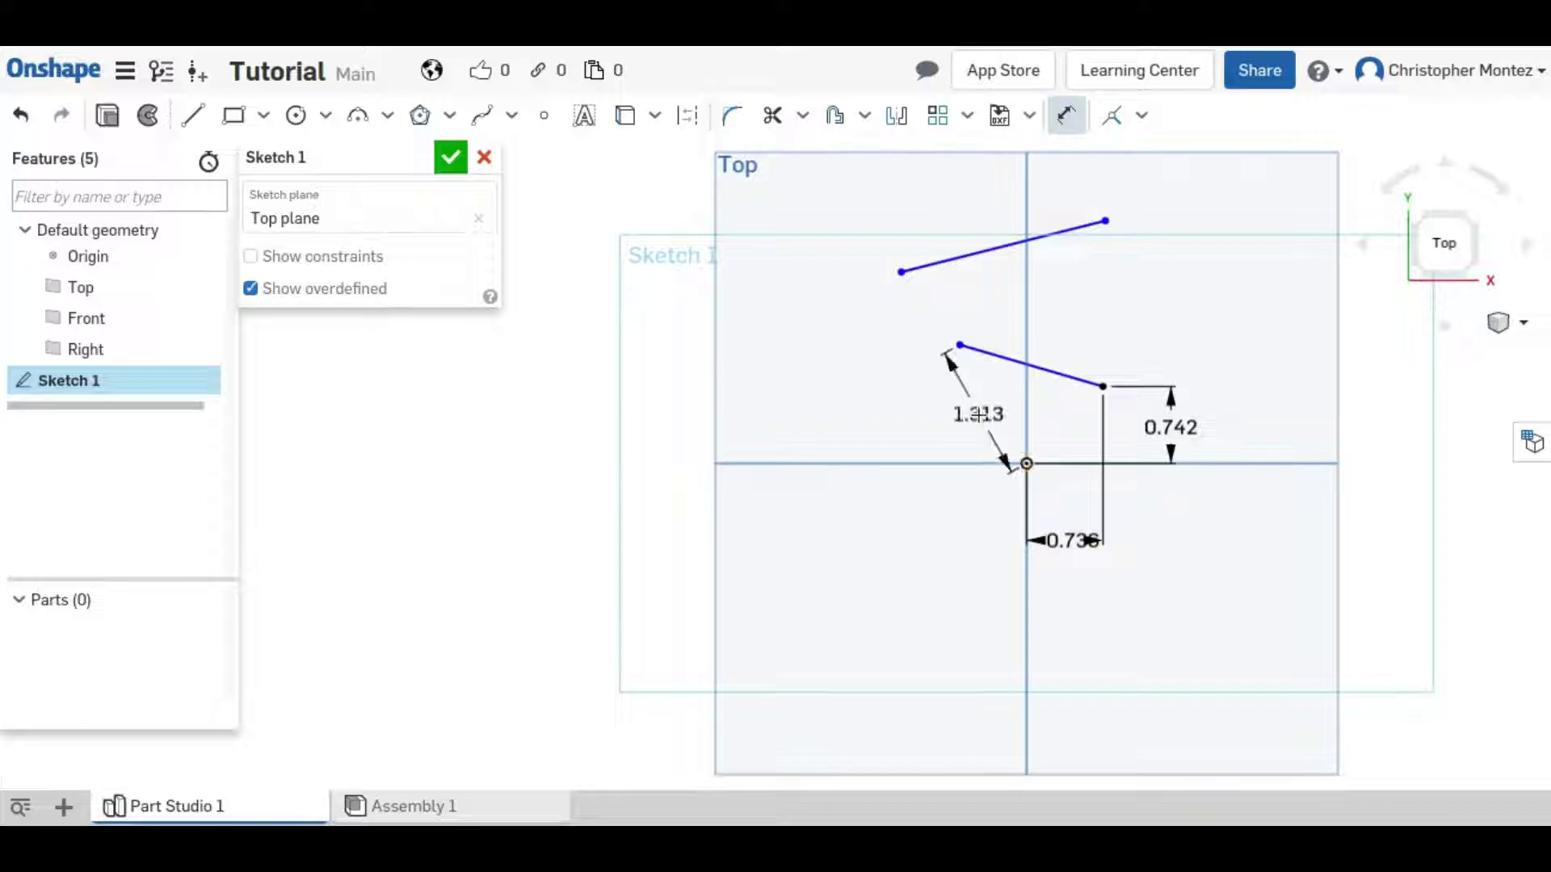
{"action": "left_click", "coordinate": [916, 419]}
{"action": "key", "text": "Return"}
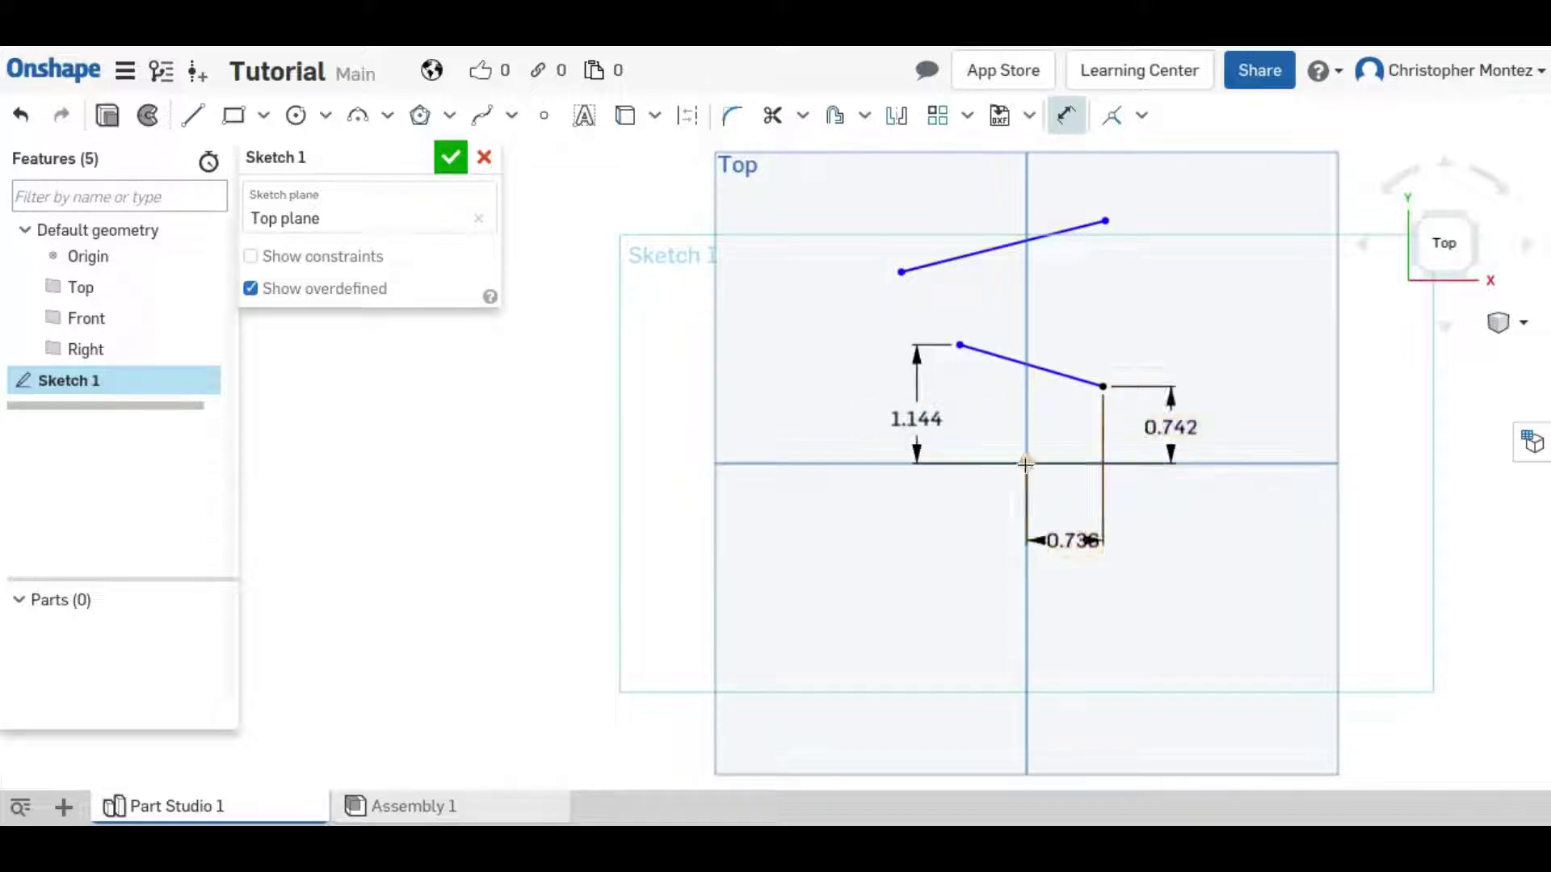
{"action": "left_click", "coordinate": [961, 344]}
{"action": "left_click", "coordinate": [1025, 464]}
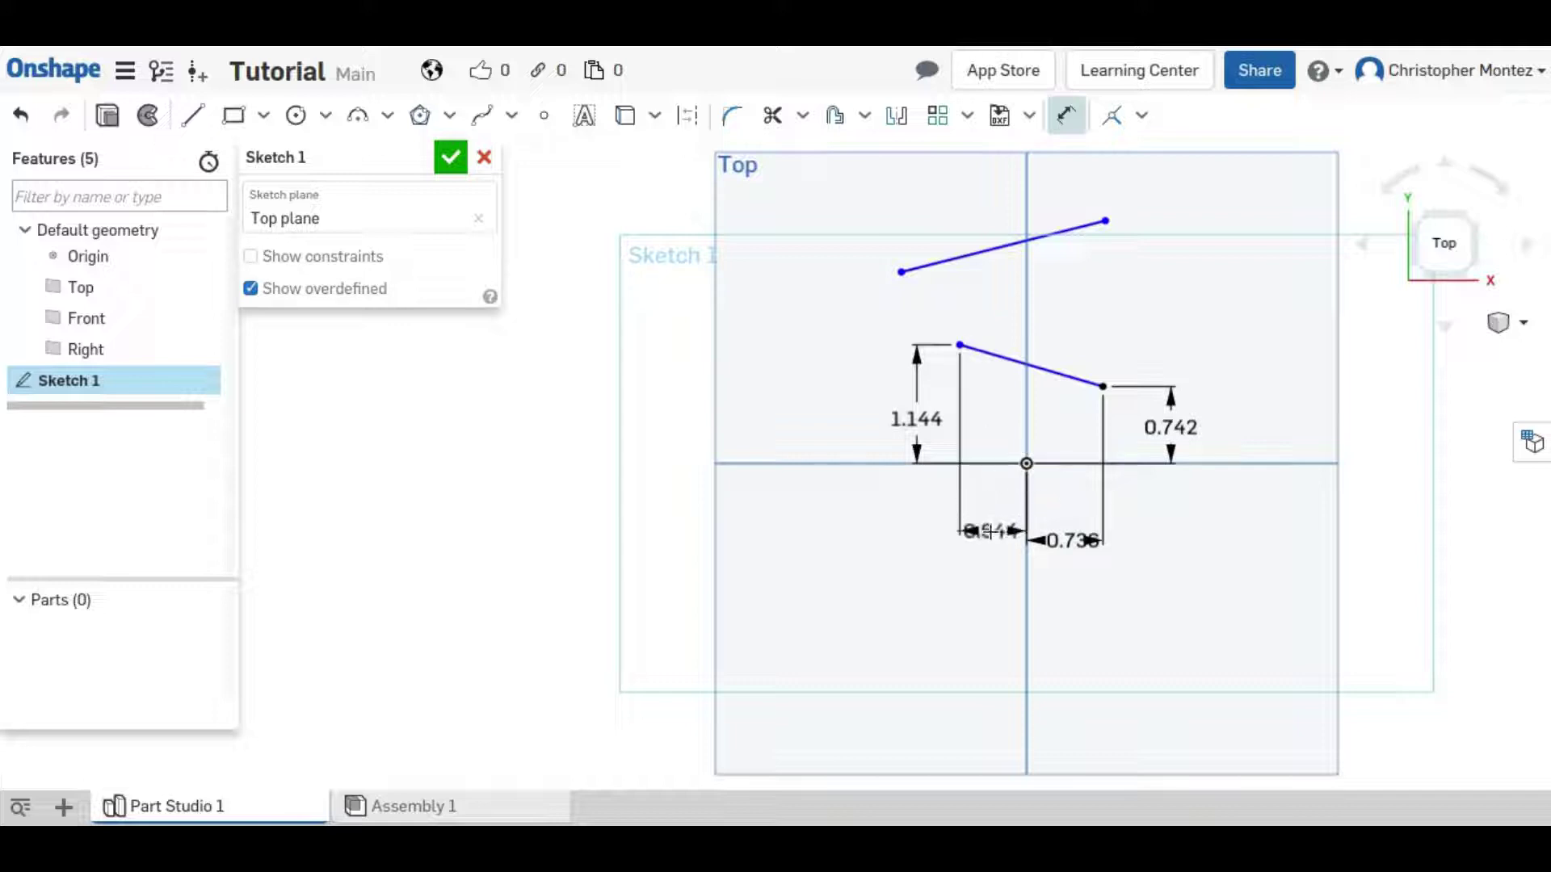
{"action": "left_click", "coordinate": [1020, 549]}
{"action": "key", "text": "Return"}
{"action": "key", "text": "Escape"}
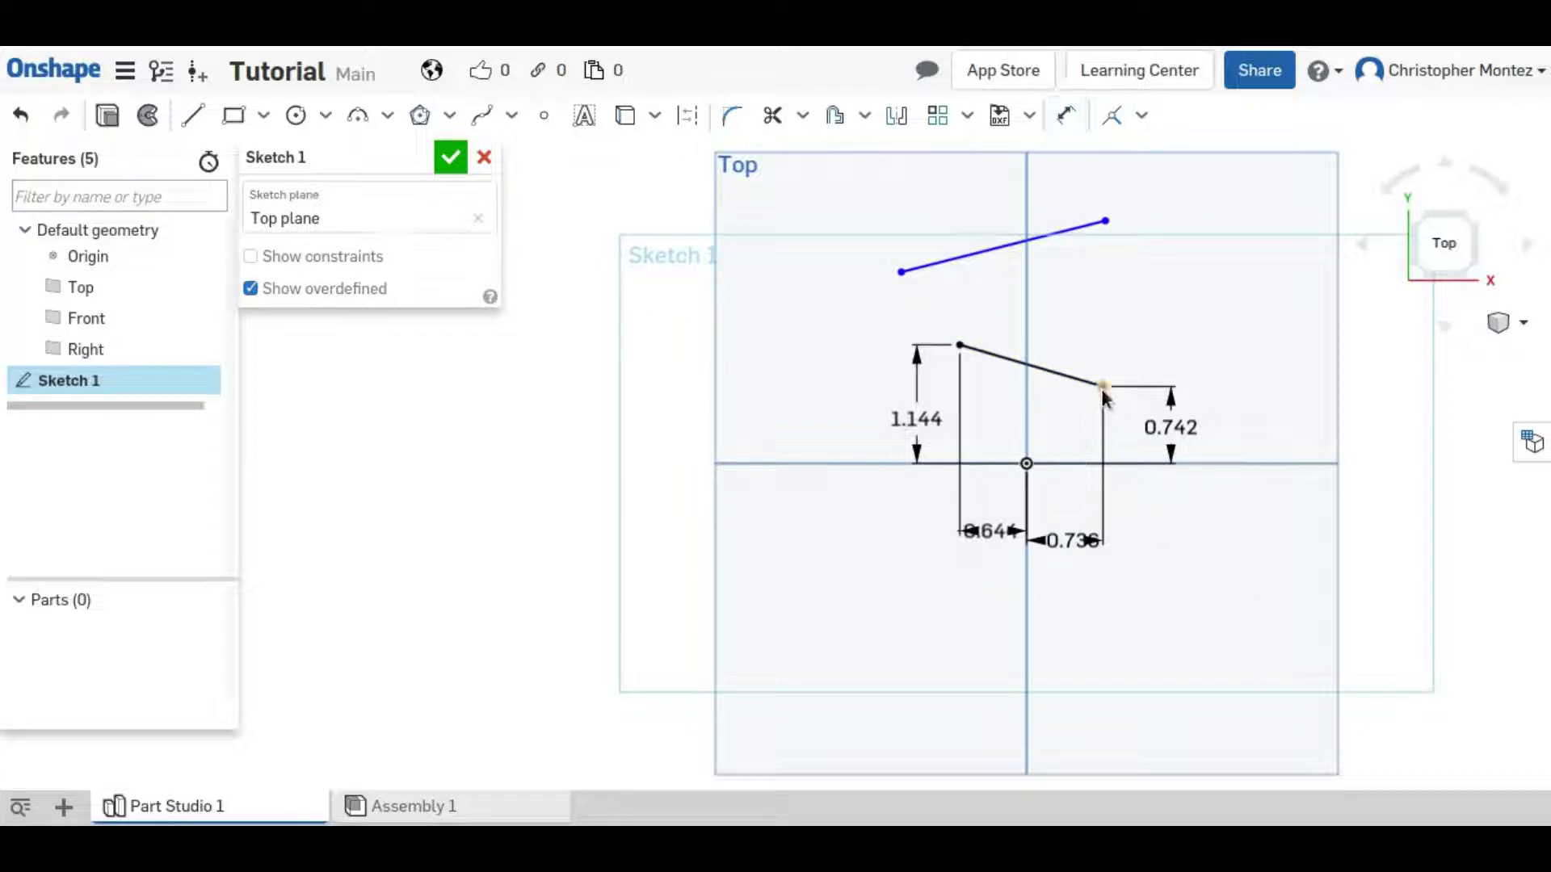
- Delete all four dimensions that tie the lower line's endpoints to the origin
{"action": "left_click", "coordinate": [1073, 538]}
{"action": "key", "text": "Delete"}
{"action": "left_click", "coordinate": [1171, 428]}
{"action": "key", "text": "Delete"}
{"action": "left_click", "coordinate": [971, 539]}
{"action": "key", "text": "Delete"}
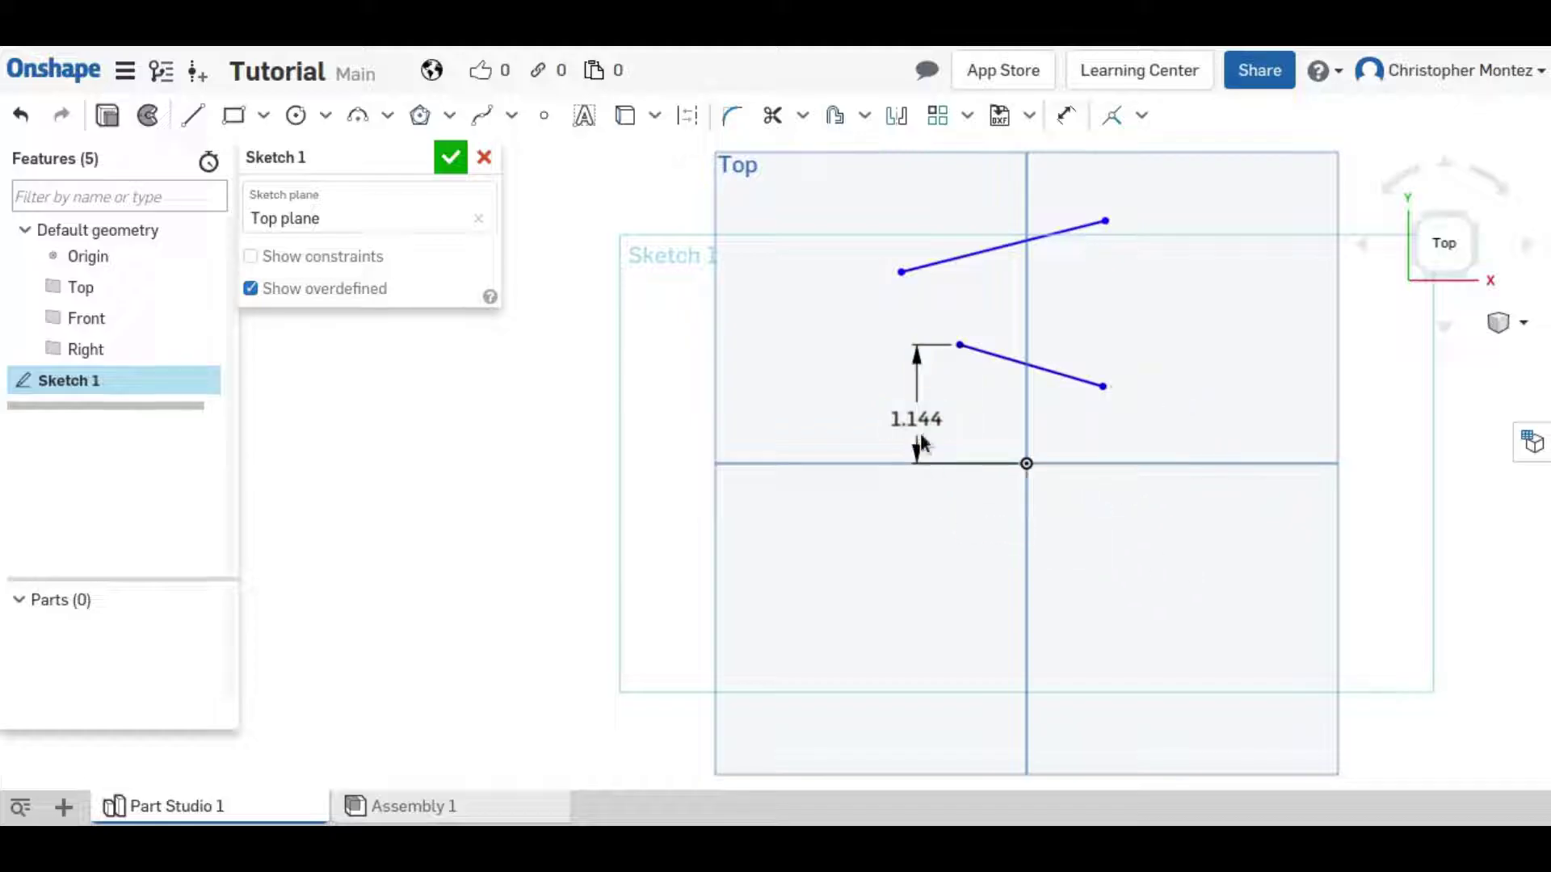
{"action": "left_click", "coordinate": [918, 440]}
{"action": "key", "text": "Delete"}
- Move both endpoints of the lower line slightly inward to shorten it
{"action": "mouse_move", "coordinate": [1105, 386]}
{"action": "left_mouse_down"}
{"action": "mouse_move", "coordinate": [1094, 445]}
{"action": "mouse_move", "coordinate": [1098, 388]}
{"action": "left_mouse_up"}
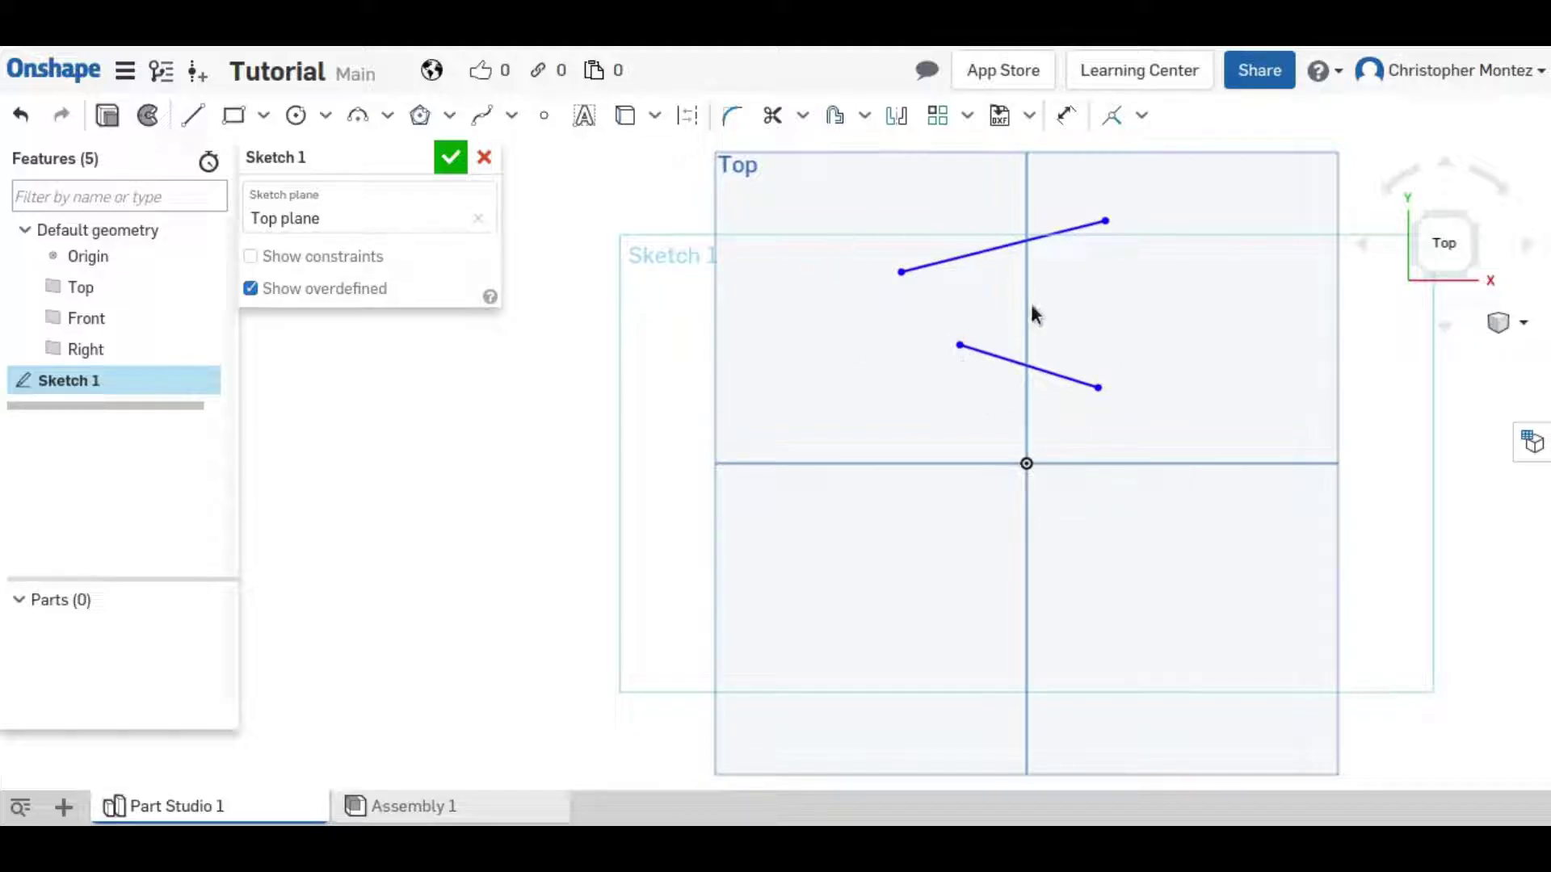
{"action": "mouse_move", "coordinate": [959, 345]}
{"action": "left_mouse_down"}
{"action": "mouse_move", "coordinate": [1072, 223]}
{"action": "mouse_move", "coordinate": [1024, 317]}
{"action": "mouse_move", "coordinate": [973, 346]}
{"action": "left_mouse_up"}
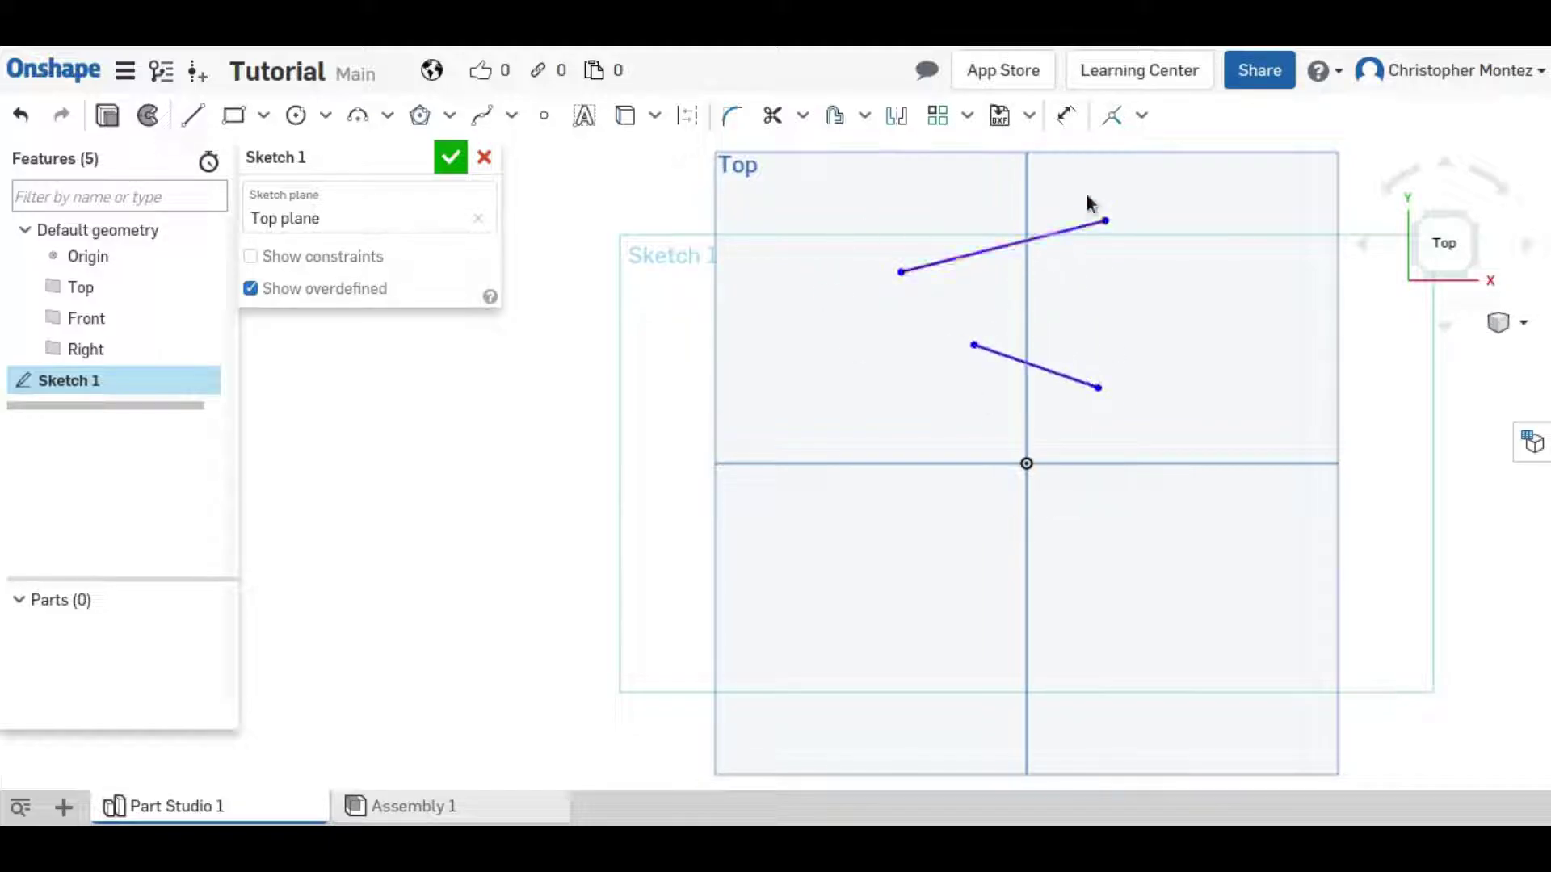
- Make the lower line's left endpoint coincident with the upper line's right endpoint and pull the shared point downward
{"action": "left_click", "coordinate": [1142, 115]}
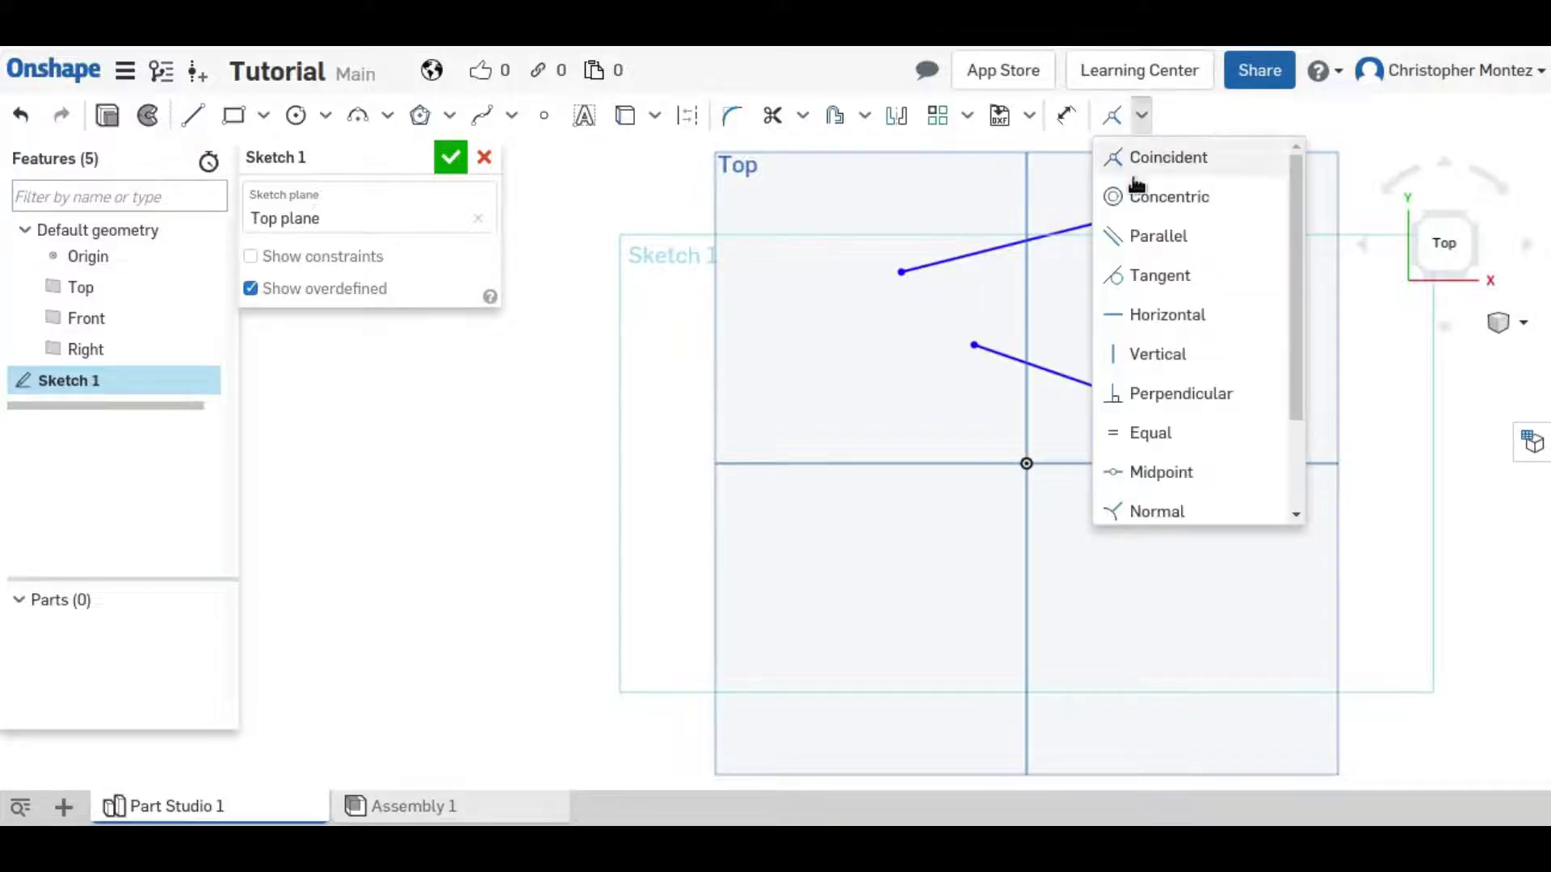
{"action": "left_click", "coordinate": [1223, 594]}
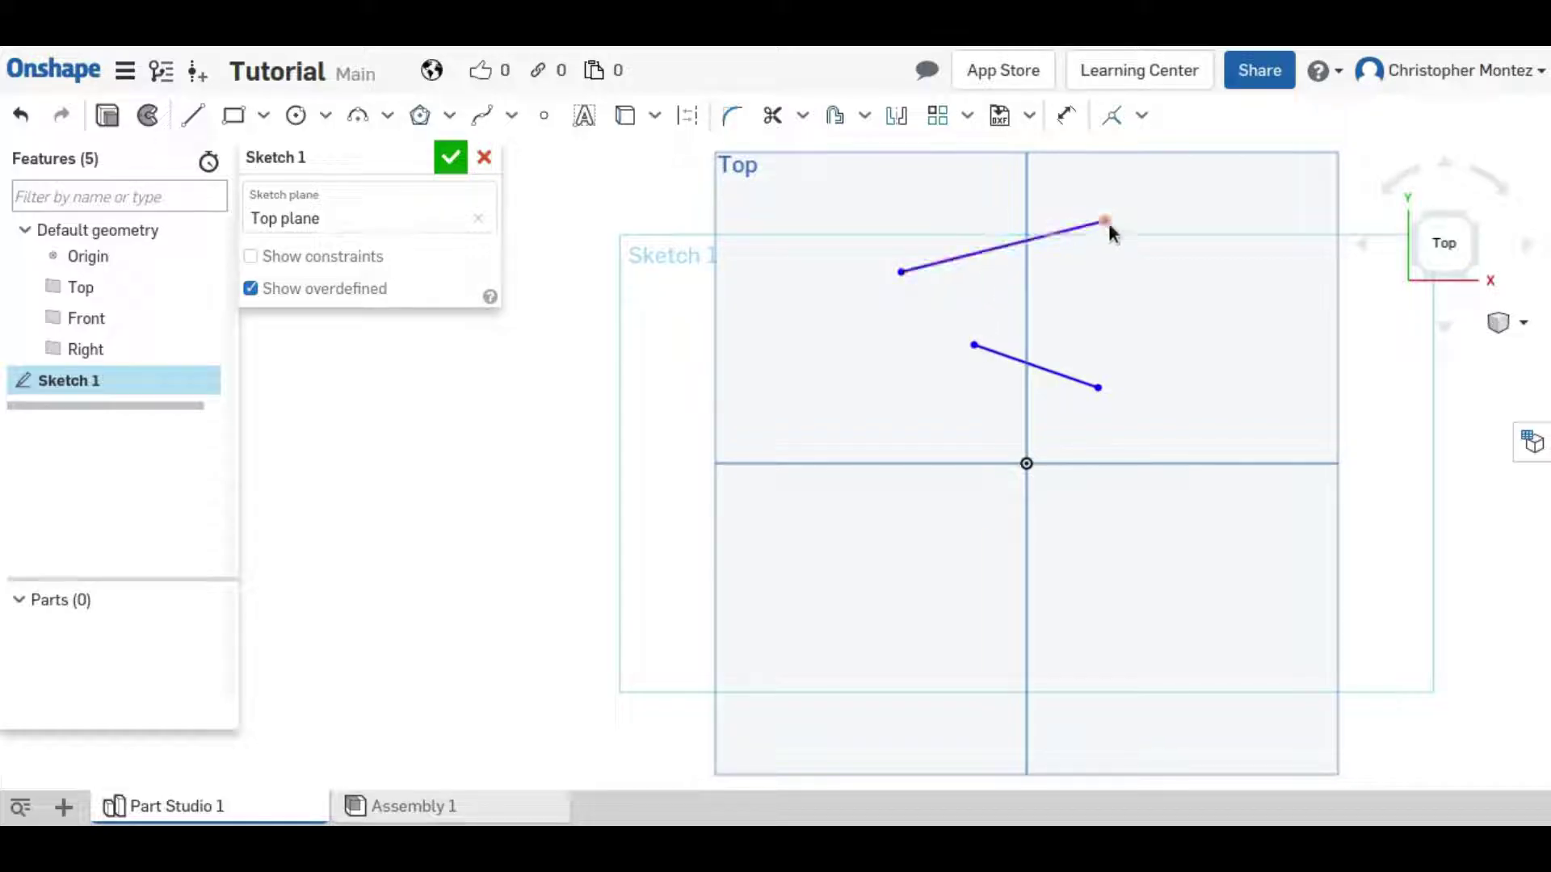
{"action": "left_click", "coordinate": [974, 346]}
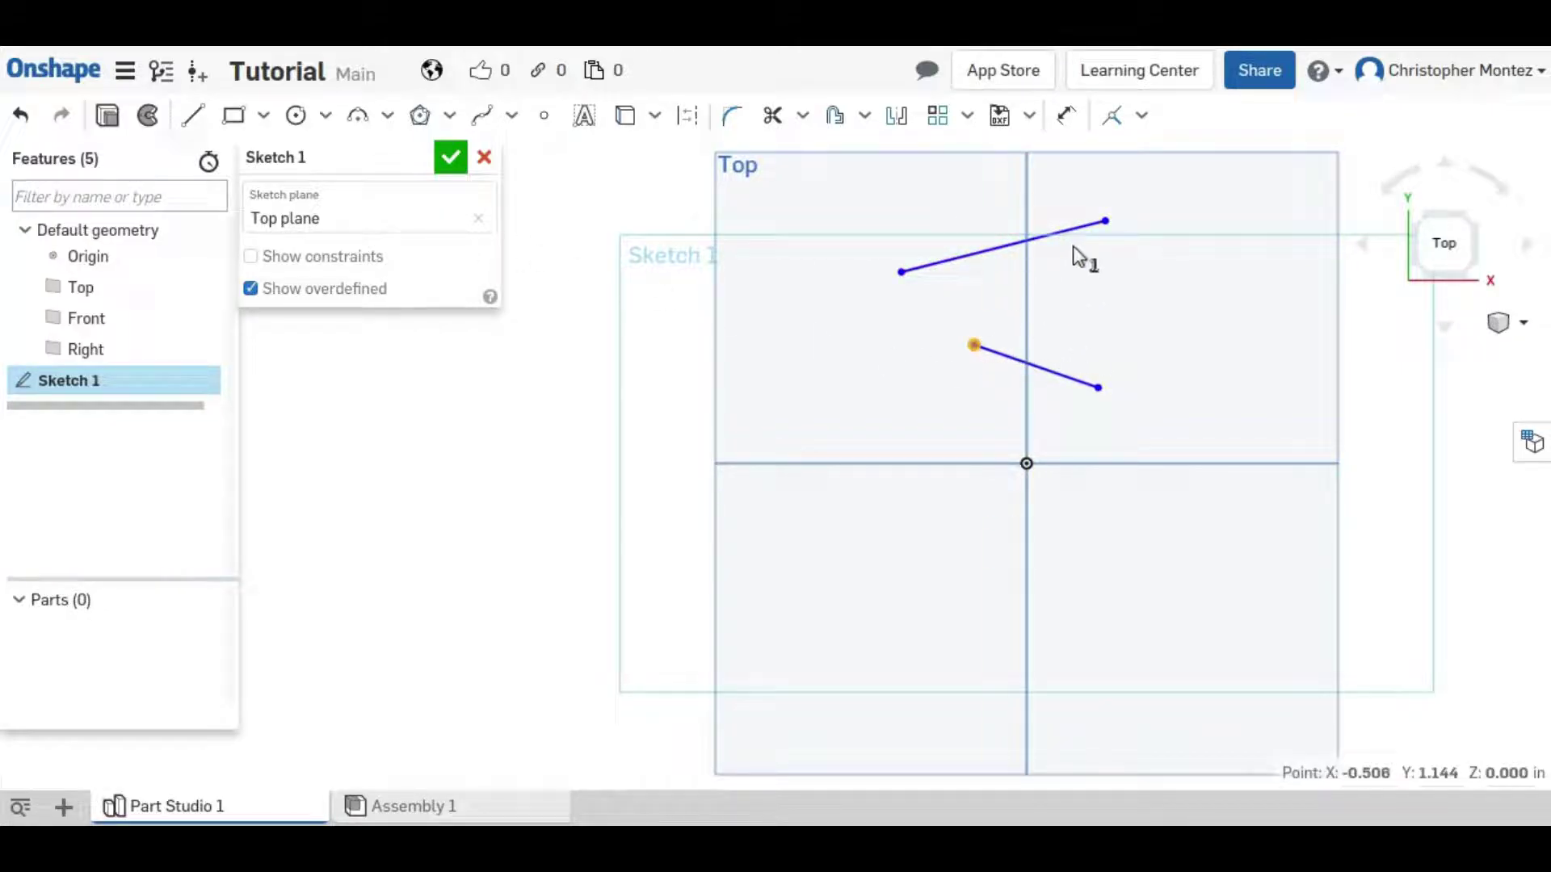
{"action": "left_click", "coordinate": [1105, 222]}
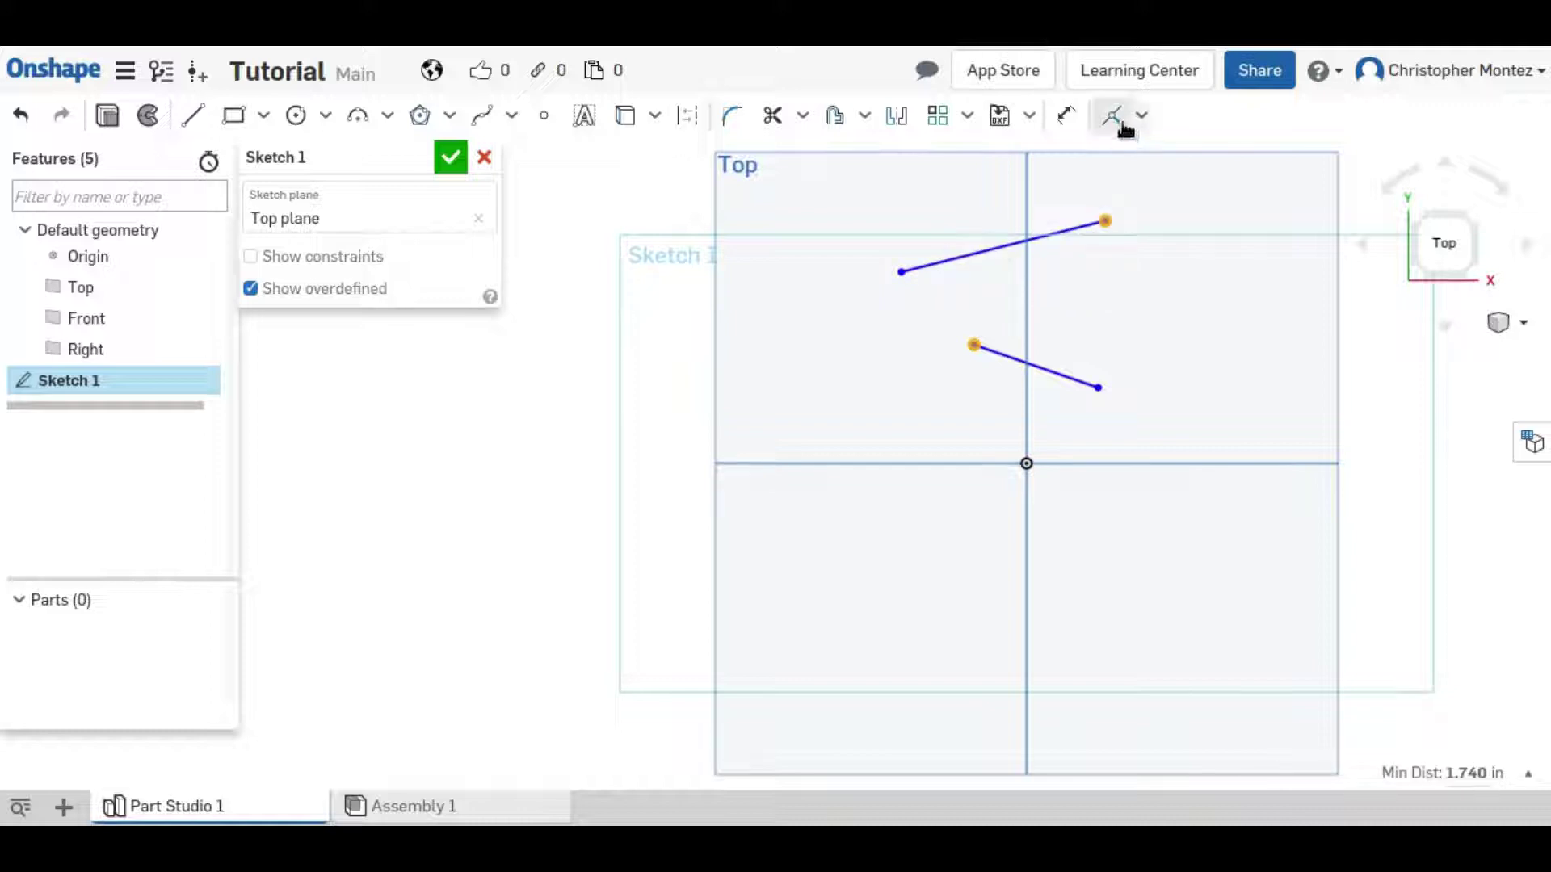
{"action": "left_click", "coordinate": [1119, 123]}
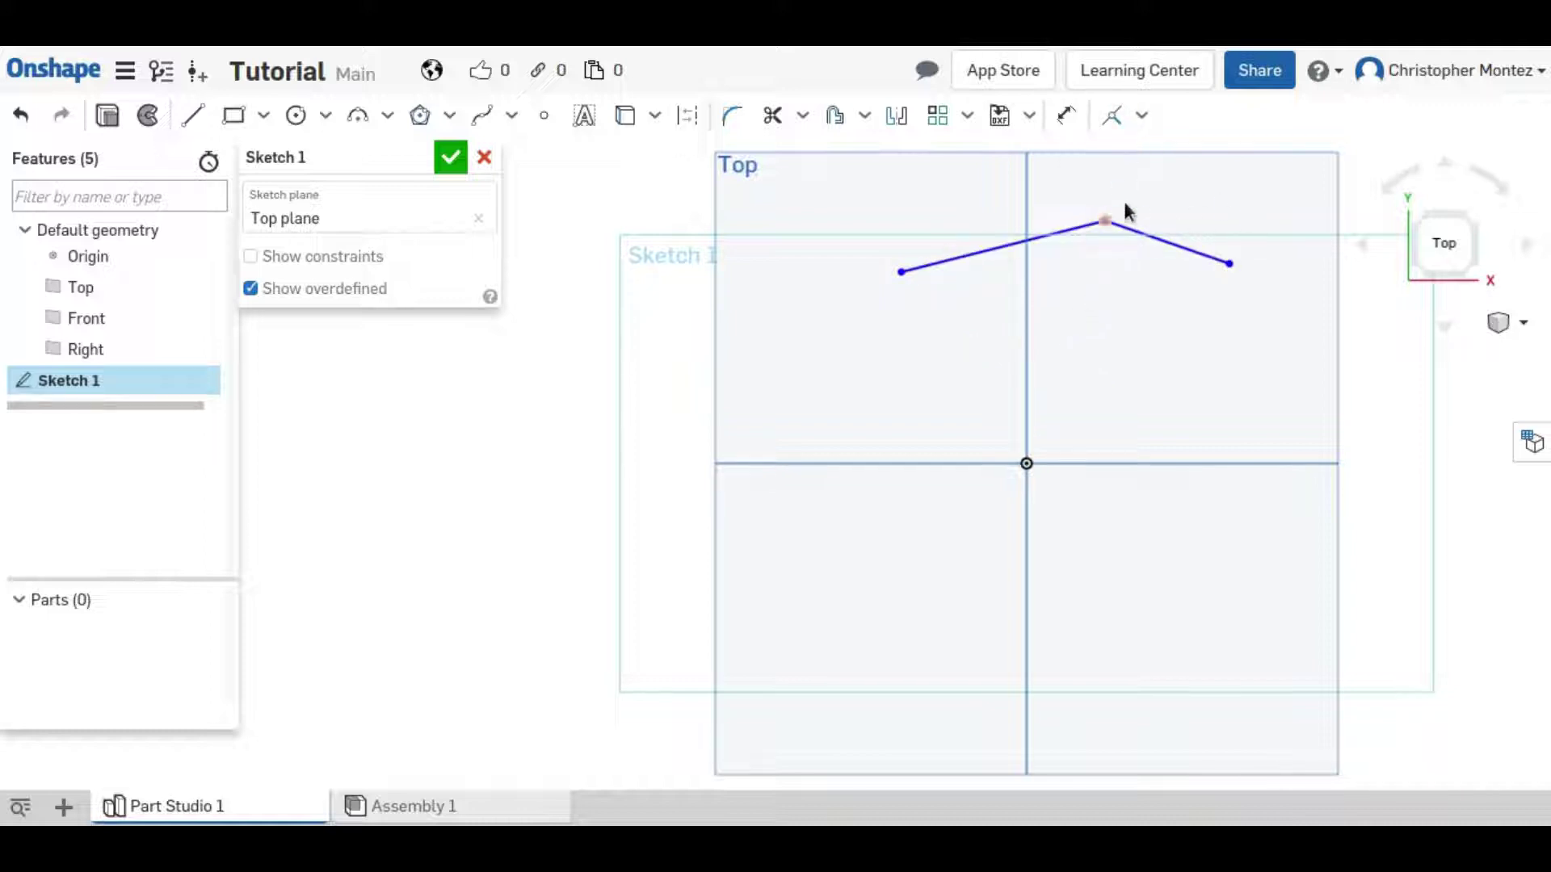
{"action": "mouse_move", "coordinate": [1105, 222]}
{"action": "left_mouse_down"}
{"action": "mouse_move", "coordinate": [1131, 343]}
{"action": "mouse_move", "coordinate": [1016, 442]}
{"action": "mouse_move", "coordinate": [947, 345]}
{"action": "mouse_move", "coordinate": [1125, 262]}
{"action": "mouse_move", "coordinate": [995, 248]}
{"action": "mouse_move", "coordinate": [1058, 223]}
{"action": "mouse_move", "coordinate": [1111, 348]}
{"action": "mouse_move", "coordinate": [1136, 327]}
{"action": "mouse_move", "coordinate": [1102, 339]}
{"action": "left_mouse_up"}
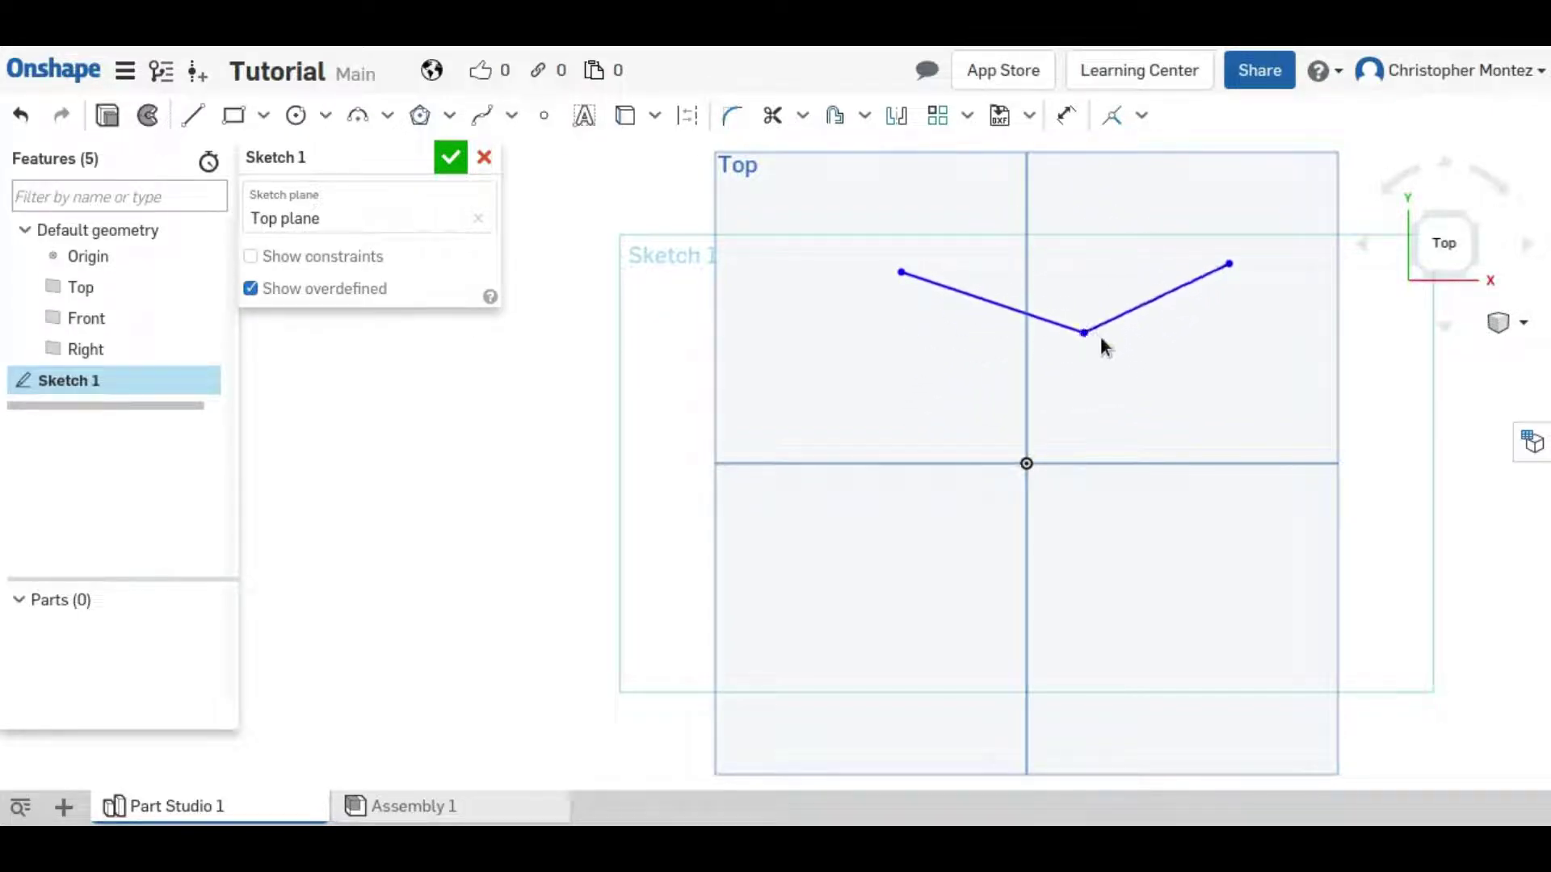
- Undo the shared point's move and the coincident constraint between the two endpoints
{"action": "key", "text": "ctrl+z"}
{"action": "key", "text": "ctrl+z"}
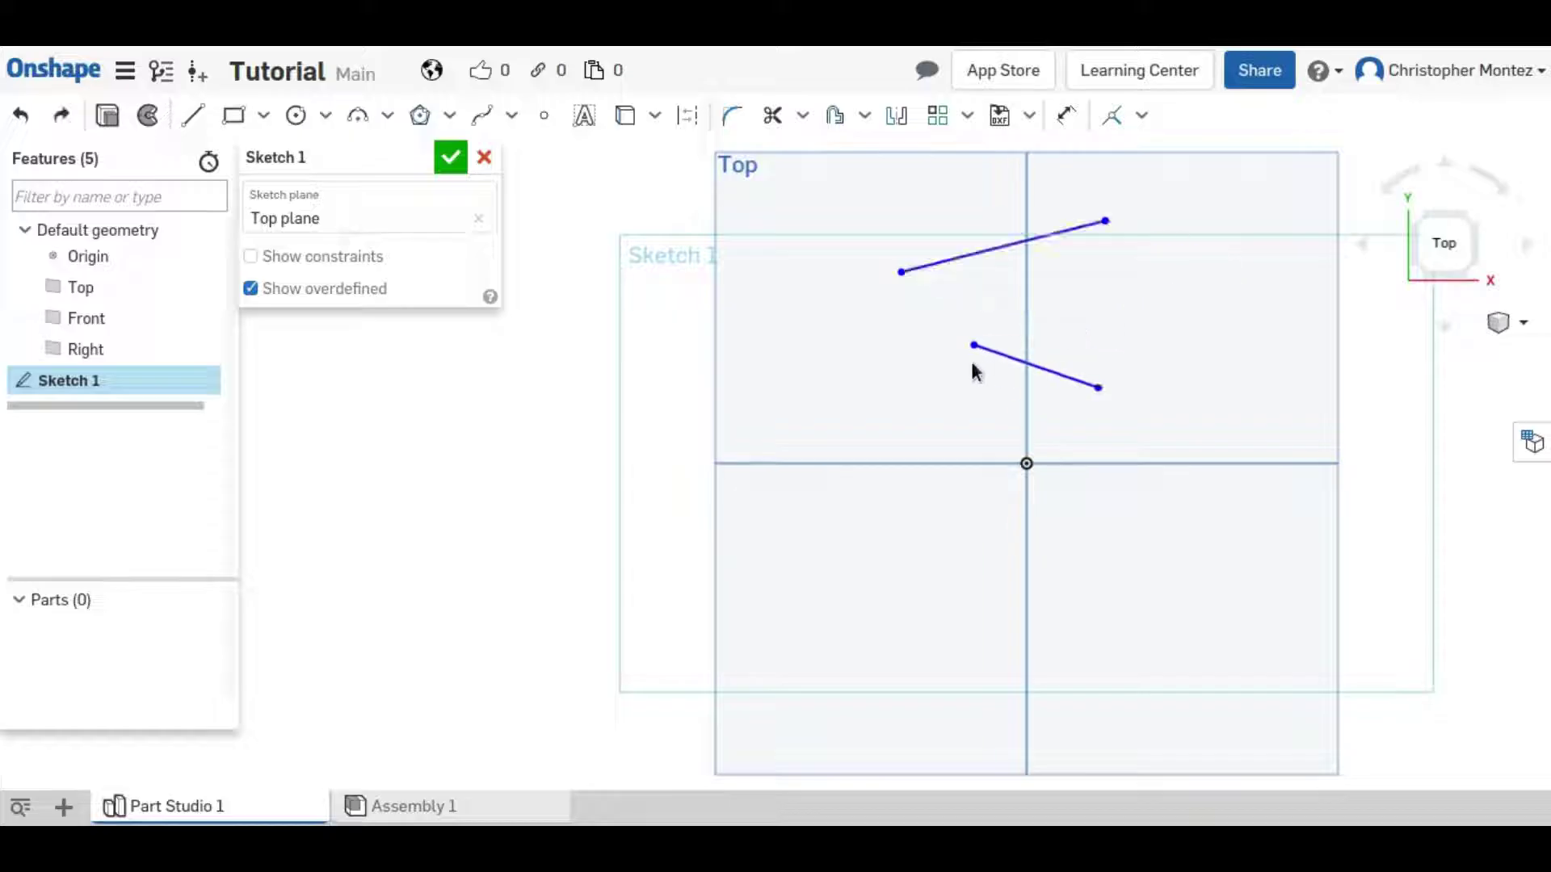
- Make the lower line's left endpoint coincident with the upper line itself and slide that point toward the line's middle
{"action": "left_click", "coordinate": [975, 349]}
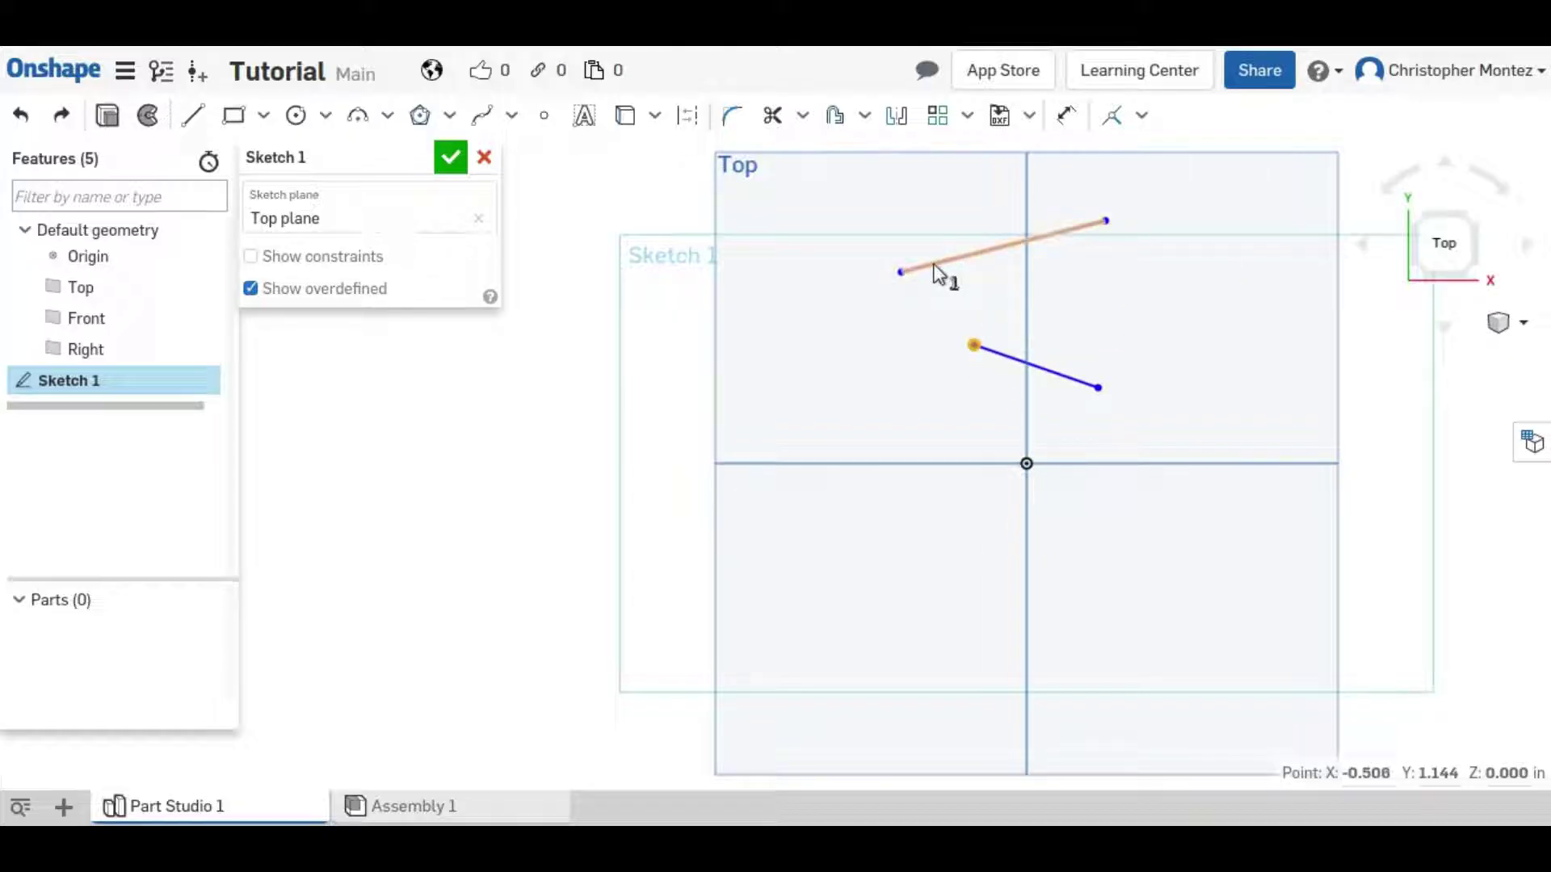
{"action": "left_click", "coordinate": [936, 267]}
{"action": "left_click", "coordinate": [1112, 115]}
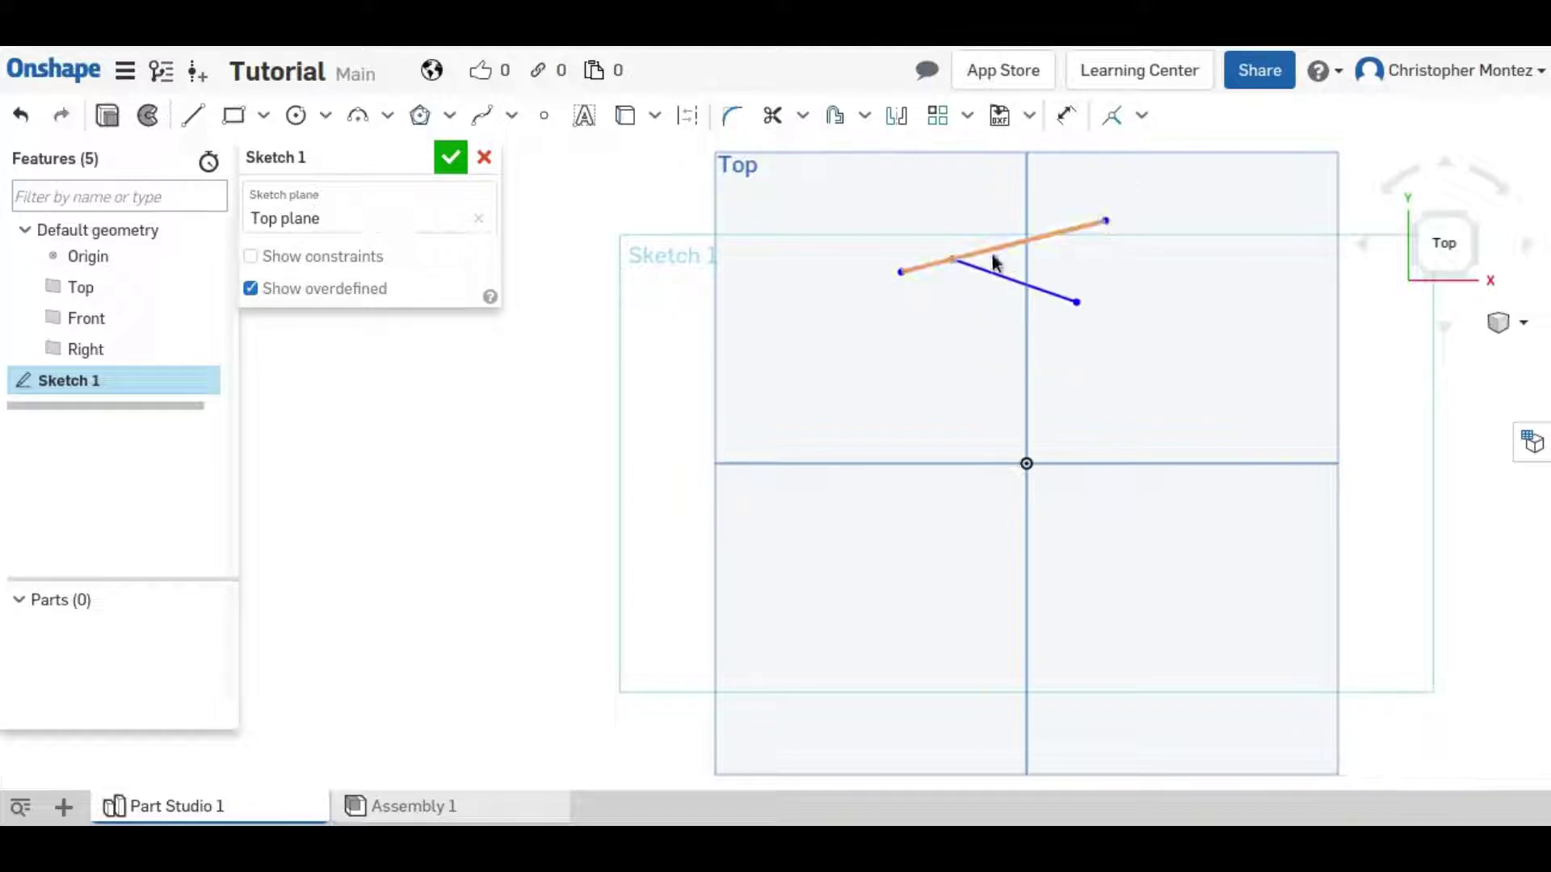
{"action": "left_click_drag", "start_coordinate": [953, 259], "coordinate": [1037, 252]}
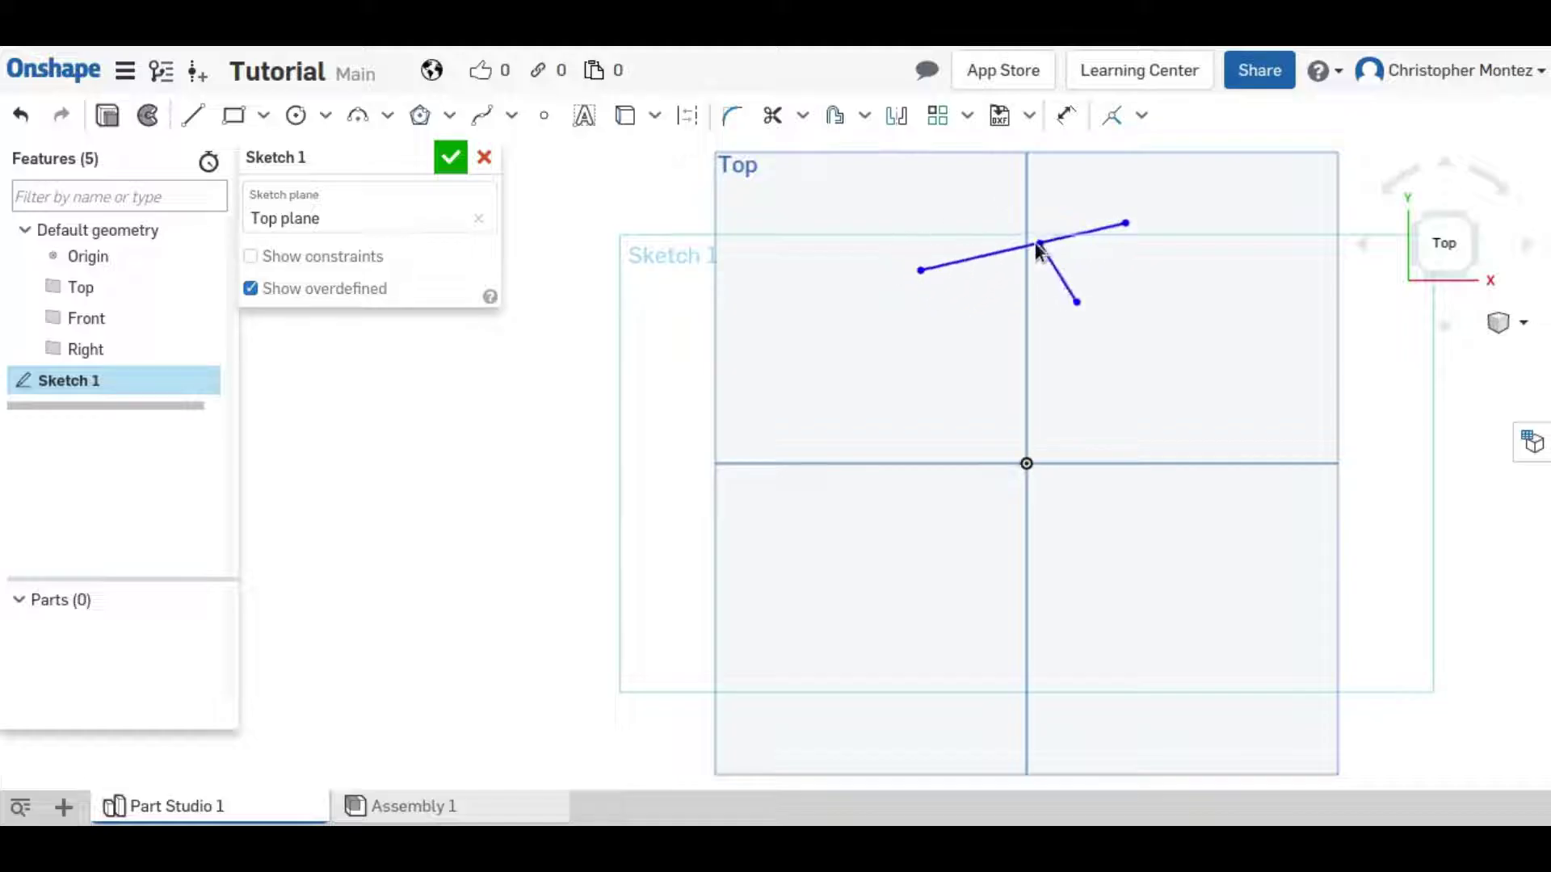
- Undo the point's slide and its coincident constraint to the upper line
{"action": "key", "text": "ctrl+z"}
{"action": "key", "text": "ctrl+z"}
{"action": "key", "text": "ctrl+z"}
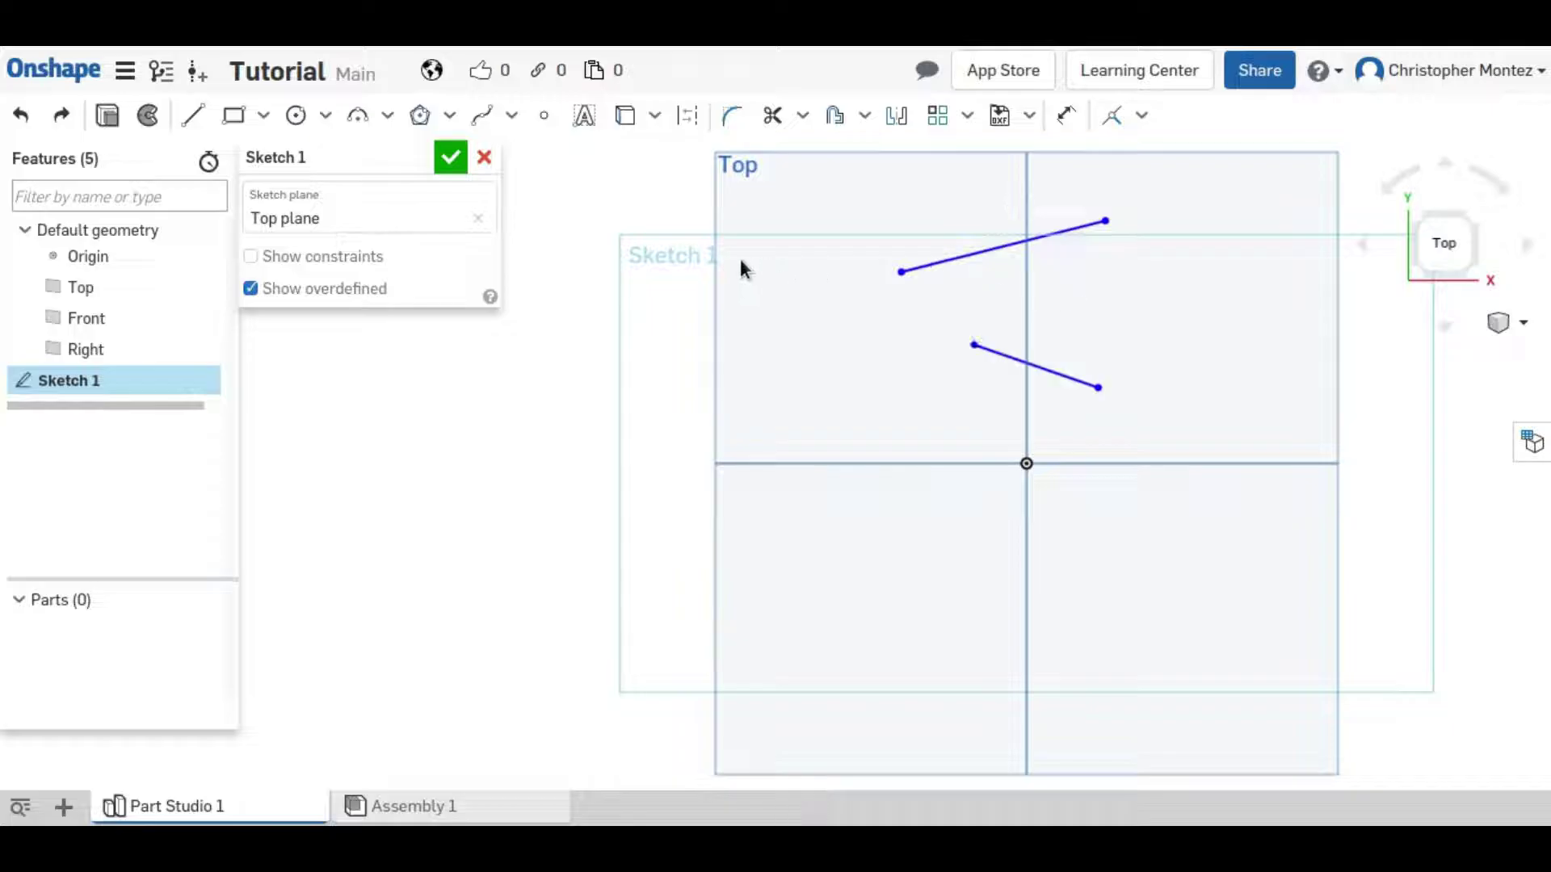
- Sketch a circle about 0.9 in in diameter to the left of the lower line
{"action": "left_click", "coordinate": [296, 115]}
{"action": "left_click", "coordinate": [893, 379]}
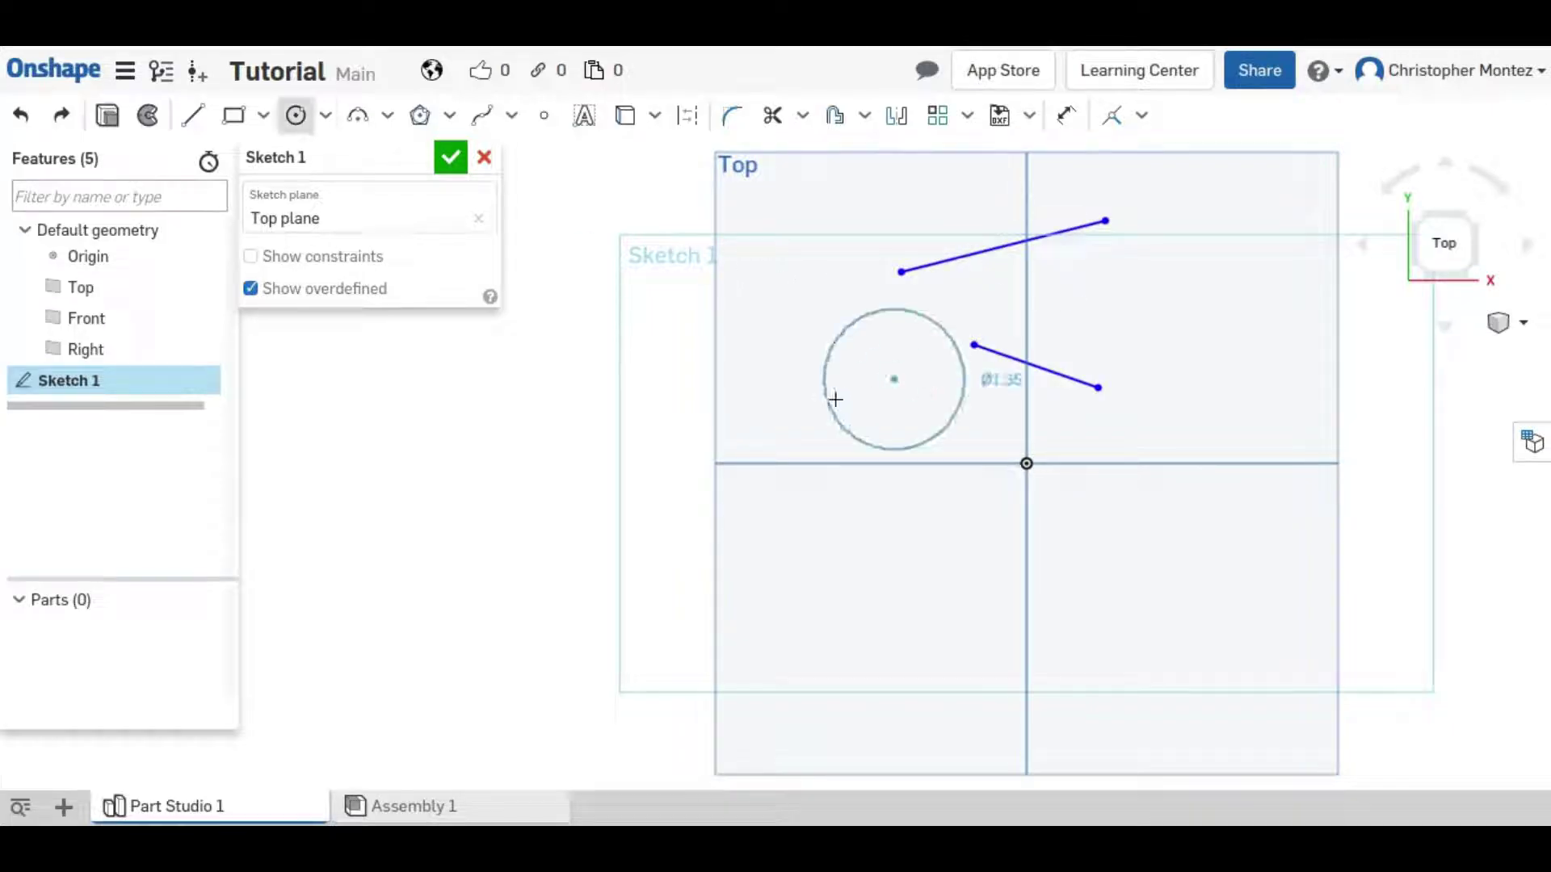
{"action": "left_click", "coordinate": [848, 394]}
{"action": "key", "text": "Escape"}
- Make the lower line's left endpoint coincident with the circle's edge and move that point slightly downward
{"action": "left_click", "coordinate": [941, 365]}
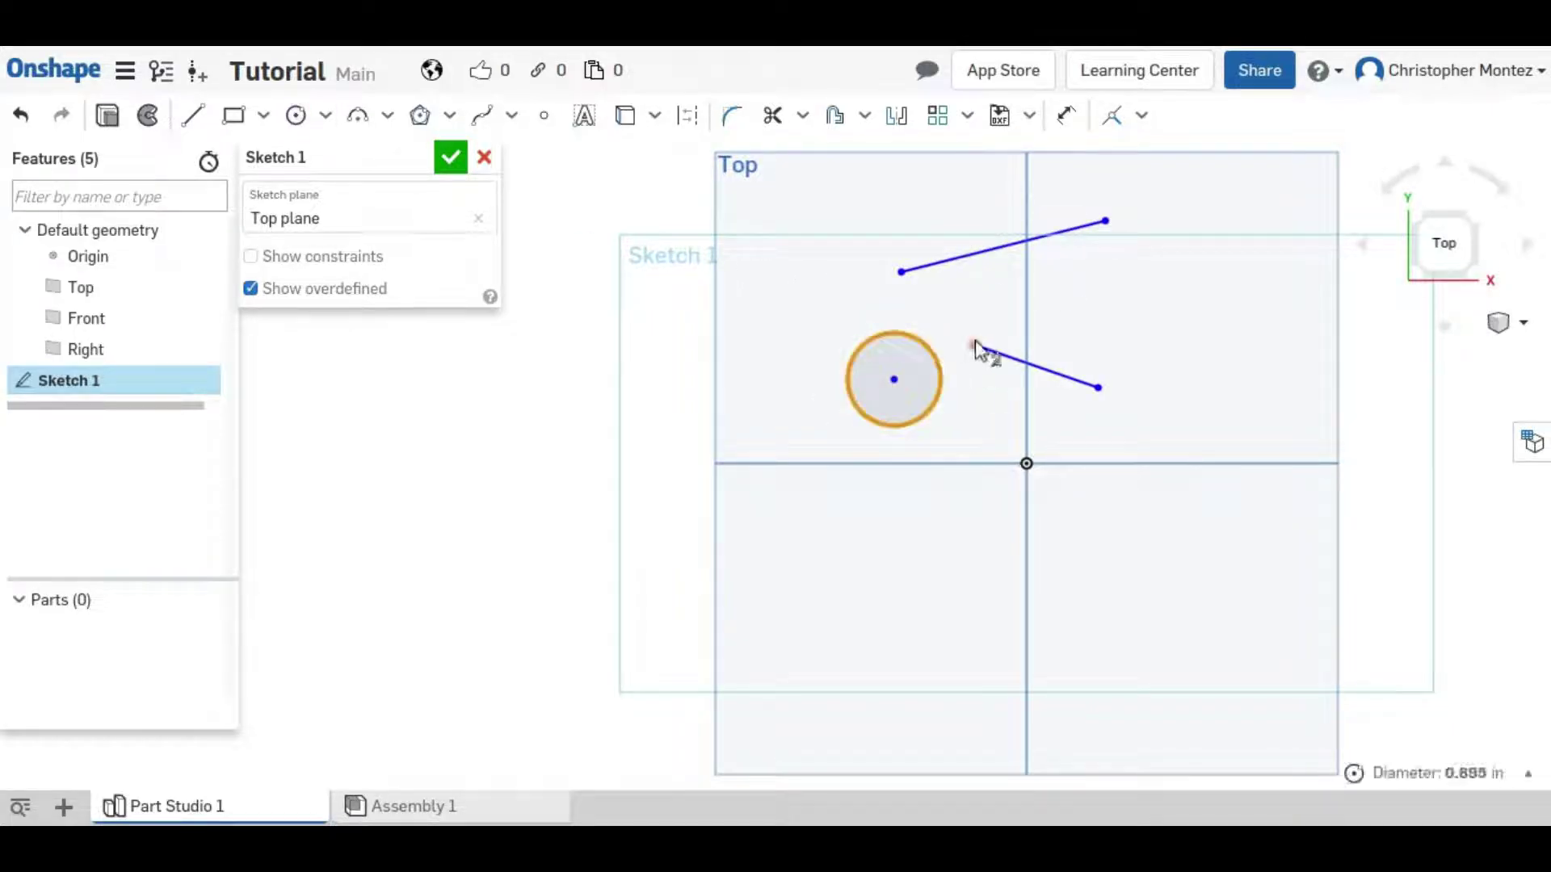
{"action": "left_click", "coordinate": [975, 345]}
{"action": "left_click", "coordinate": [1112, 115]}
{"action": "mouse_move", "coordinate": [977, 346]}
{"action": "left_mouse_down"}
{"action": "mouse_move", "coordinate": [963, 418]}
{"action": "mouse_move", "coordinate": [858, 399]}
{"action": "mouse_move", "coordinate": [909, 307]}
{"action": "mouse_move", "coordinate": [973, 324]}
{"action": "mouse_move", "coordinate": [987, 374]}
{"action": "left_mouse_up"}
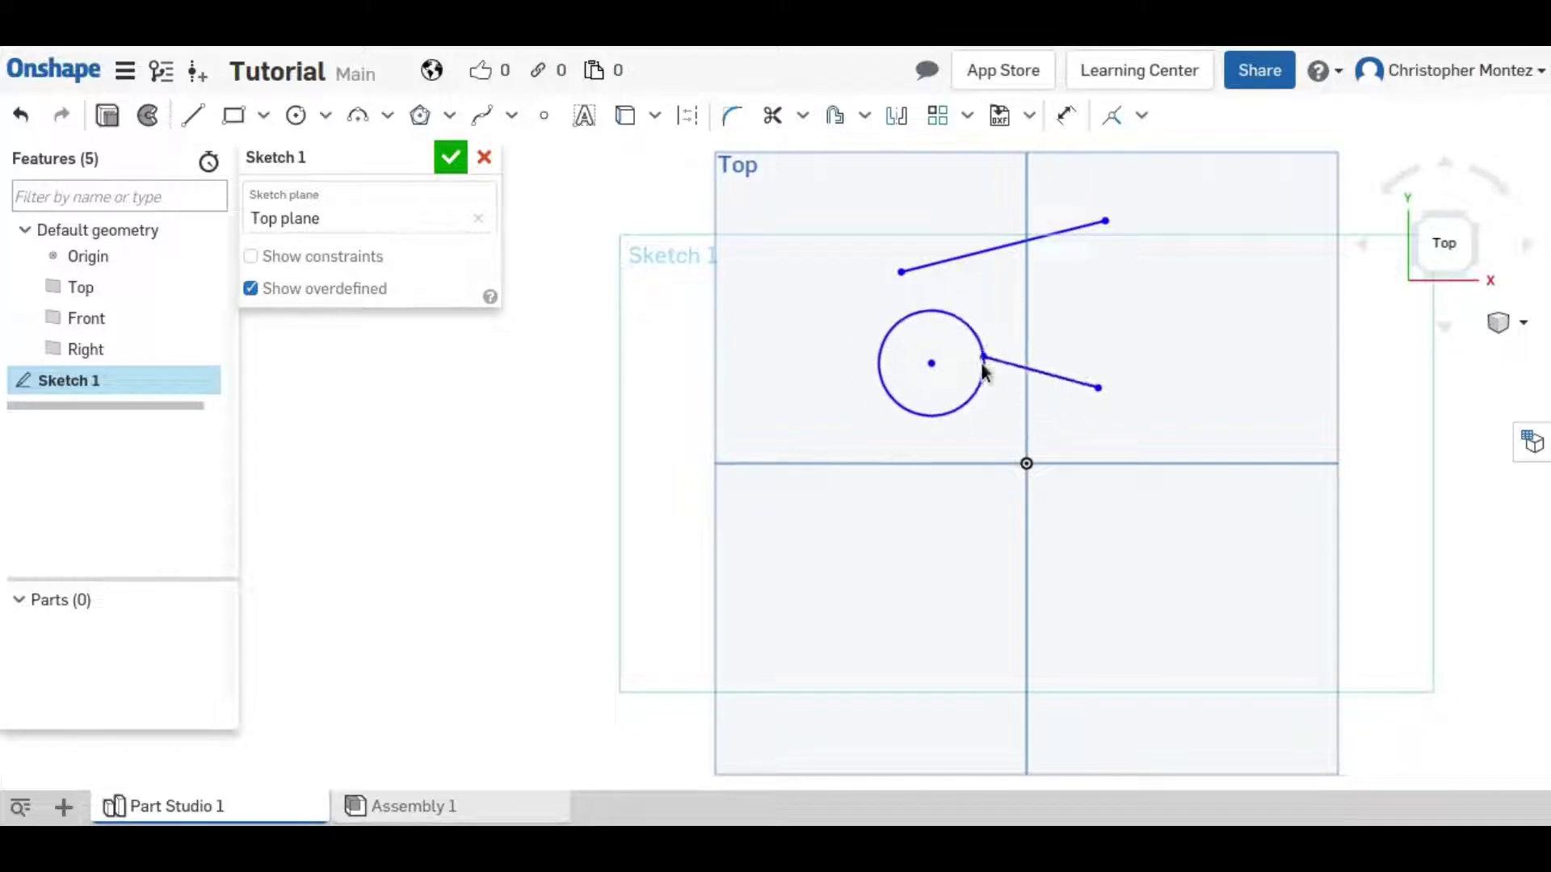
- Undo the endpoint's coincident constraint to the circle and move the lower line's left endpoint slightly upward
{"action": "key", "text": "ctrl+z"}
{"action": "key", "text": "ctrl+z"}
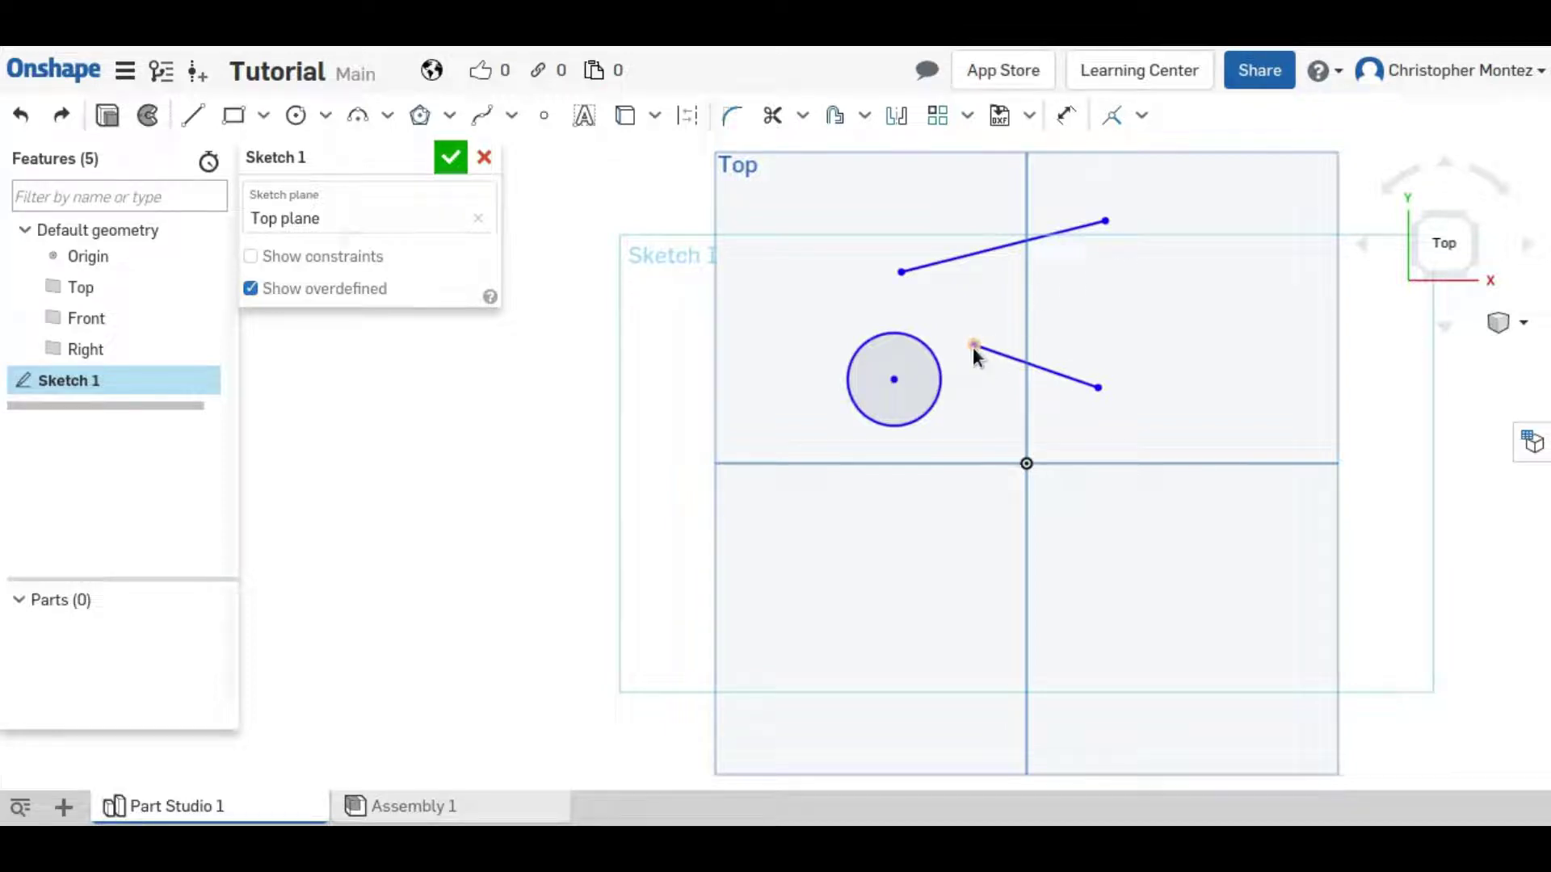
{"action": "left_click_drag", "start_coordinate": [973, 347], "coordinate": [975, 309]}
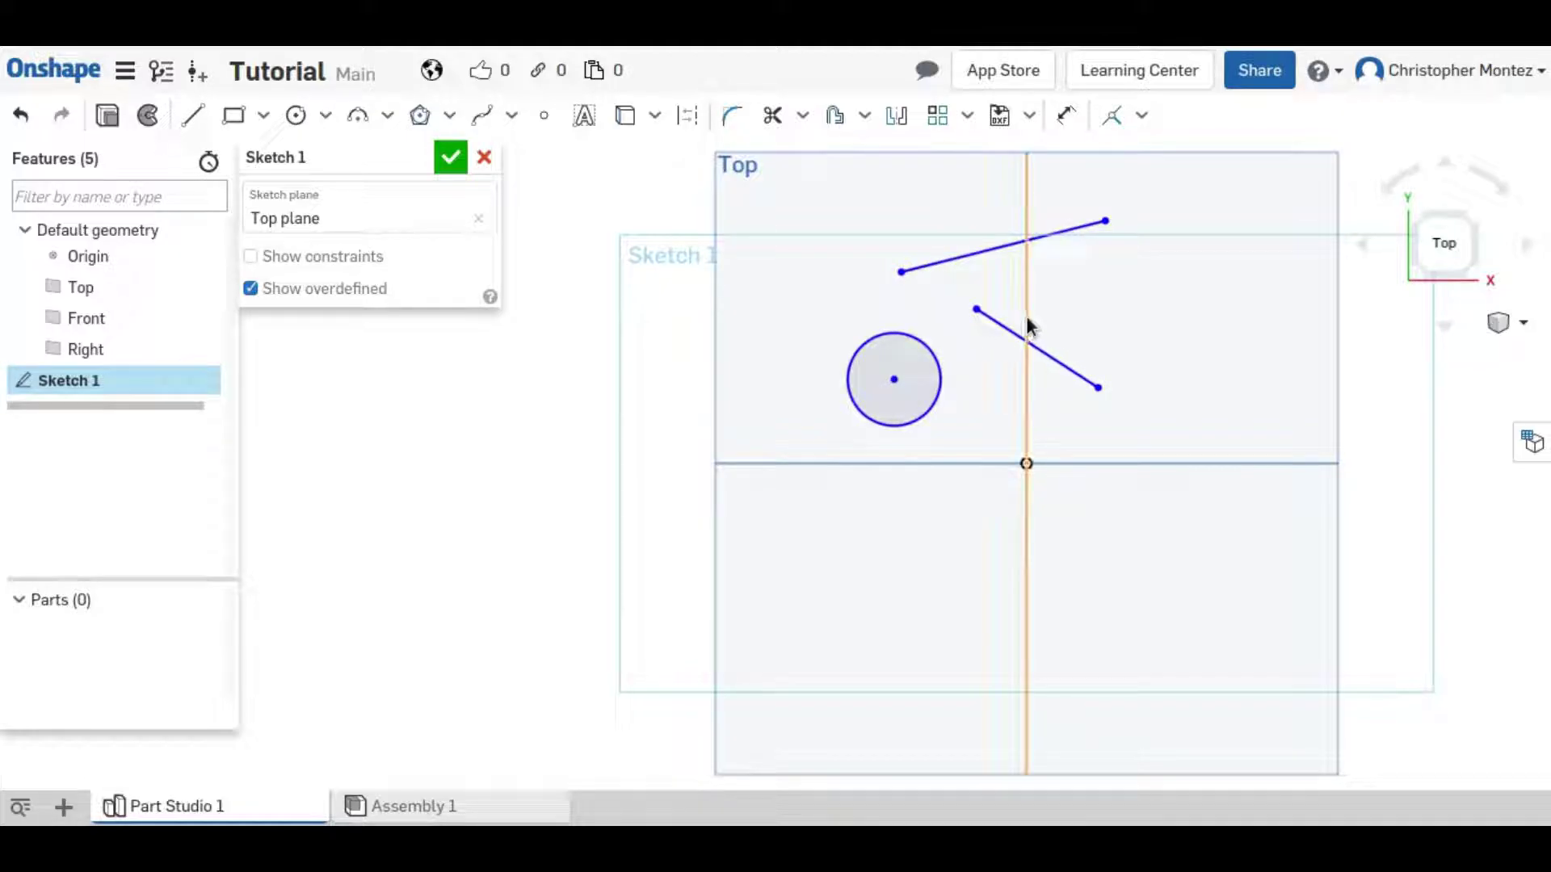
- Sketch a second, larger circle below the existing circle, under the horizontal axis
{"action": "left_click", "coordinate": [1142, 115]}
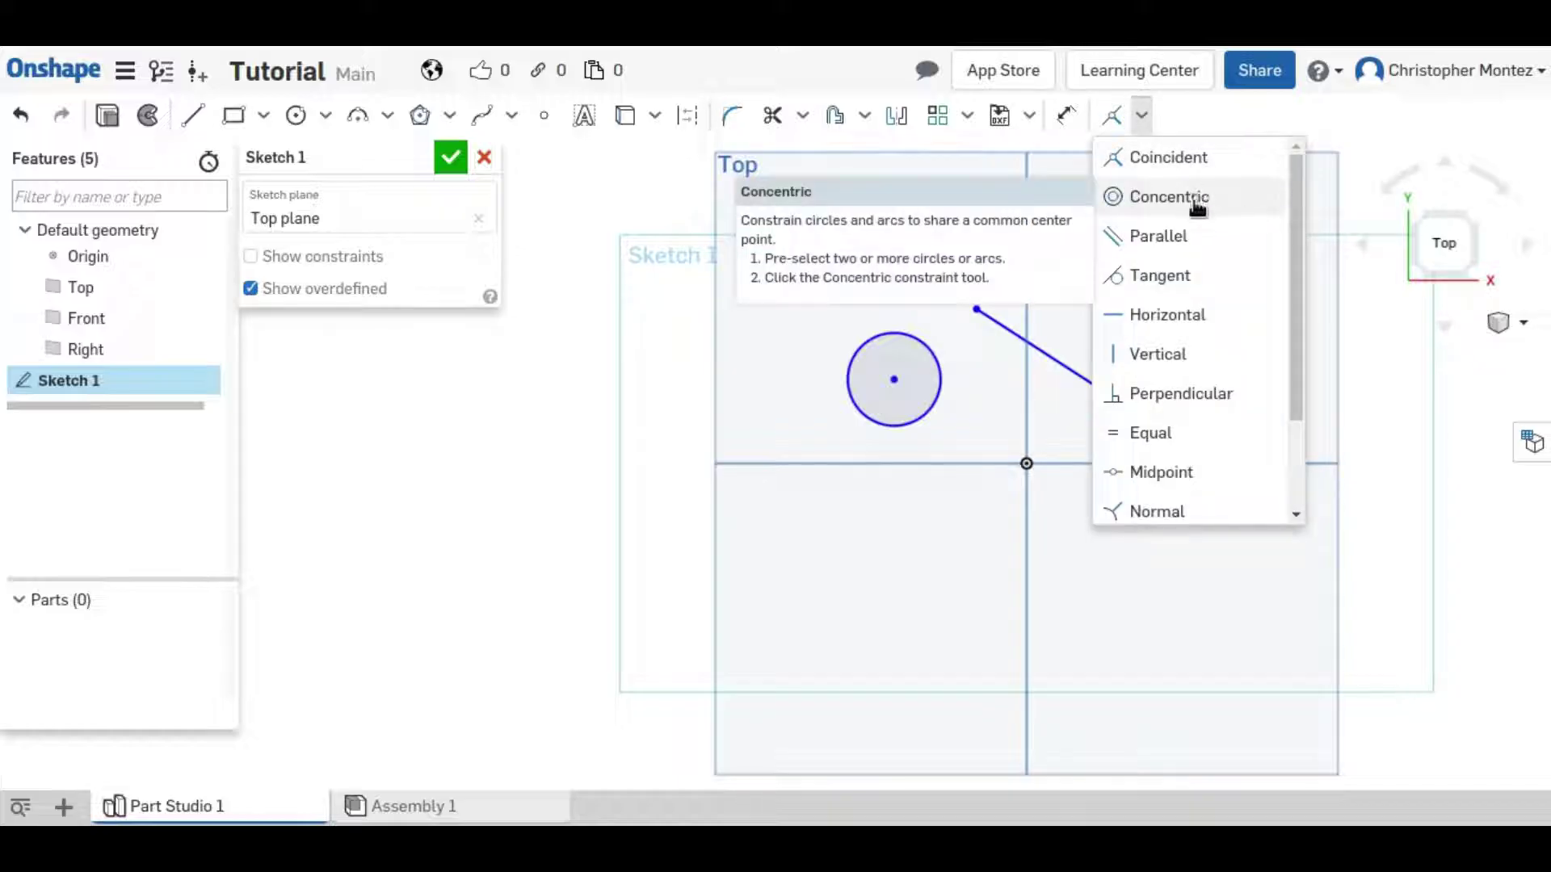
{"action": "left_click", "coordinate": [749, 383]}
{"action": "left_click", "coordinate": [297, 117]}
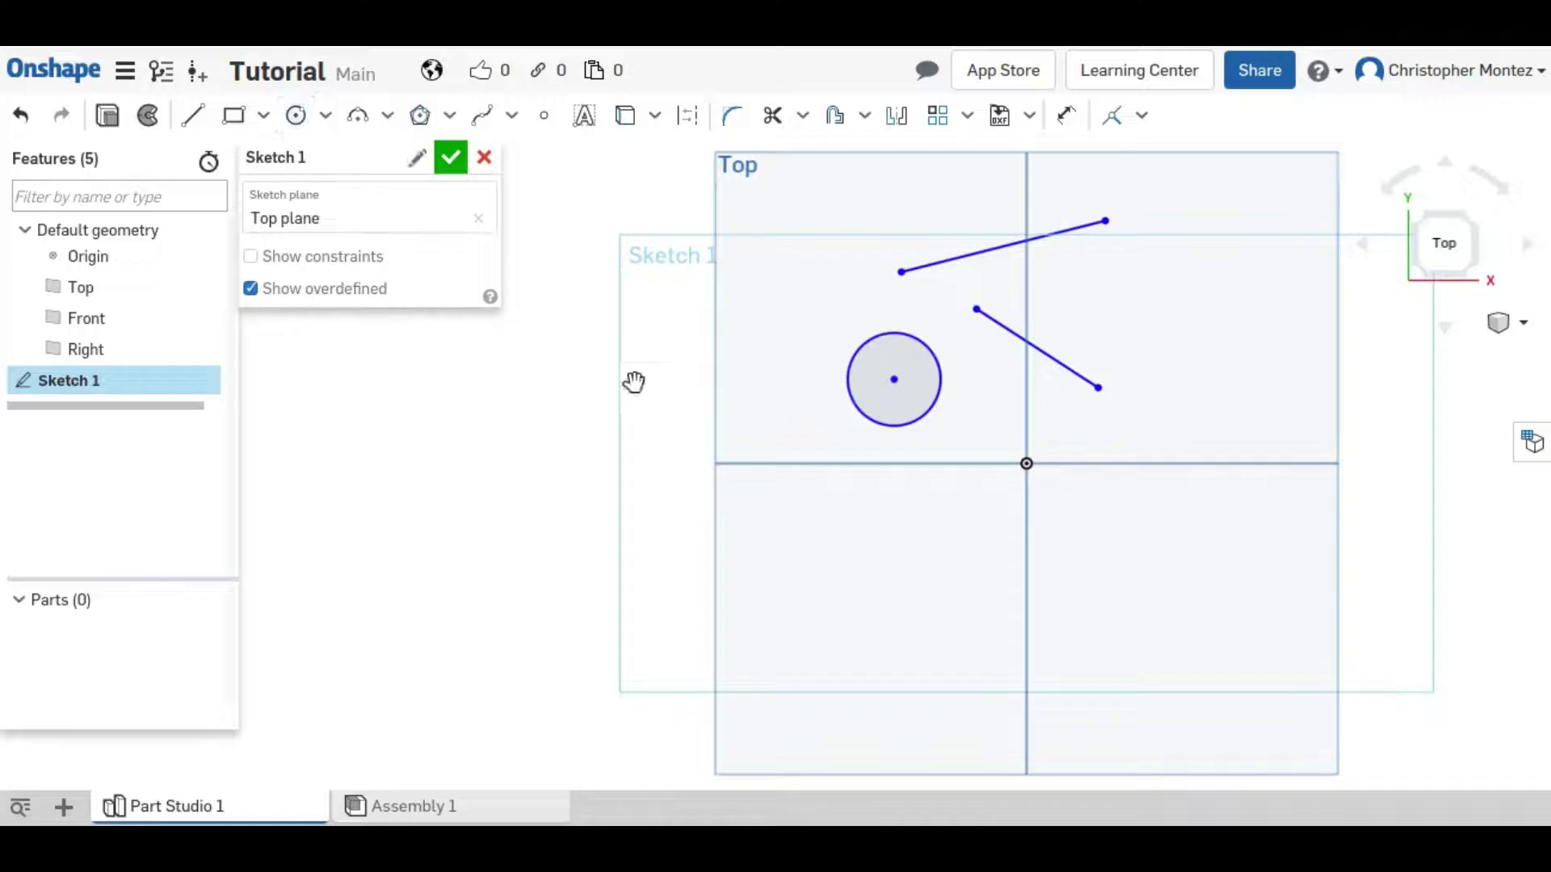
{"action": "left_click", "coordinate": [879, 562]}
{"action": "left_click", "coordinate": [814, 508]}
{"action": "key", "text": "Escape"}
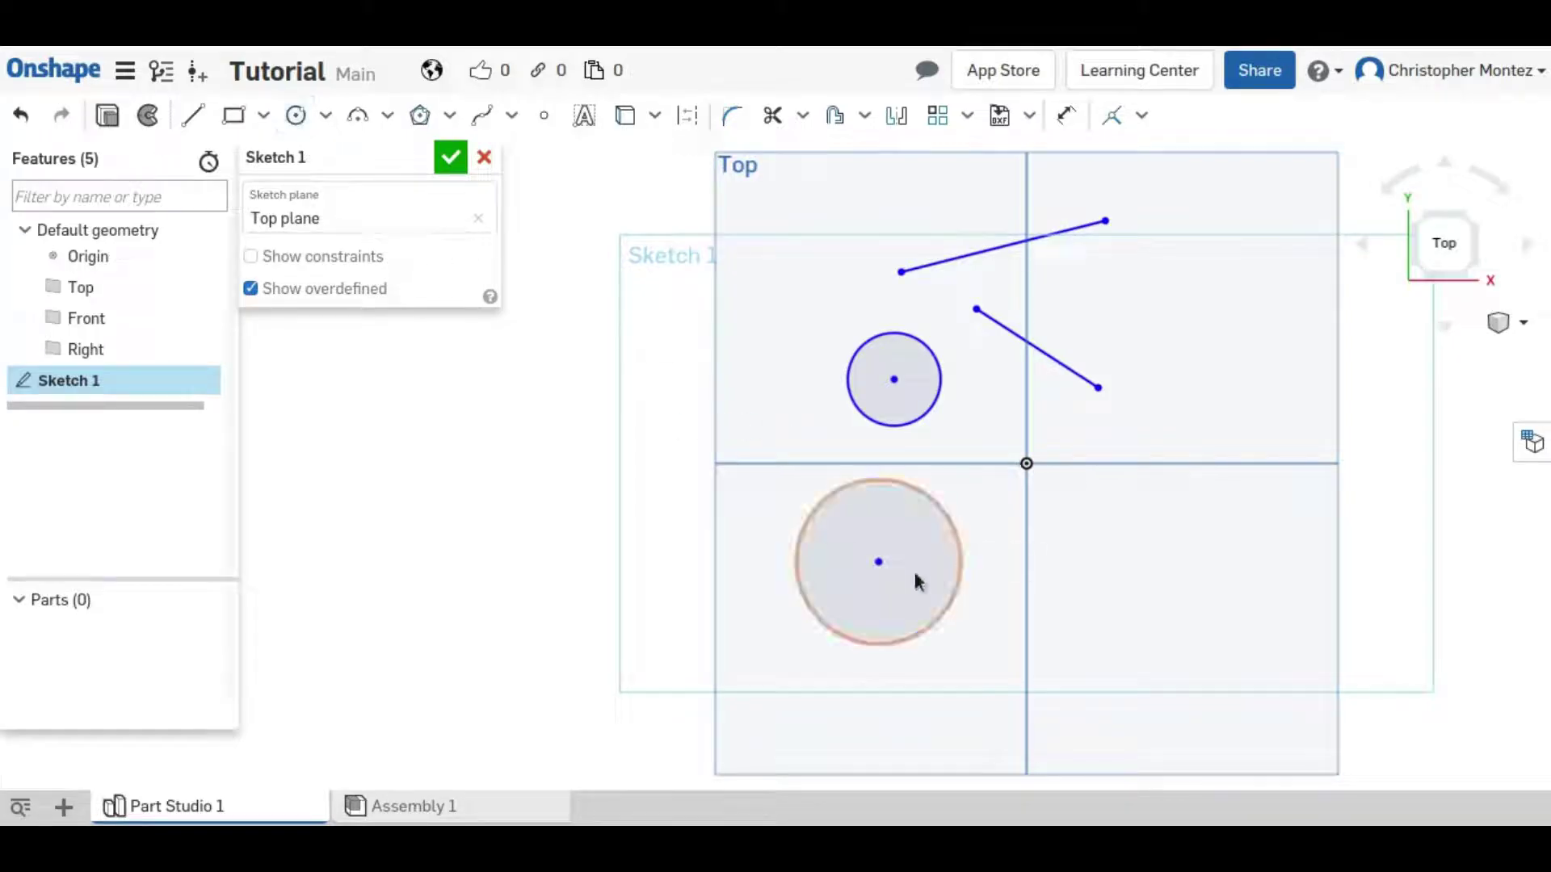
- Make the two circles concentric and enlarge the outer circle
{"action": "left_click", "coordinate": [955, 526]}
{"action": "left_click", "coordinate": [927, 412]}
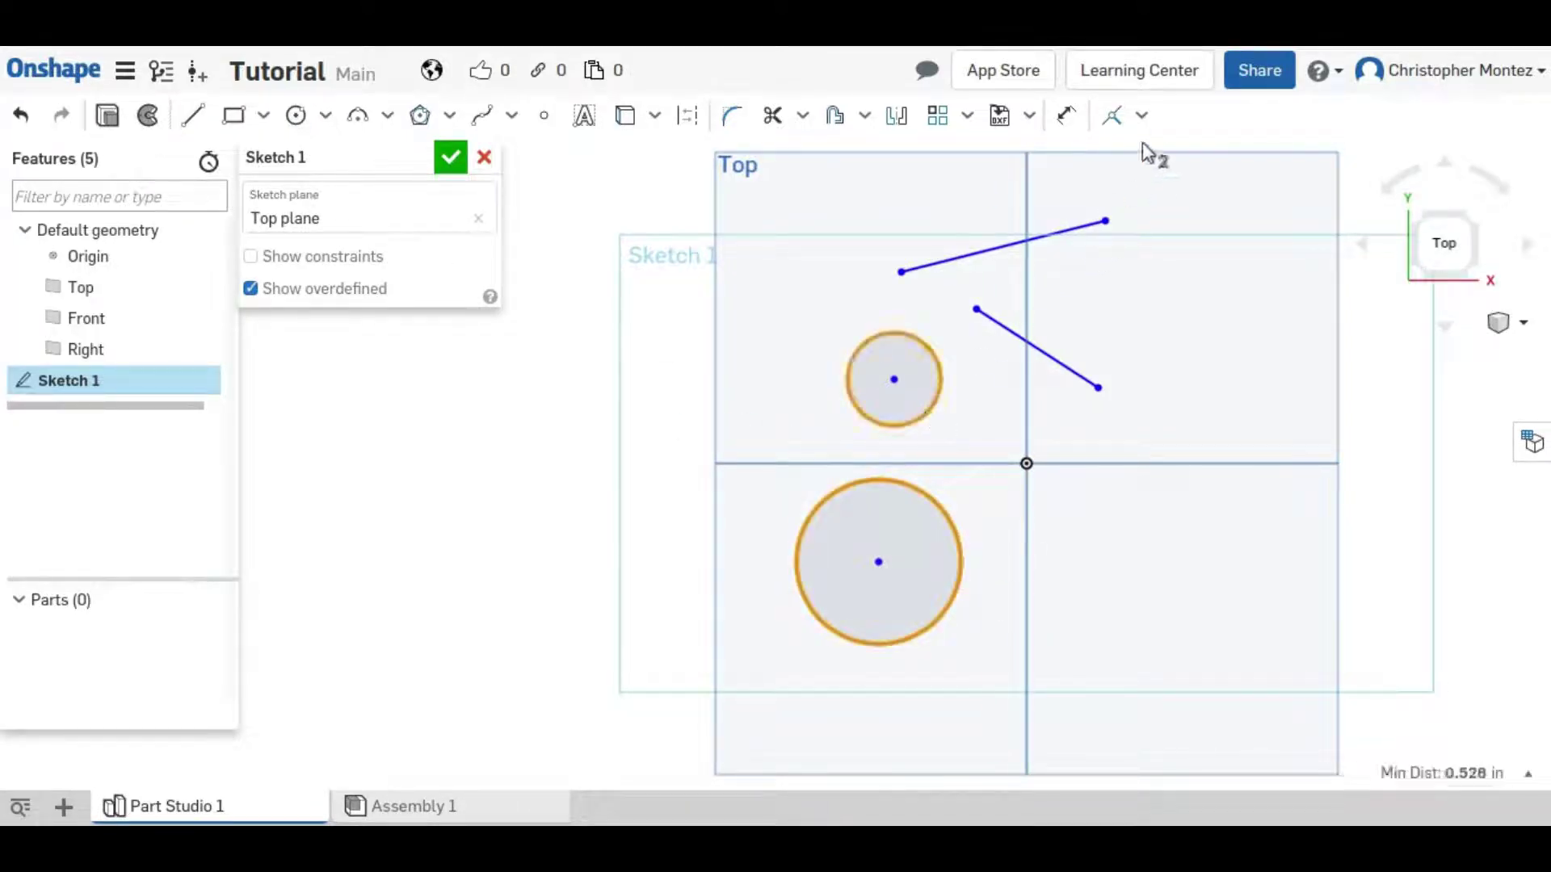
{"action": "left_click", "coordinate": [1142, 115]}
{"action": "left_click", "coordinate": [1208, 202]}
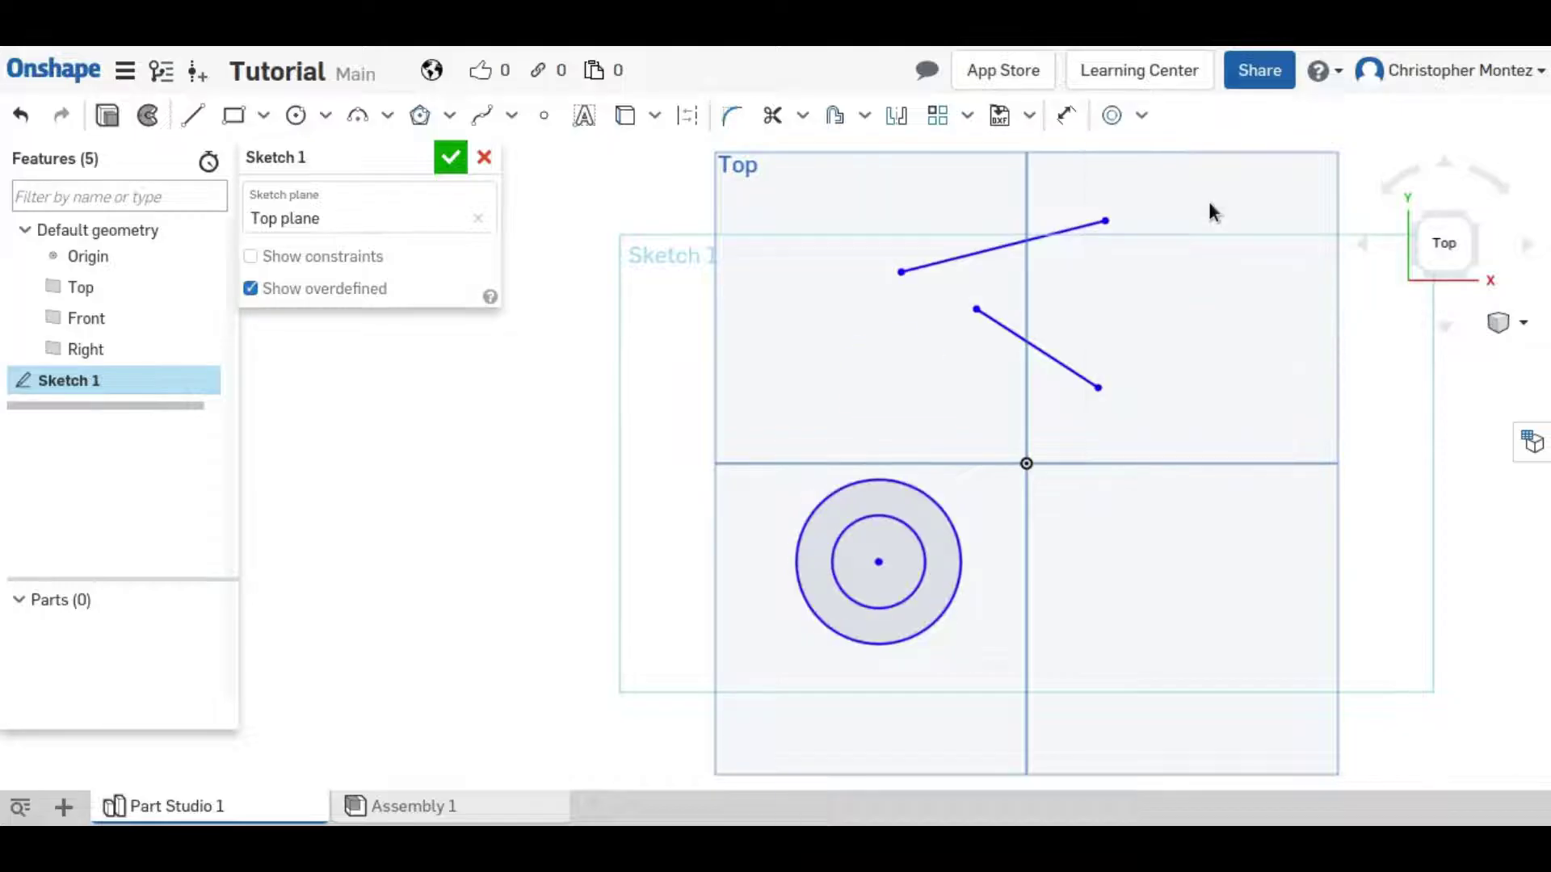
{"action": "left_click_drag", "start_coordinate": [934, 638], "coordinate": [989, 574]}
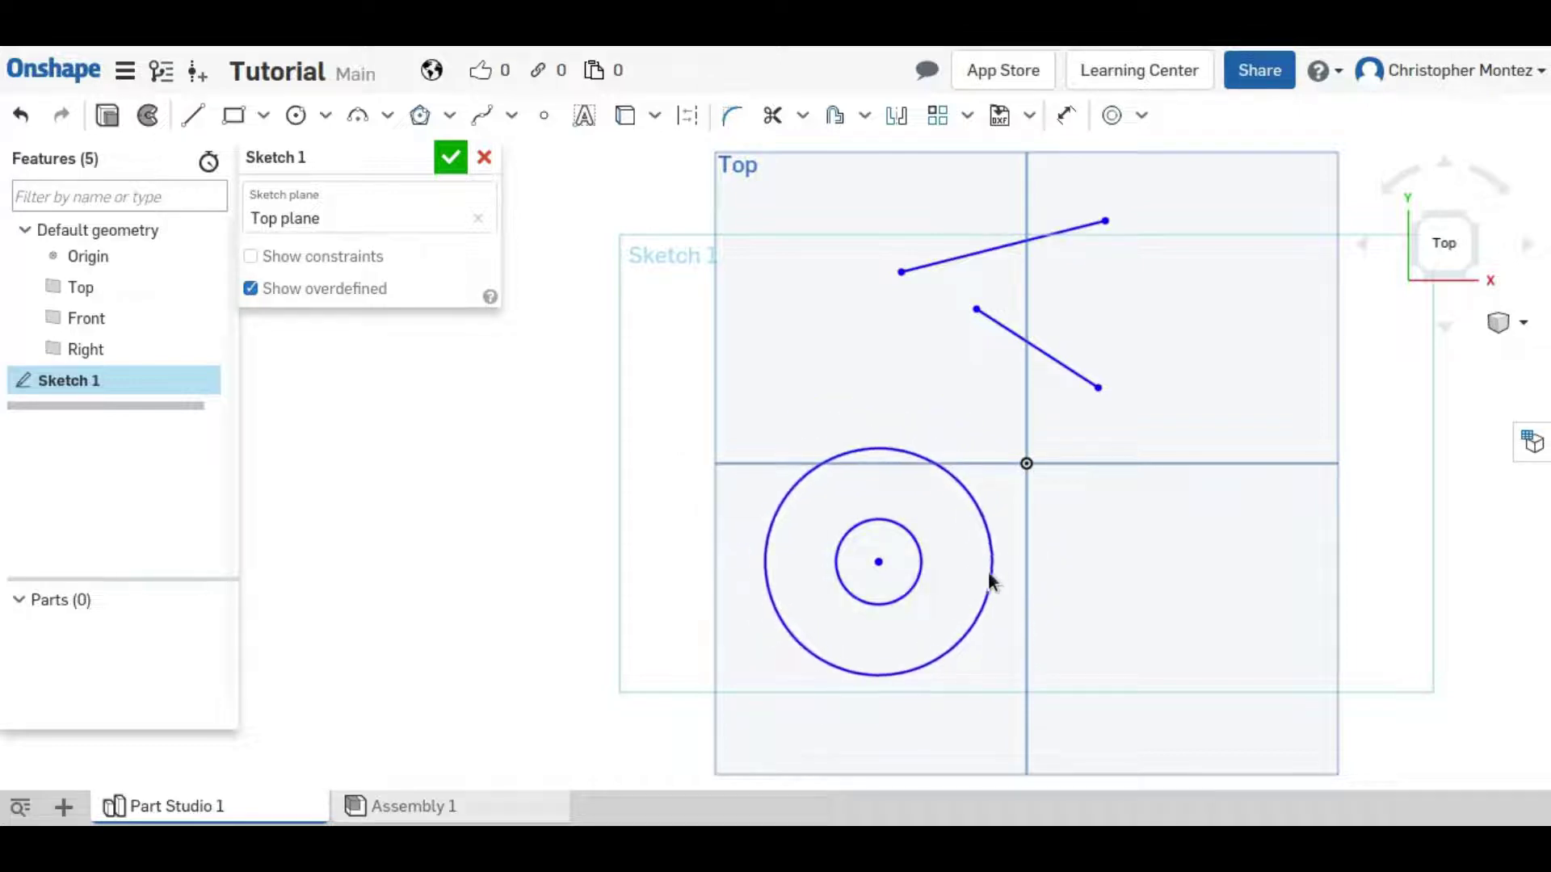
- Delete the inner circle and sketch a new small circle right of the large one, centred at about X 0.59, Y -1.35 in
{"action": "left_click", "coordinate": [890, 609]}
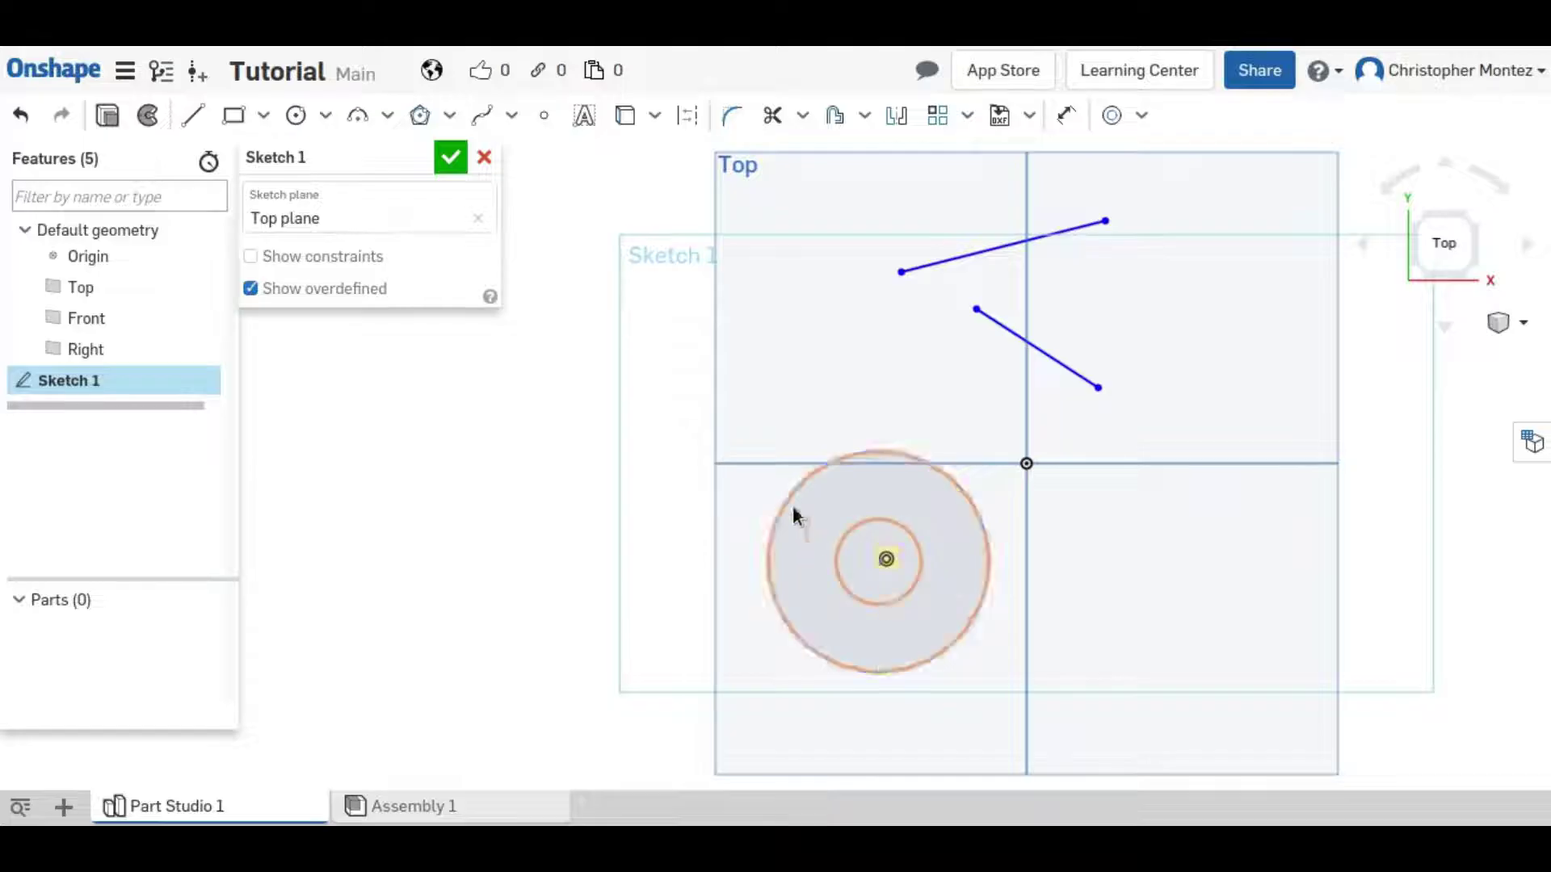
{"action": "key", "text": "Delete"}
{"action": "left_click", "coordinate": [295, 115]}
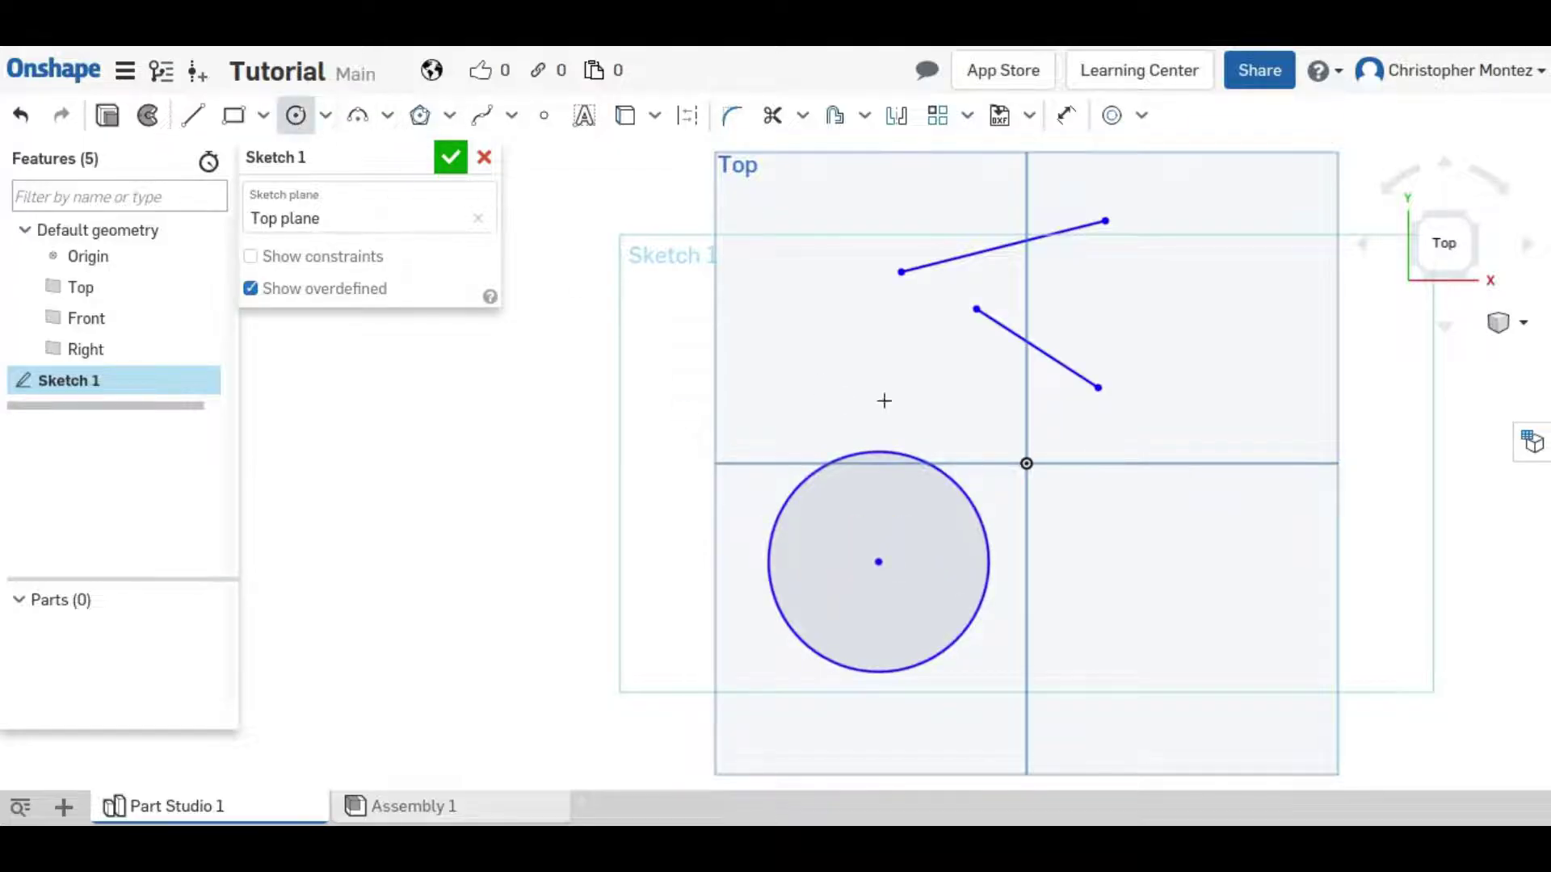
{"action": "left_click", "coordinate": [1087, 605]}
{"action": "left_click", "coordinate": [1142, 605]}
{"action": "key", "text": "Escape"}
- Make the small circle's centre coincident with the large circle's centre and slightly resize the circles
{"action": "left_click", "coordinate": [1141, 115]}
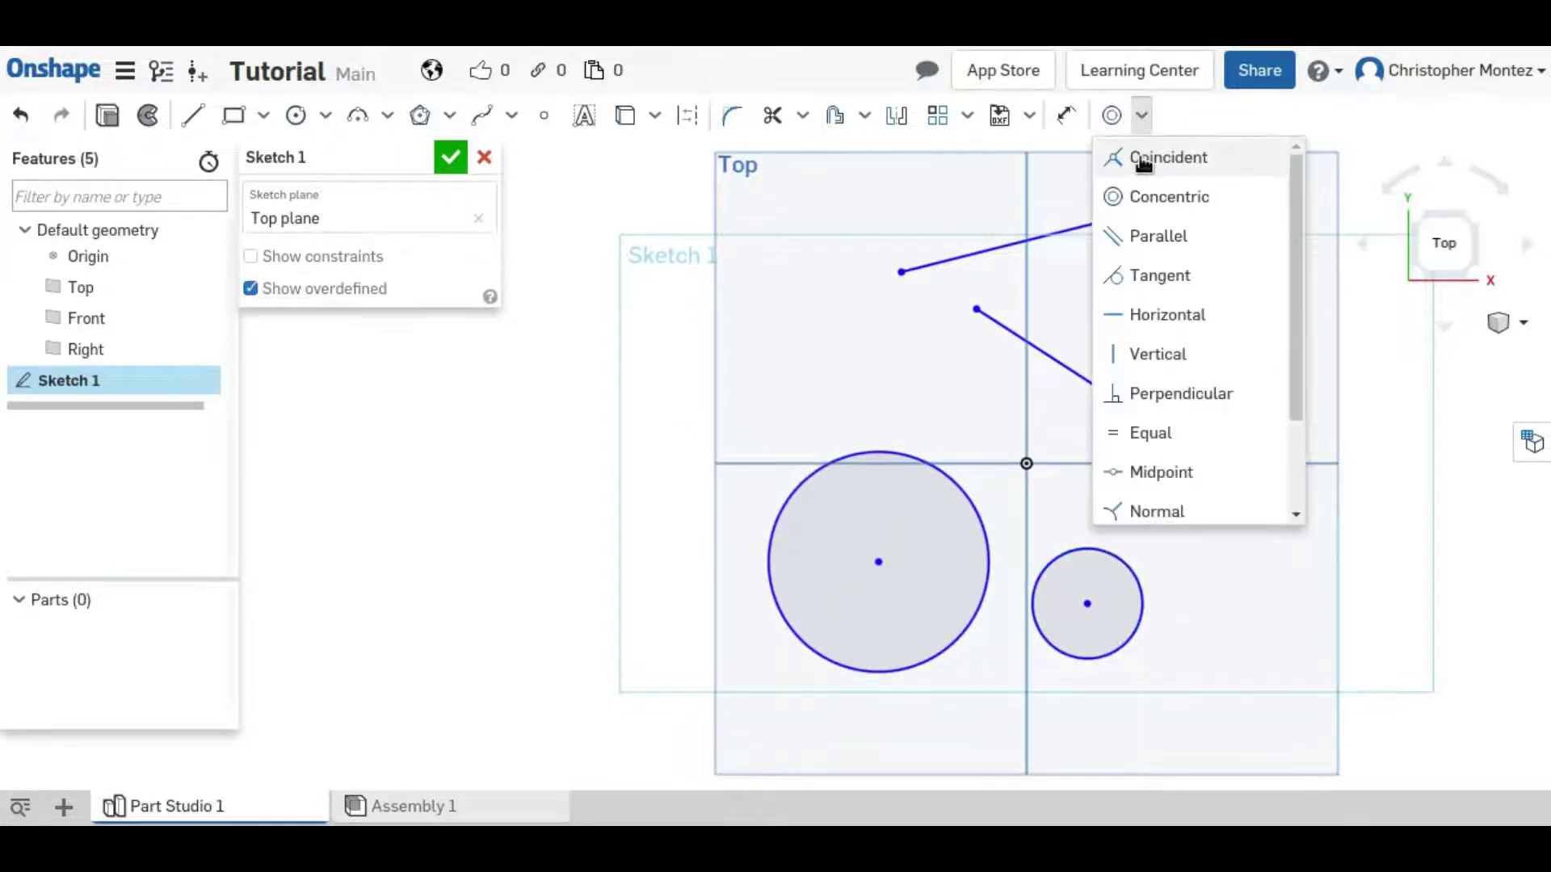
{"action": "left_click", "coordinate": [1143, 159]}
{"action": "left_click", "coordinate": [1088, 605]}
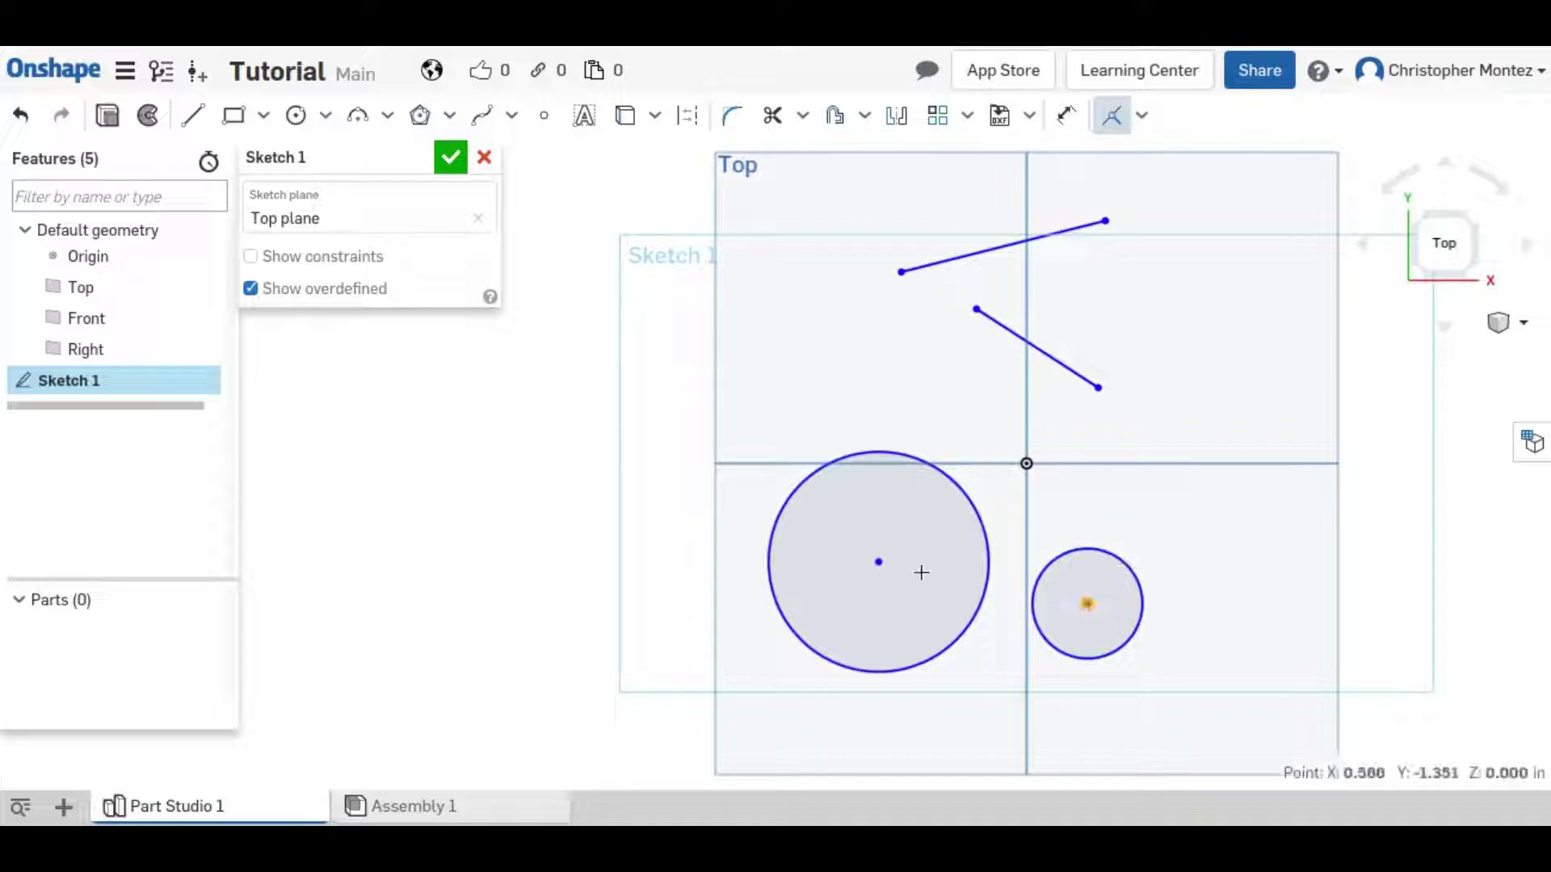
{"action": "left_click", "coordinate": [879, 562]}
{"action": "key", "text": "Escape"}
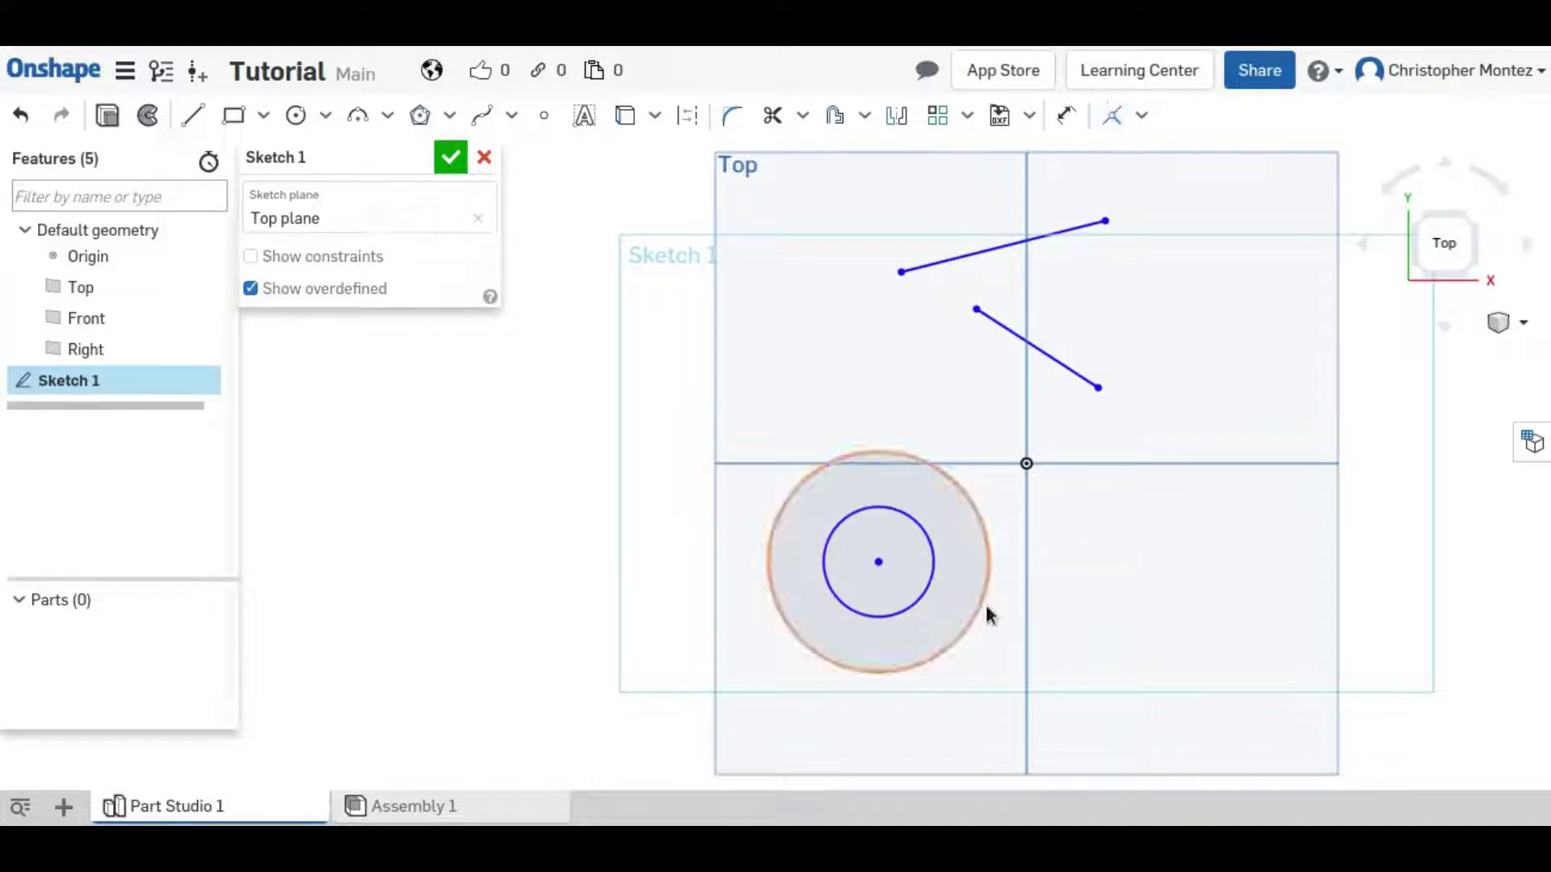
{"action": "left_click_drag", "start_coordinate": [966, 600], "coordinate": [919, 523]}
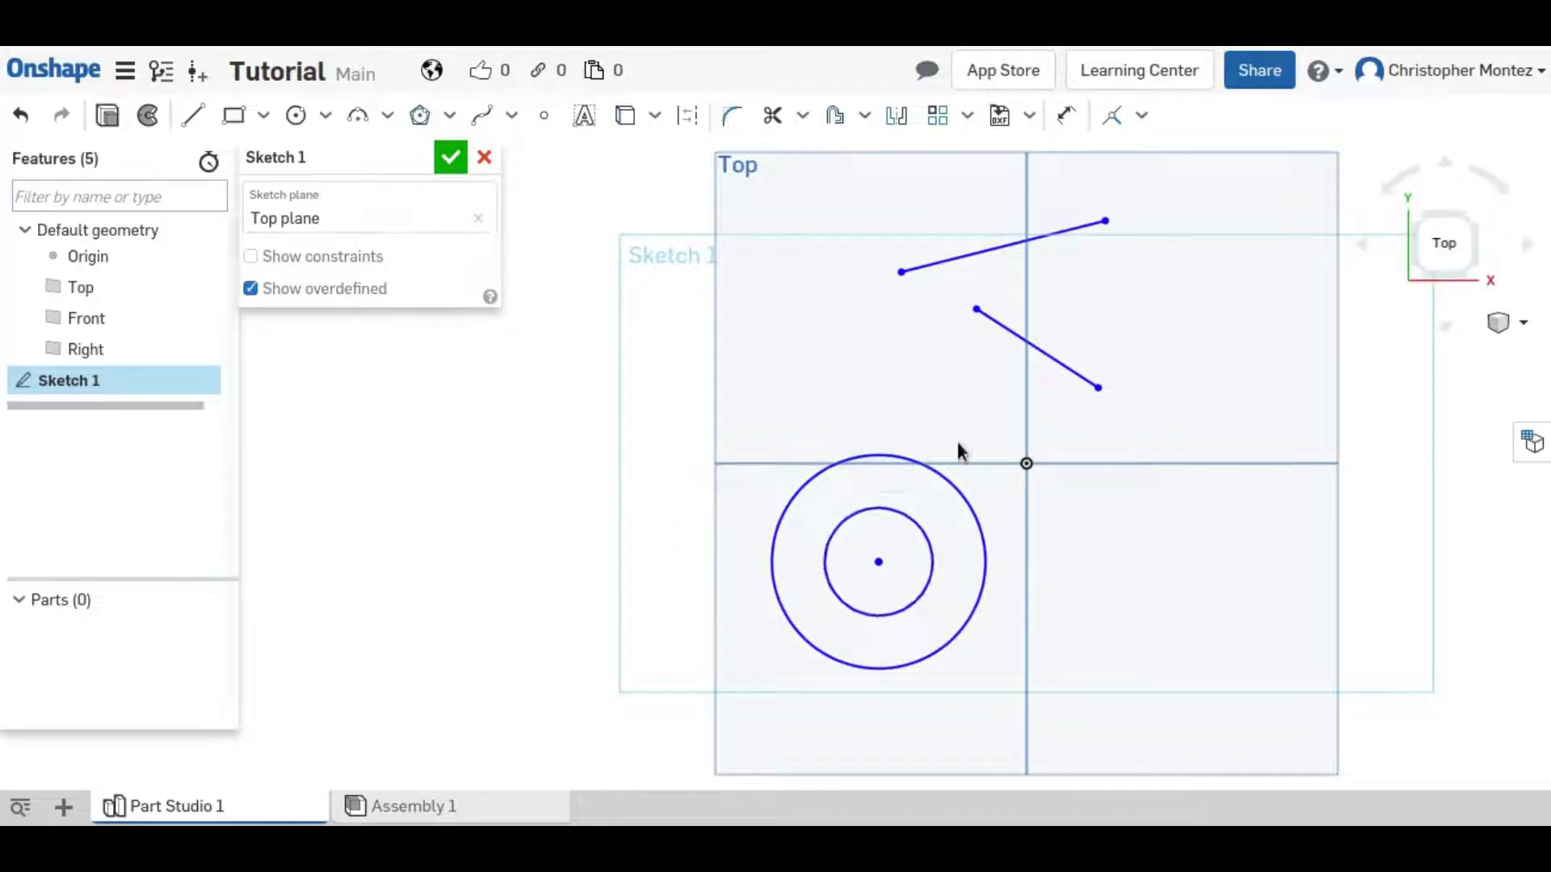
- Delete the inner circle, then move the remaining circle up by its centre and shrink it
{"action": "key", "text": "Delete"}
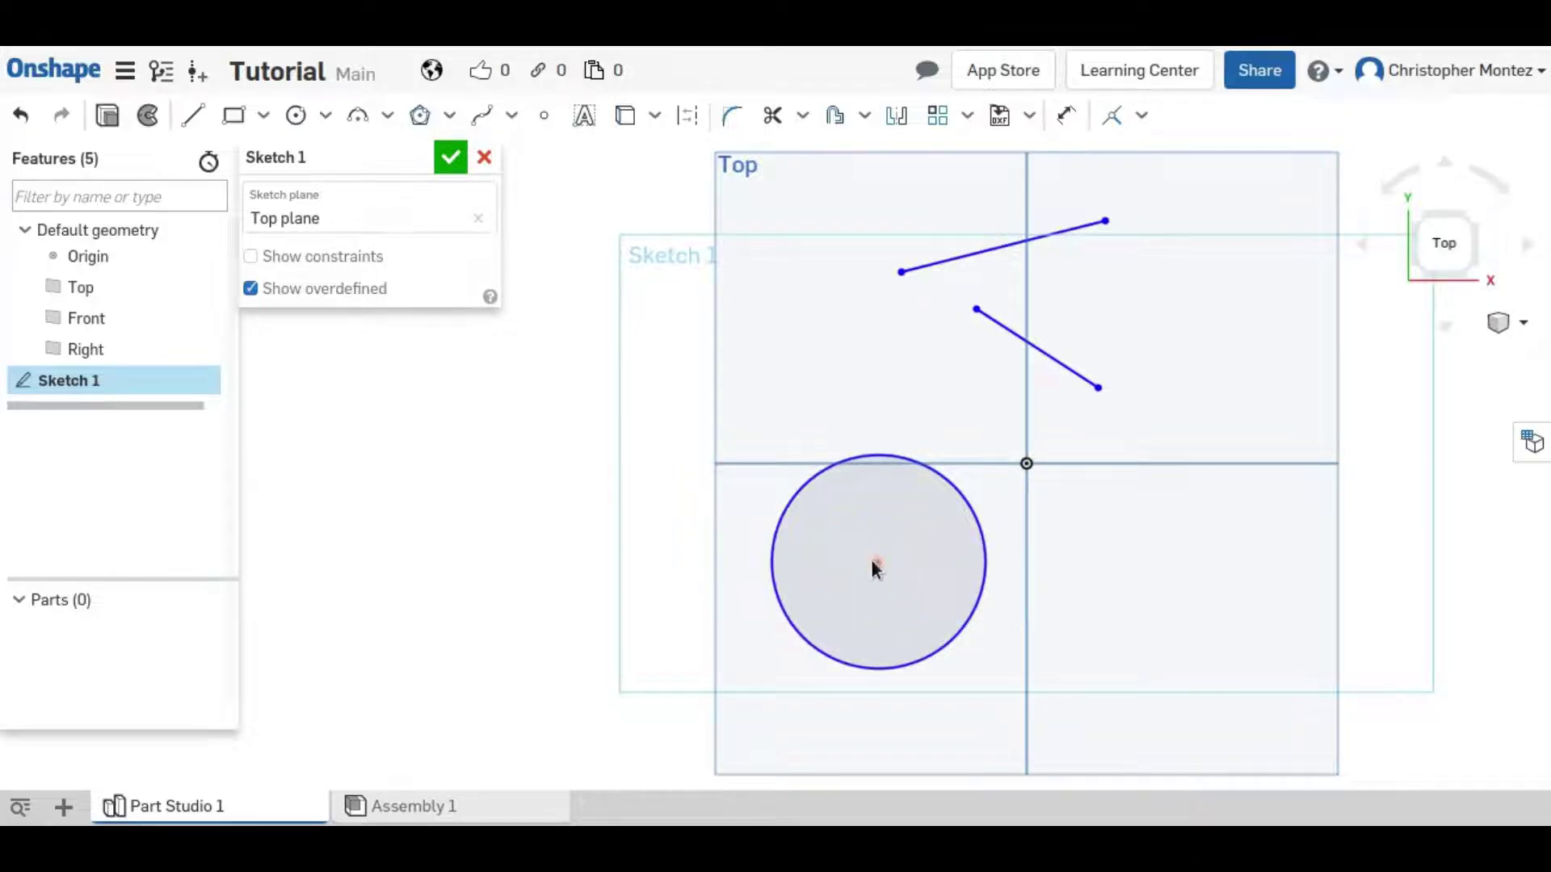
{"action": "left_click_drag", "start_coordinate": [877, 561], "coordinate": [862, 444]}
{"action": "left_click_drag", "start_coordinate": [933, 523], "coordinate": [935, 466]}
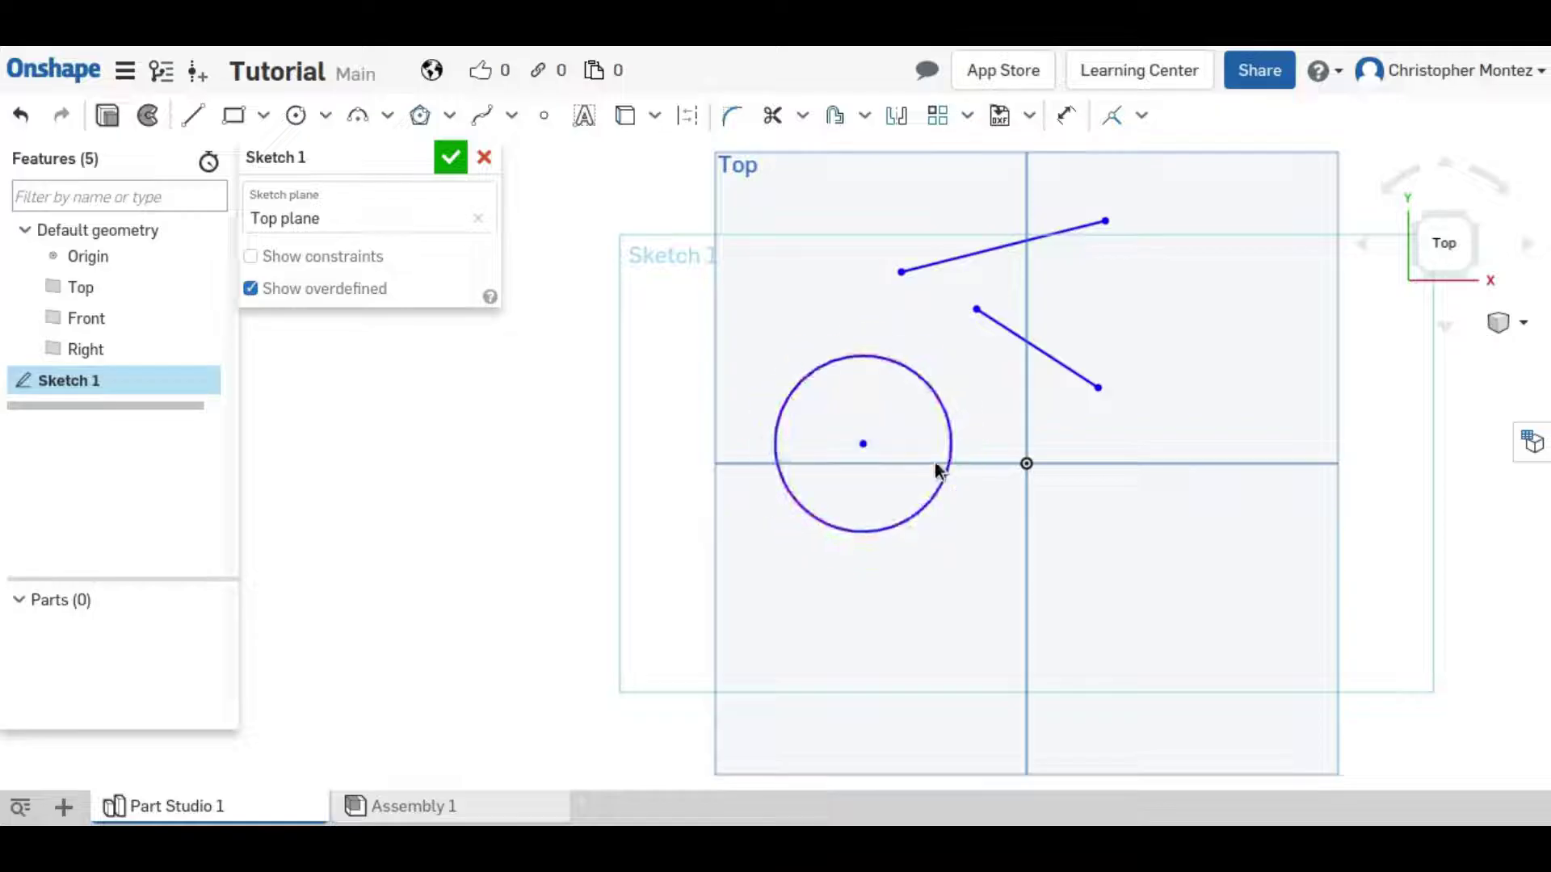
- Apply a parallel constraint between the upper and lower lines
{"action": "left_click", "coordinate": [1143, 116]}
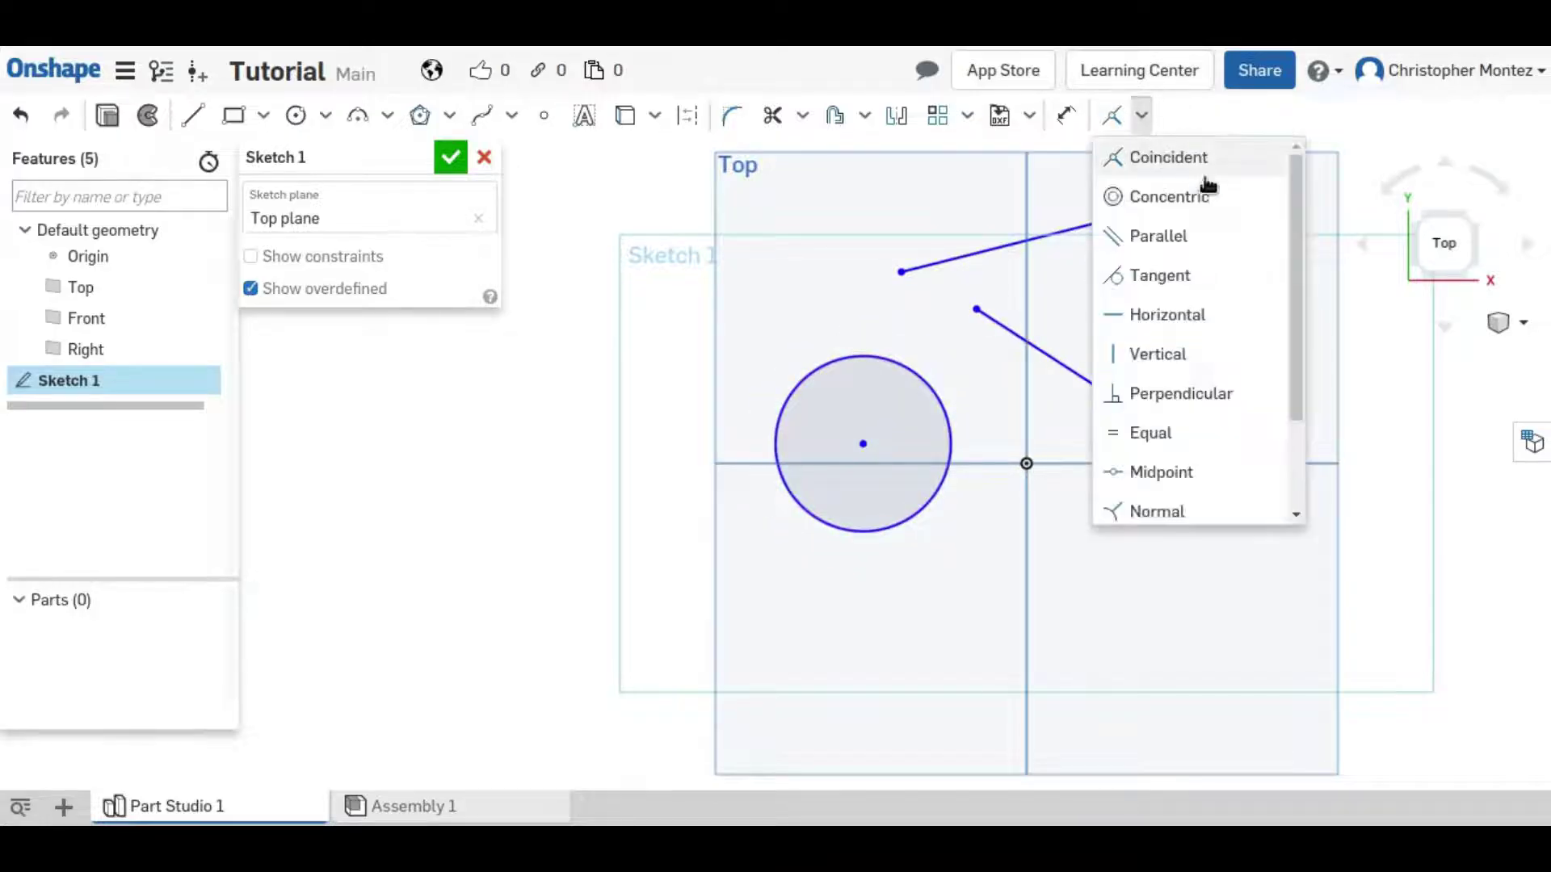
{"action": "left_click", "coordinate": [1196, 238]}
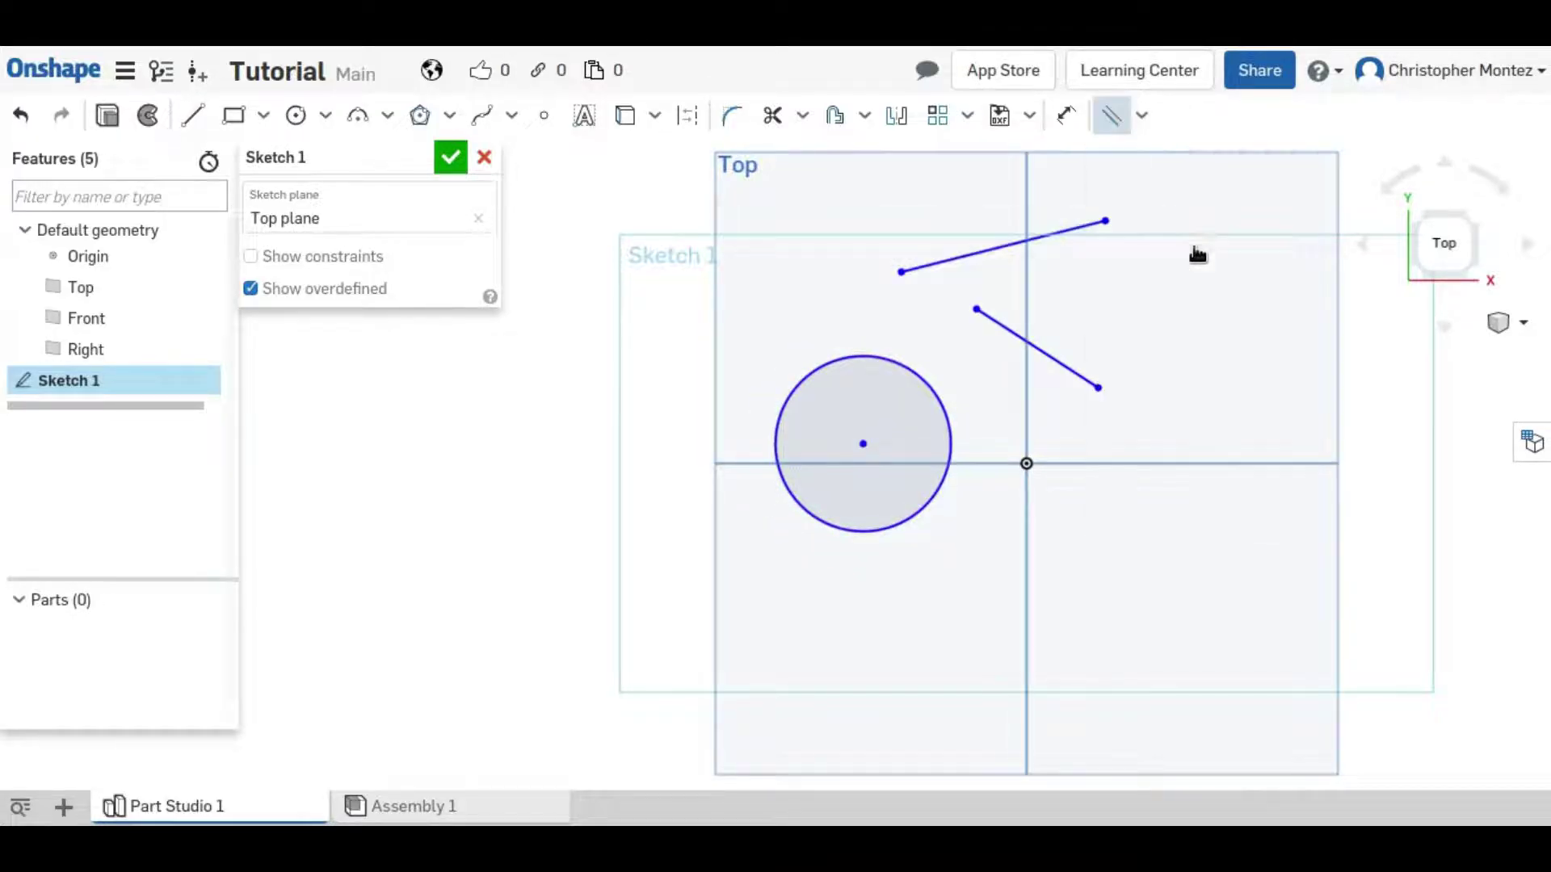
{"action": "left_click", "coordinate": [1055, 233]}
{"action": "left_click", "coordinate": [1058, 361]}
{"action": "left_click", "coordinate": [1056, 233]}
{"action": "key", "text": "Escape"}
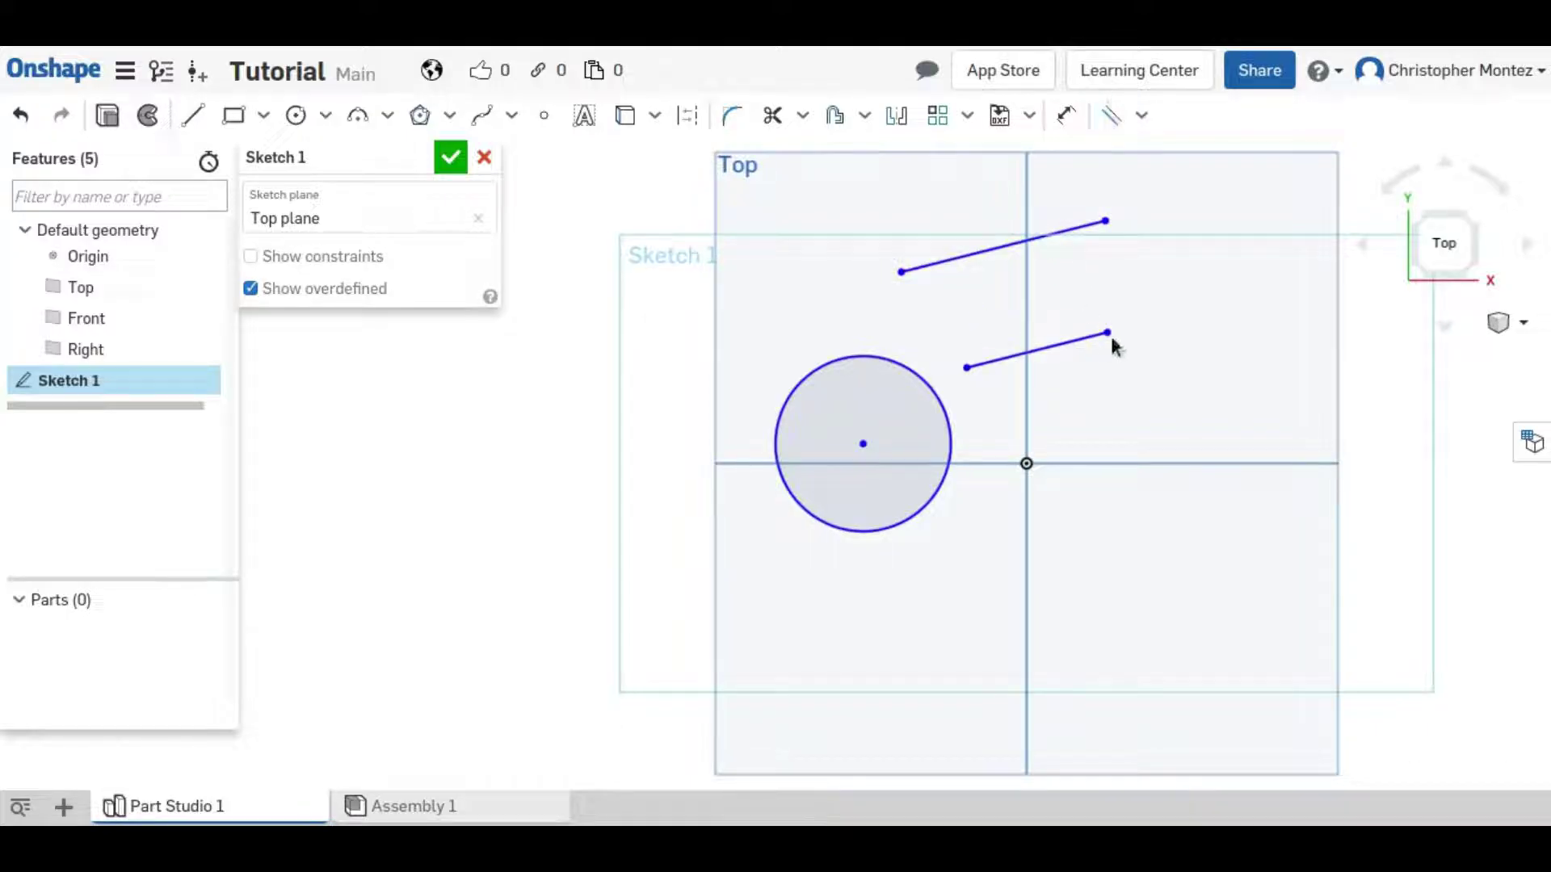
- Shift the lower line's right endpoint slightly, then undo that move and the parallel constraint
{"action": "mouse_move", "coordinate": [1126, 349]}
{"action": "left_mouse_down"}
{"action": "mouse_move", "coordinate": [1163, 449]}
{"action": "mouse_move", "coordinate": [1212, 345]}
{"action": "mouse_move", "coordinate": [1084, 227]}
{"action": "mouse_move", "coordinate": [954, 263]}
{"action": "mouse_move", "coordinate": [1000, 228]}
{"action": "mouse_move", "coordinate": [1155, 374]}
{"action": "mouse_move", "coordinate": [1073, 360]}
{"action": "mouse_move", "coordinate": [1105, 348]}
{"action": "left_mouse_up"}
{"action": "key", "text": "ctrl+z"}
{"action": "key", "text": "ctrl+z"}
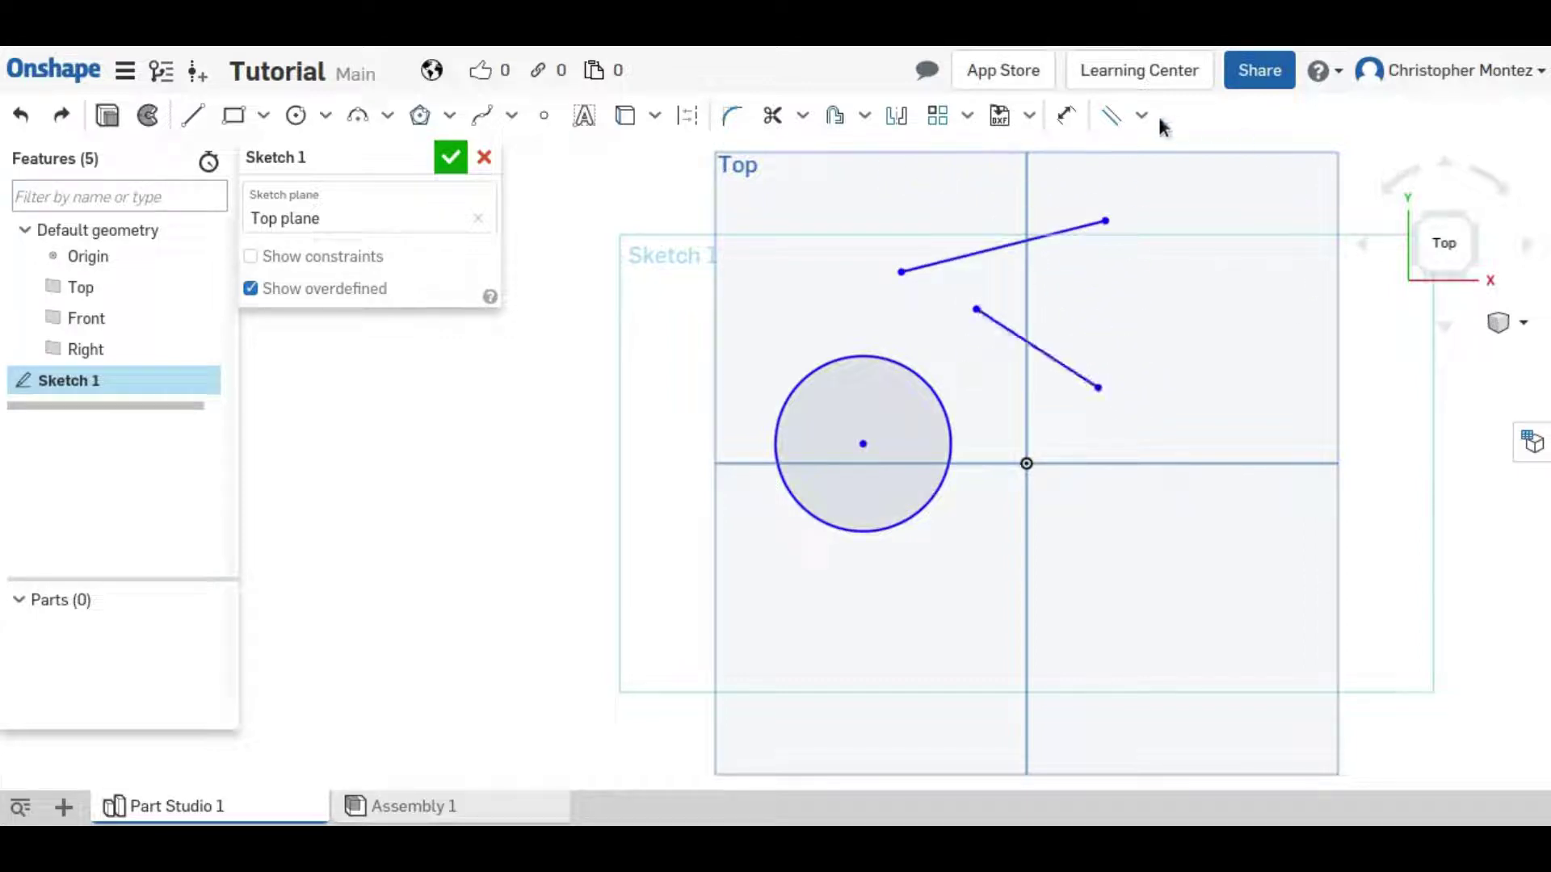
- Make the circle tangent to the lower line and move its centre beneath the line's right part
{"action": "left_click", "coordinate": [1142, 115]}
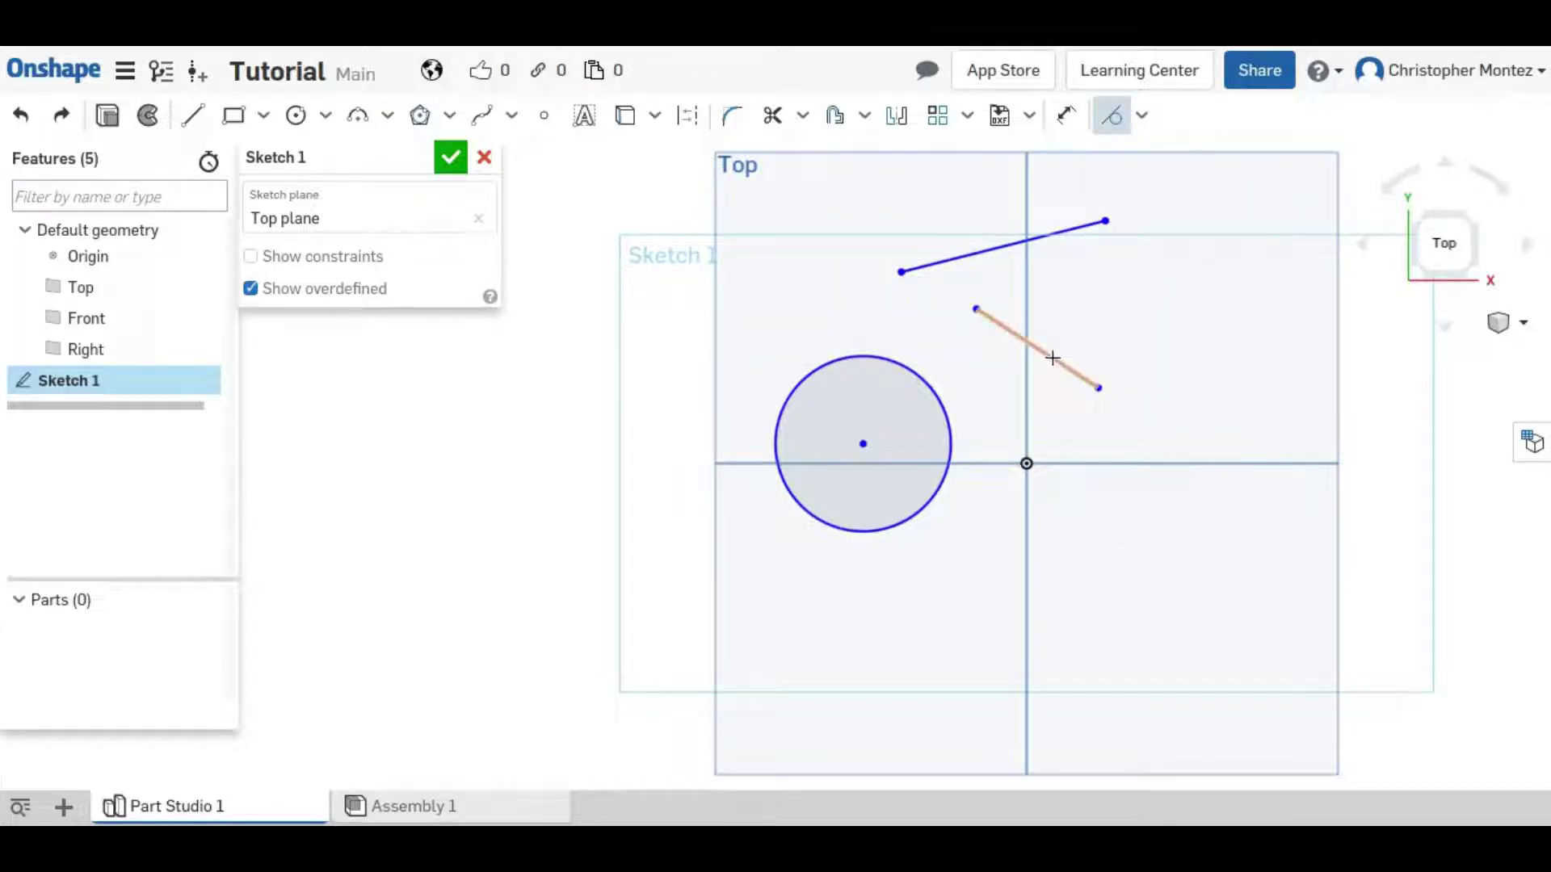
{"action": "left_click", "coordinate": [1034, 340]}
{"action": "left_click", "coordinate": [908, 361]}
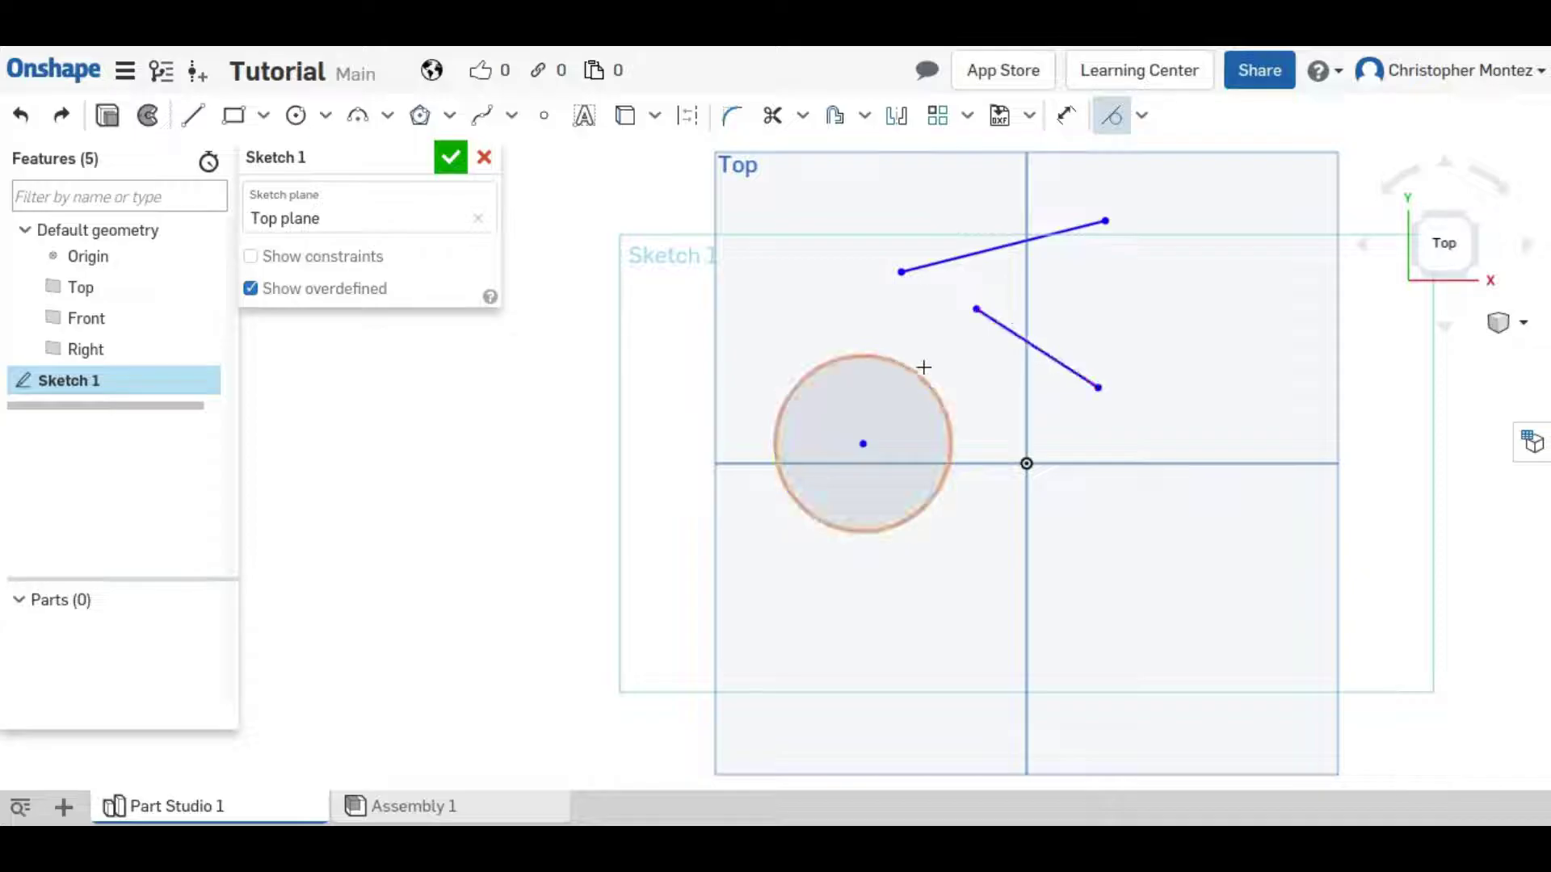
{"action": "key", "text": "Escape"}
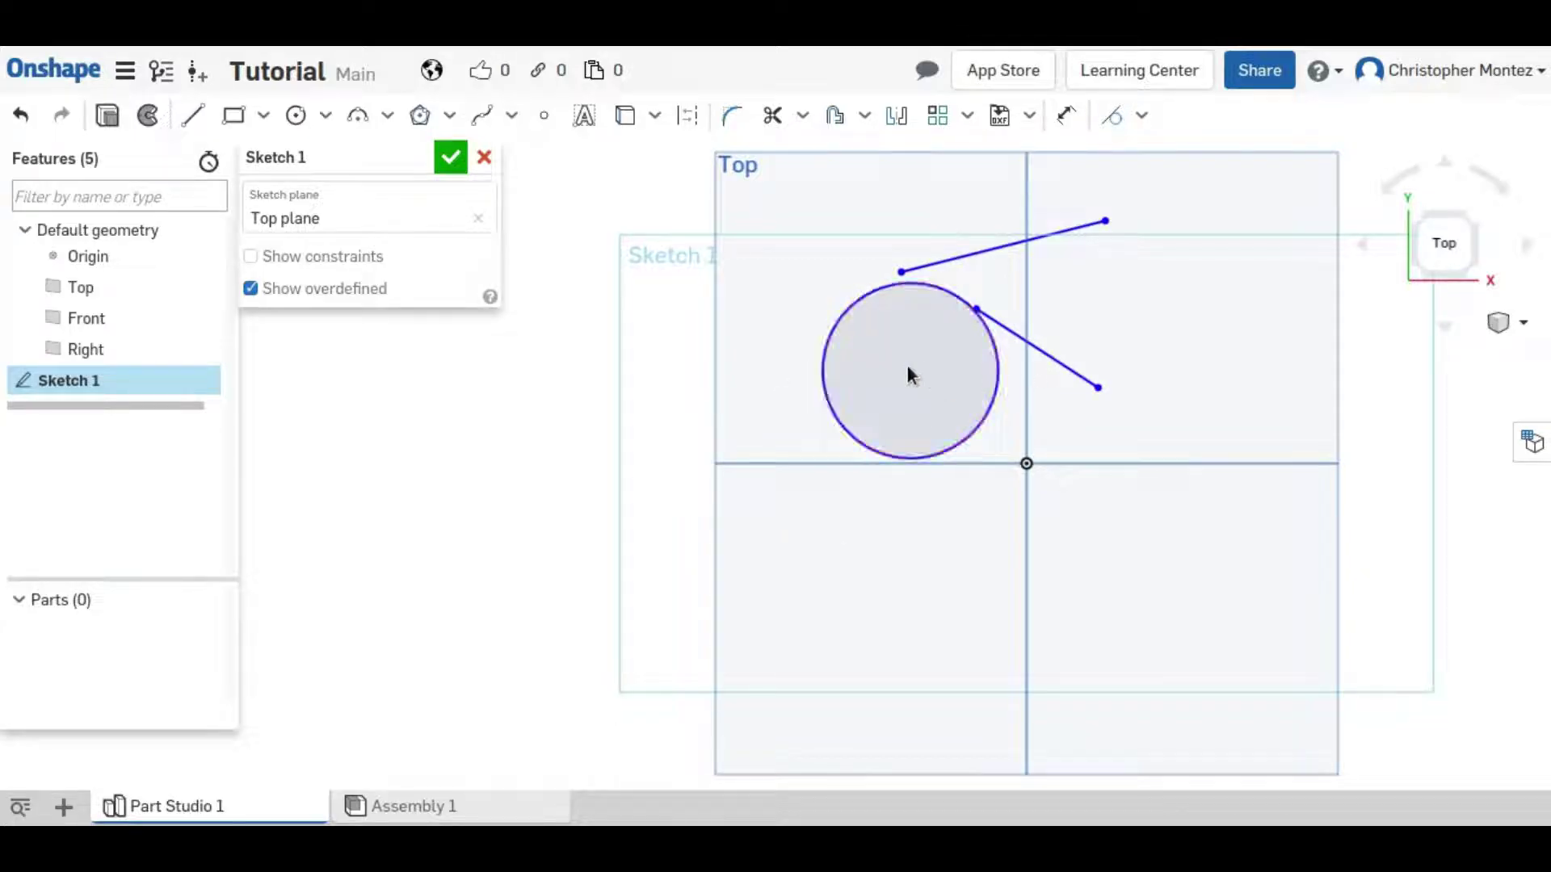
{"action": "left_click_drag", "start_coordinate": [909, 370], "coordinate": [1050, 399]}
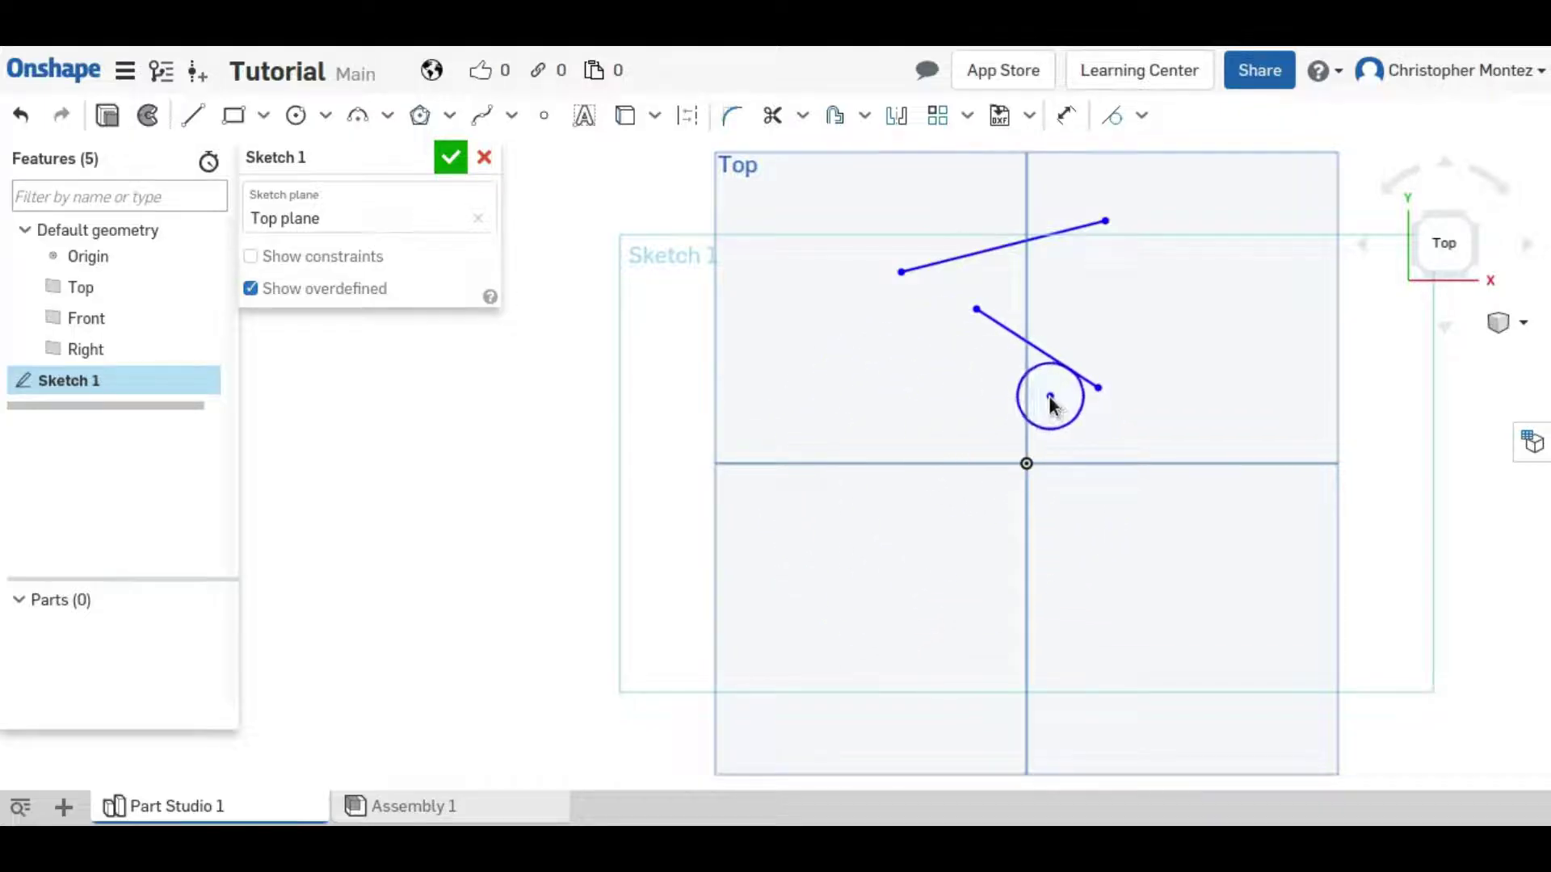
- Swing the tangent line's right endpoint outward and upward to test its tangency with the circle
{"action": "scroll", "coordinate": [1076, 357], "scroll_direction": "up", "scroll_amount": 5}
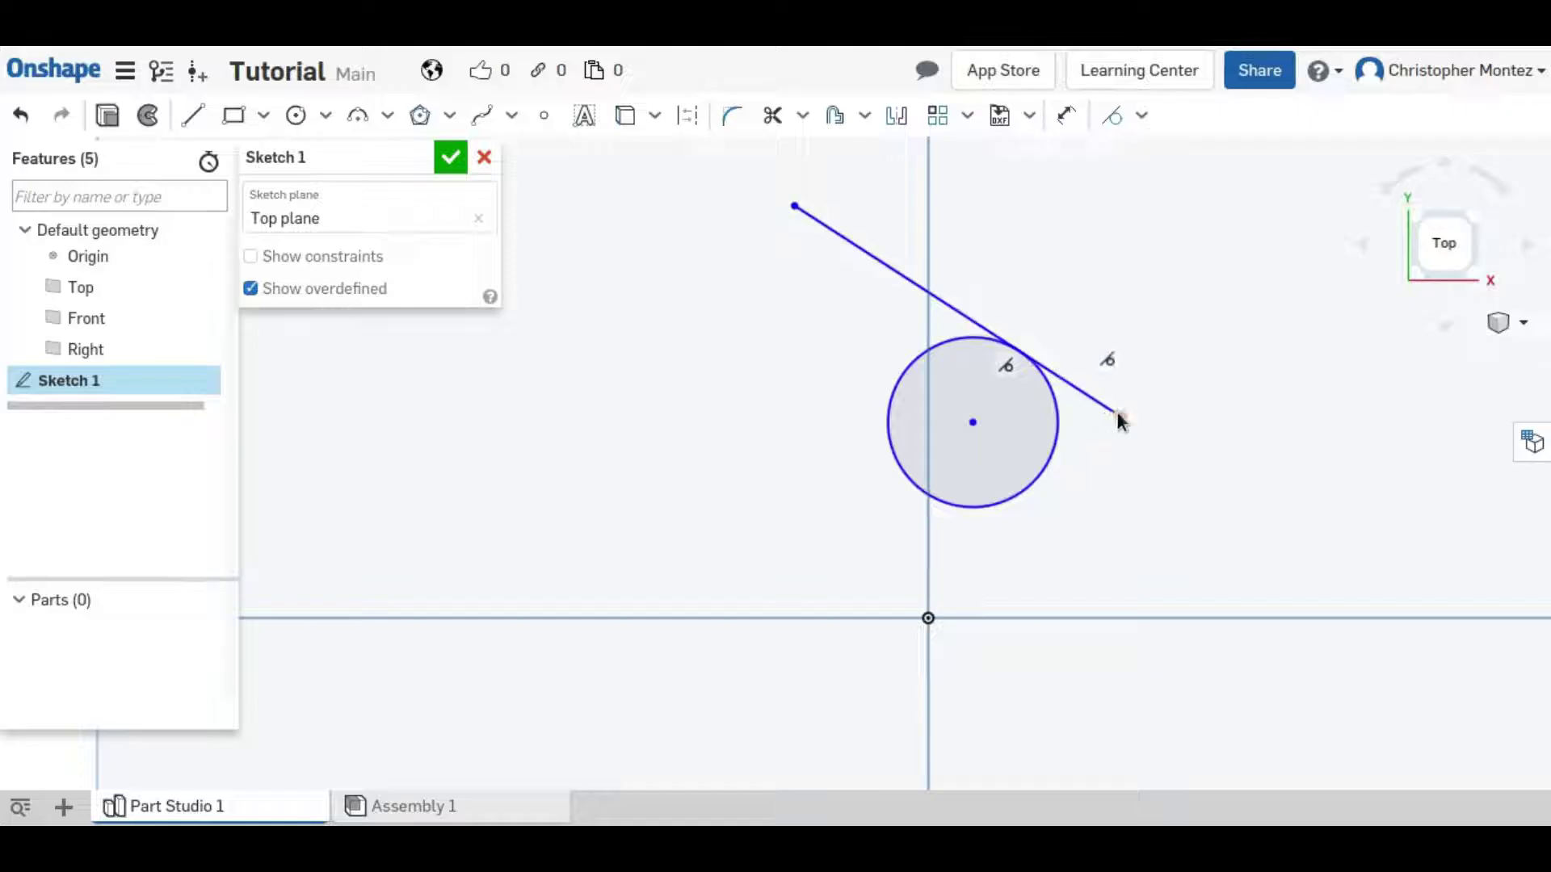
{"action": "left_click_drag", "start_coordinate": [1119, 416], "coordinate": [1298, 368]}
{"action": "left_click_drag", "start_coordinate": [1296, 313], "coordinate": [1199, 247]}
{"action": "scroll", "coordinate": [1002, 226], "scroll_direction": "up", "scroll_amount": 5}
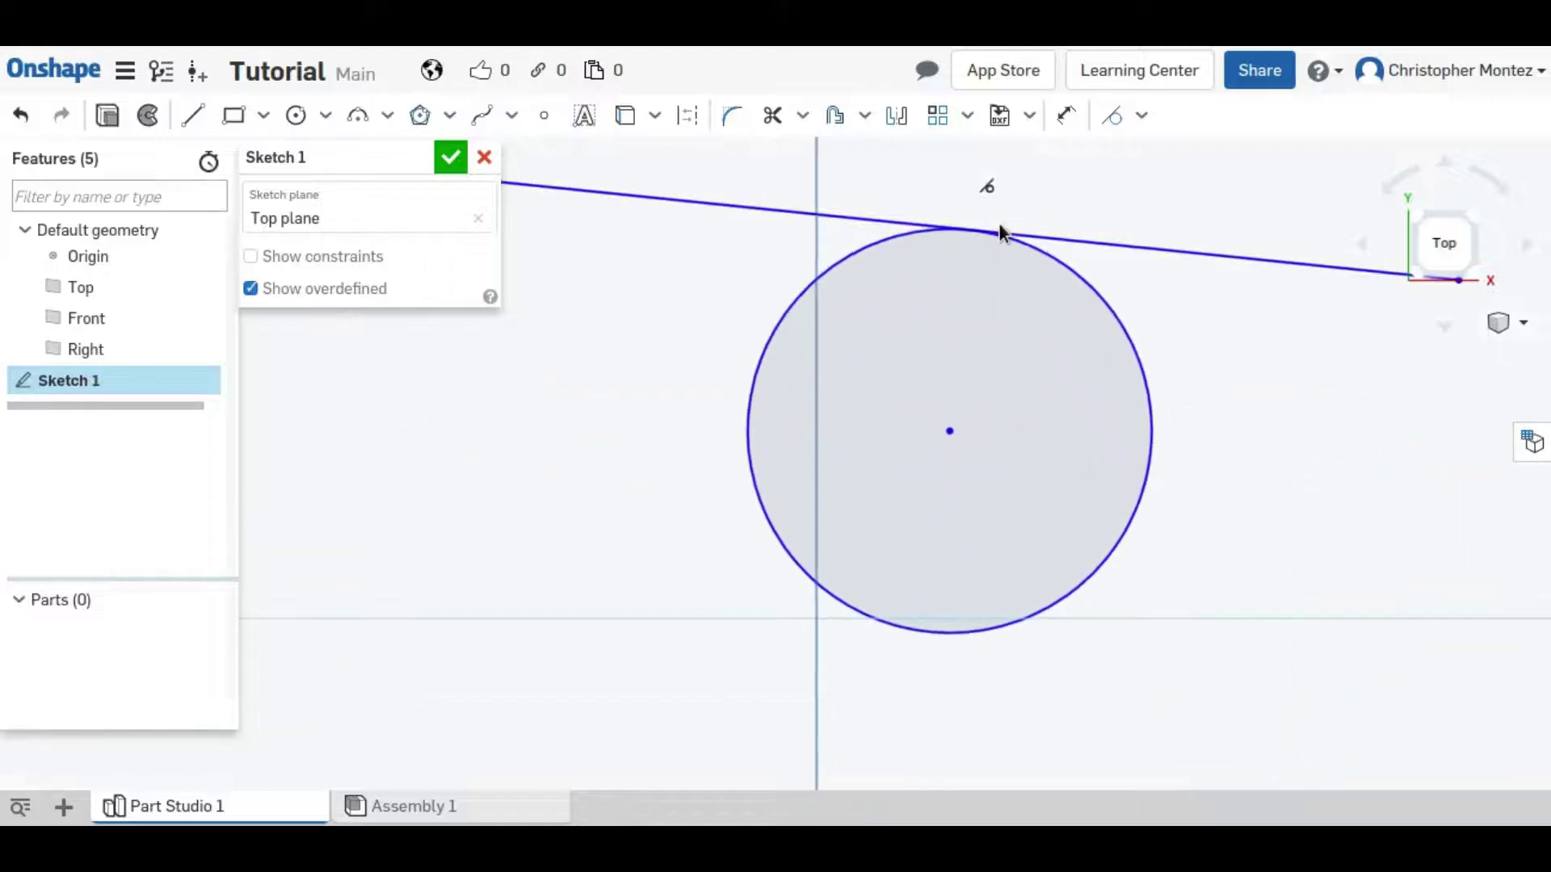
{"action": "scroll", "coordinate": [1001, 234], "scroll_direction": "down", "scroll_amount": 5}
{"action": "scroll", "coordinate": [1020, 283], "scroll_direction": "down", "scroll_amount": 5}
{"action": "middle_click_drag", "start_coordinate": [1113, 323], "coordinate": [1140, 471]}
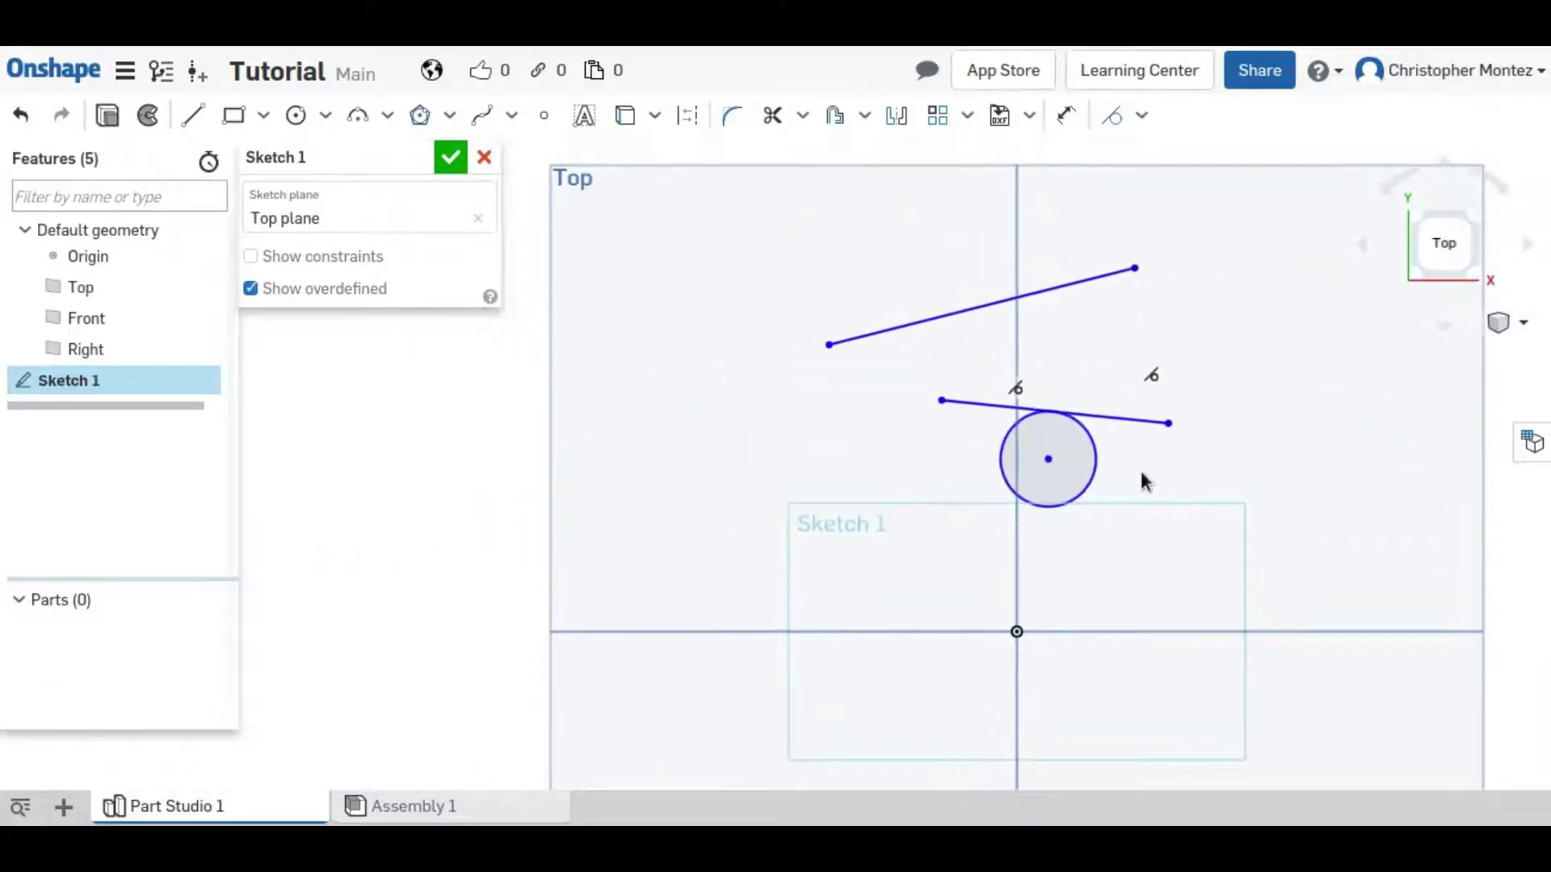
- Move and resize the tangent circle, then undo the test moves and the tangent constraint
{"action": "left_click_drag", "start_coordinate": [1049, 459], "coordinate": [1099, 490]}
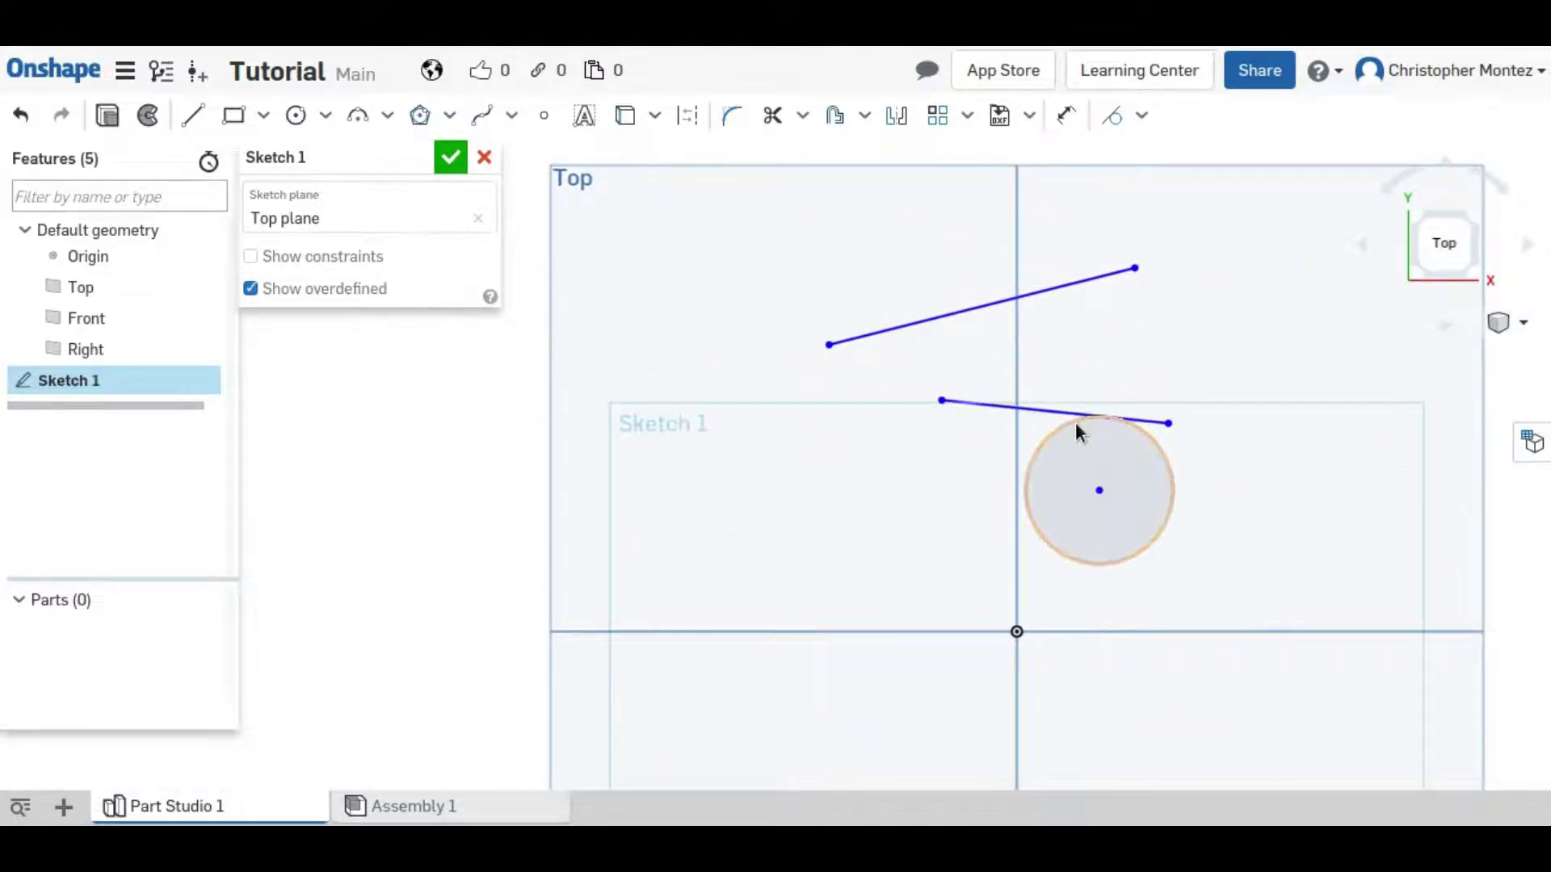
{"action": "left_click_drag", "start_coordinate": [1072, 429], "coordinate": [1019, 455]}
{"action": "key", "text": "ctrl+z"}
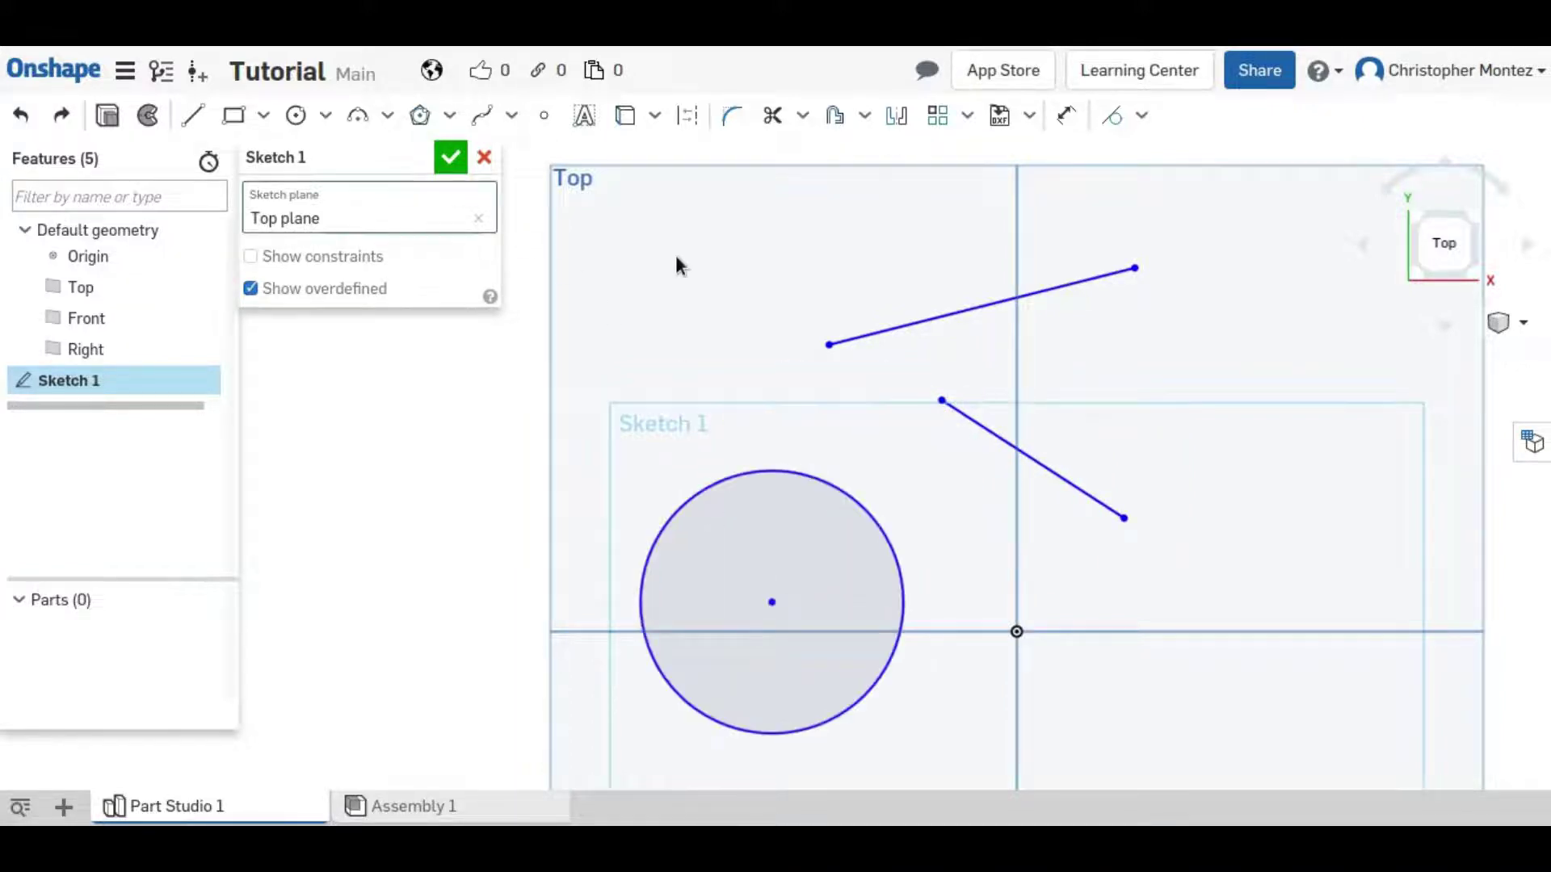
- Sketch a downward-bulging three-point arc above the circle and make the circle tangent to it
{"action": "key", "text": "a"}
{"action": "left_click", "coordinate": [689, 399]}
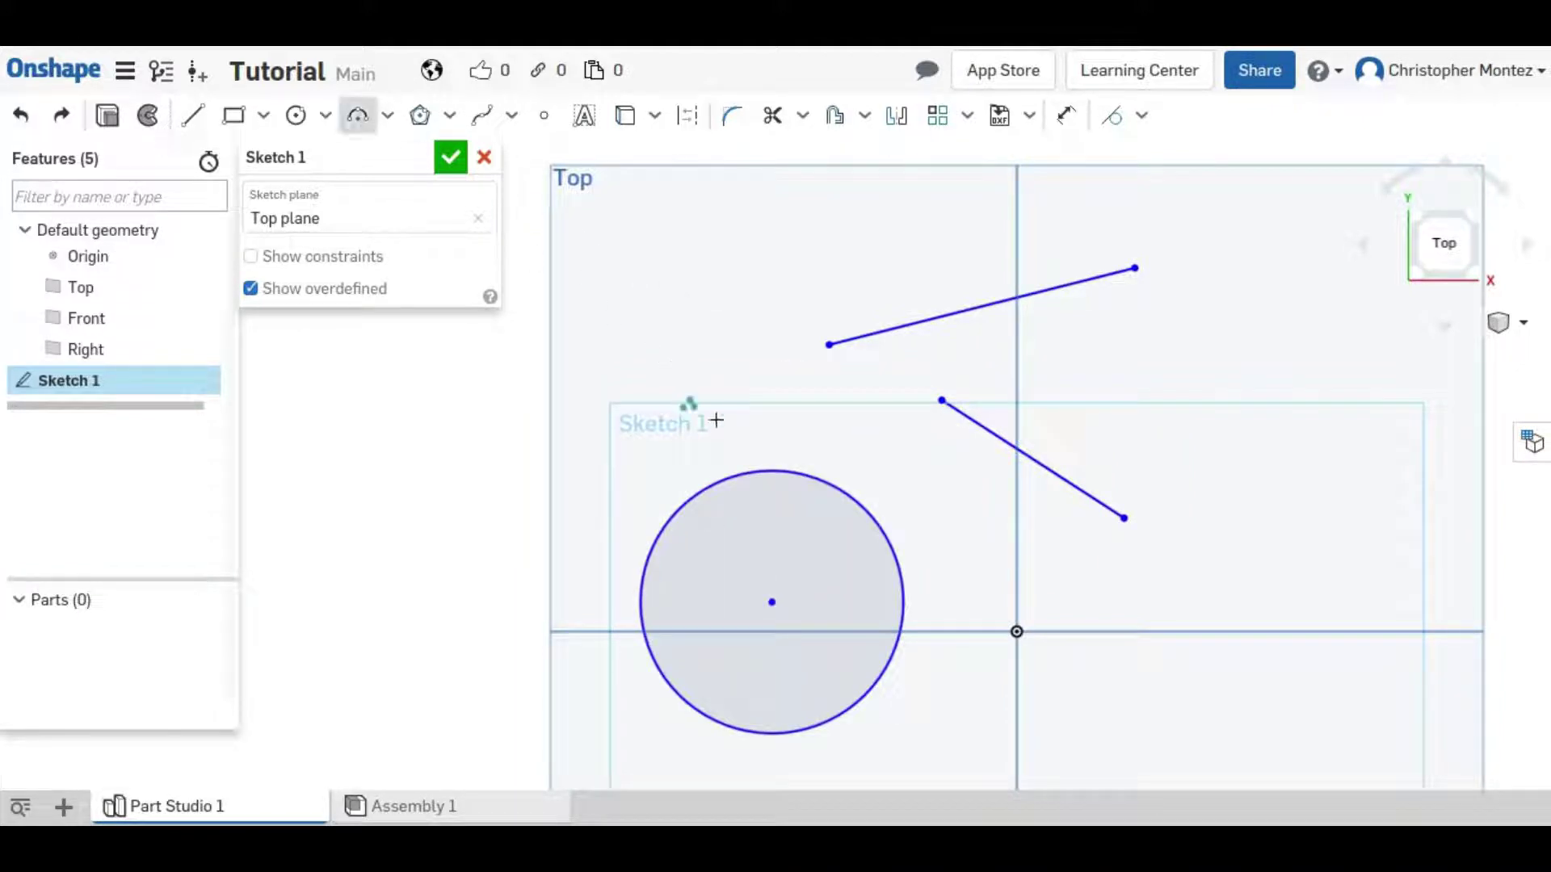
{"action": "left_click", "coordinate": [820, 405]}
{"action": "left_click", "coordinate": [763, 438]}
{"action": "key", "text": "Escape"}
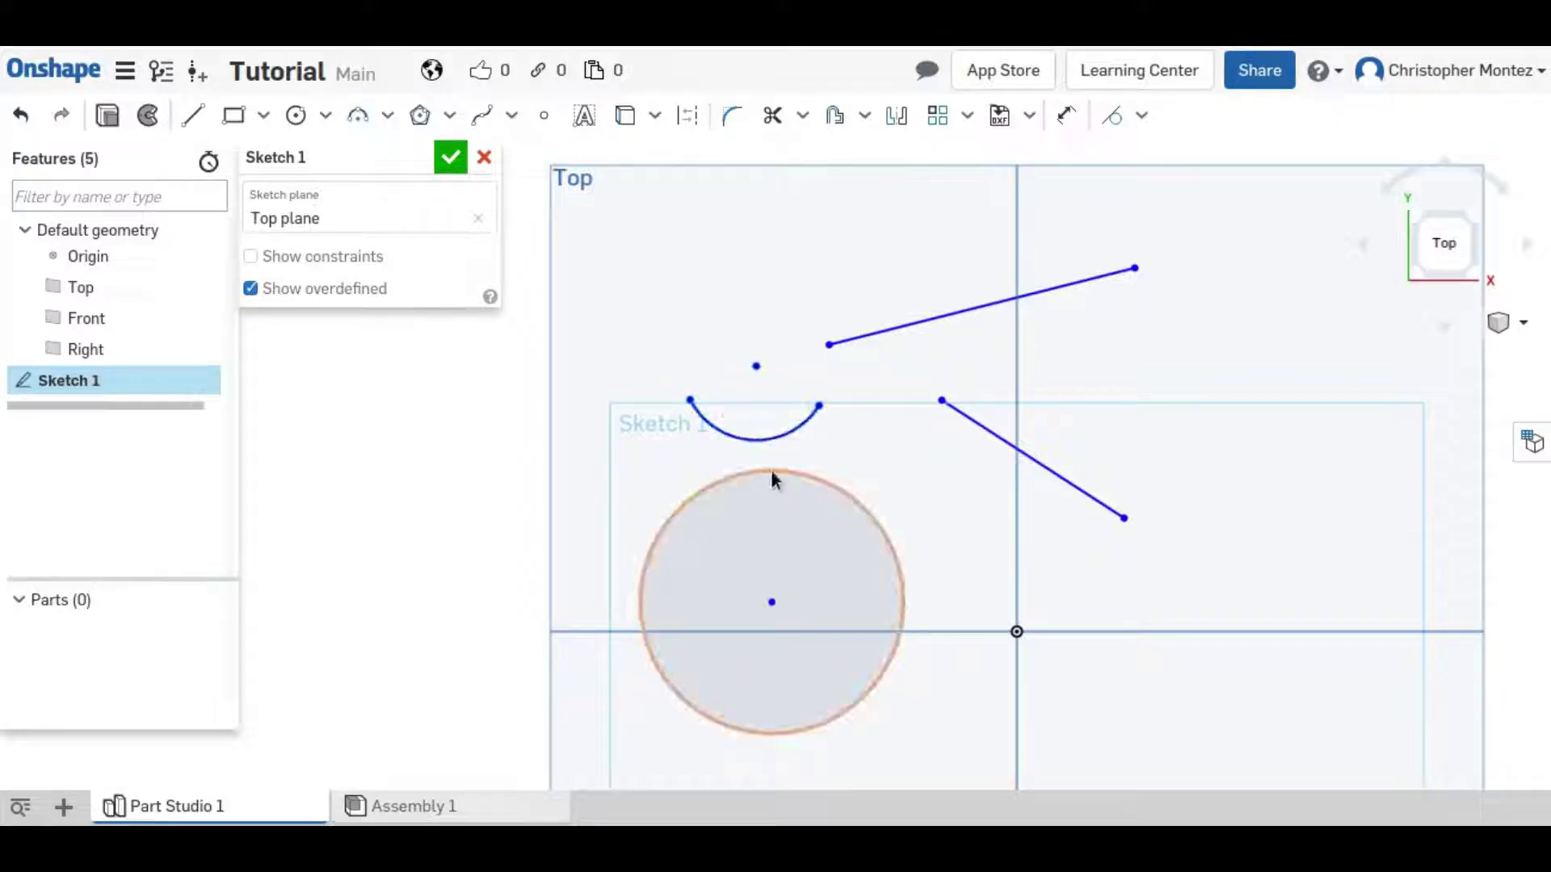
{"action": "left_click", "coordinate": [770, 470]}
{"action": "left_click", "coordinate": [1113, 115]}
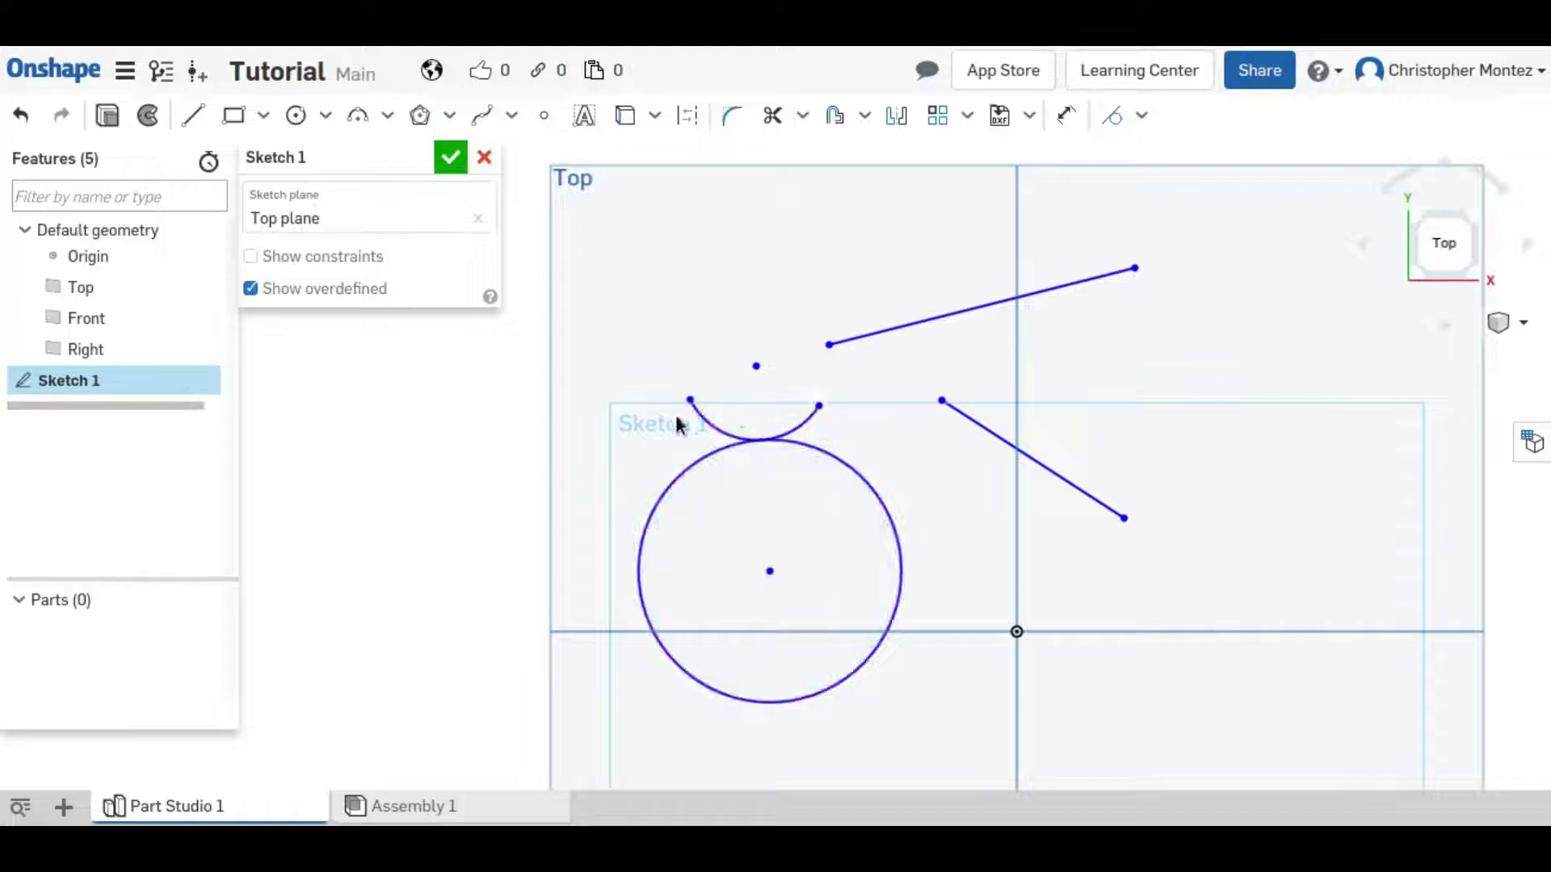
- Reshape the arc by both endpoints so it curves over the circle, then delete the arc
{"action": "left_click_drag", "start_coordinate": [689, 402], "coordinate": [639, 422]}
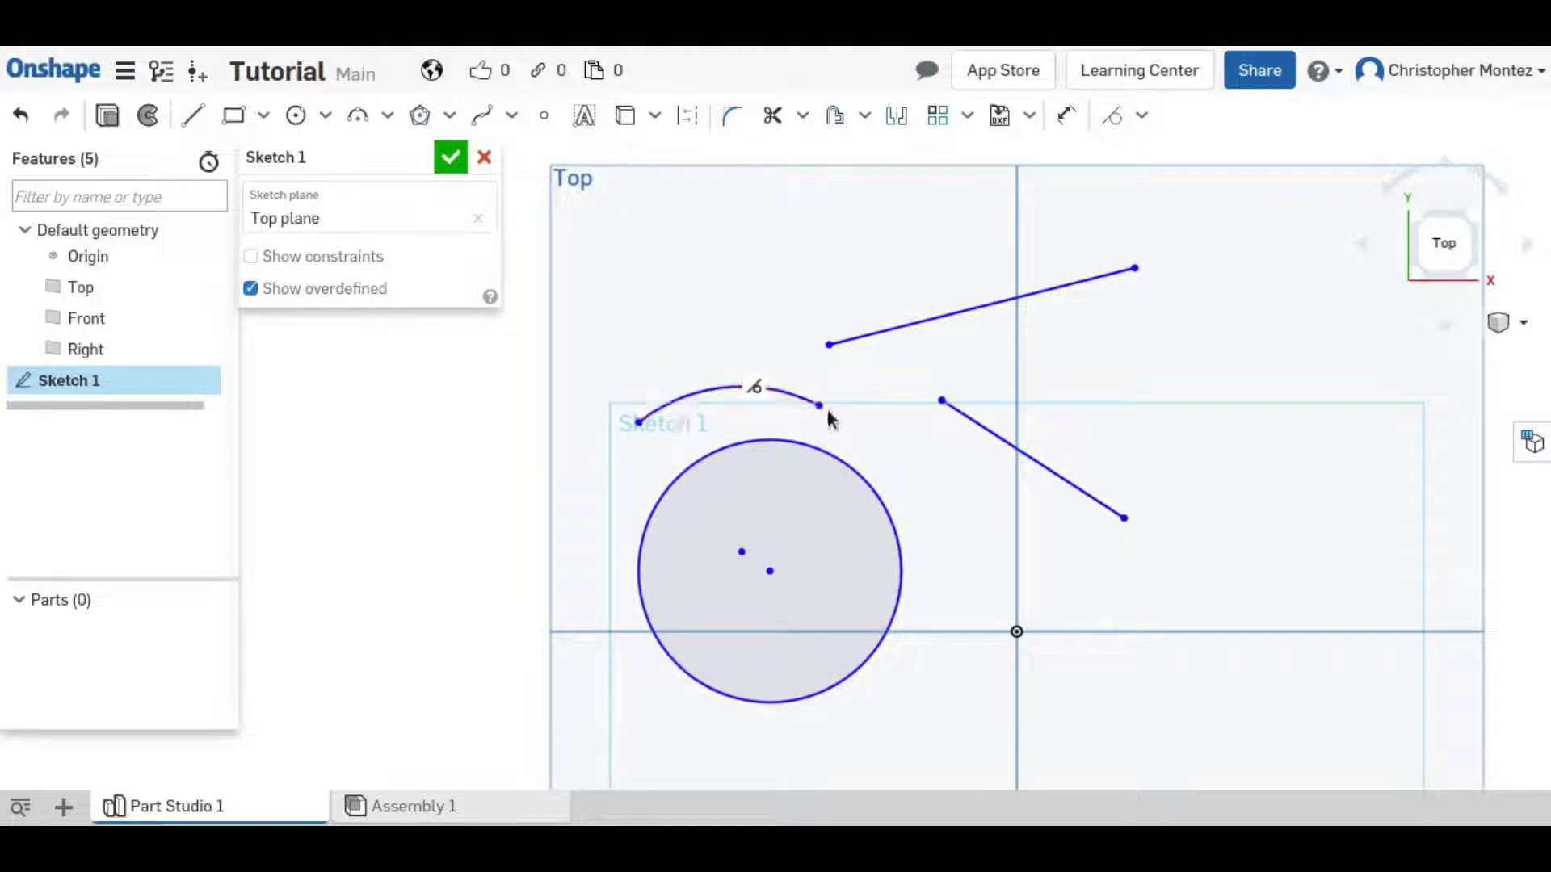
{"action": "mouse_move", "coordinate": [819, 405]}
{"action": "left_mouse_down"}
{"action": "mouse_move", "coordinate": [868, 472]}
{"action": "mouse_move", "coordinate": [887, 465]}
{"action": "left_mouse_up"}
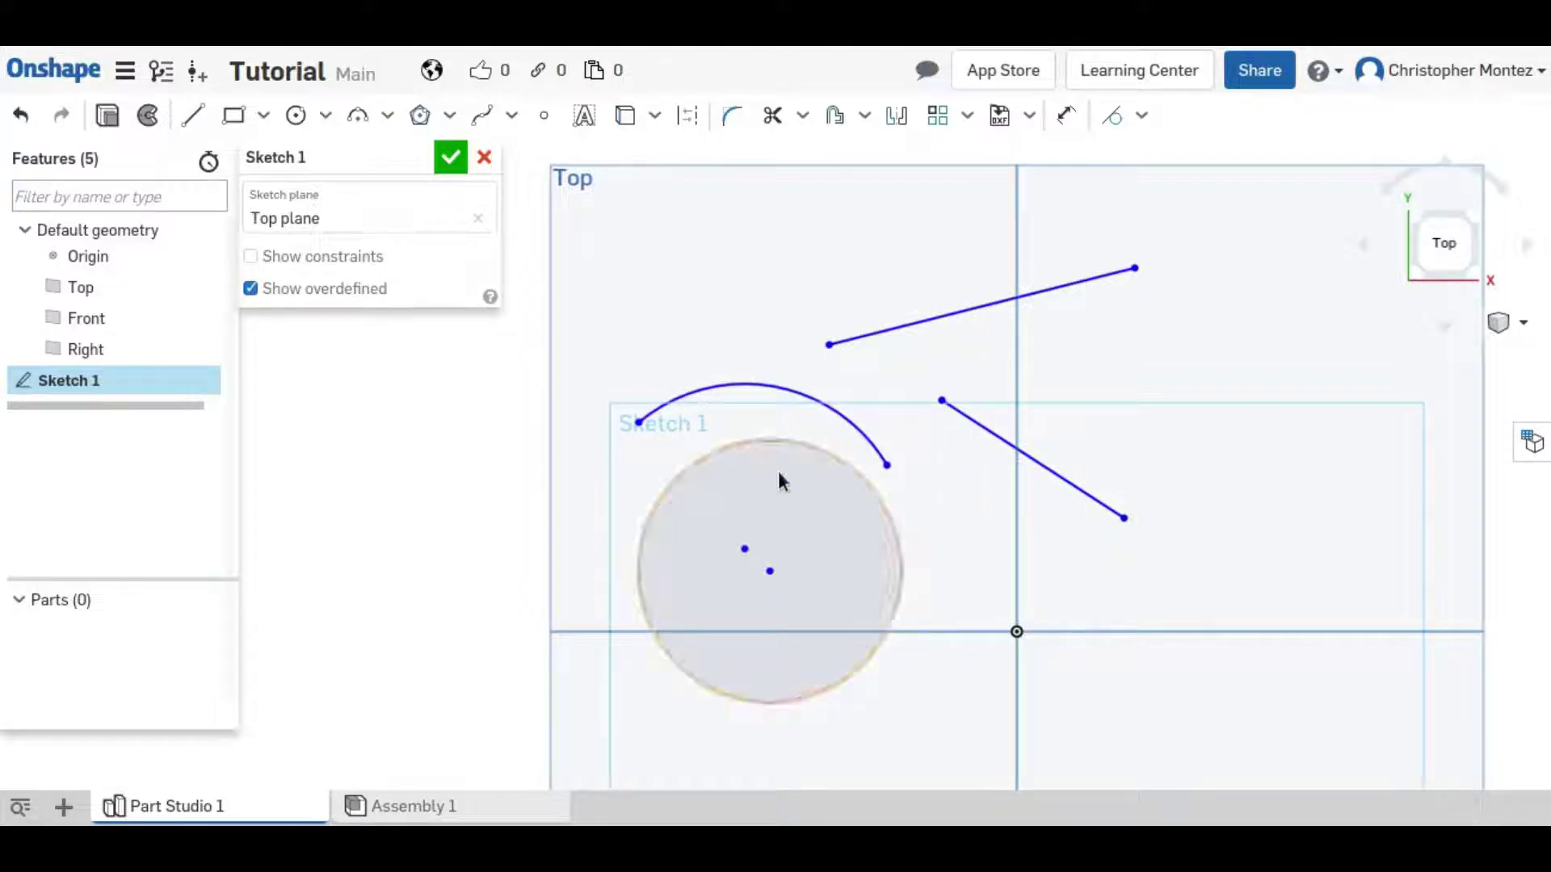
{"action": "left_click", "coordinate": [836, 416]}
{"action": "key", "text": "Delete"}
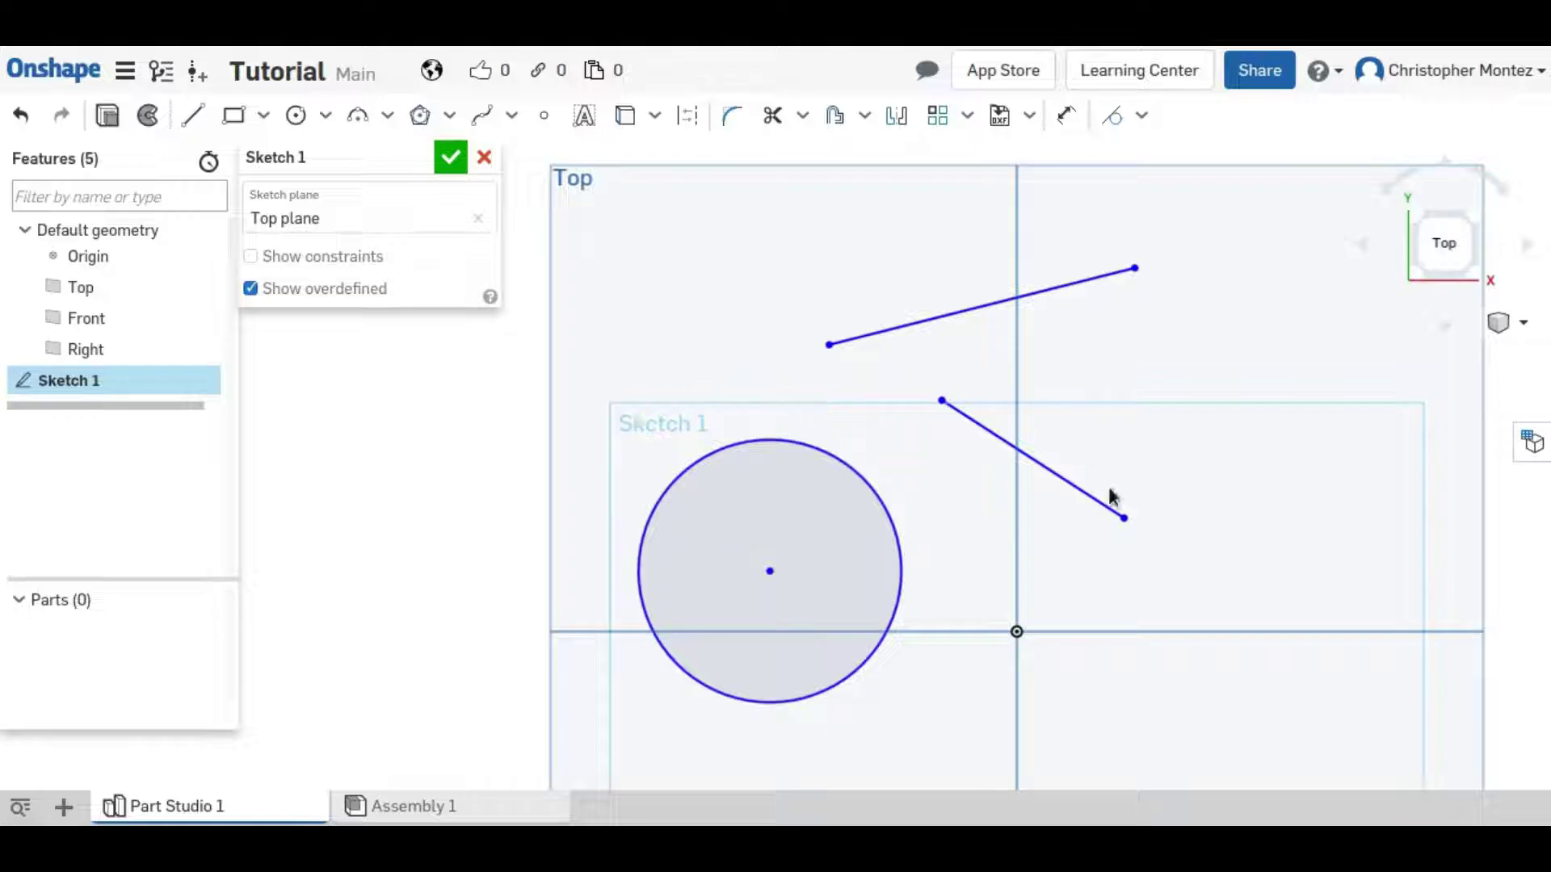
- Make the lower line horizontal, move it to test the constraint, then undo the horizontal constraint
{"action": "left_click", "coordinate": [1140, 115]}
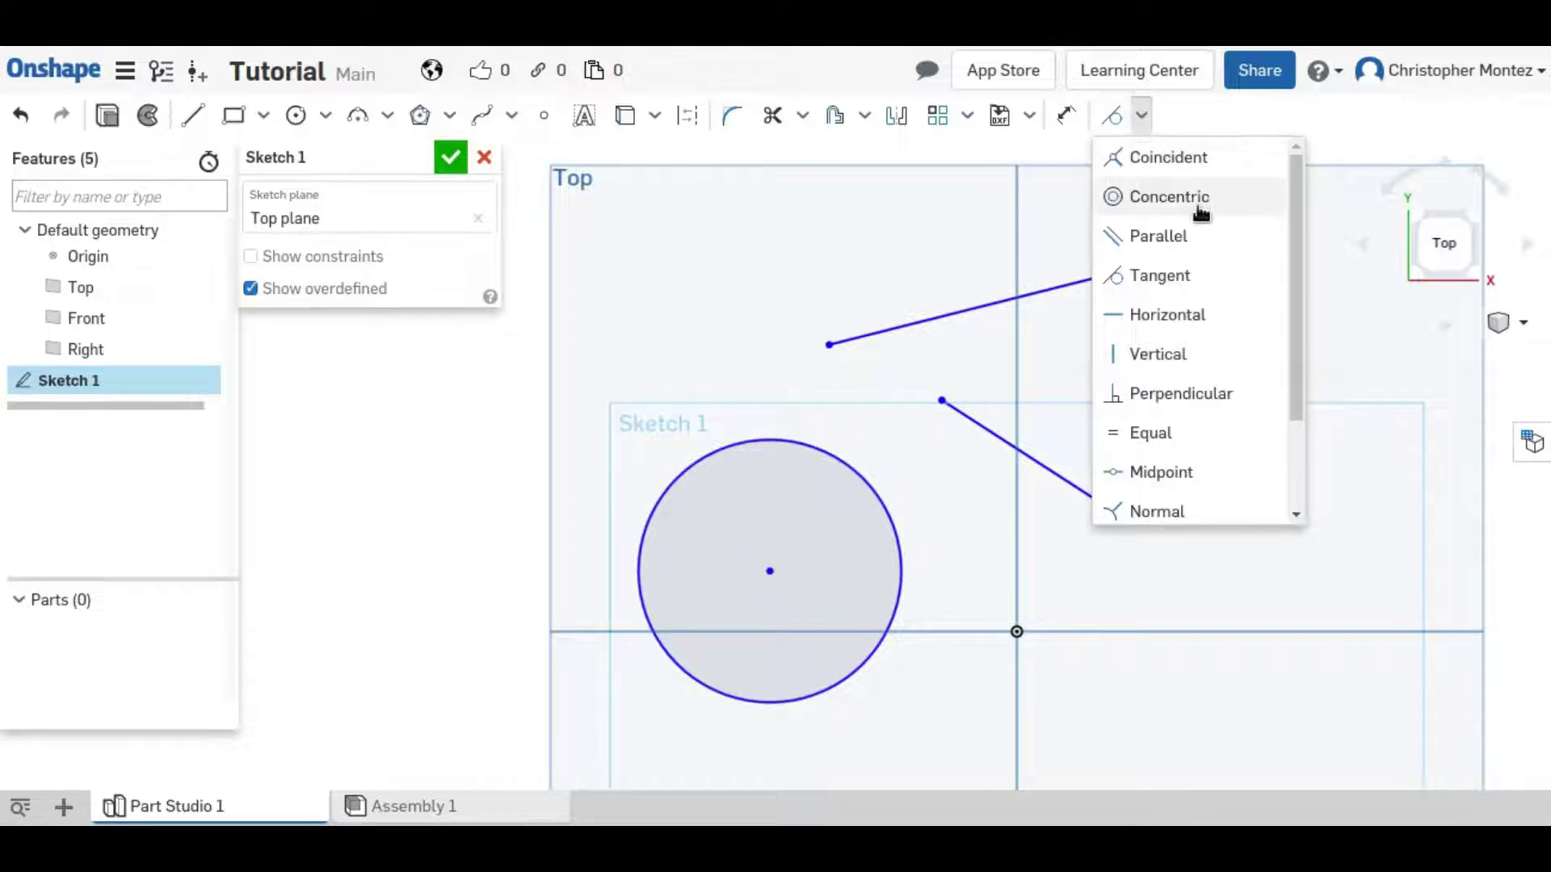
{"action": "left_click", "coordinate": [1156, 317]}
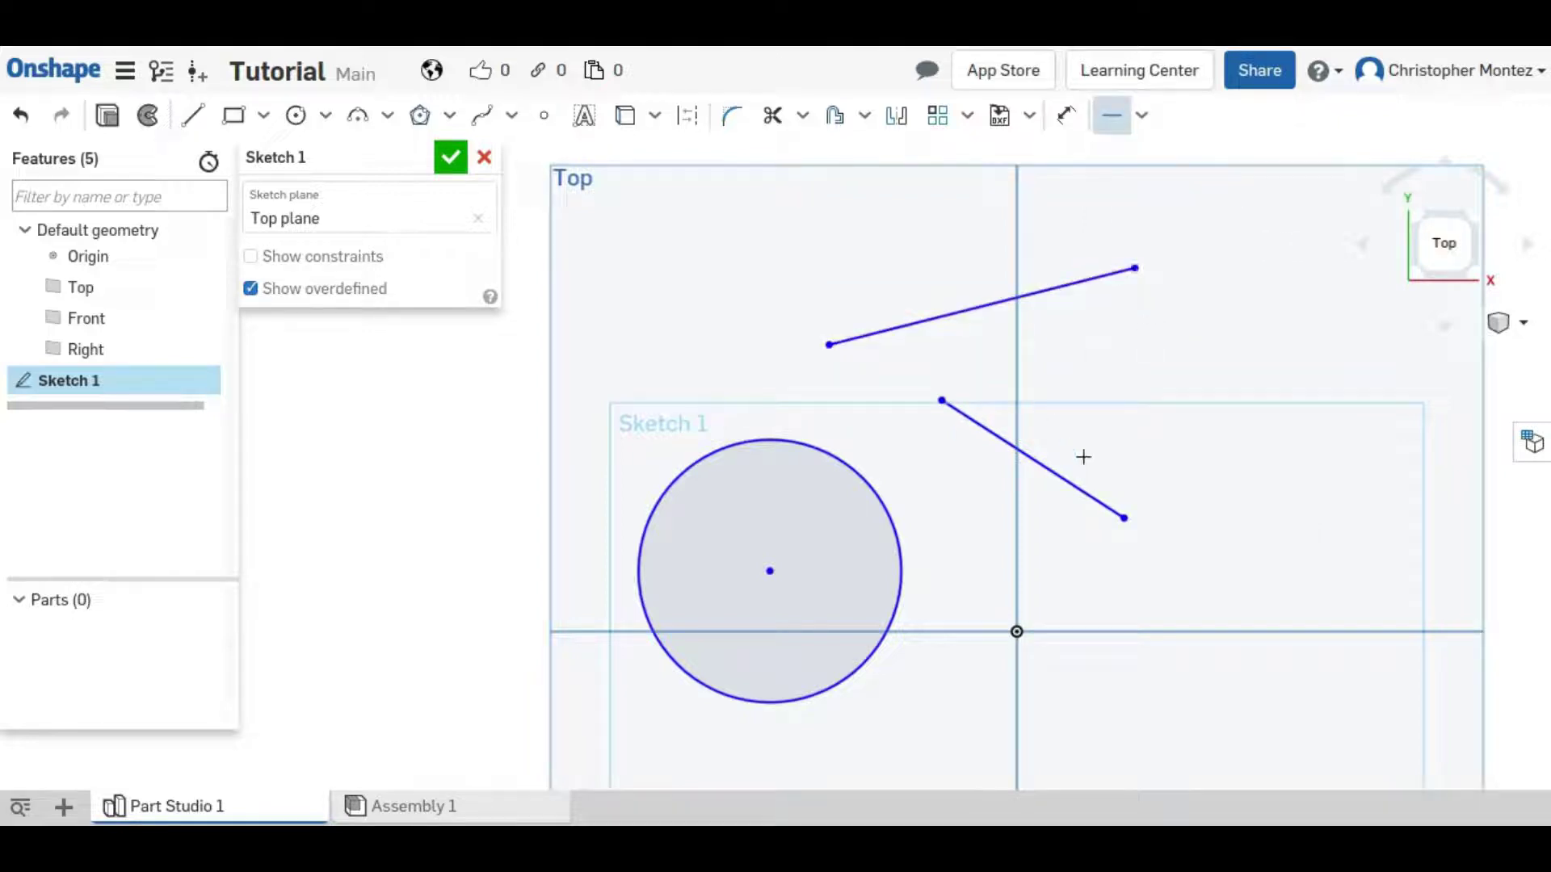
{"action": "left_click", "coordinate": [1055, 474]}
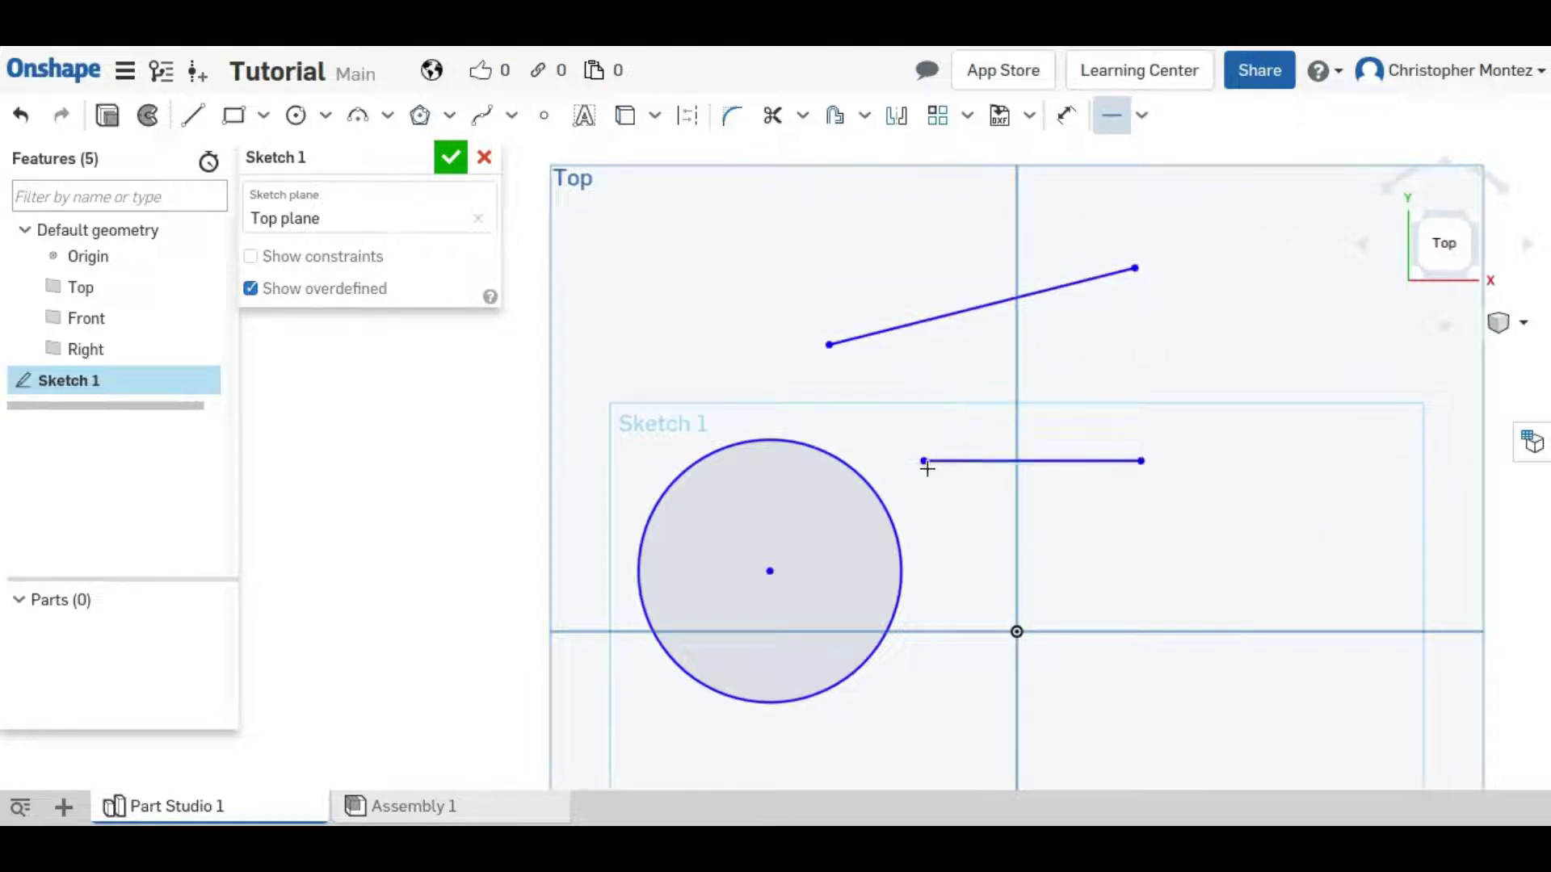
{"action": "key", "text": "Escape"}
{"action": "mouse_move", "coordinate": [1042, 461]}
{"action": "left_mouse_down"}
{"action": "mouse_move", "coordinate": [1098, 531]}
{"action": "mouse_move", "coordinate": [1166, 502]}
{"action": "mouse_move", "coordinate": [1171, 451]}
{"action": "mouse_move", "coordinate": [1141, 484]}
{"action": "mouse_move", "coordinate": [1128, 473]}
{"action": "left_mouse_up"}
{"action": "key", "text": "ctrl+z"}
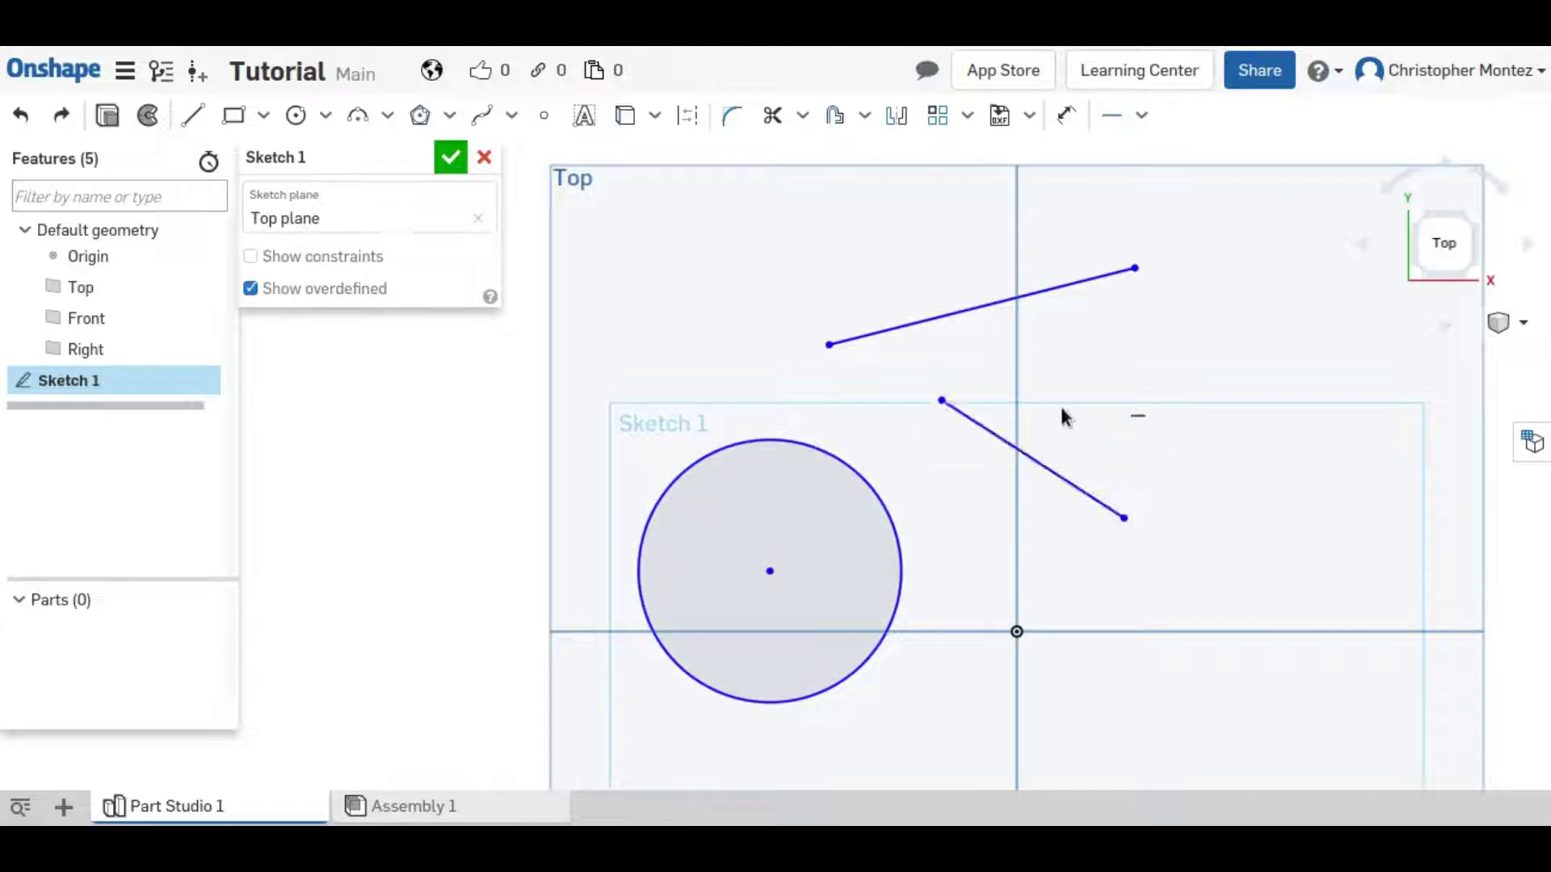
- Align the two lines' left endpoints horizontally, move the endpoints to test the alignment, then undo the moves and the constraint
{"action": "left_click", "coordinate": [941, 400]}
{"action": "left_click", "coordinate": [828, 345]}
{"action": "left_click", "coordinate": [1112, 114]}
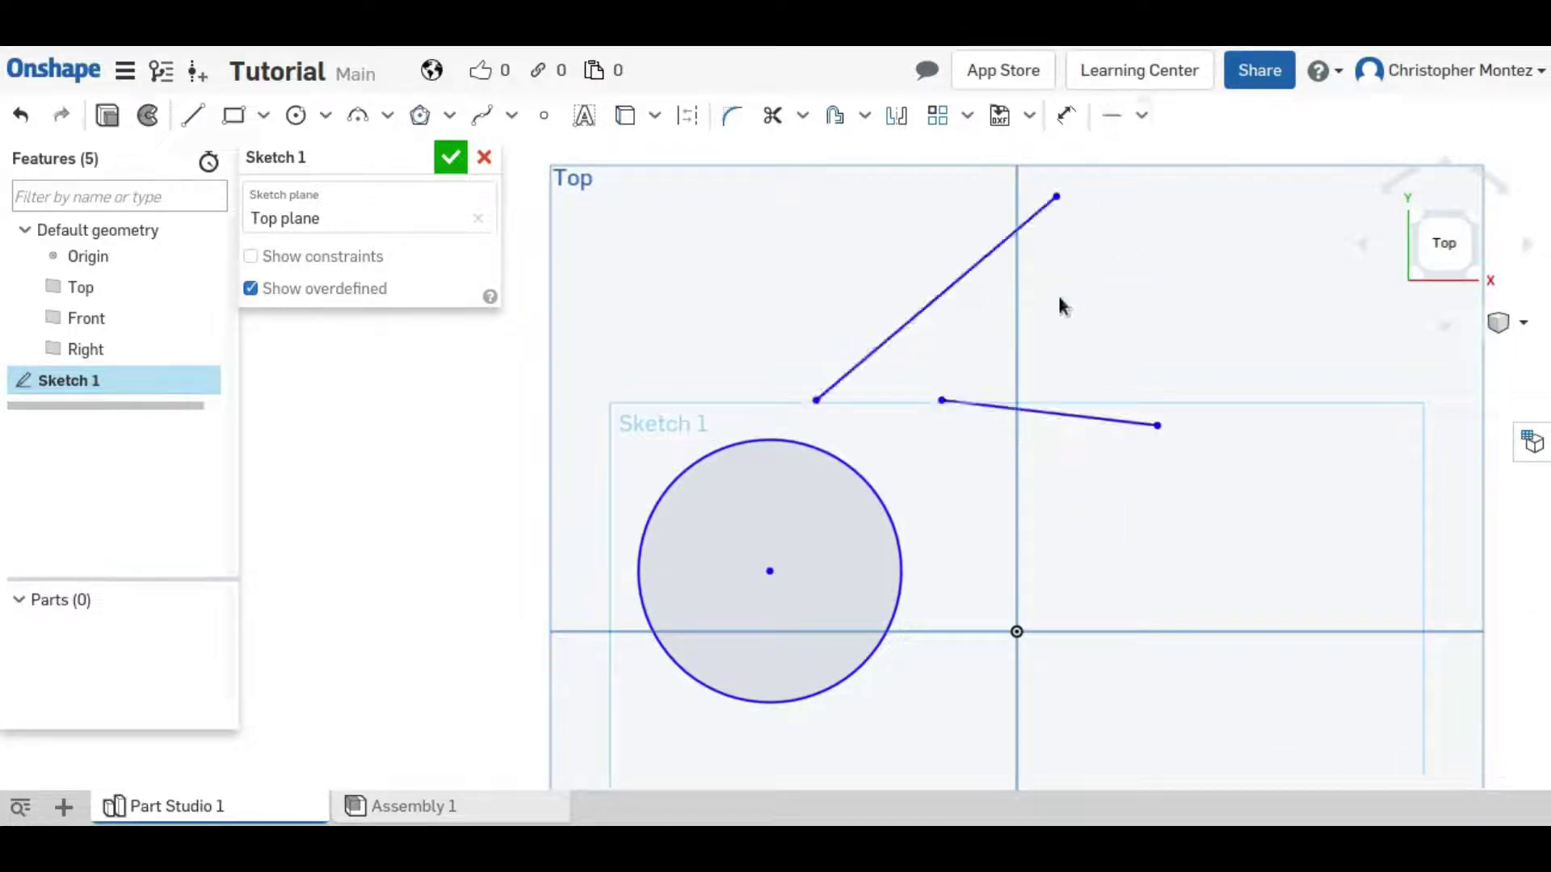
{"action": "mouse_move", "coordinate": [942, 399]}
{"action": "left_mouse_down"}
{"action": "mouse_move", "coordinate": [983, 440]}
{"action": "mouse_move", "coordinate": [1110, 444]}
{"action": "mouse_move", "coordinate": [1087, 303]}
{"action": "mouse_move", "coordinate": [1015, 267]}
{"action": "mouse_move", "coordinate": [1050, 275]}
{"action": "mouse_move", "coordinate": [1100, 376]}
{"action": "mouse_move", "coordinate": [1115, 312]}
{"action": "mouse_move", "coordinate": [1054, 298]}
{"action": "left_mouse_up"}
{"action": "key", "text": "ctrl+z"}
{"action": "key", "text": "ctrl+z"}
{"action": "key", "text": "ctrl+z"}
- Apply a vertical constraint to the lower line, then undo it
{"action": "left_click", "coordinate": [1140, 115]}
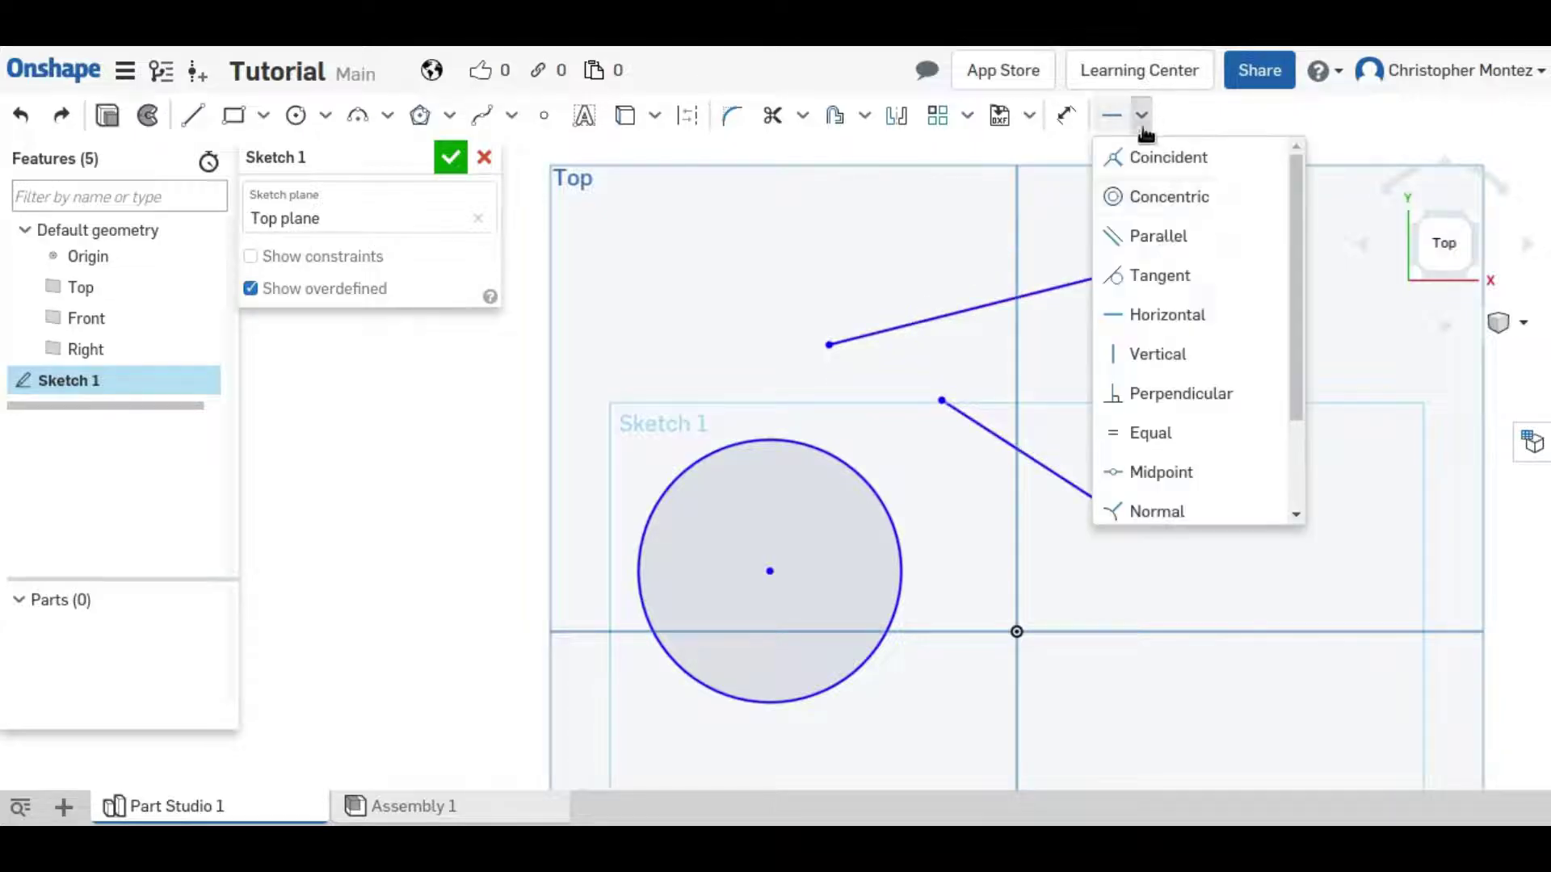
{"action": "left_click", "coordinate": [1191, 354]}
{"action": "left_click", "coordinate": [1055, 468]}
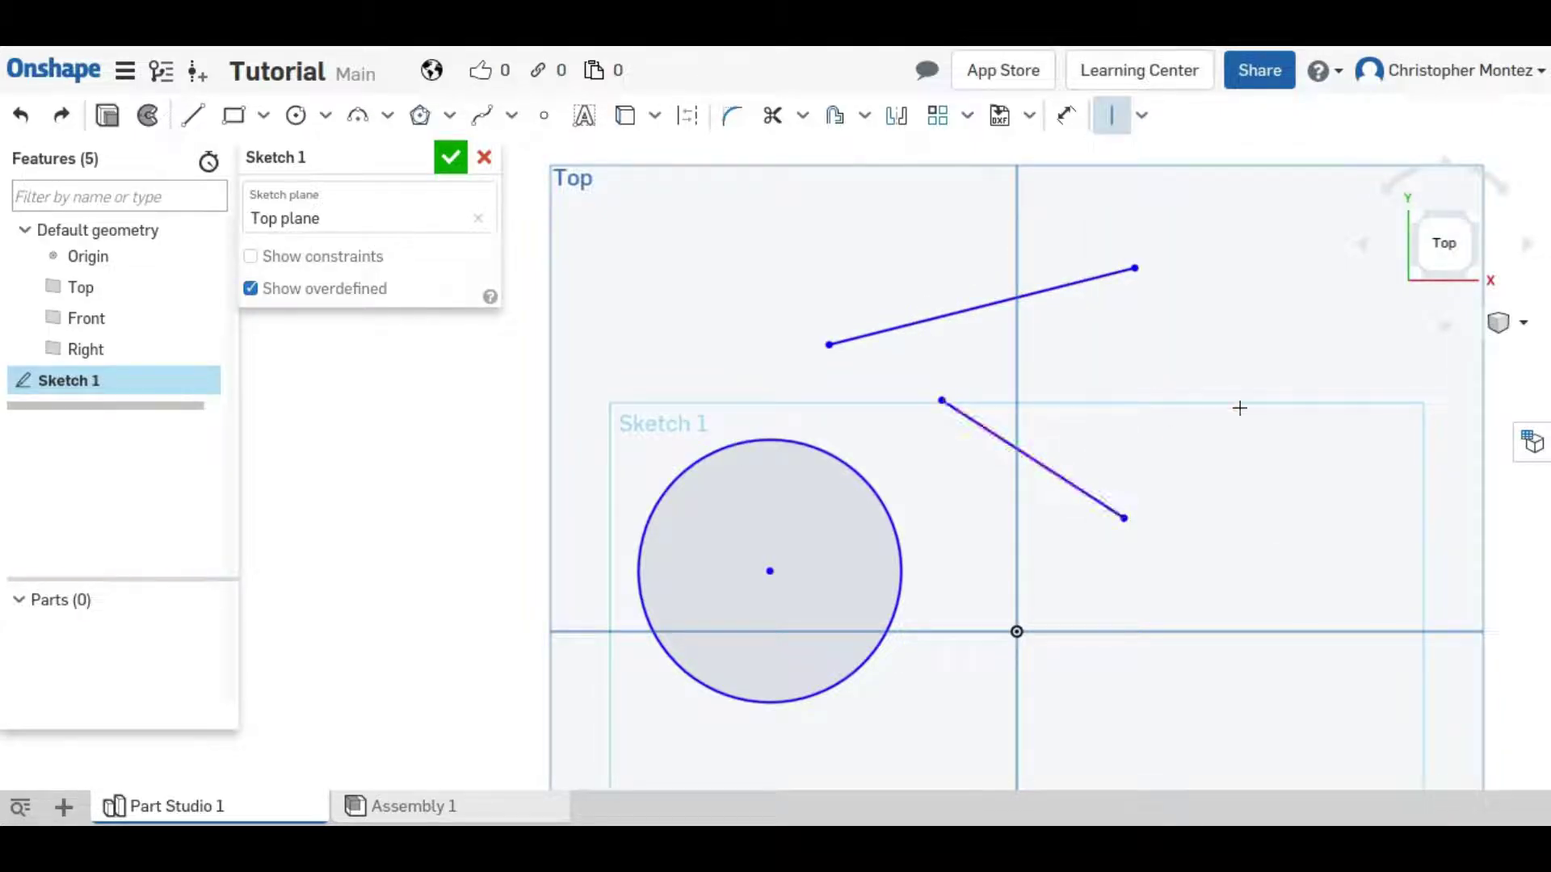
{"action": "key", "text": "Escape"}
{"action": "key", "text": "ctrl+z"}
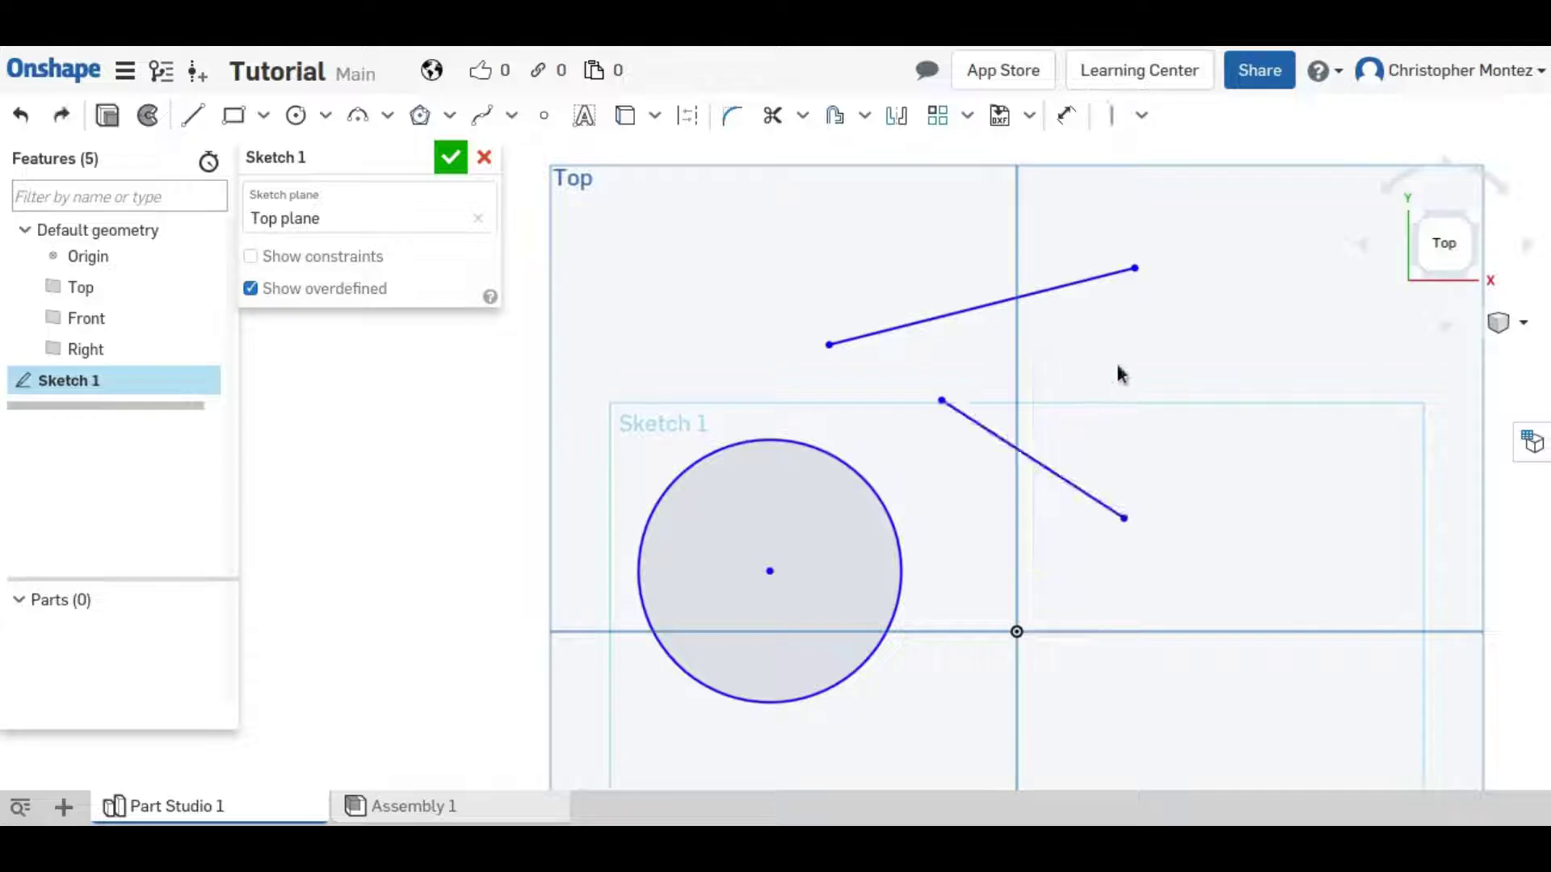
- Constrain the lower line perpendicular to the upper line
{"action": "left_click", "coordinate": [1141, 115]}
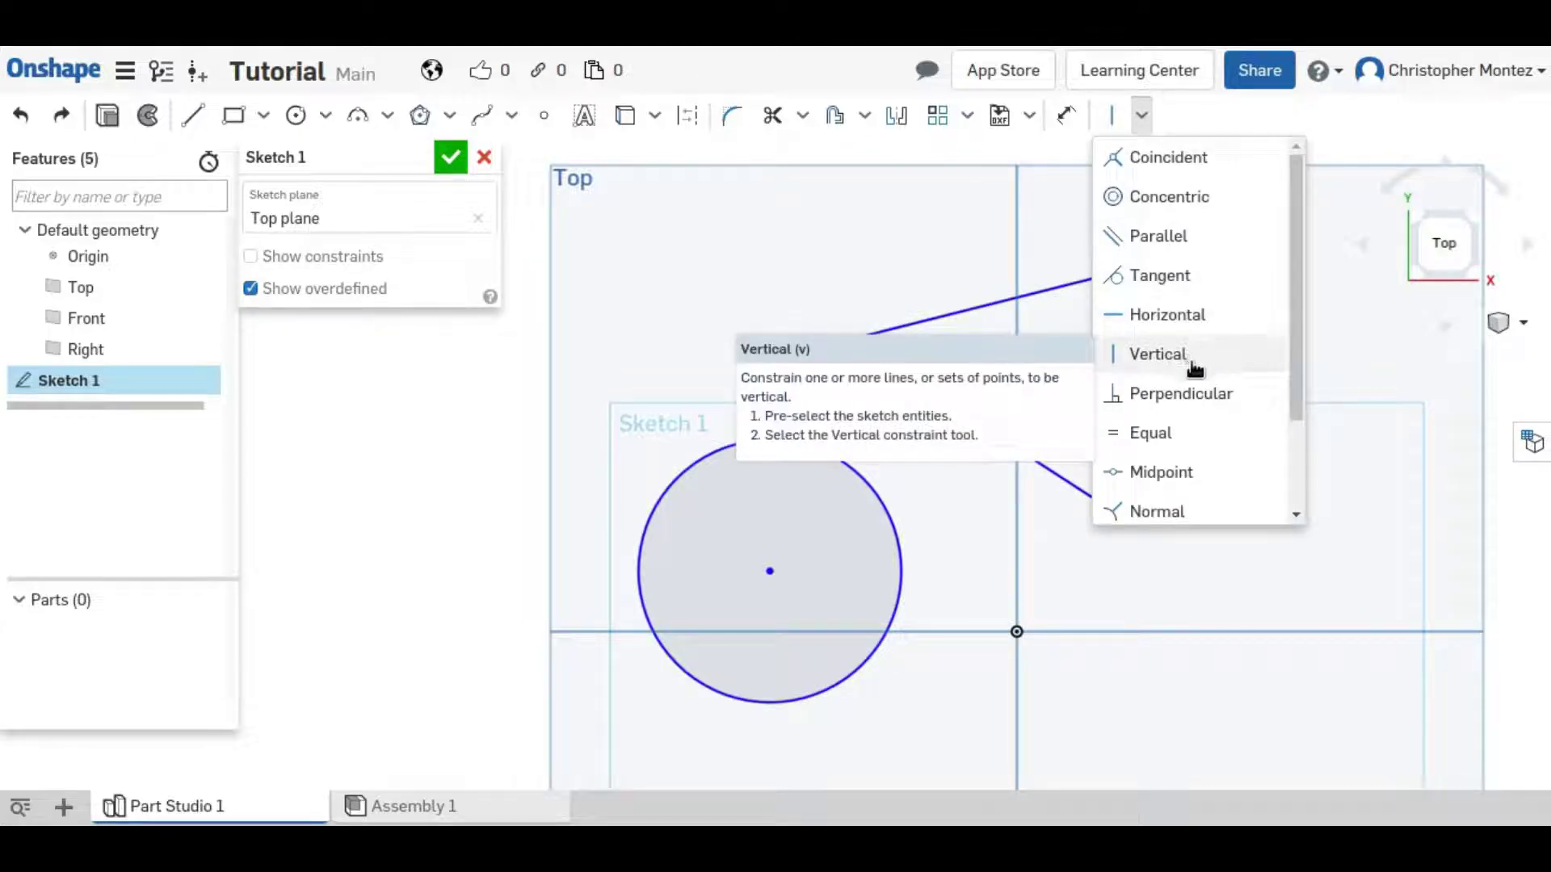
{"action": "left_click", "coordinate": [1197, 395]}
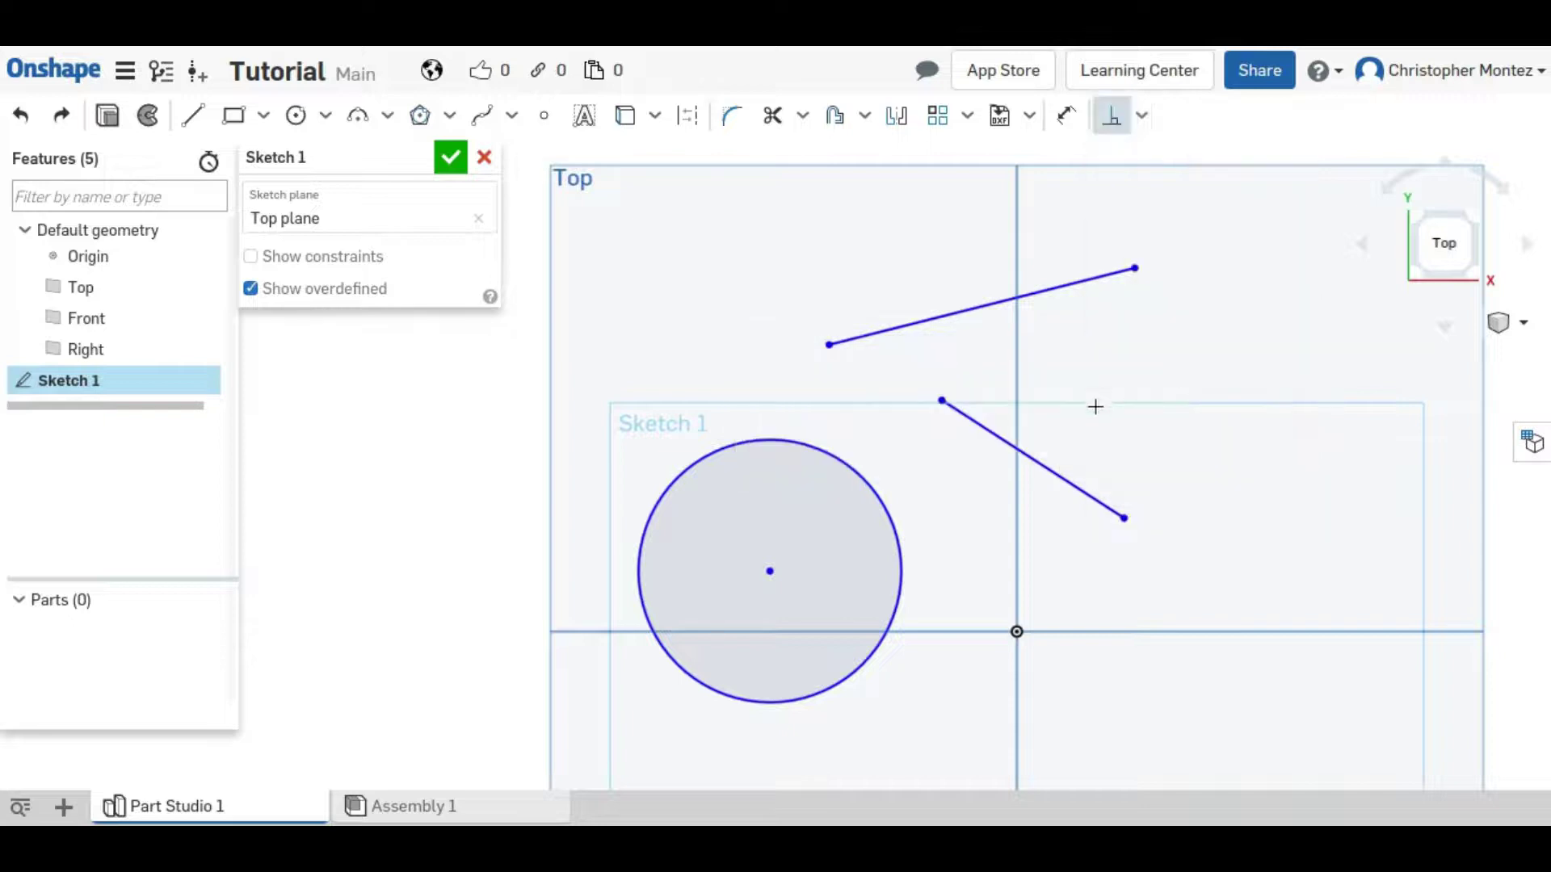
{"action": "left_click", "coordinate": [1053, 478]}
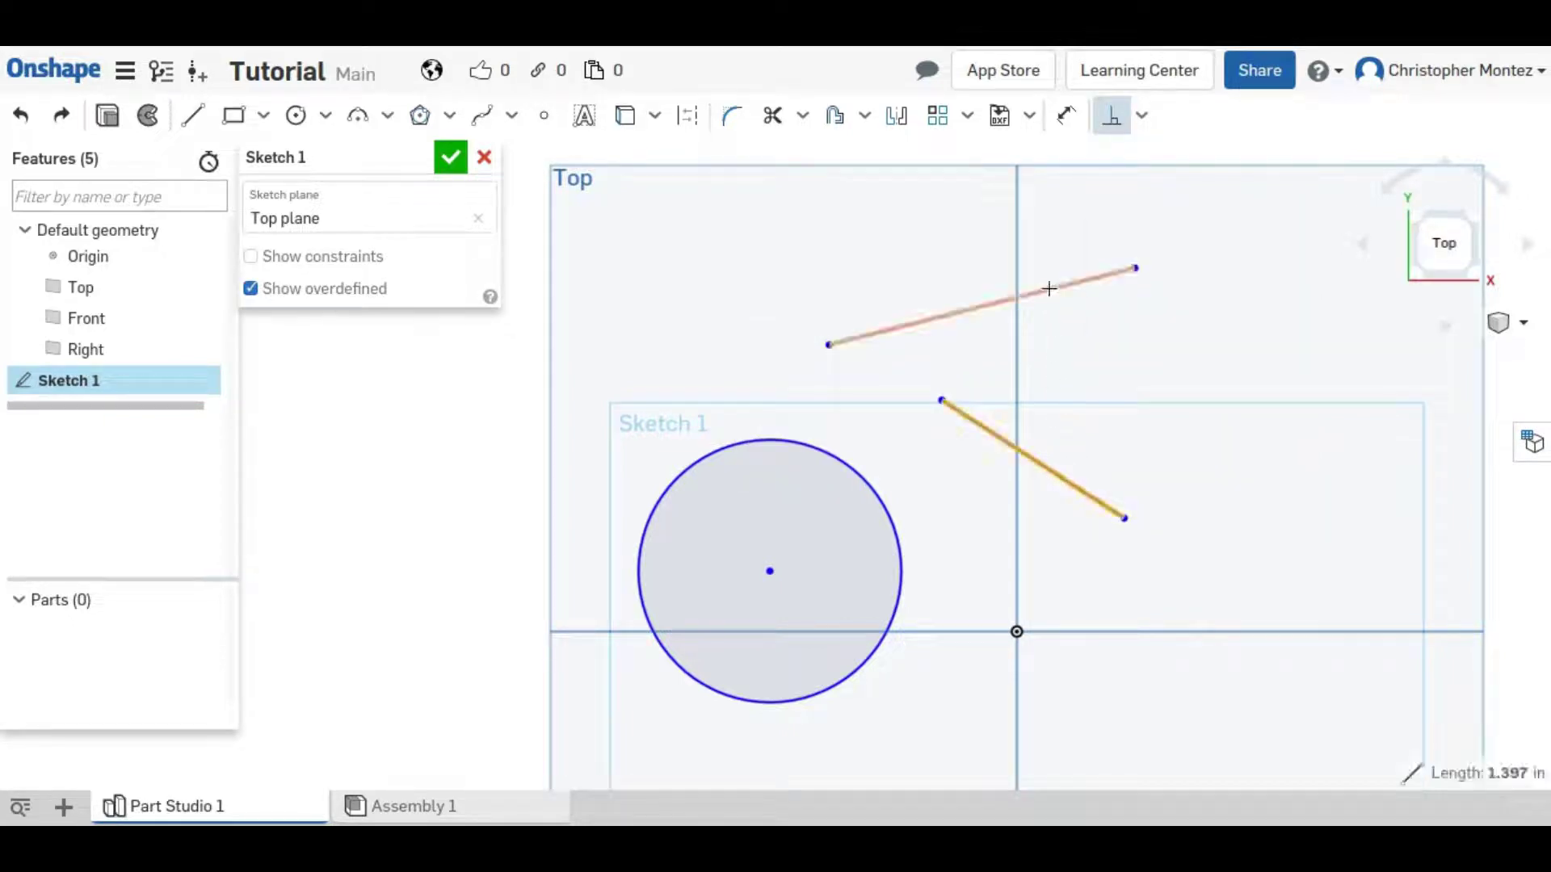
{"action": "left_click", "coordinate": [1042, 294]}
{"action": "key", "text": "Escape"}
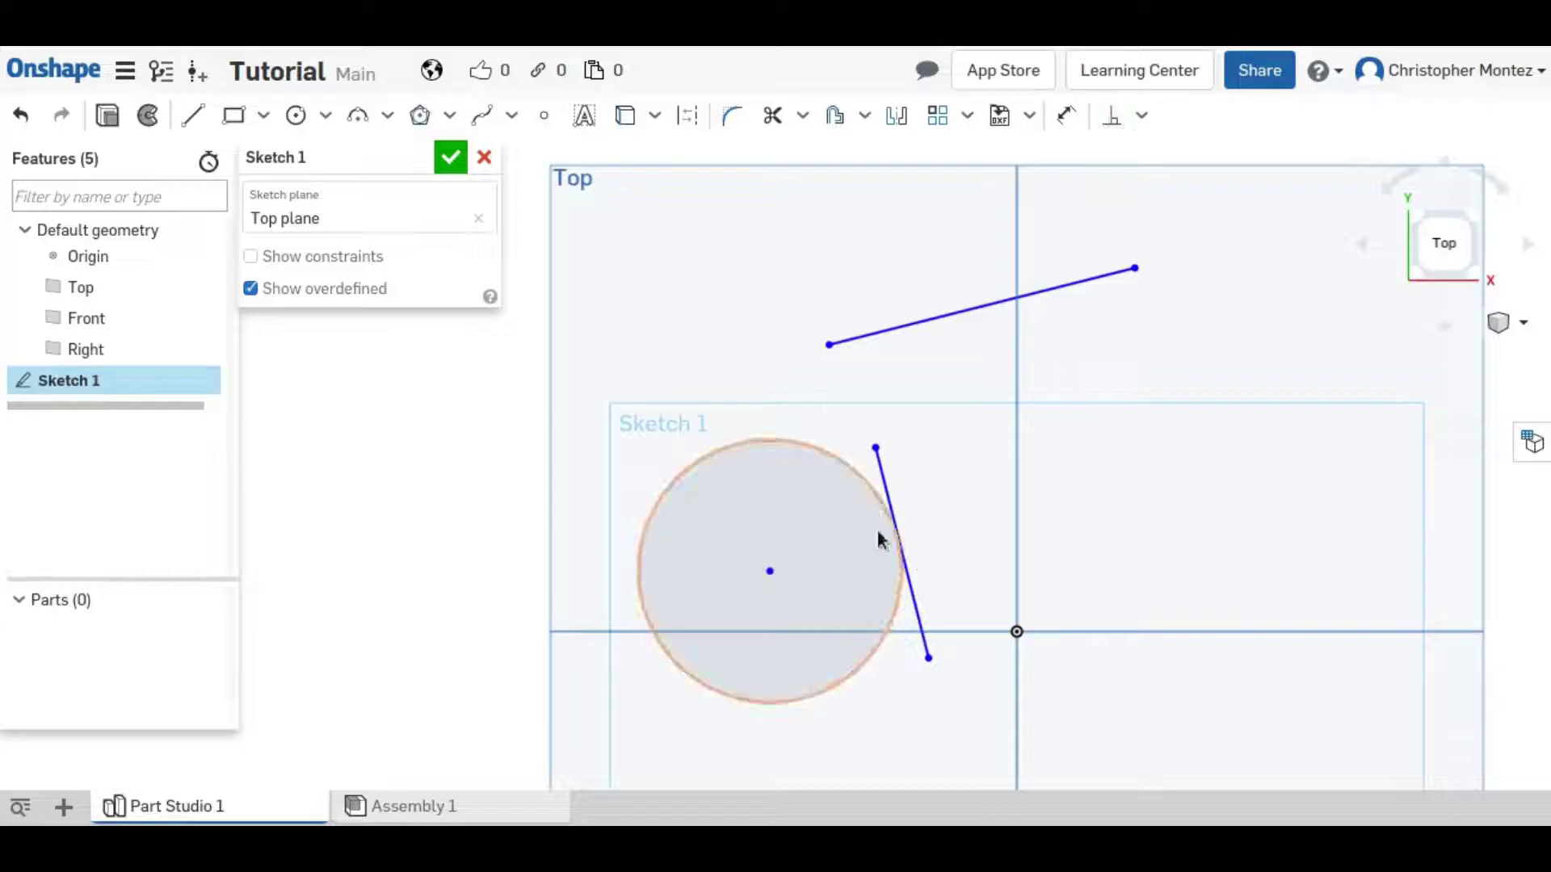
- Stretch the perpendicular line across the upper line by its endpoints, then undo the moves and the perpendicular constraint
{"action": "left_click_drag", "start_coordinate": [876, 449], "coordinate": [945, 180]}
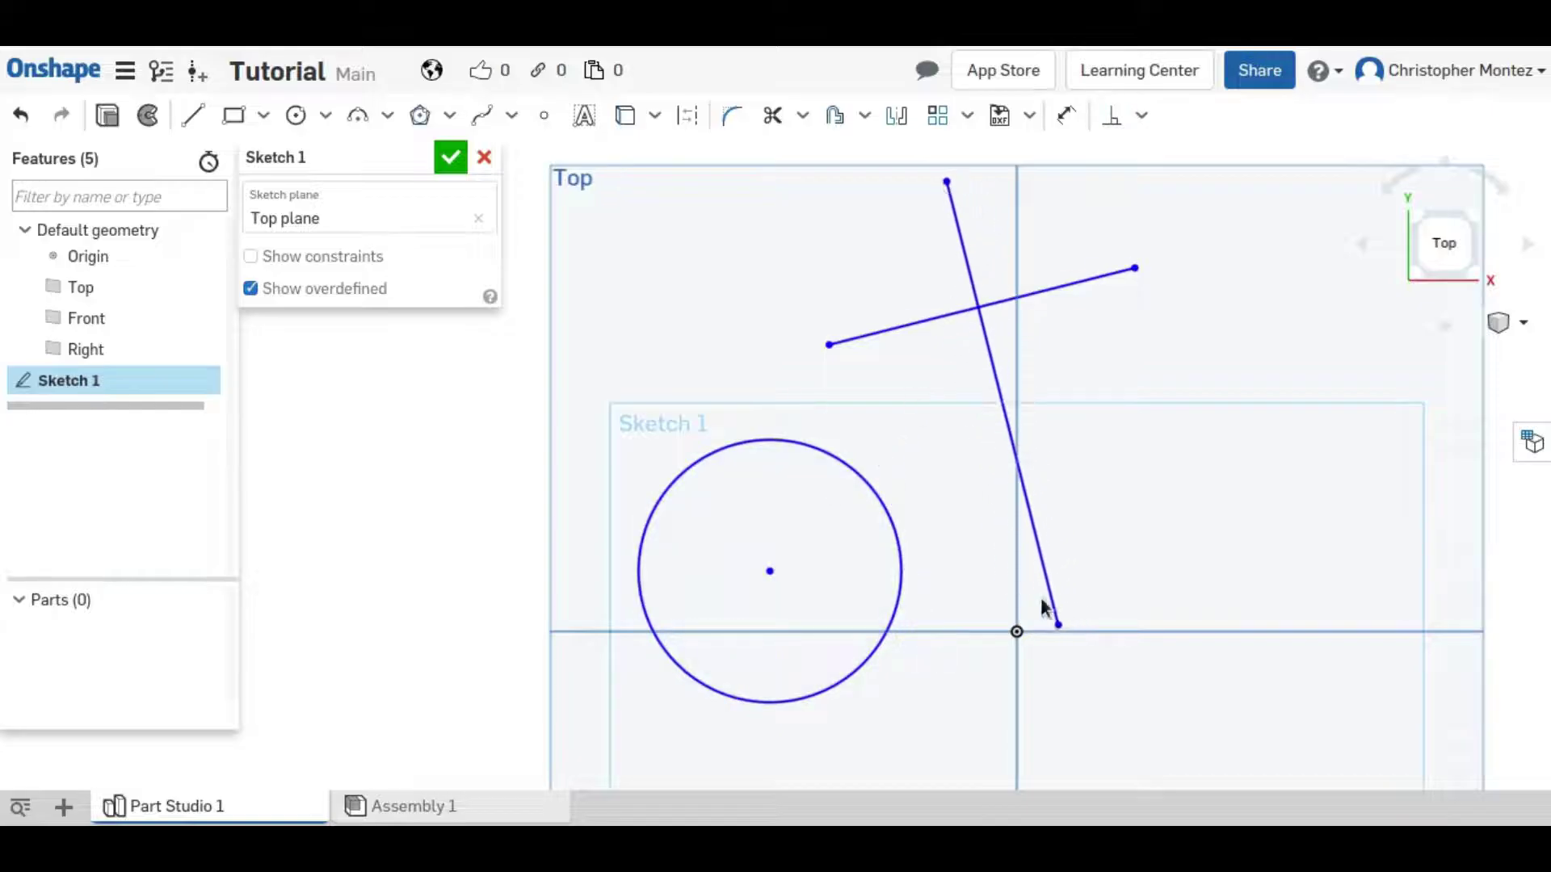
{"action": "left_click_drag", "start_coordinate": [1059, 624], "coordinate": [935, 449]}
{"action": "key", "text": "ctrl+z"}
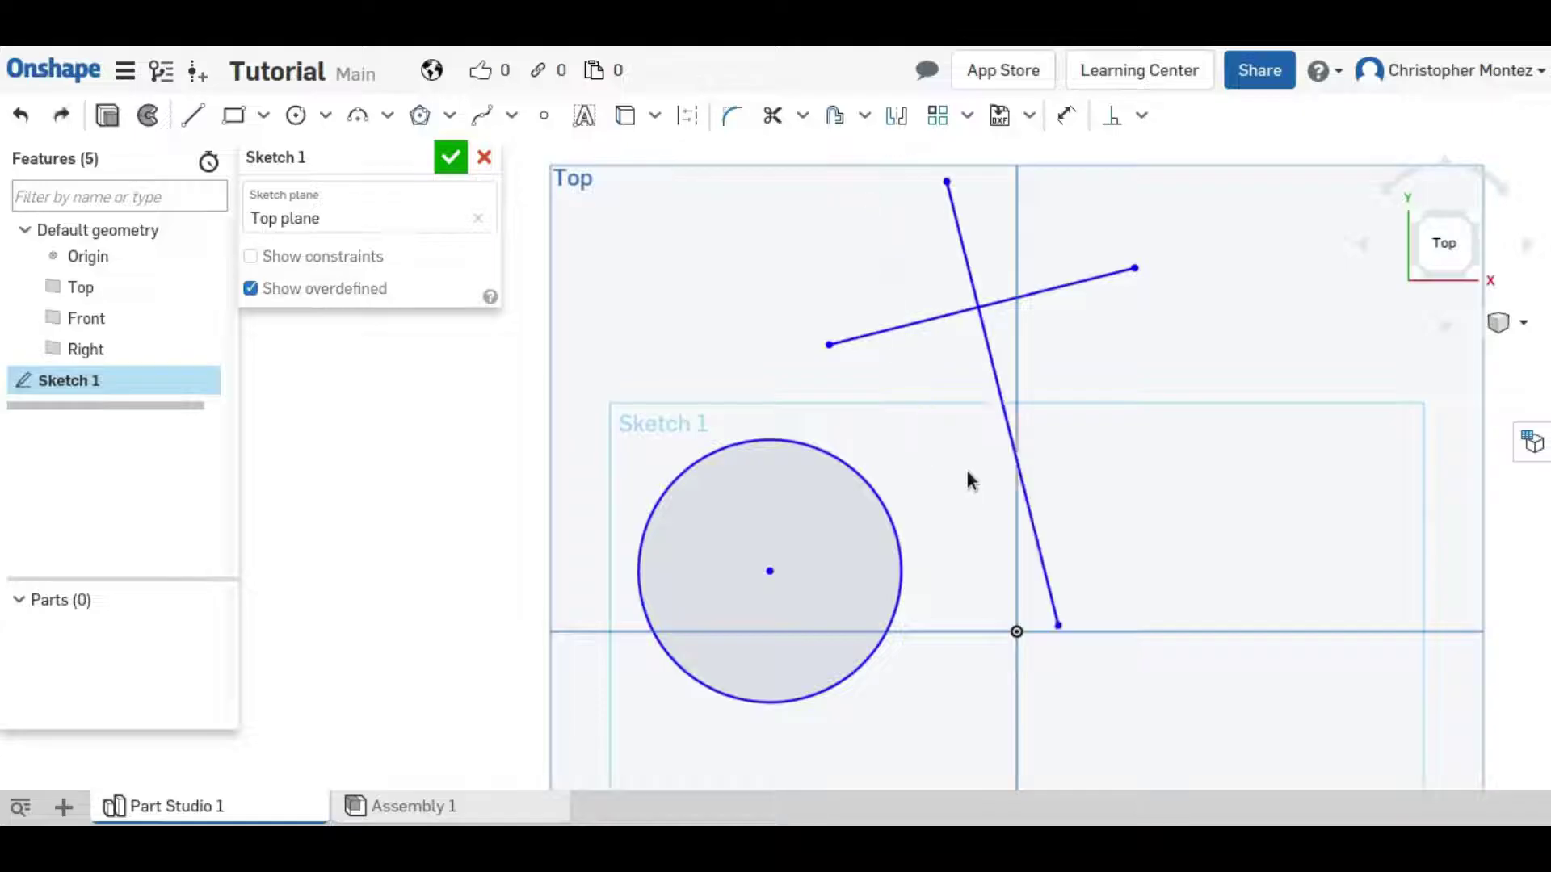
{"action": "key", "text": "ctrl+z"}
{"action": "key", "text": "ctrl+y"}
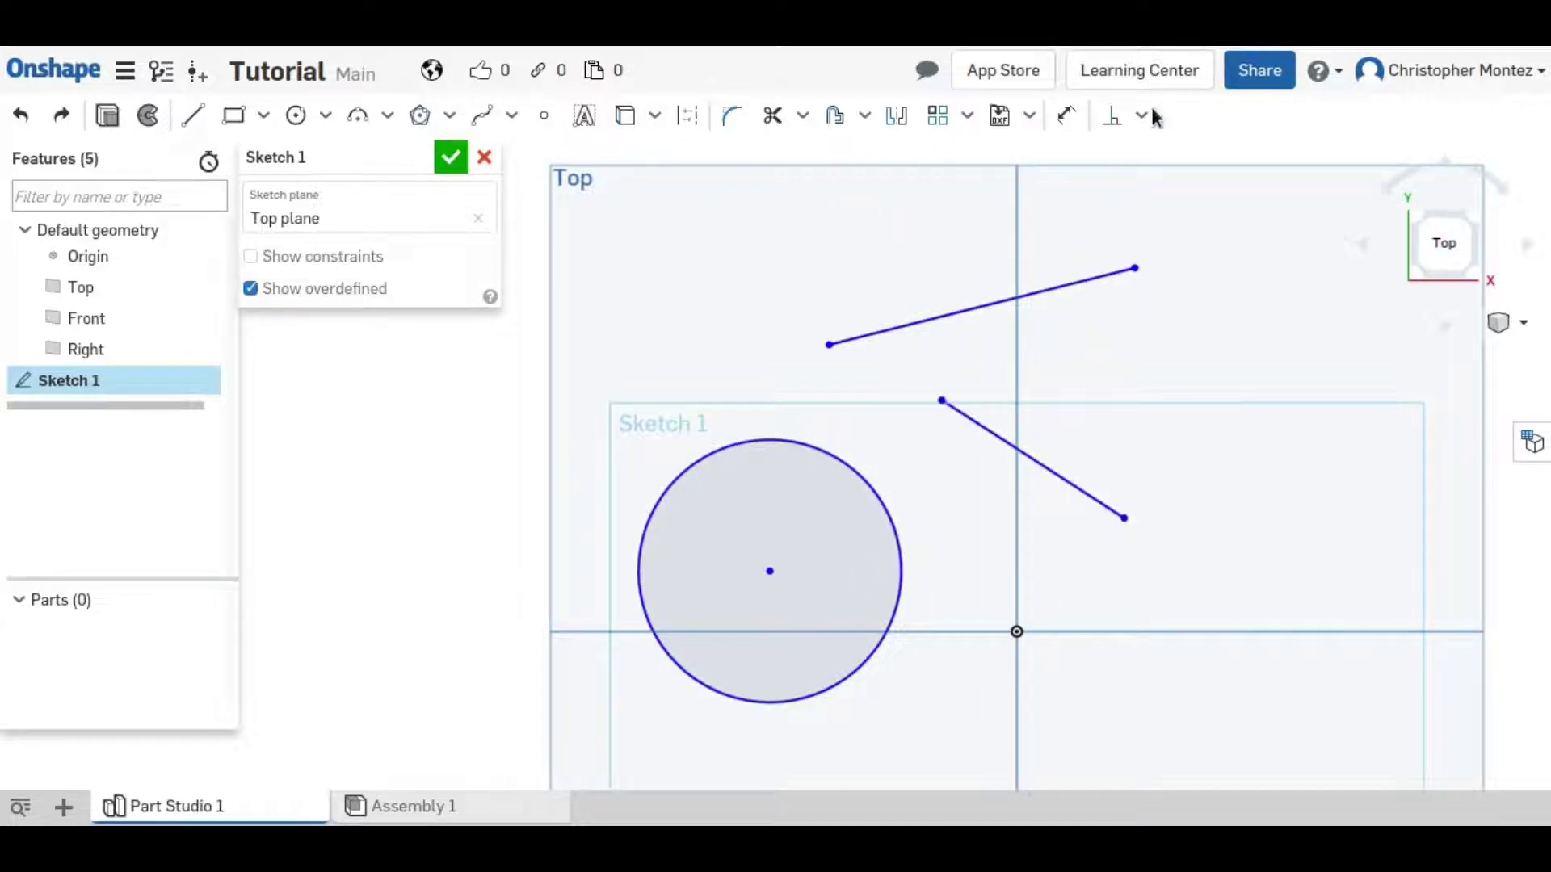
- Constrain the lower line and the upper line to equal length
{"action": "left_click", "coordinate": [1142, 114]}
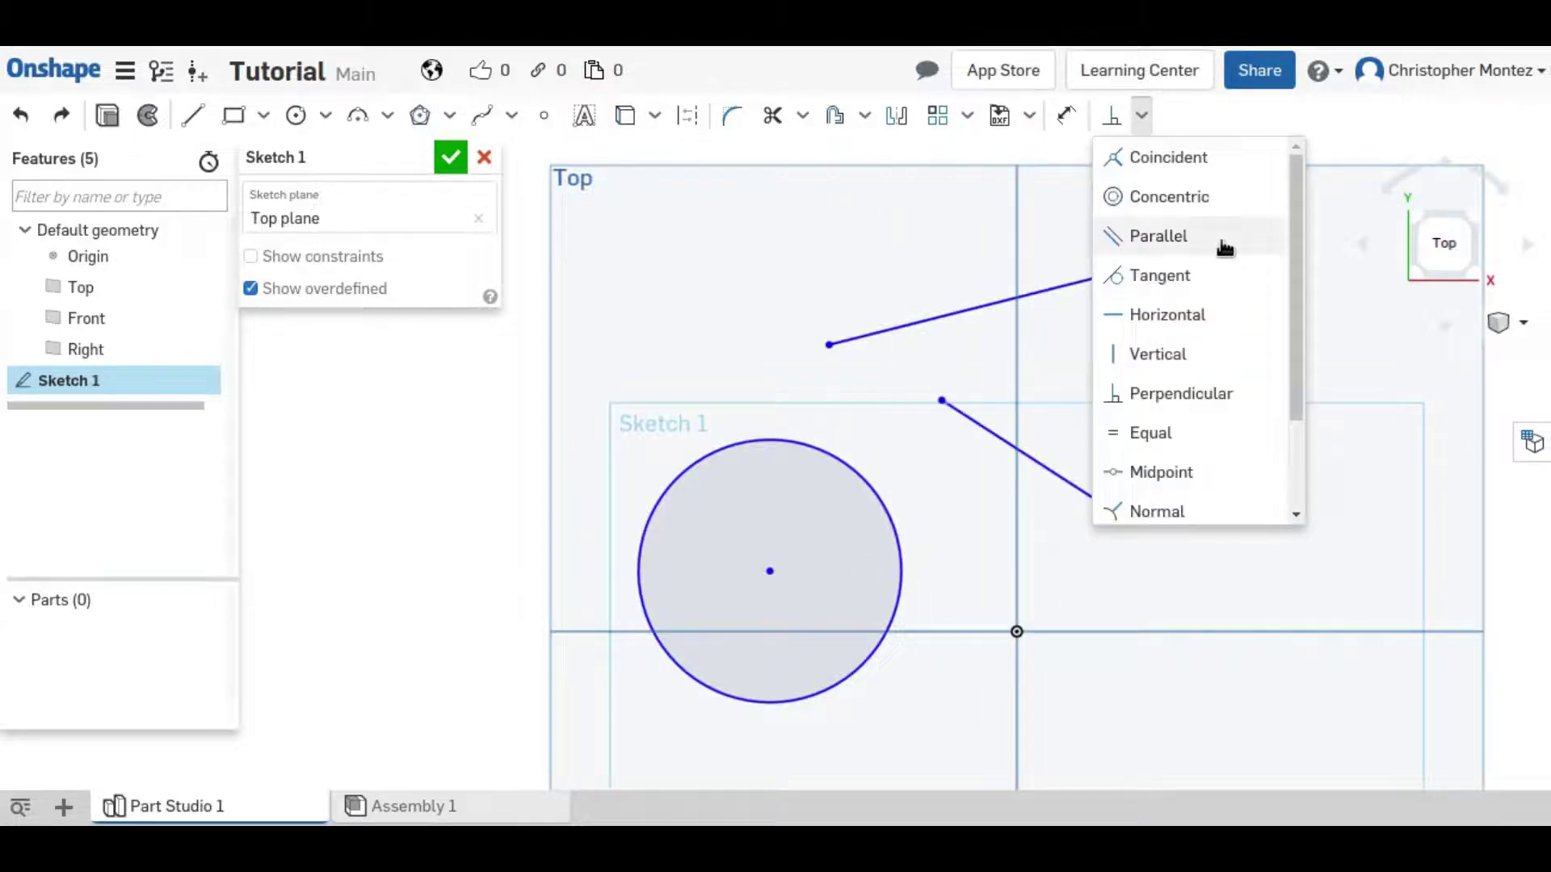
{"action": "left_click", "coordinate": [1159, 436]}
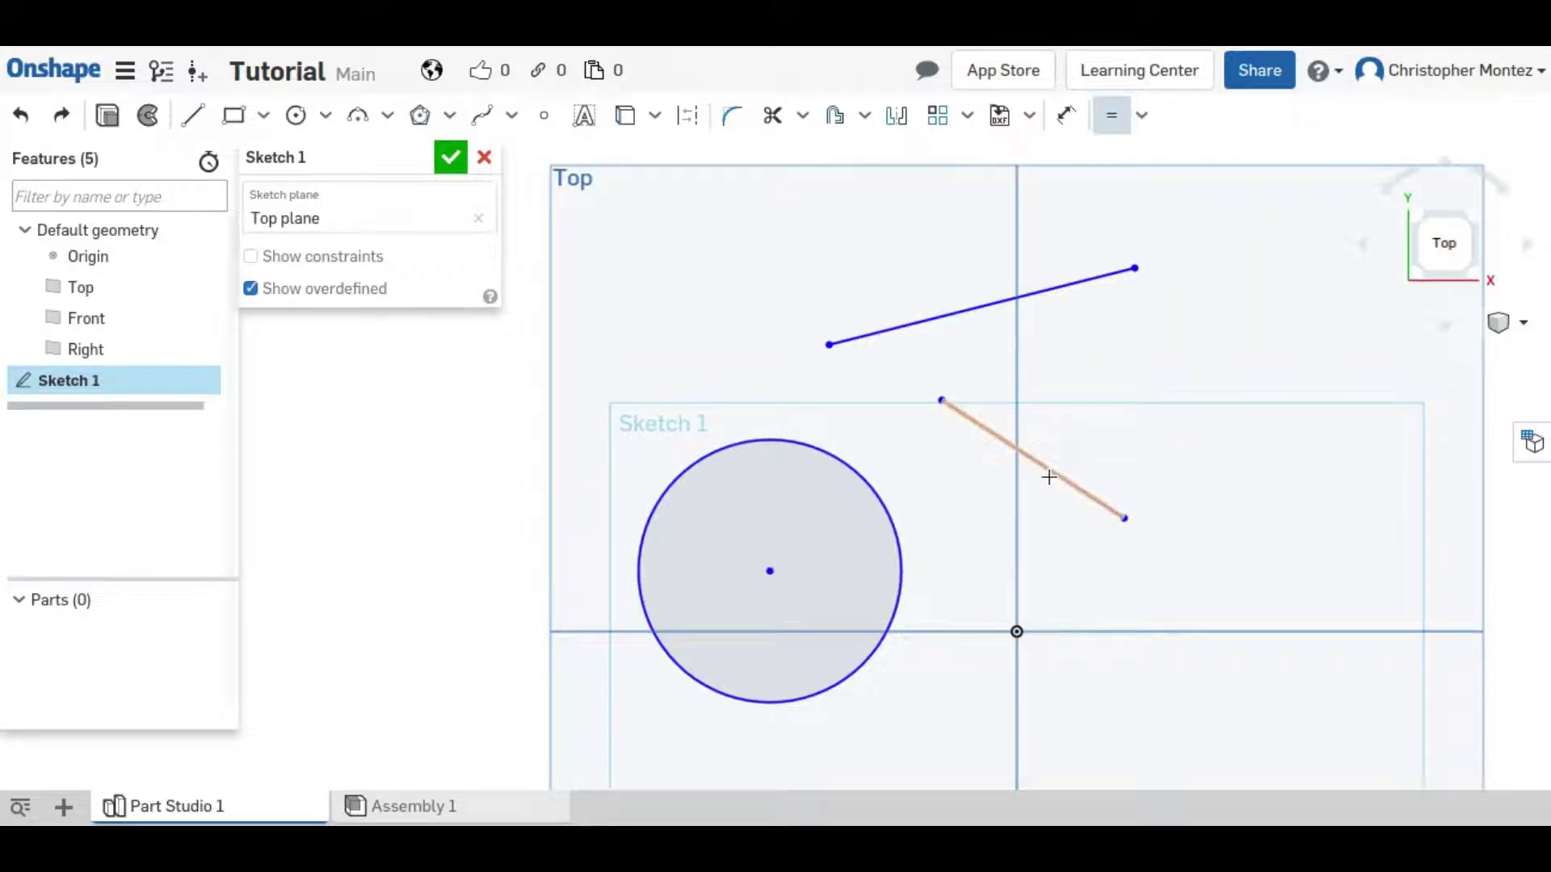
{"action": "left_click", "coordinate": [1050, 293]}
{"action": "key", "text": "Escape"}
- Test the equal lengths by moving the lines' endpoints, snapping the lower line's left one to the origin, then undo the moves and the constraint
{"action": "left_click_drag", "start_coordinate": [1094, 500], "coordinate": [1107, 385]}
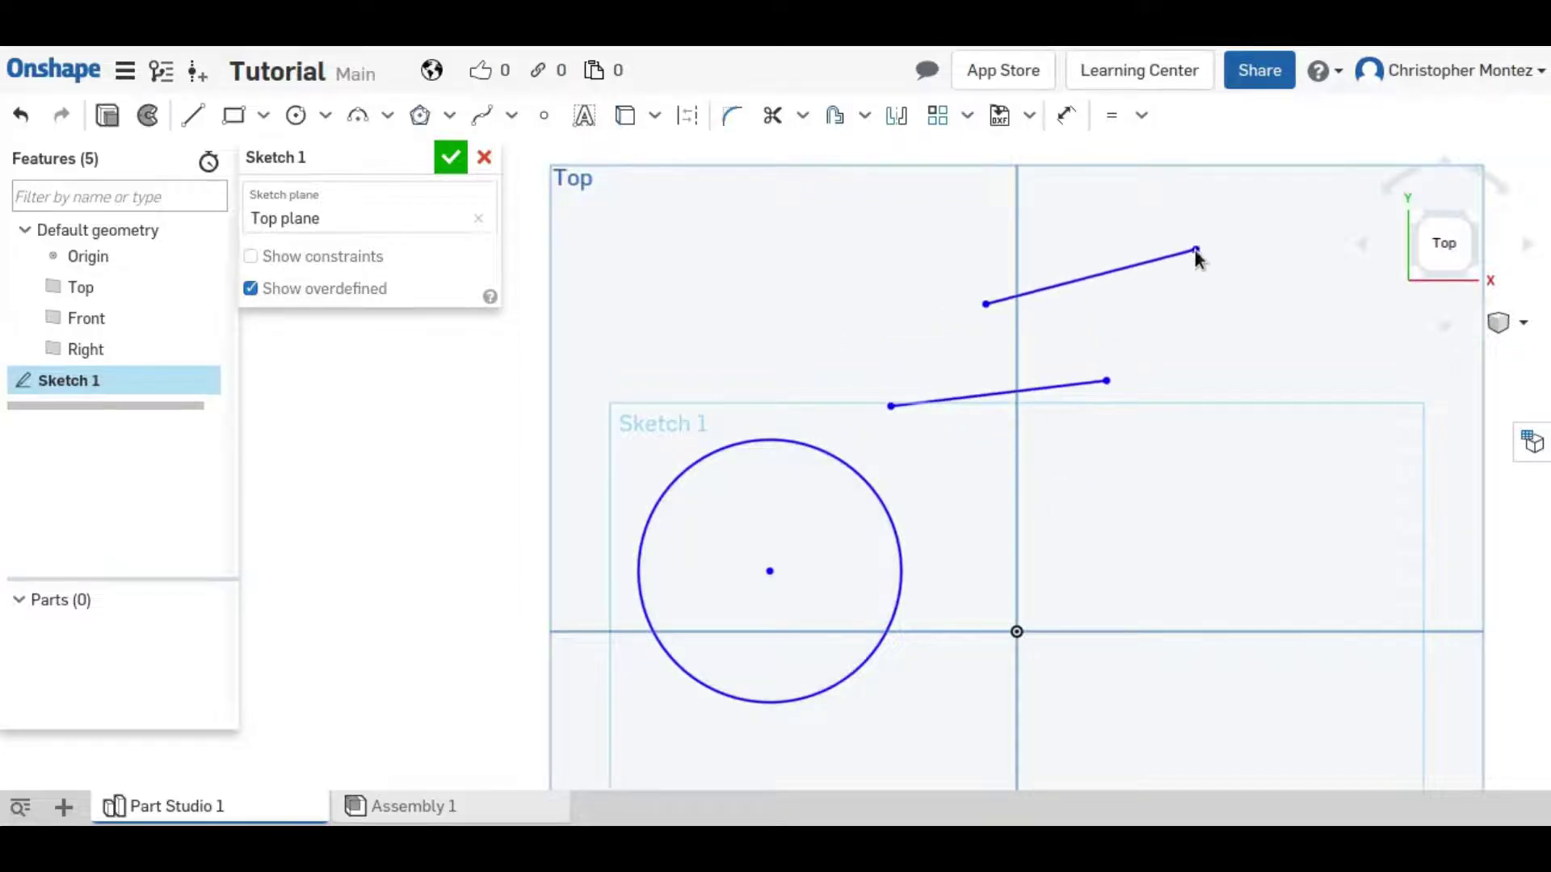
{"action": "left_click_drag", "start_coordinate": [1195, 251], "coordinate": [1177, 262]}
{"action": "left_click_drag", "start_coordinate": [891, 406], "coordinate": [1019, 632]}
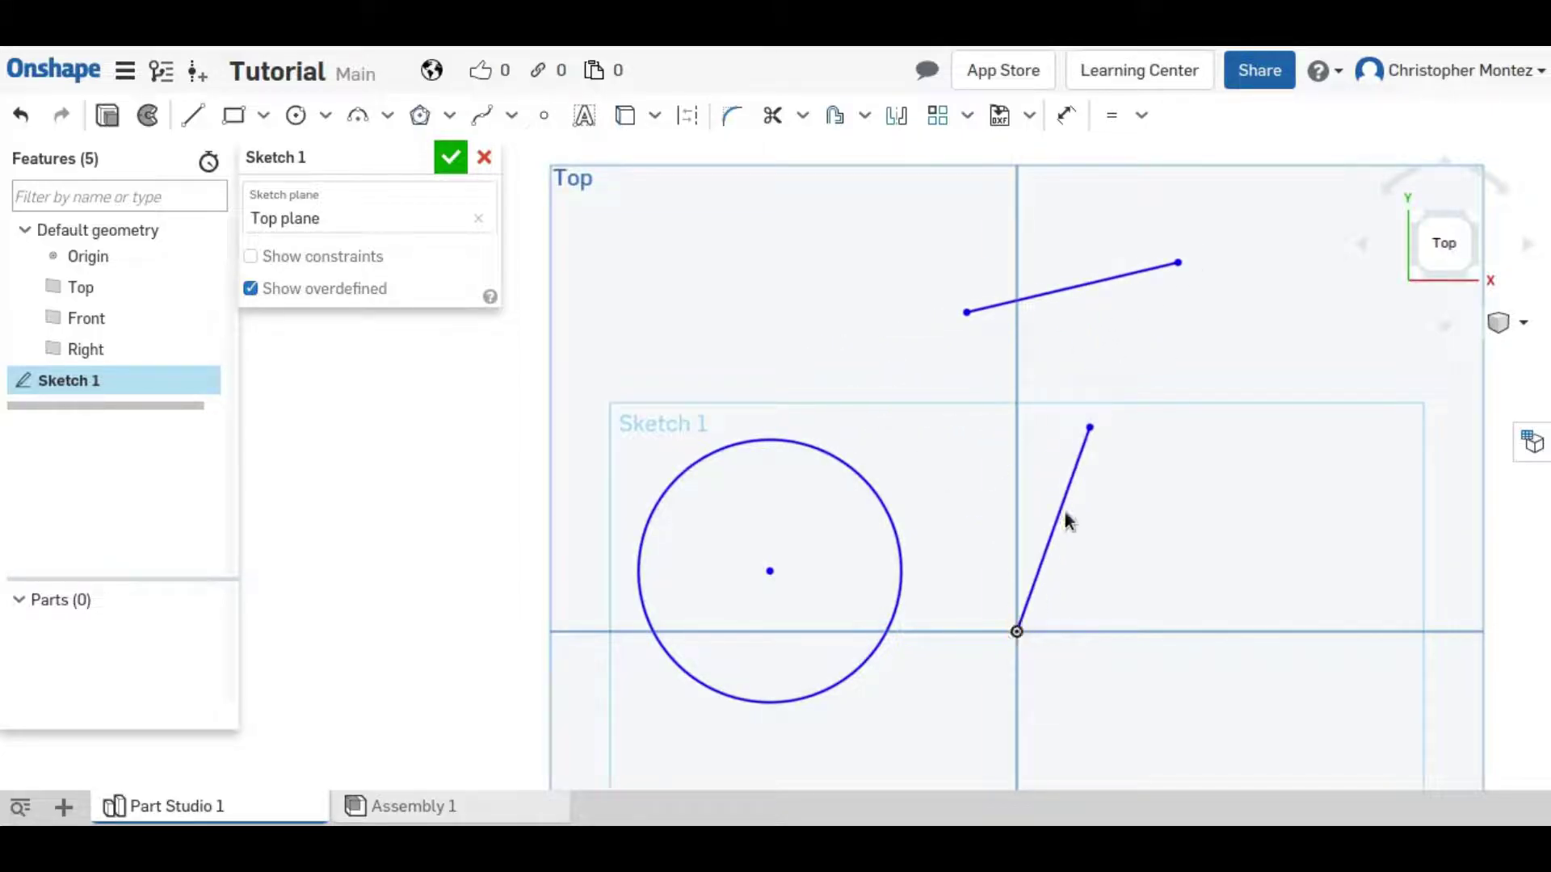
{"action": "left_click_drag", "start_coordinate": [1092, 465], "coordinate": [1071, 533]}
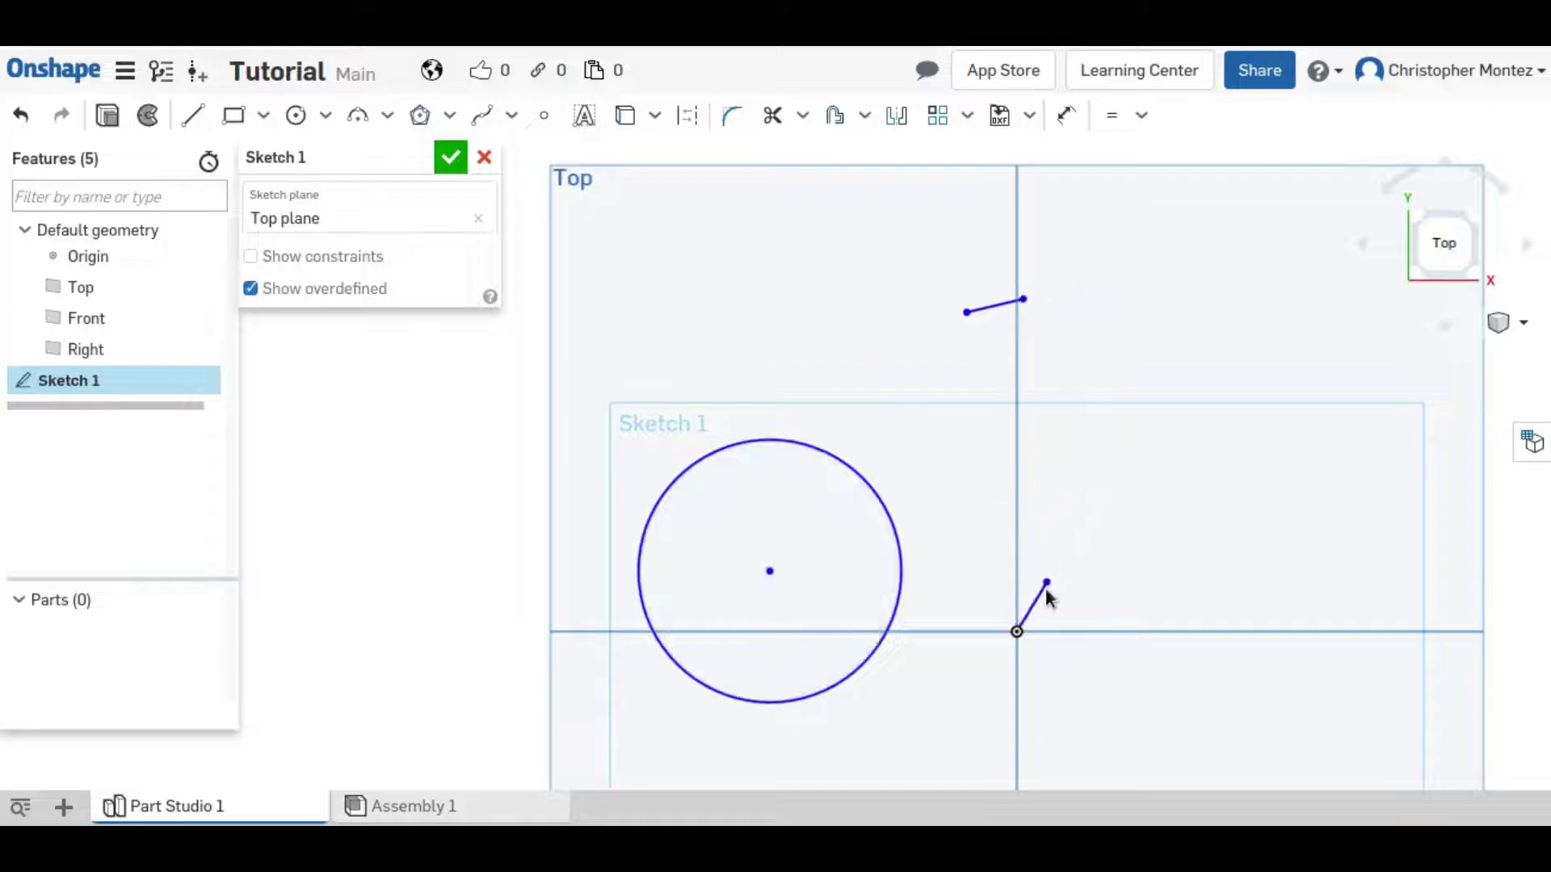
{"action": "mouse_move", "coordinate": [1047, 596]}
{"action": "left_mouse_down"}
{"action": "mouse_move", "coordinate": [1136, 507]}
{"action": "mouse_move", "coordinate": [1171, 314]}
{"action": "mouse_move", "coordinate": [1130, 527]}
{"action": "mouse_move", "coordinate": [1190, 604]}
{"action": "mouse_move", "coordinate": [1297, 481]}
{"action": "mouse_move", "coordinate": [1120, 393]}
{"action": "mouse_move", "coordinate": [958, 429]}
{"action": "mouse_move", "coordinate": [1042, 404]}
{"action": "mouse_move", "coordinate": [1112, 533]}
{"action": "mouse_move", "coordinate": [1097, 557]}
{"action": "left_mouse_up"}
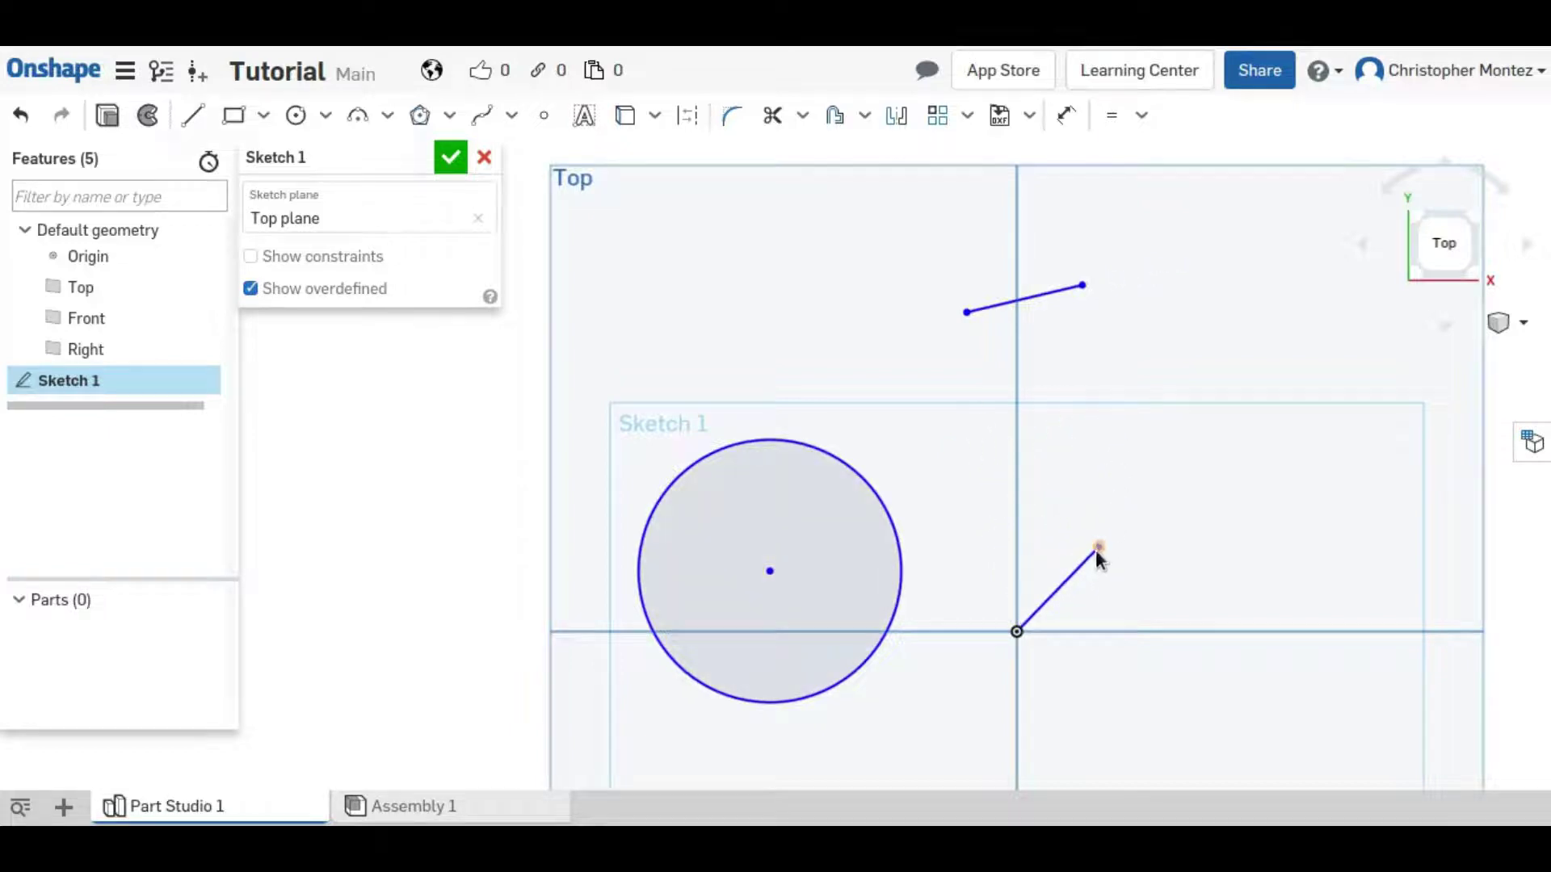
{"action": "key", "text": "ctrl+z"}
{"action": "key", "text": "ctrl+z"}
{"action": "key", "text": "ctrl+z"}
{"action": "key", "text": "ctrl+z"}
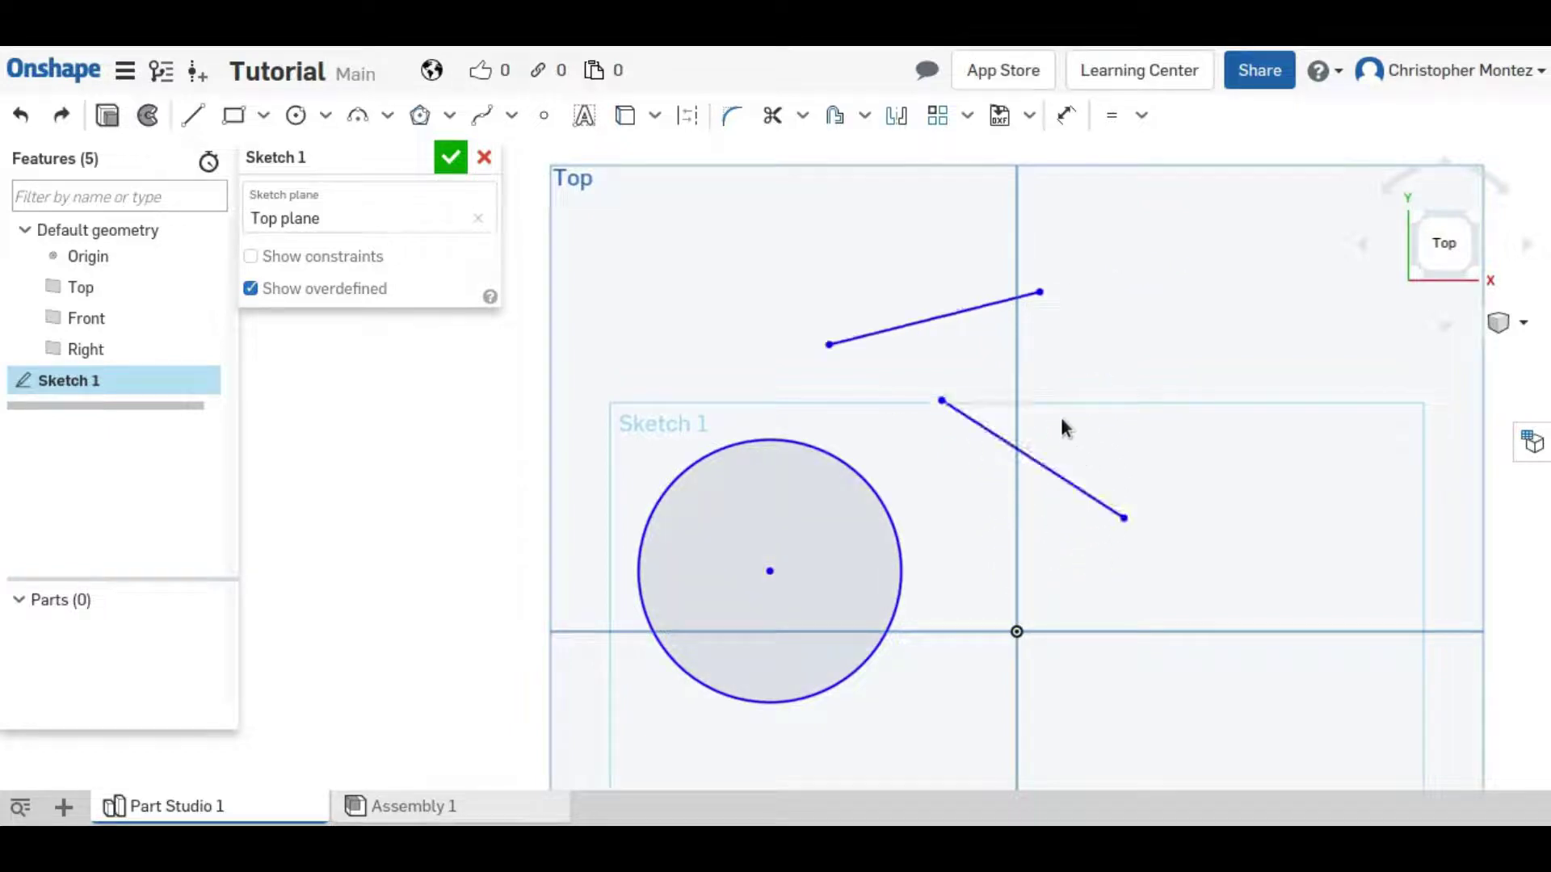
{"action": "key", "text": "ctrl+z"}
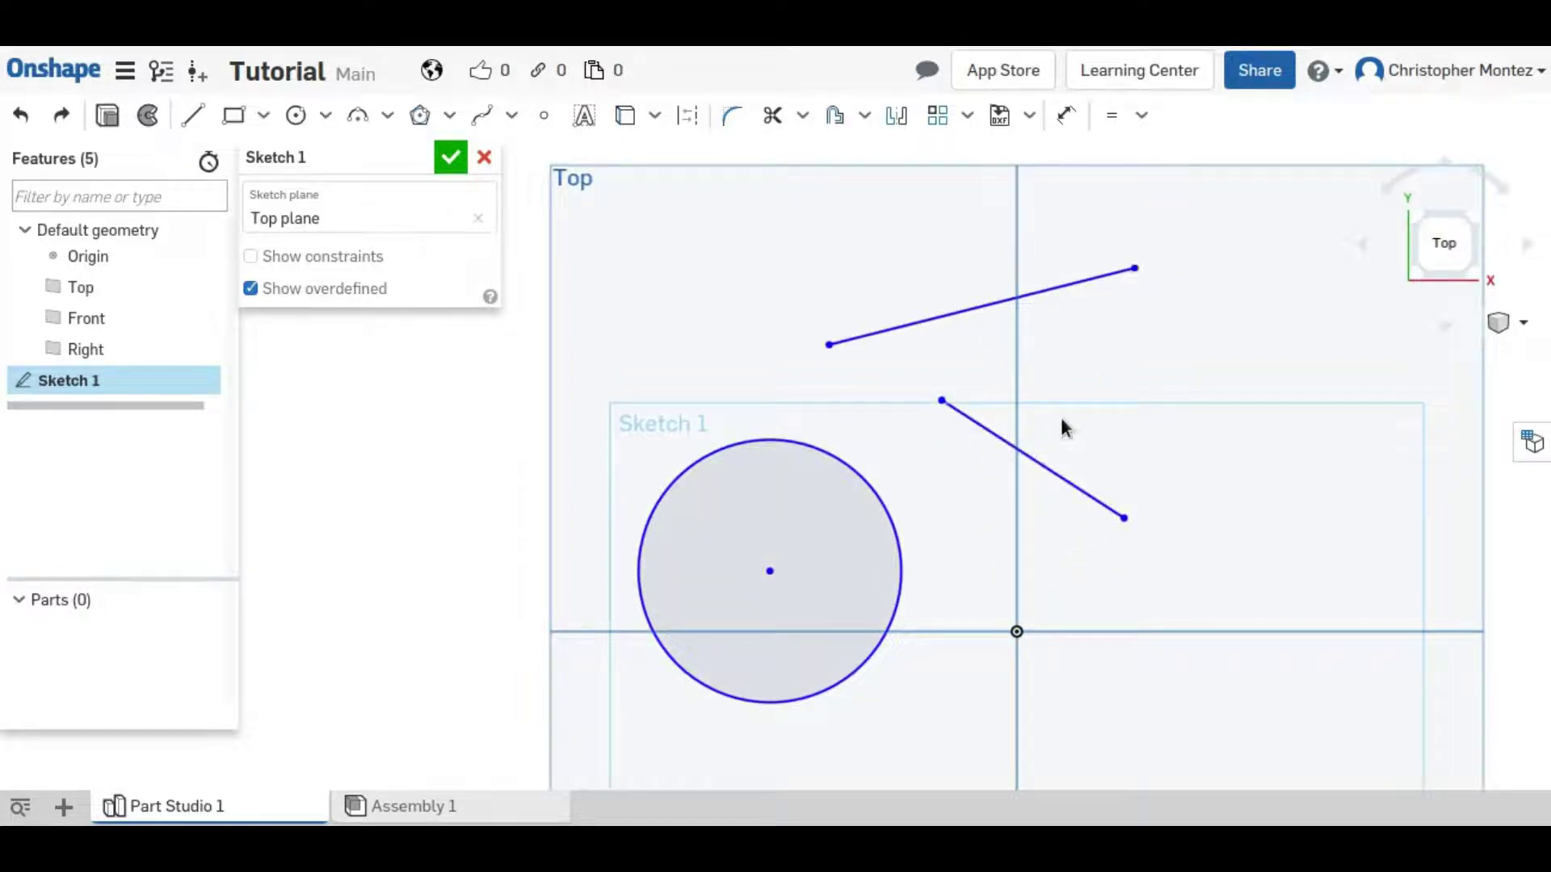
- Sketch a small center-point circle above the large circle, beyond the upper line's left endpoint
{"action": "left_click", "coordinate": [1141, 115]}
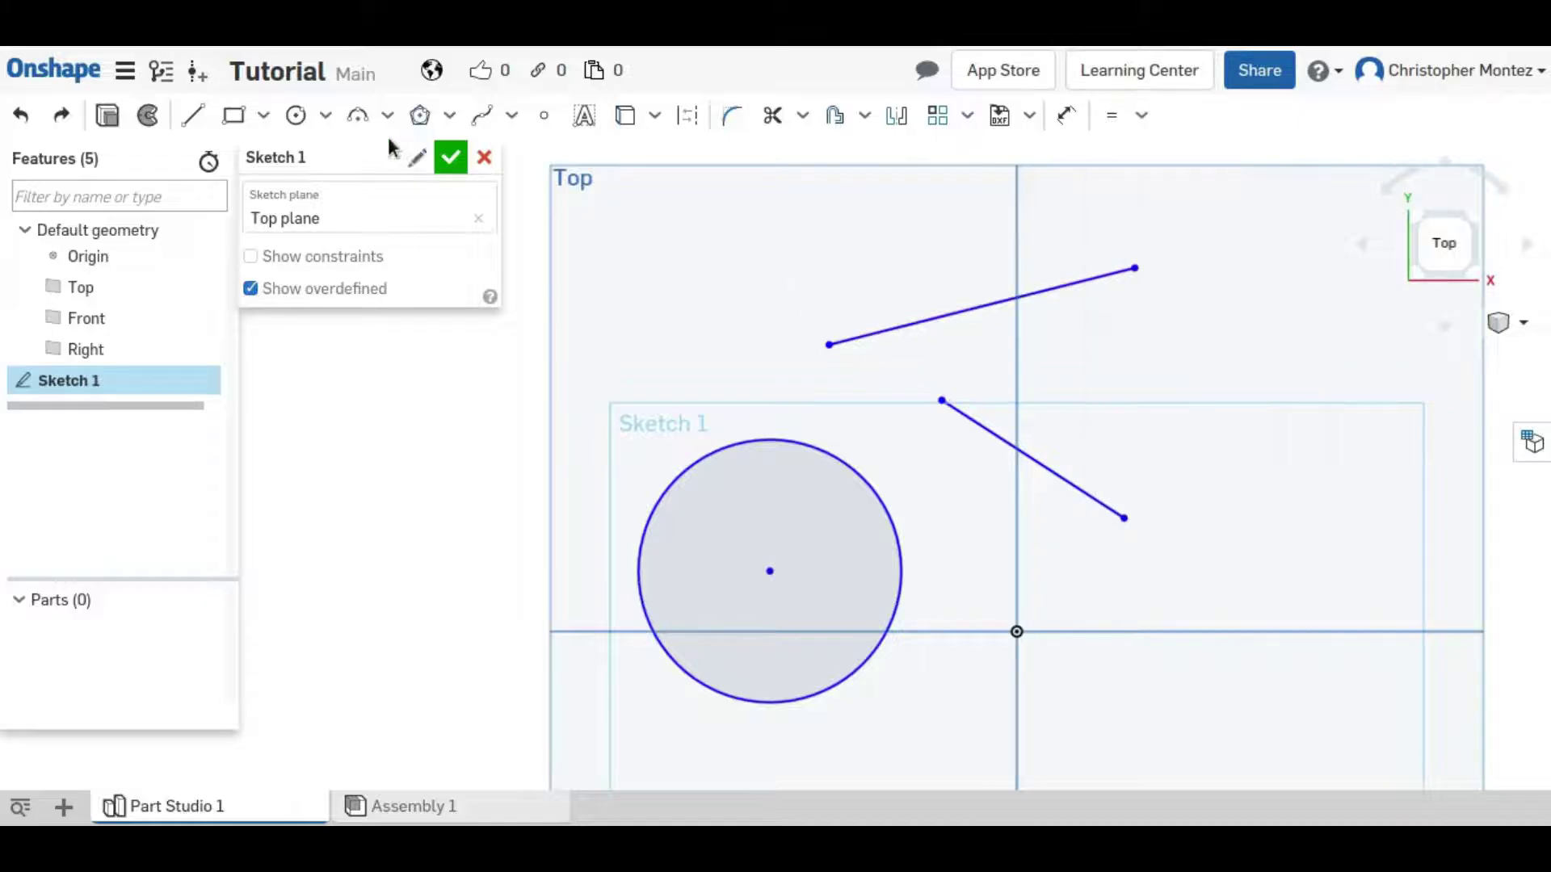
{"action": "left_click", "coordinate": [296, 115]}
{"action": "left_click", "coordinate": [735, 275]}
{"action": "left_click", "coordinate": [697, 305]}
{"action": "key", "text": "Escape"}
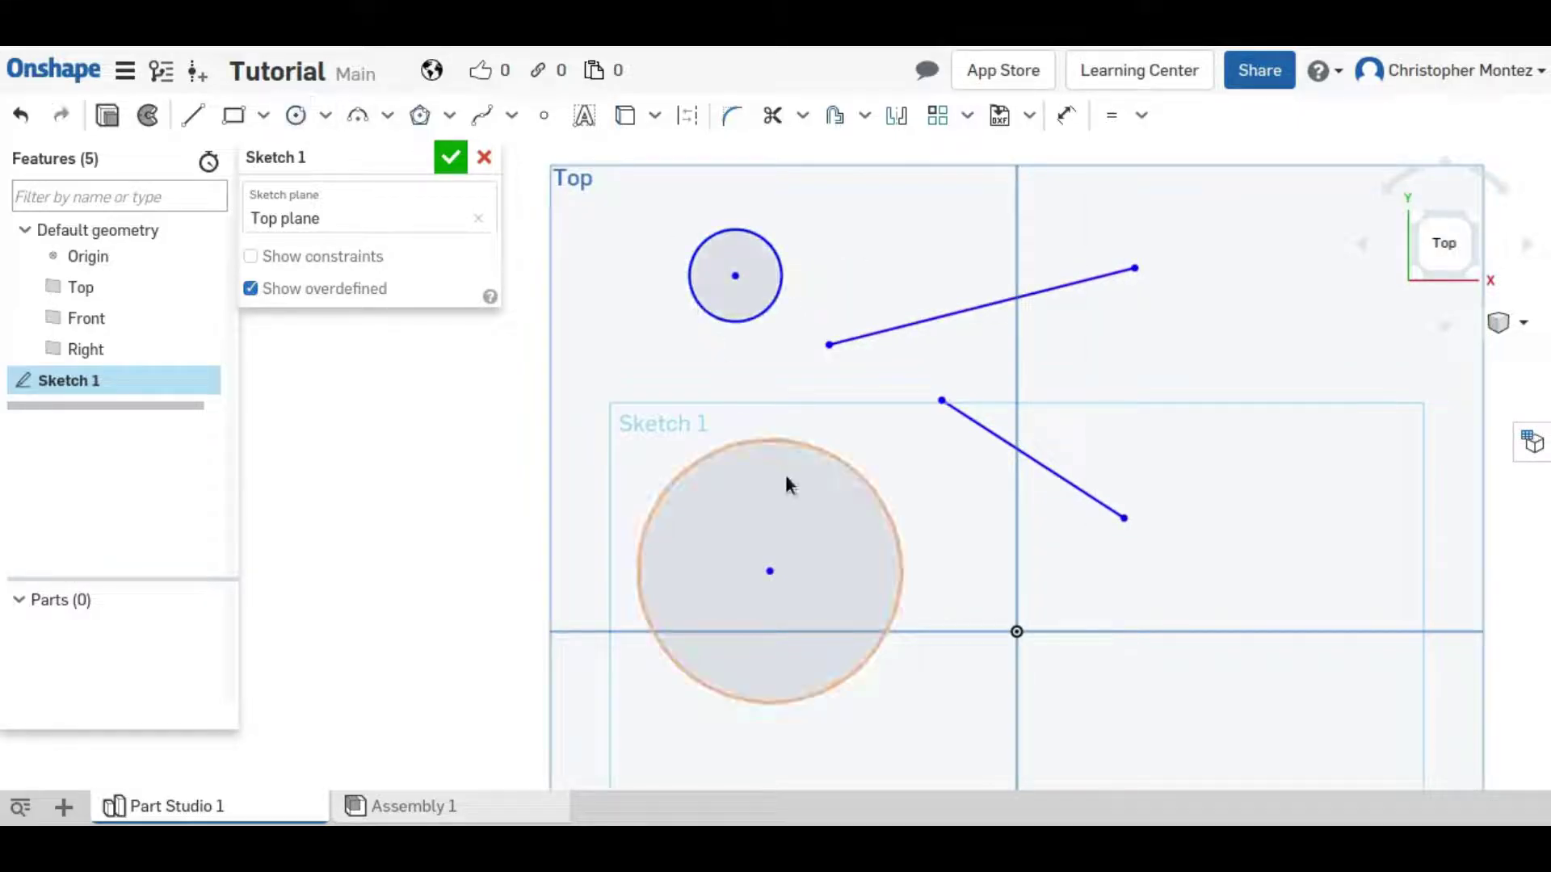
- Shrink the large circle slightly, then constrain it equal to the small upper circle
{"action": "left_click_drag", "start_coordinate": [810, 453], "coordinate": [831, 481]}
{"action": "left_click", "coordinate": [828, 483]}
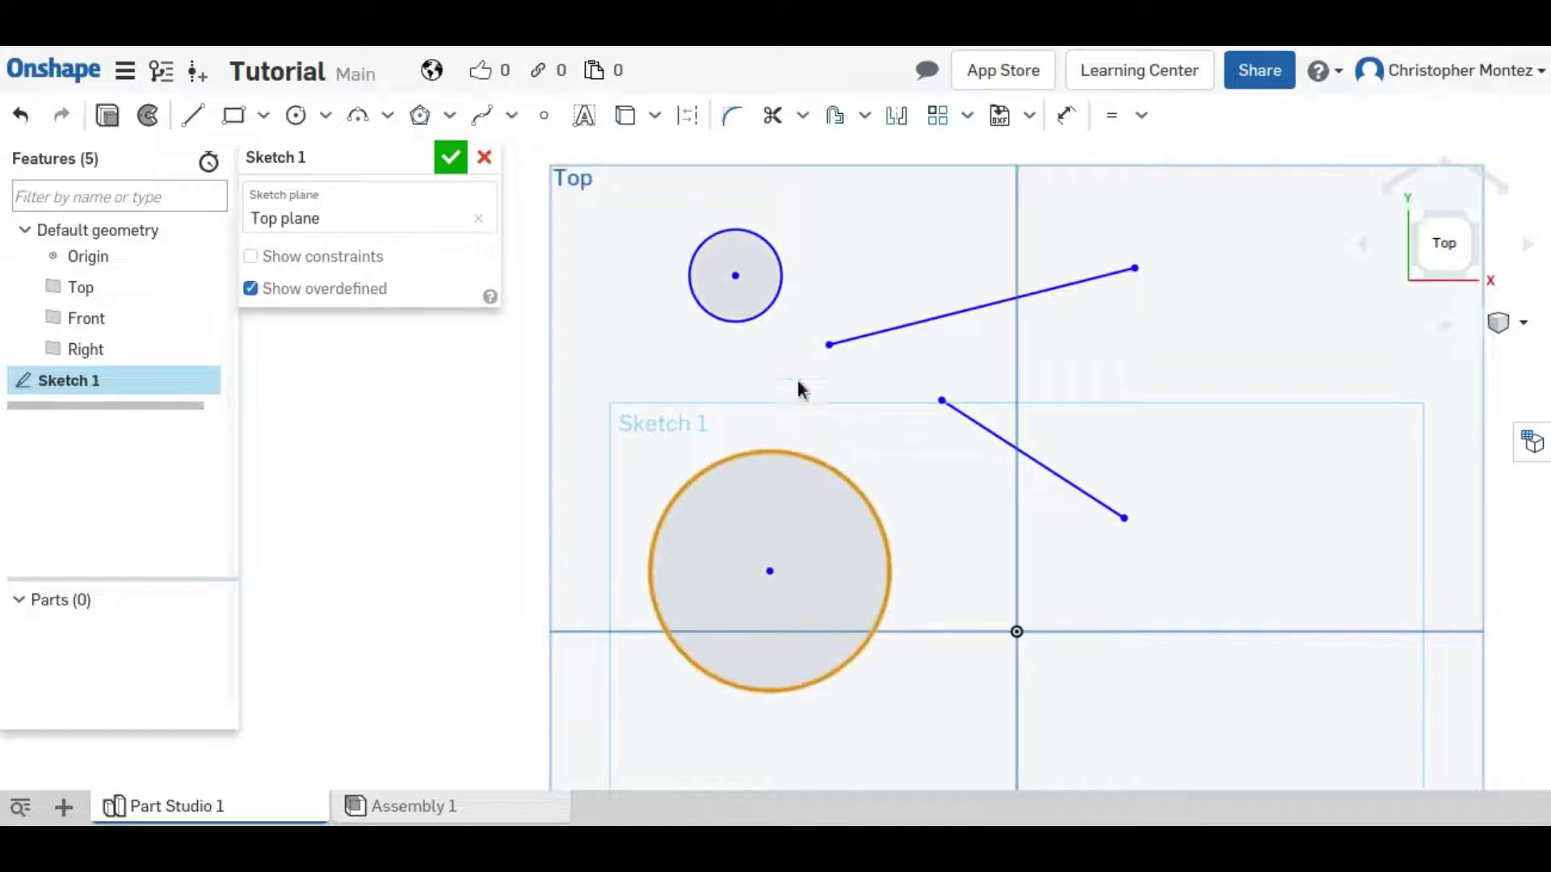
{"action": "left_click", "coordinate": [775, 315]}
{"action": "left_click", "coordinate": [1115, 115]}
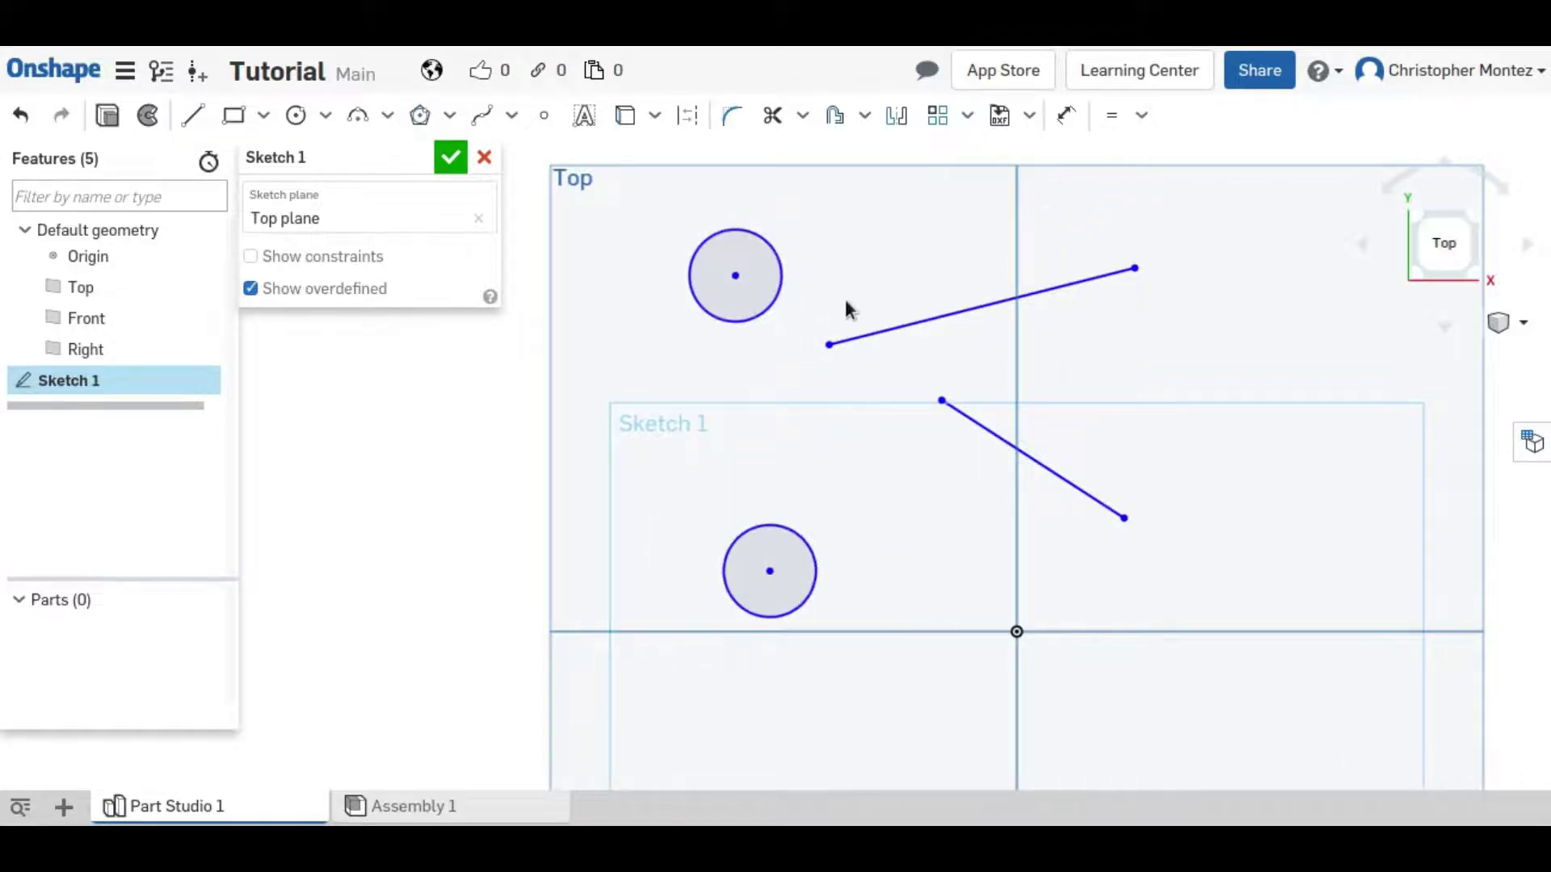
- Enlarge the lower circle to test the equal constraint, undo the resize, and delete the upper circle
{"action": "mouse_move", "coordinate": [810, 559]}
{"action": "left_mouse_down"}
{"action": "mouse_move", "coordinate": [909, 596]}
{"action": "mouse_move", "coordinate": [827, 585]}
{"action": "mouse_move", "coordinate": [859, 577]}
{"action": "left_mouse_up"}
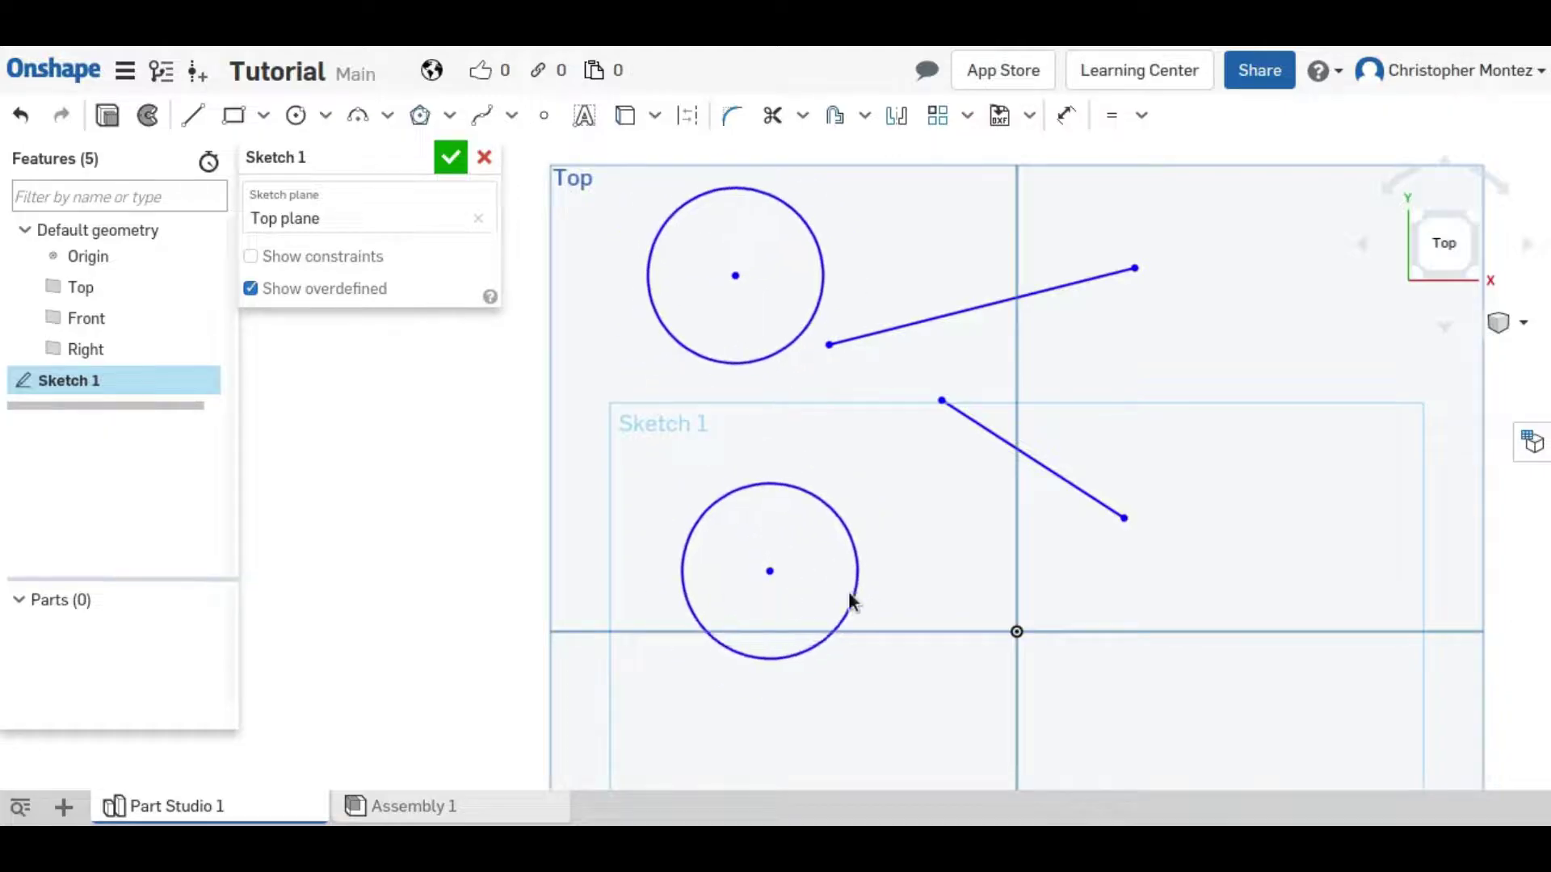
{"action": "key", "text": "ctrl+z"}
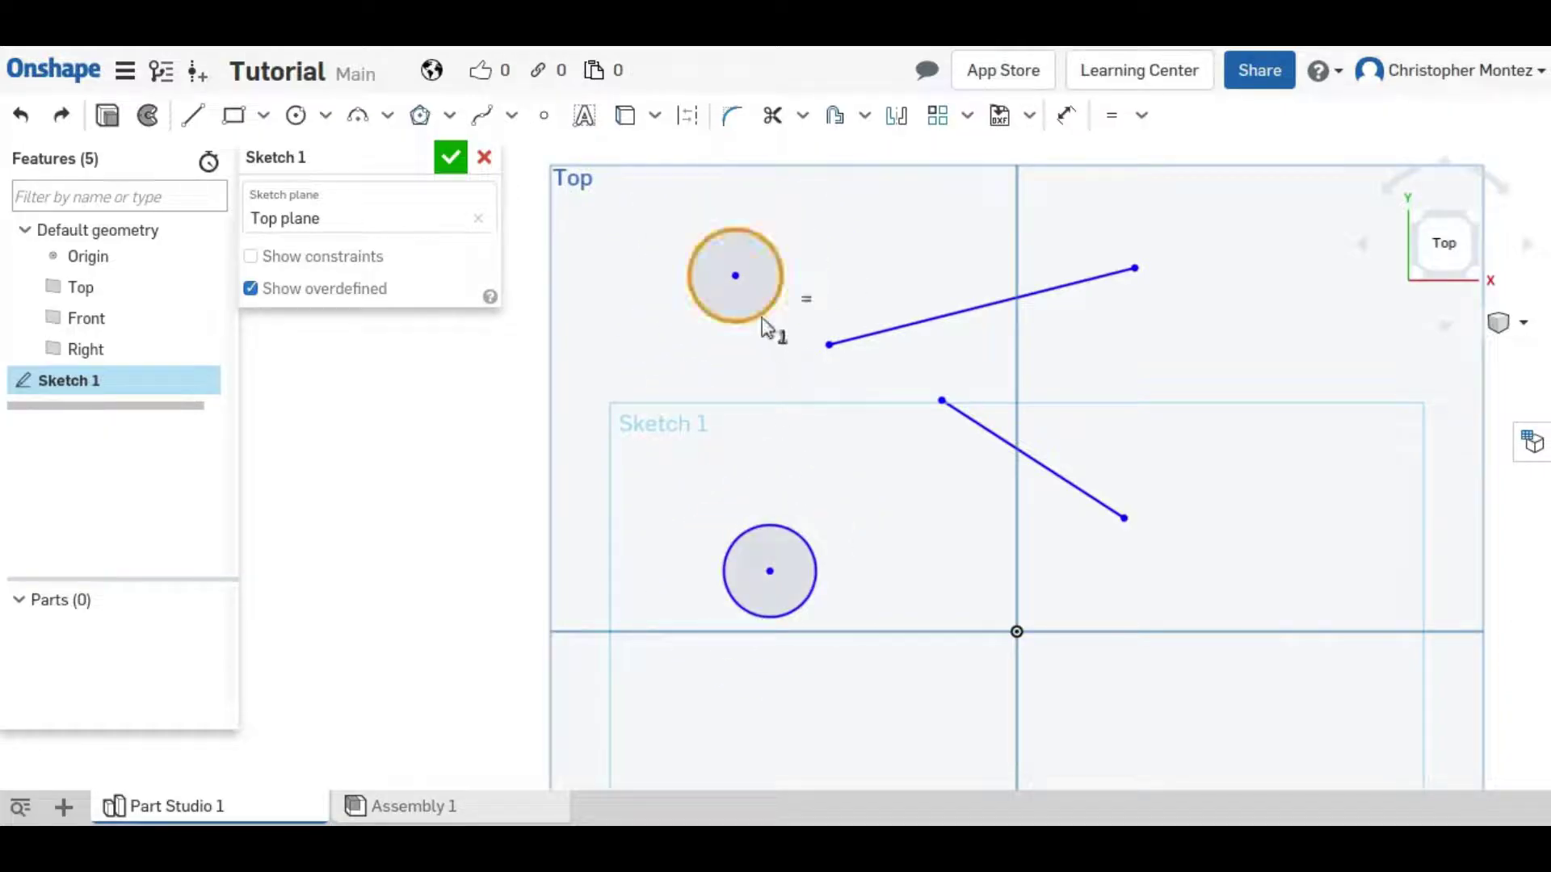
{"action": "key", "text": "Delete"}
- Constrain the lower line's left endpoint to the midpoint of the upper line
{"action": "left_click", "coordinate": [1141, 115]}
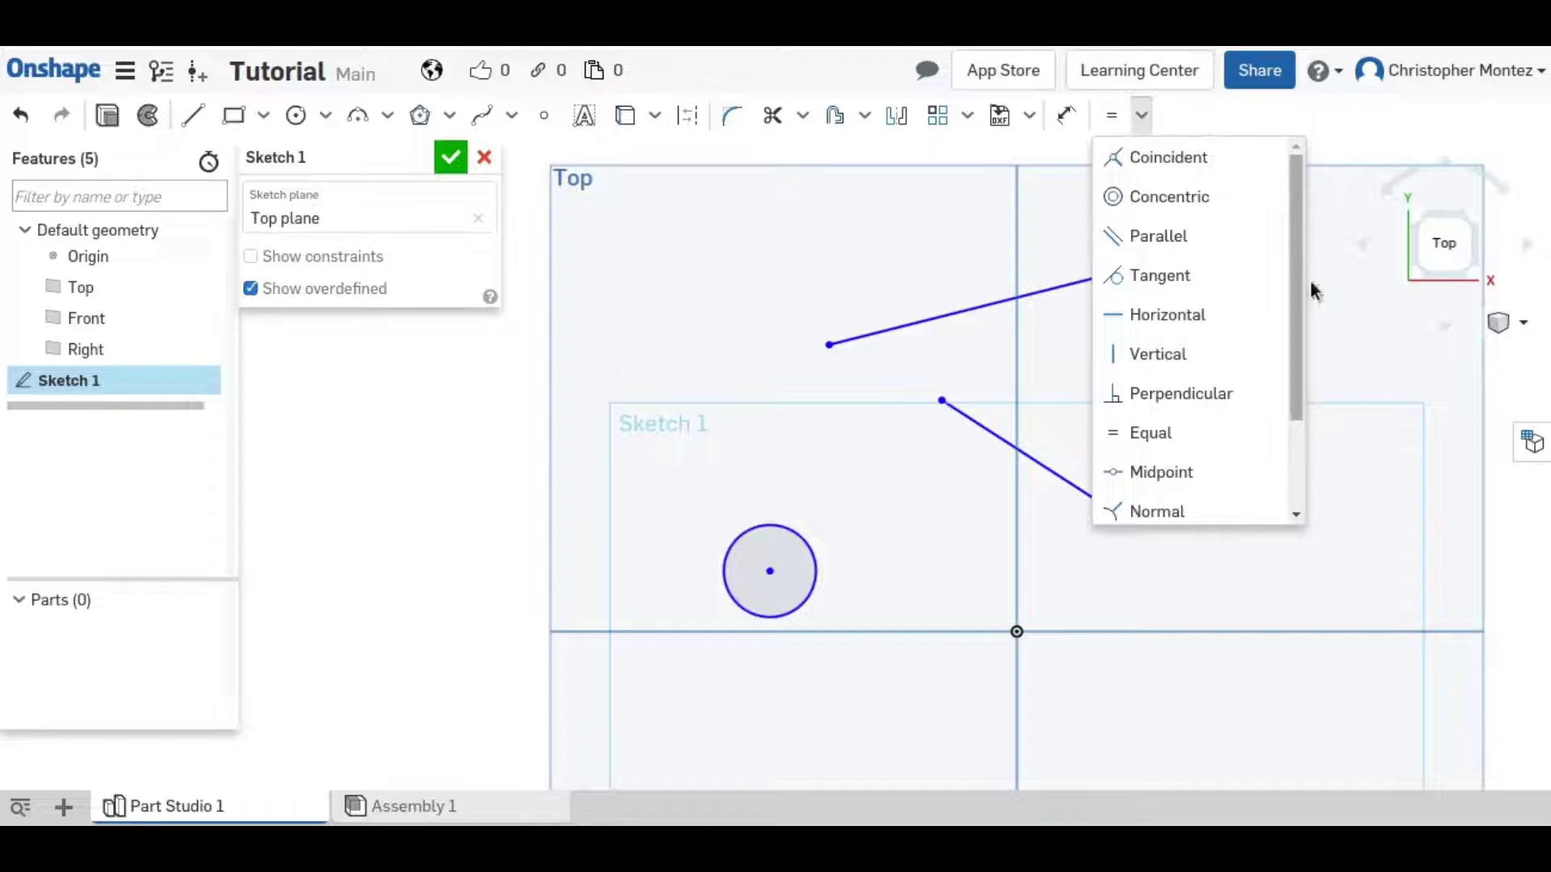
{"action": "left_click", "coordinate": [1108, 483]}
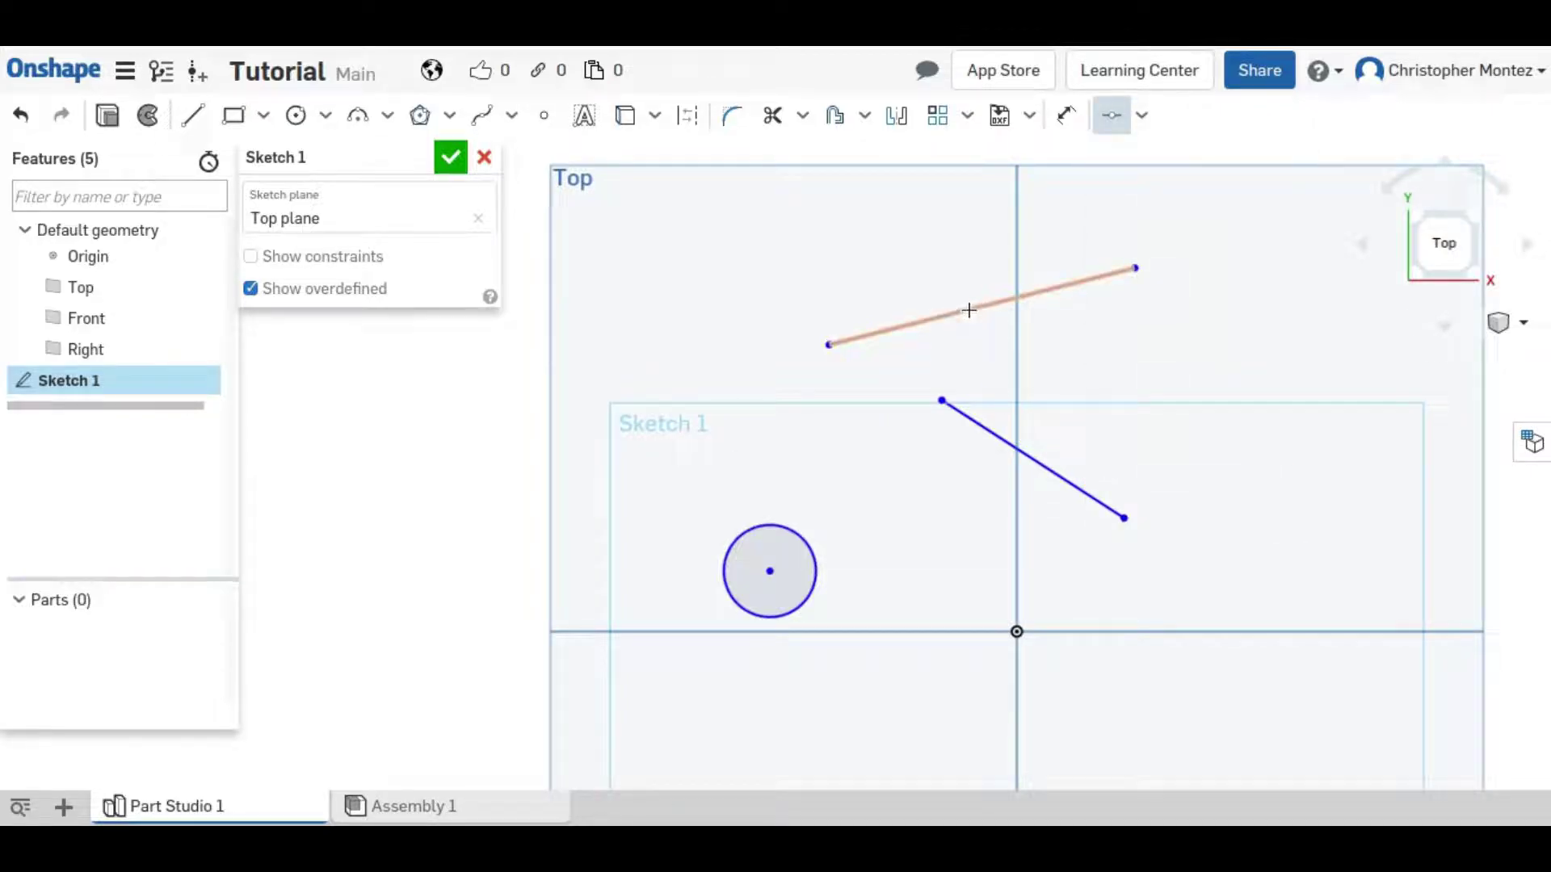
{"action": "left_click", "coordinate": [941, 402]}
{"action": "left_click", "coordinate": [901, 325]}
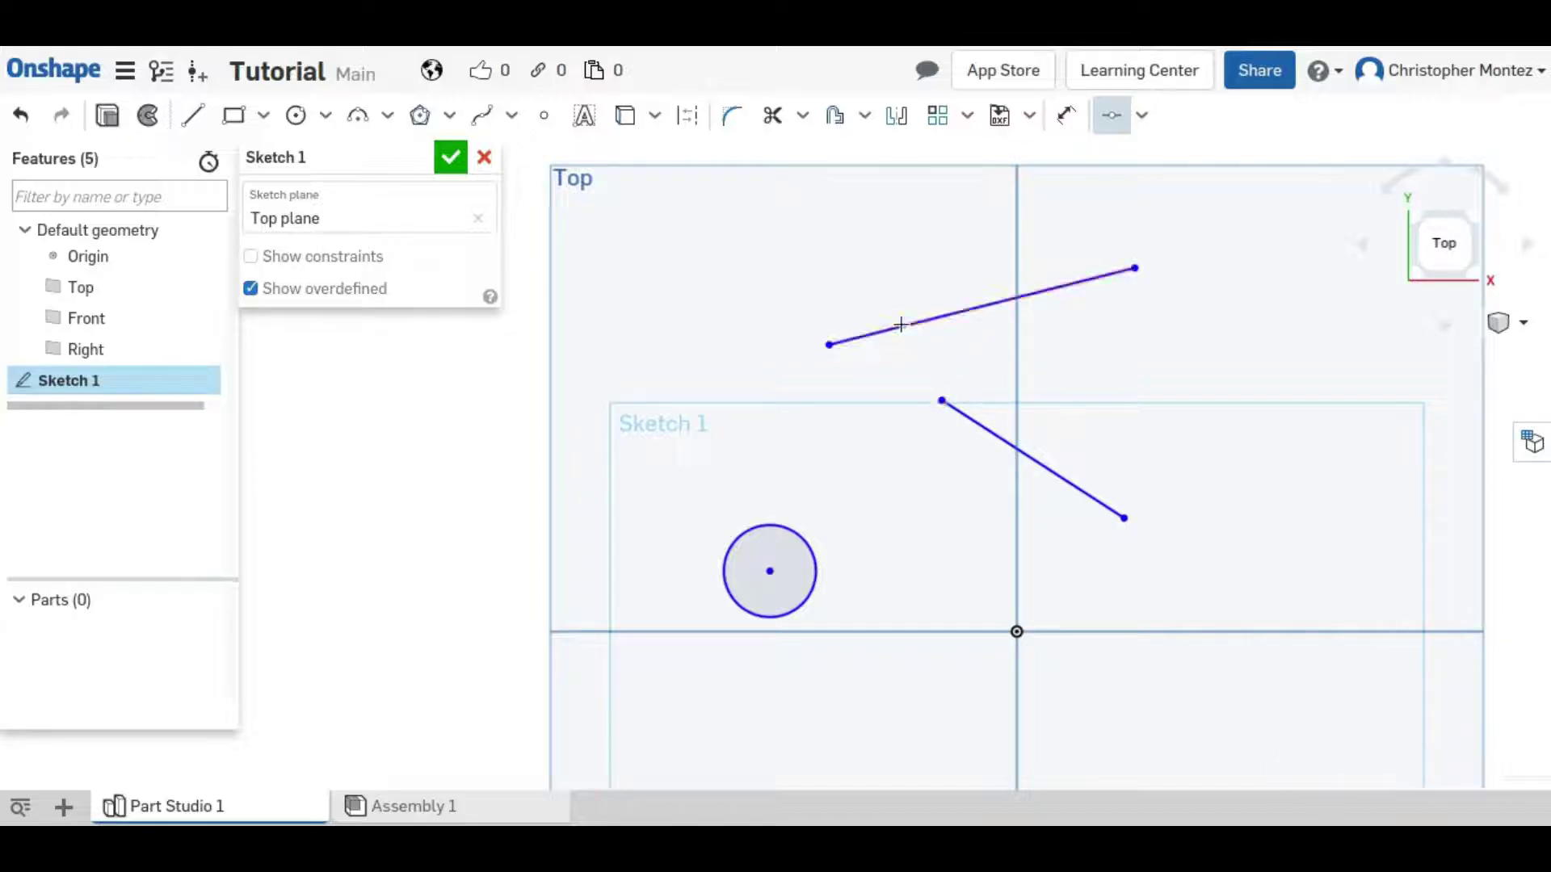
{"action": "key", "text": "Escape"}
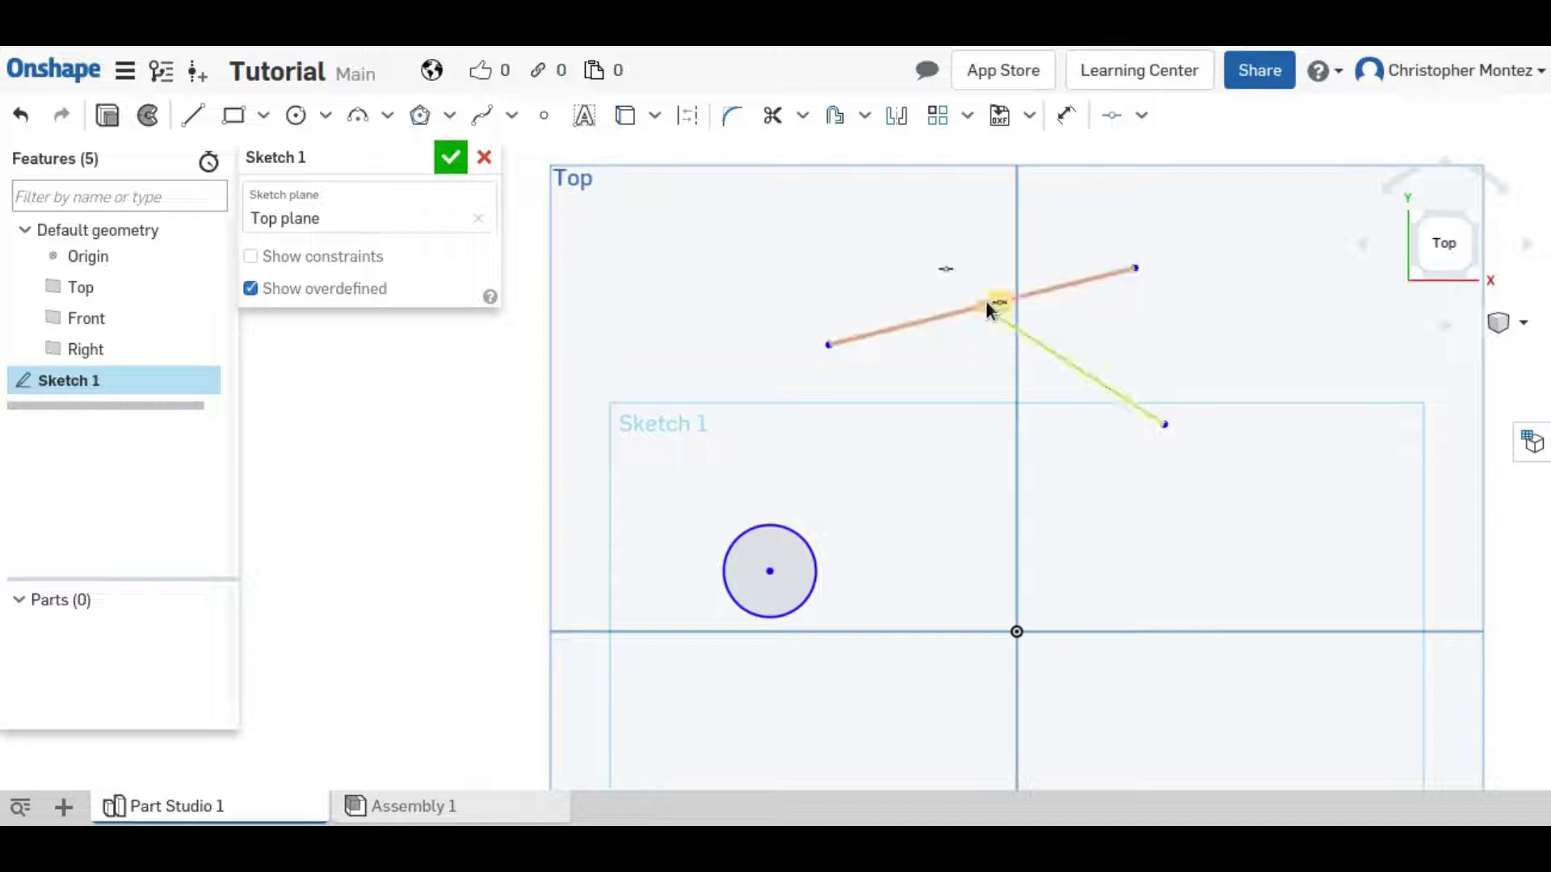
- Move the midpoint junction and the upper line's left endpoint to test the midpoint constraint, then undo the moves
{"action": "mouse_move", "coordinate": [981, 306]}
{"action": "left_mouse_down"}
{"action": "mouse_move", "coordinate": [1030, 370]}
{"action": "mouse_move", "coordinate": [949, 306]}
{"action": "left_mouse_up"}
{"action": "mouse_move", "coordinate": [832, 343]}
{"action": "left_mouse_down"}
{"action": "mouse_move", "coordinate": [1011, 280]}
{"action": "mouse_move", "coordinate": [929, 300]}
{"action": "mouse_move", "coordinate": [767, 251]}
{"action": "mouse_move", "coordinate": [921, 461]}
{"action": "mouse_move", "coordinate": [861, 394]}
{"action": "left_mouse_up"}
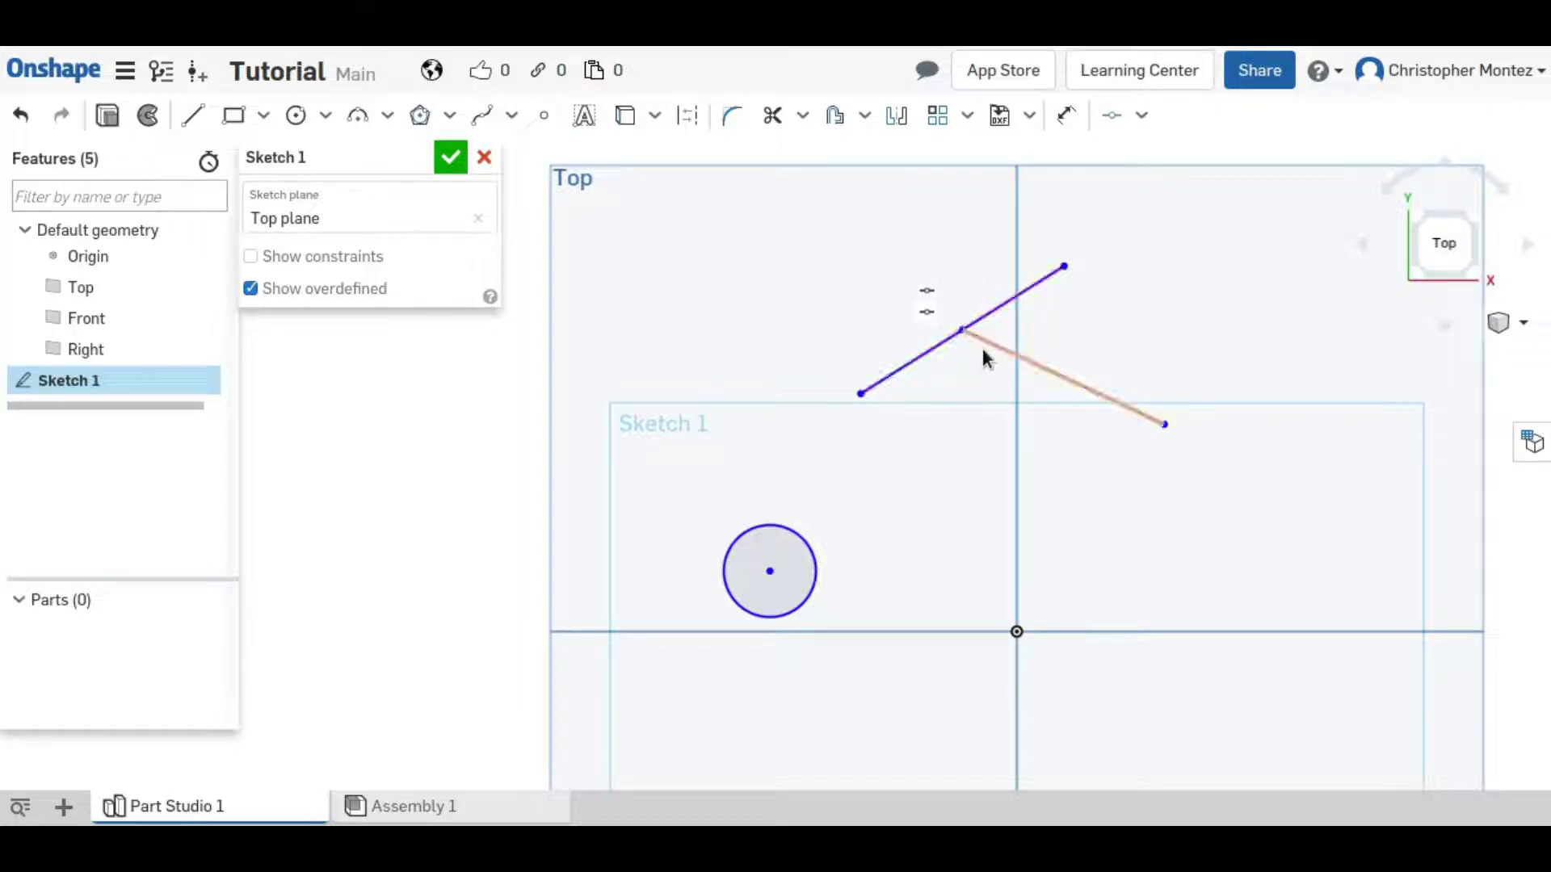
{"action": "key", "text": "ctrl+z"}
{"action": "key", "text": "ctrl+z"}
{"action": "key", "text": "ctrl+z"}
{"action": "key", "text": "ctrl+z"}
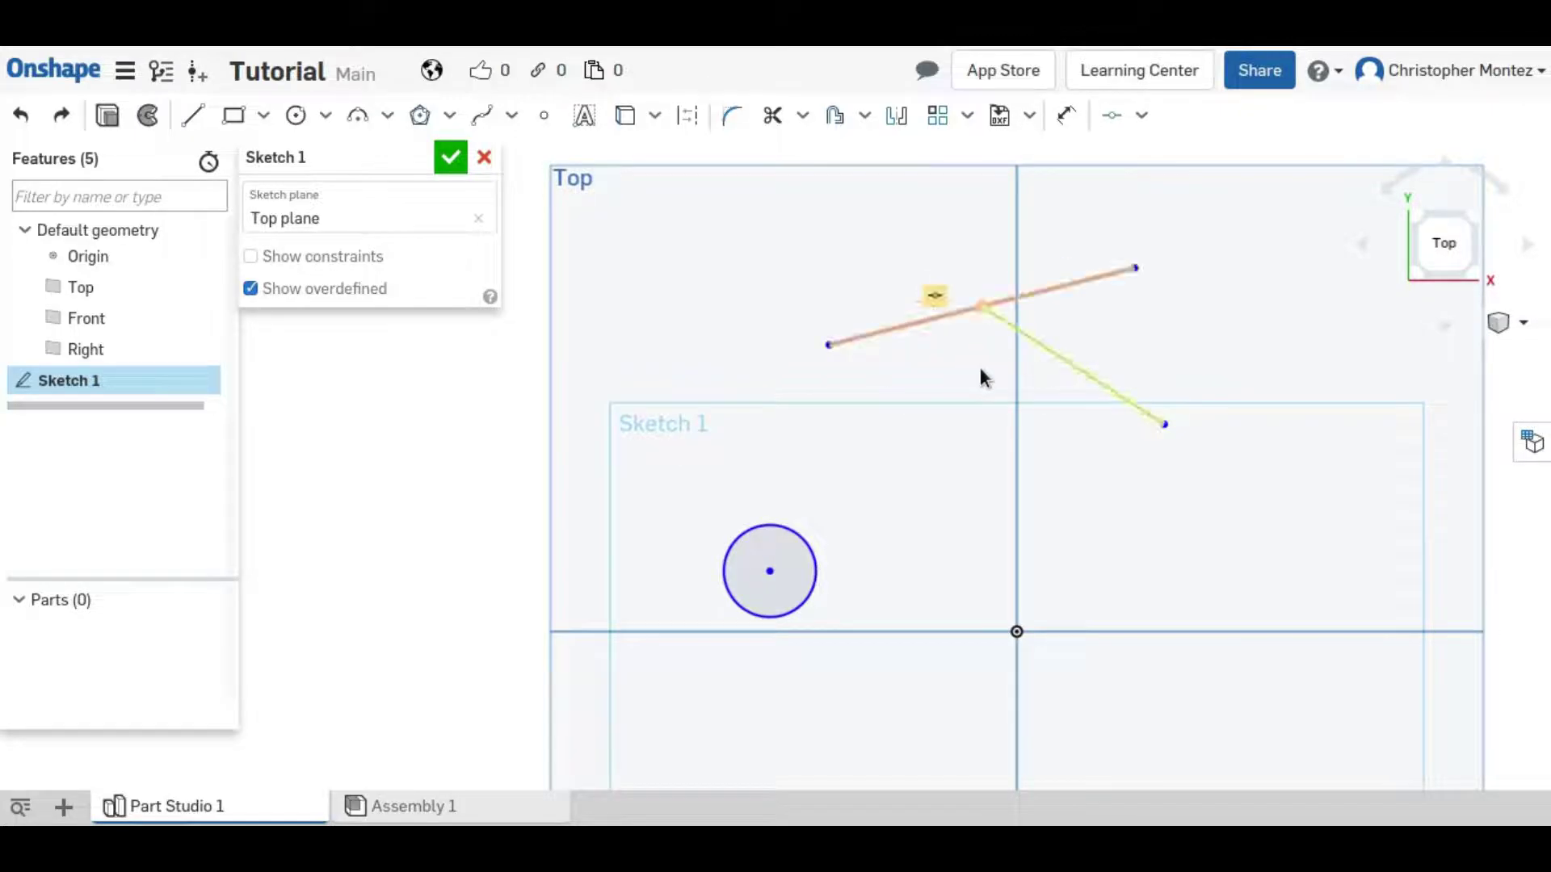
- Apply a Normal constraint between the circle and the lower line
{"action": "left_click", "coordinate": [1141, 114]}
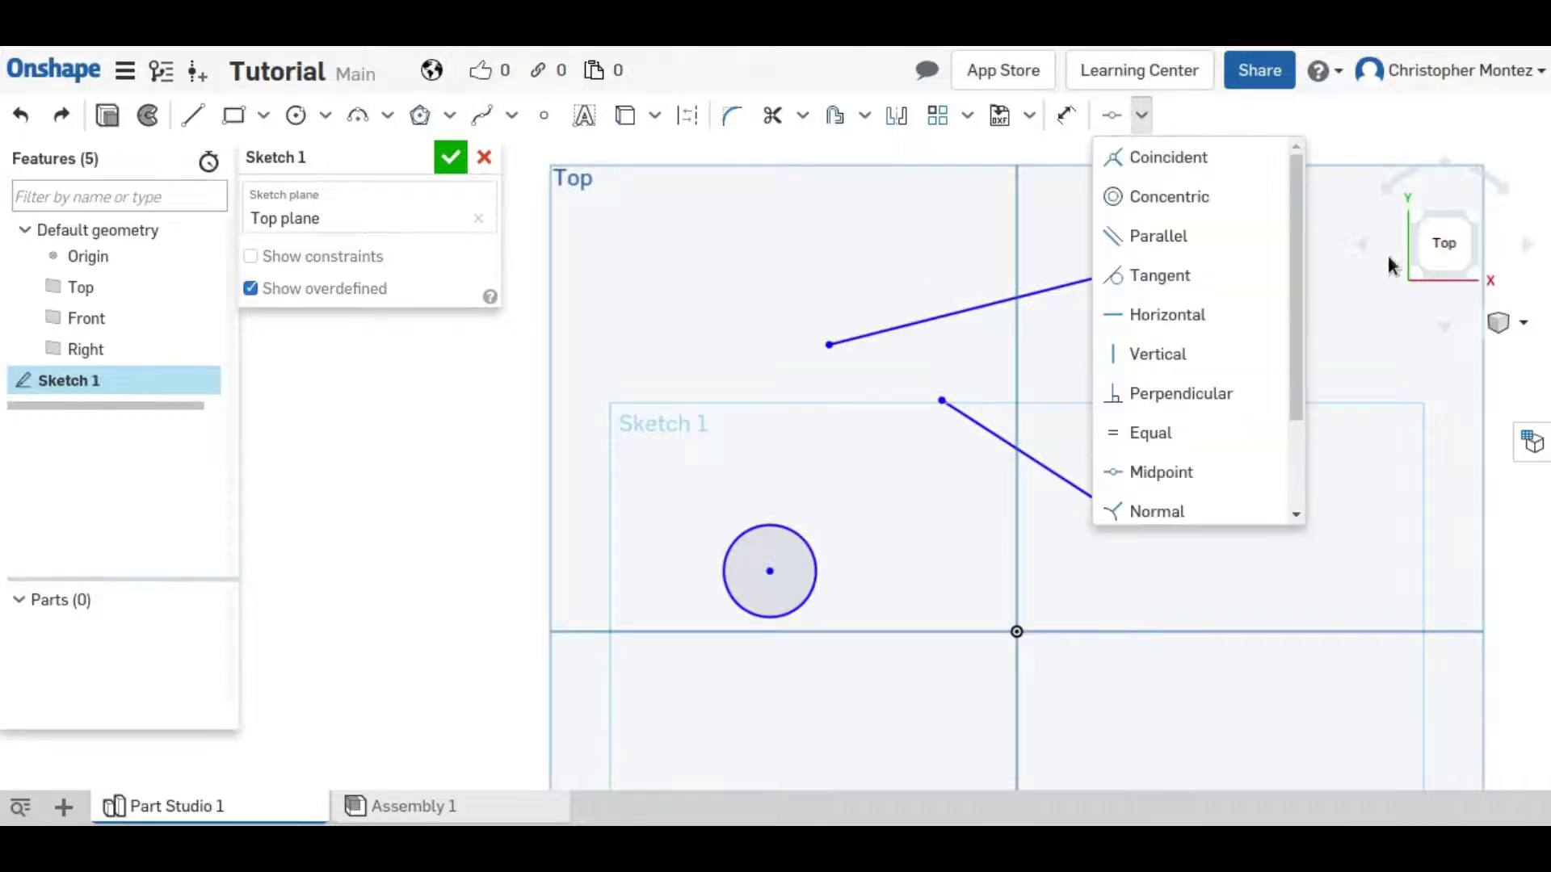
{"action": "scroll", "coordinate": [1179, 460], "scroll_direction": "down", "scroll_amount": 1}
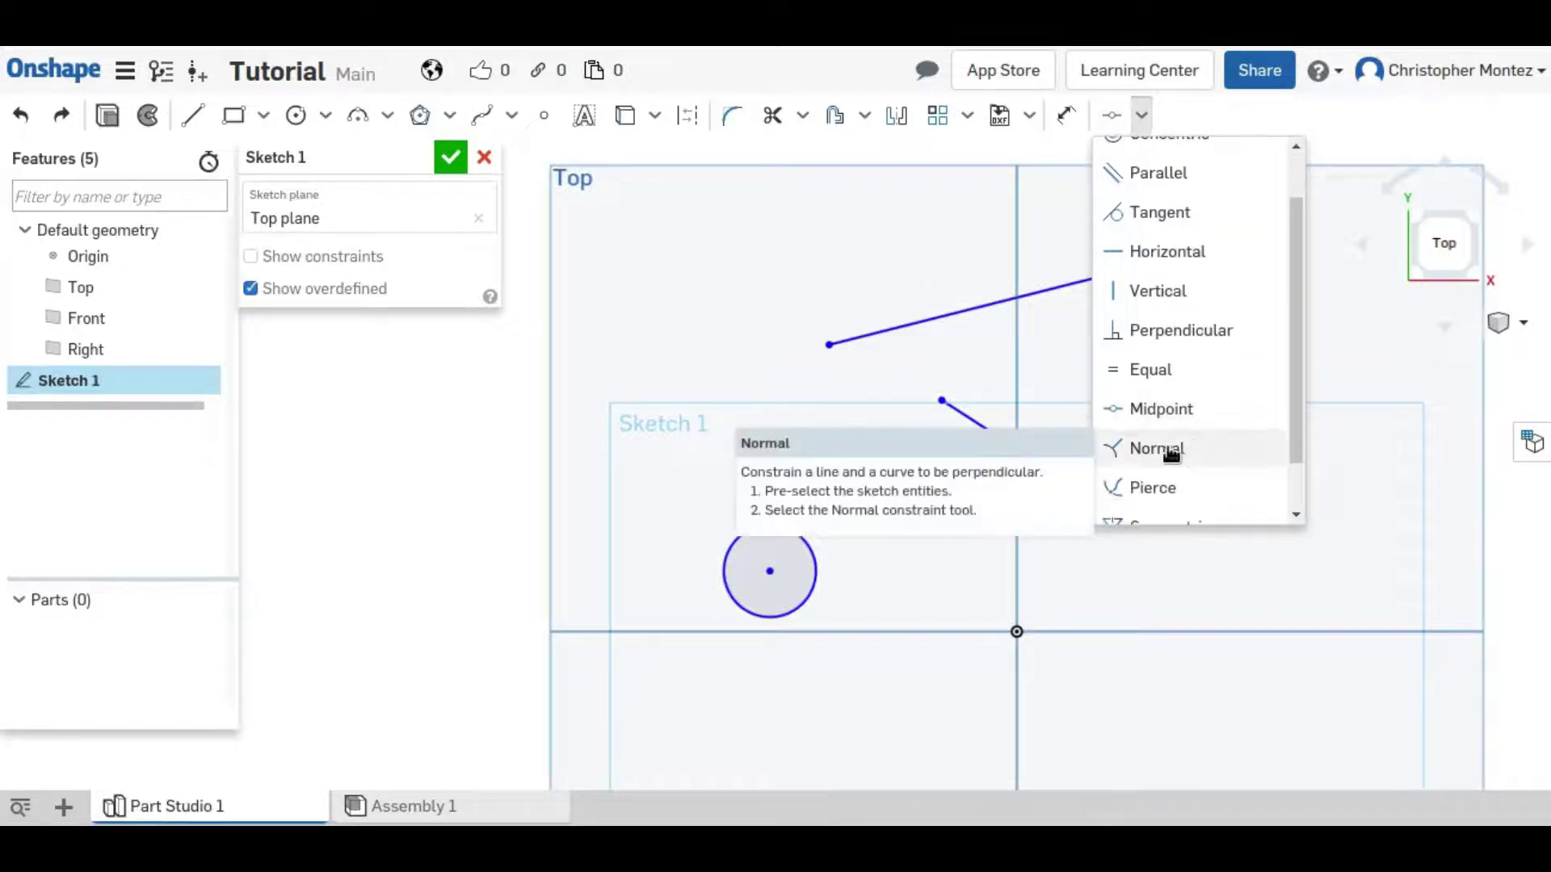
{"action": "left_click", "coordinate": [1173, 450]}
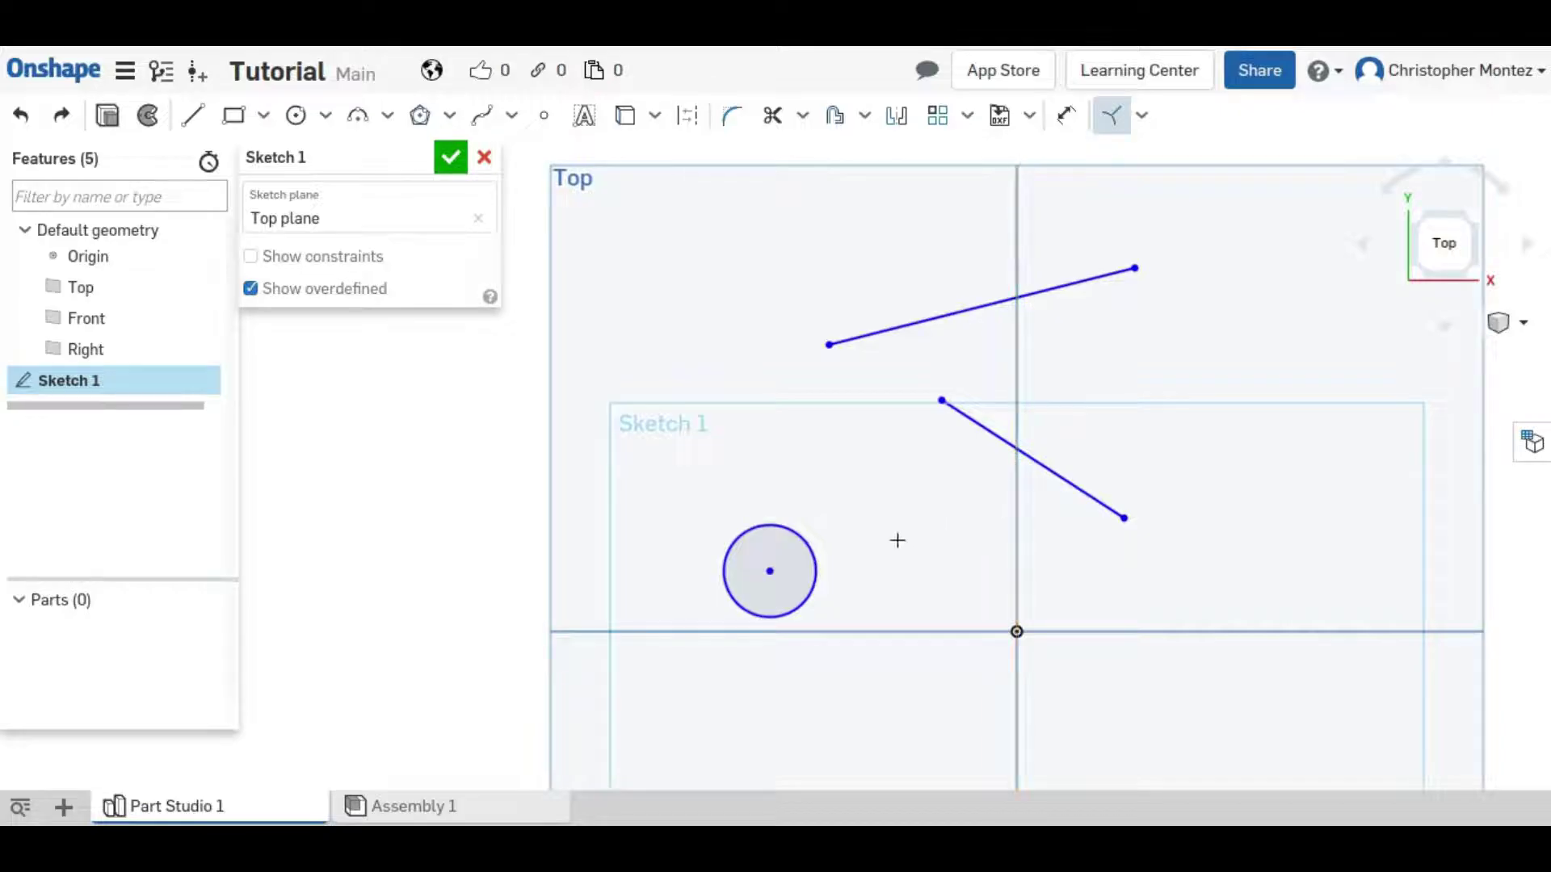
{"action": "left_click", "coordinate": [802, 543]}
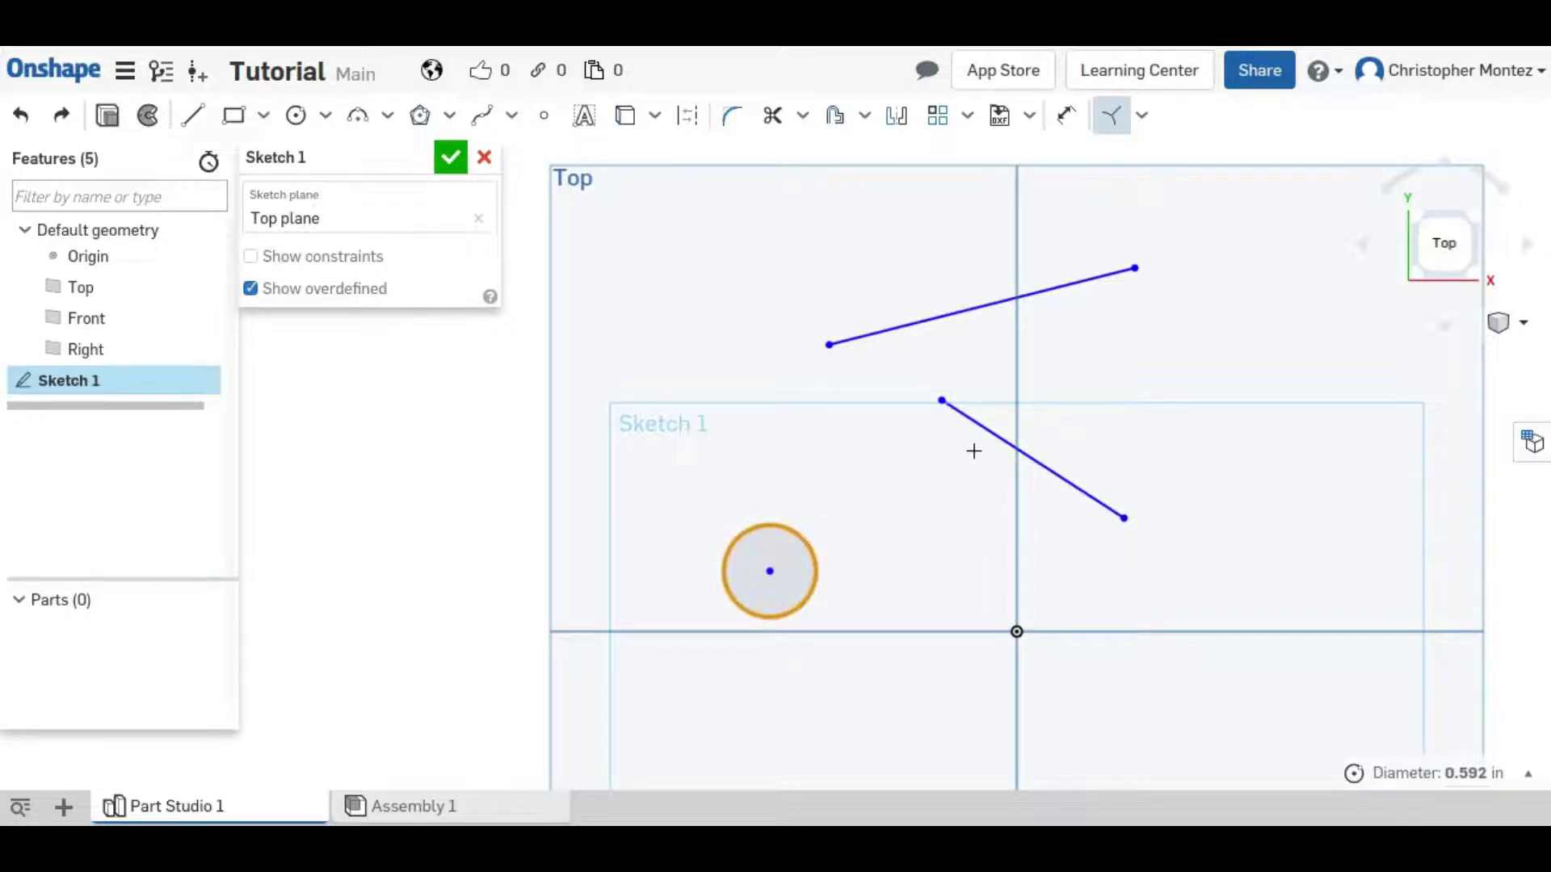
{"action": "left_click", "coordinate": [983, 429]}
{"action": "scroll", "coordinate": [949, 428], "scroll_direction": "up", "scroll_amount": 5}
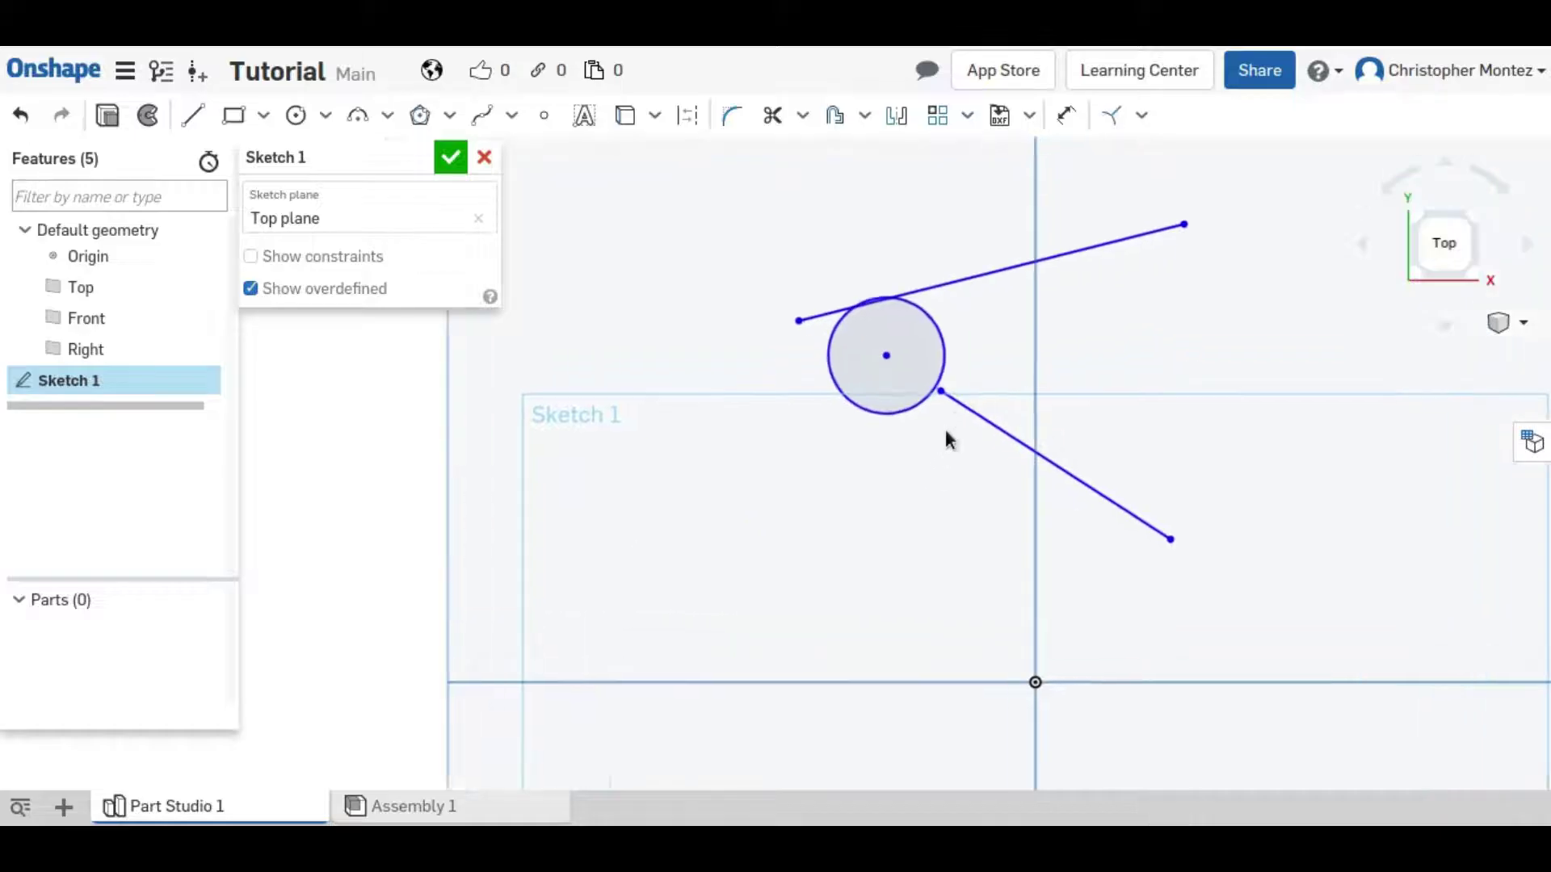
- Move the lower line's endpoints to test the normal constraint, then undo the moves and the constraint
{"action": "left_click_drag", "start_coordinate": [937, 385], "coordinate": [875, 356]}
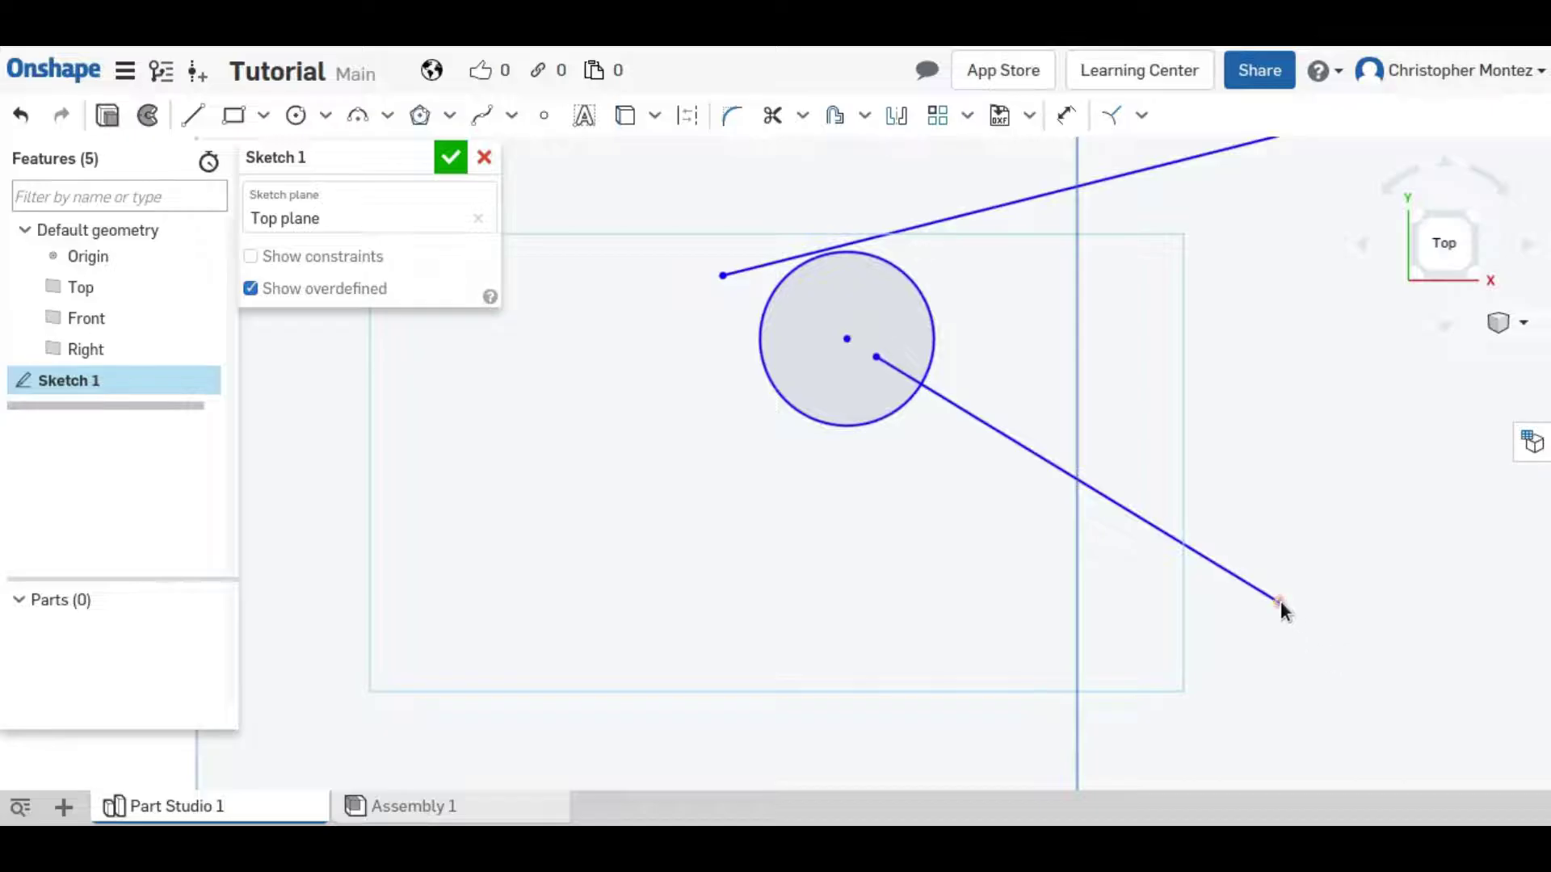
{"action": "mouse_move", "coordinate": [1281, 604]}
{"action": "left_mouse_down"}
{"action": "mouse_move", "coordinate": [980, 651]}
{"action": "mouse_move", "coordinate": [735, 561]}
{"action": "mouse_move", "coordinate": [720, 378]}
{"action": "mouse_move", "coordinate": [724, 436]}
{"action": "mouse_move", "coordinate": [992, 521]}
{"action": "mouse_move", "coordinate": [1130, 461]}
{"action": "left_mouse_up"}
{"action": "key", "text": "ctrl+z"}
{"action": "key", "text": "ctrl+z"}
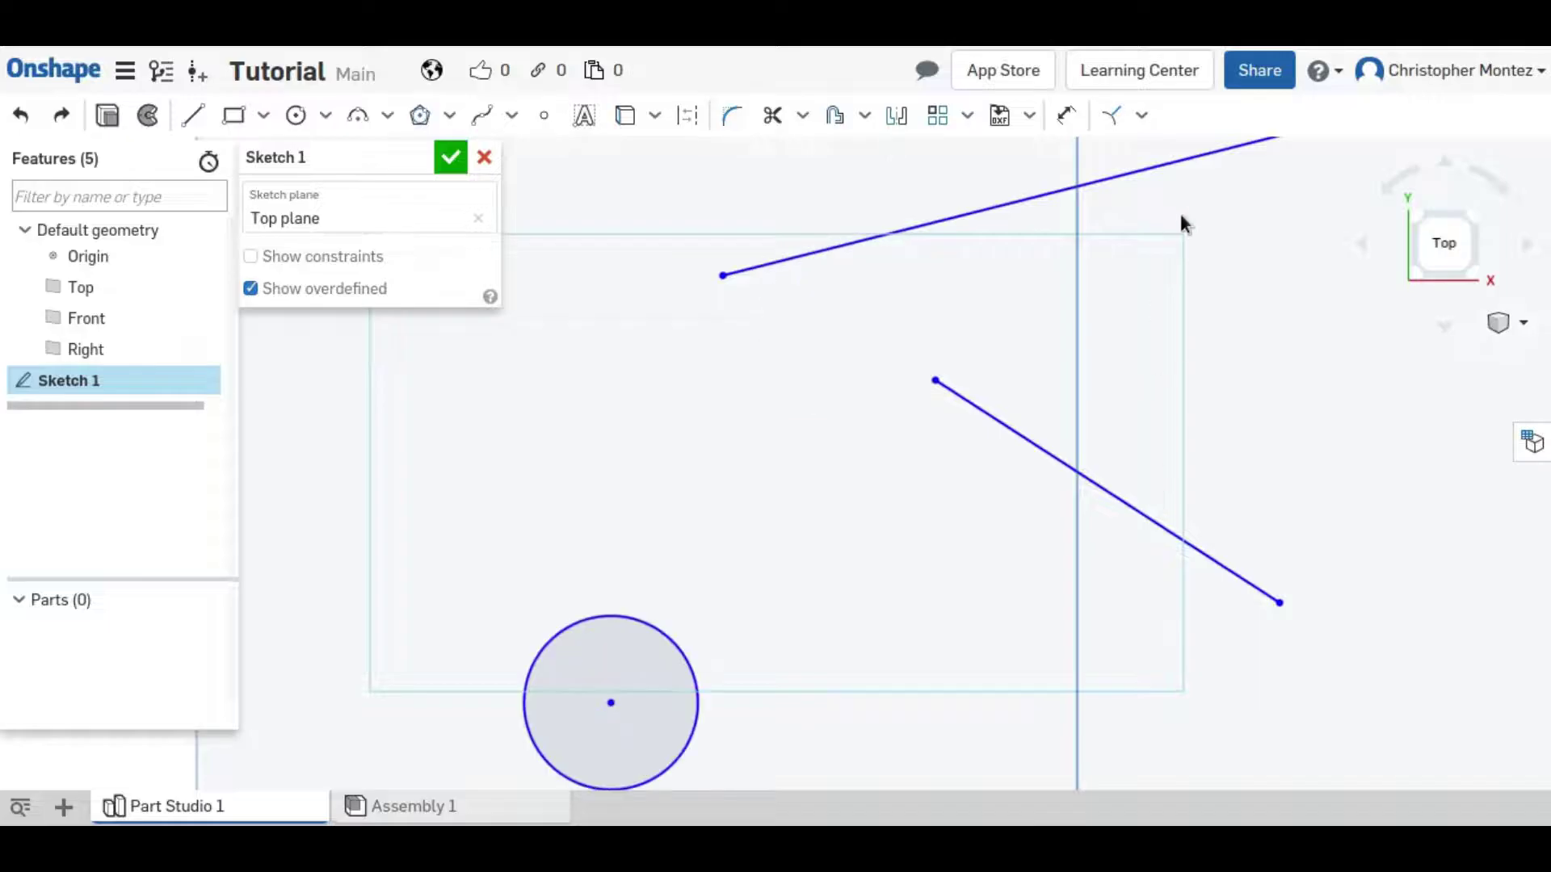
- Move the upper line's left endpoint down and to the left, and place the circle just beneath that line
{"action": "left_click", "coordinate": [1141, 117]}
{"action": "scroll", "coordinate": [1243, 403], "scroll_direction": "down", "scroll_amount": 3}
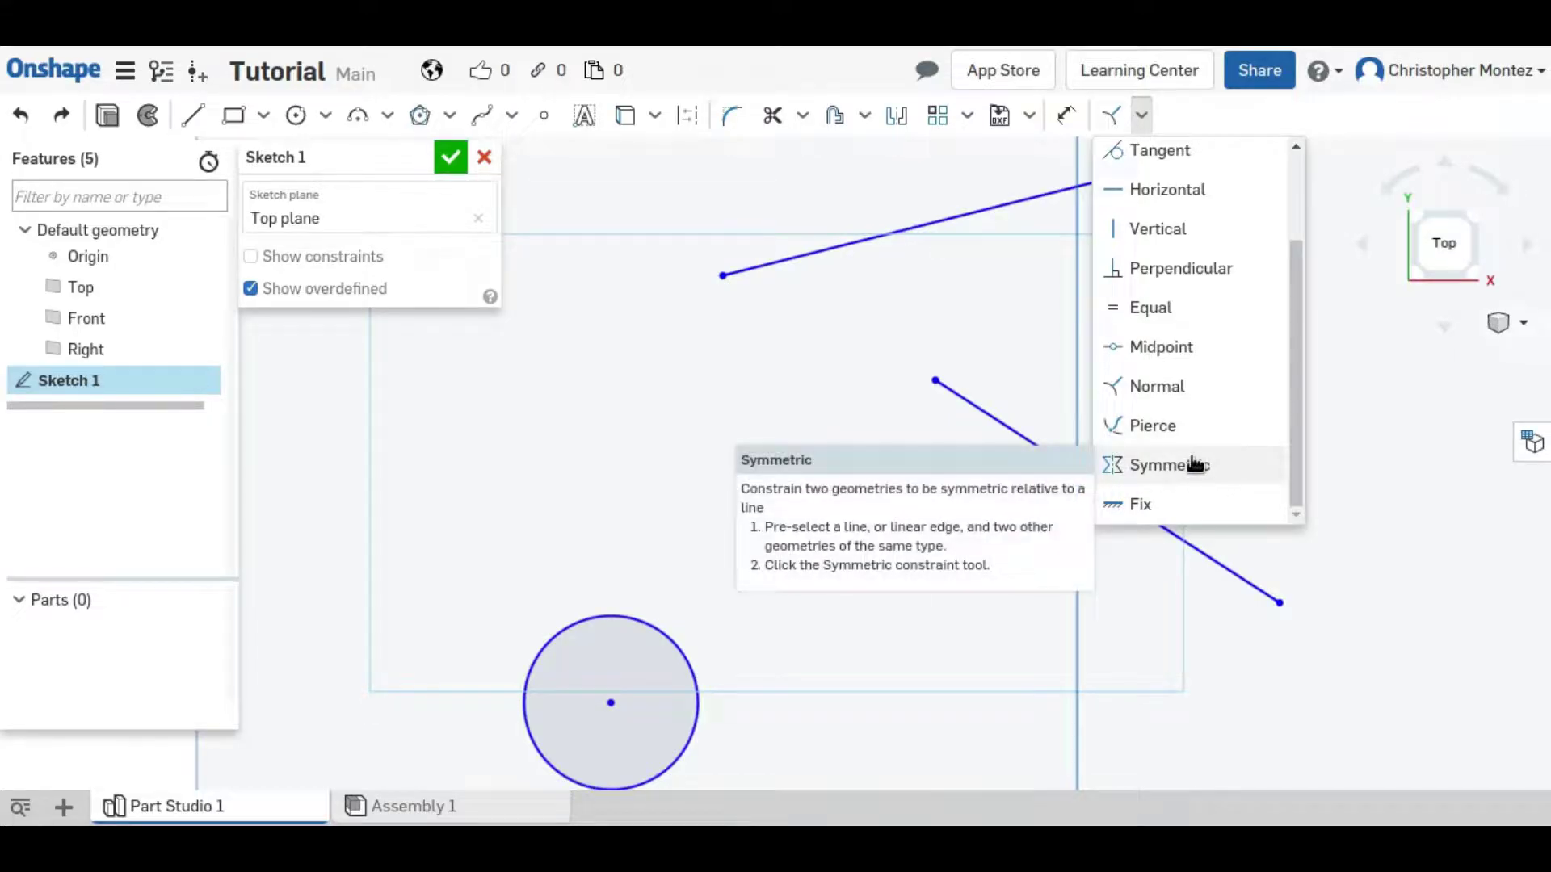
{"action": "left_click", "coordinate": [879, 353]}
{"action": "scroll", "coordinate": [869, 354], "scroll_direction": "down", "scroll_amount": 3}
{"action": "middle_click_drag", "start_coordinate": [871, 364], "coordinate": [928, 560]}
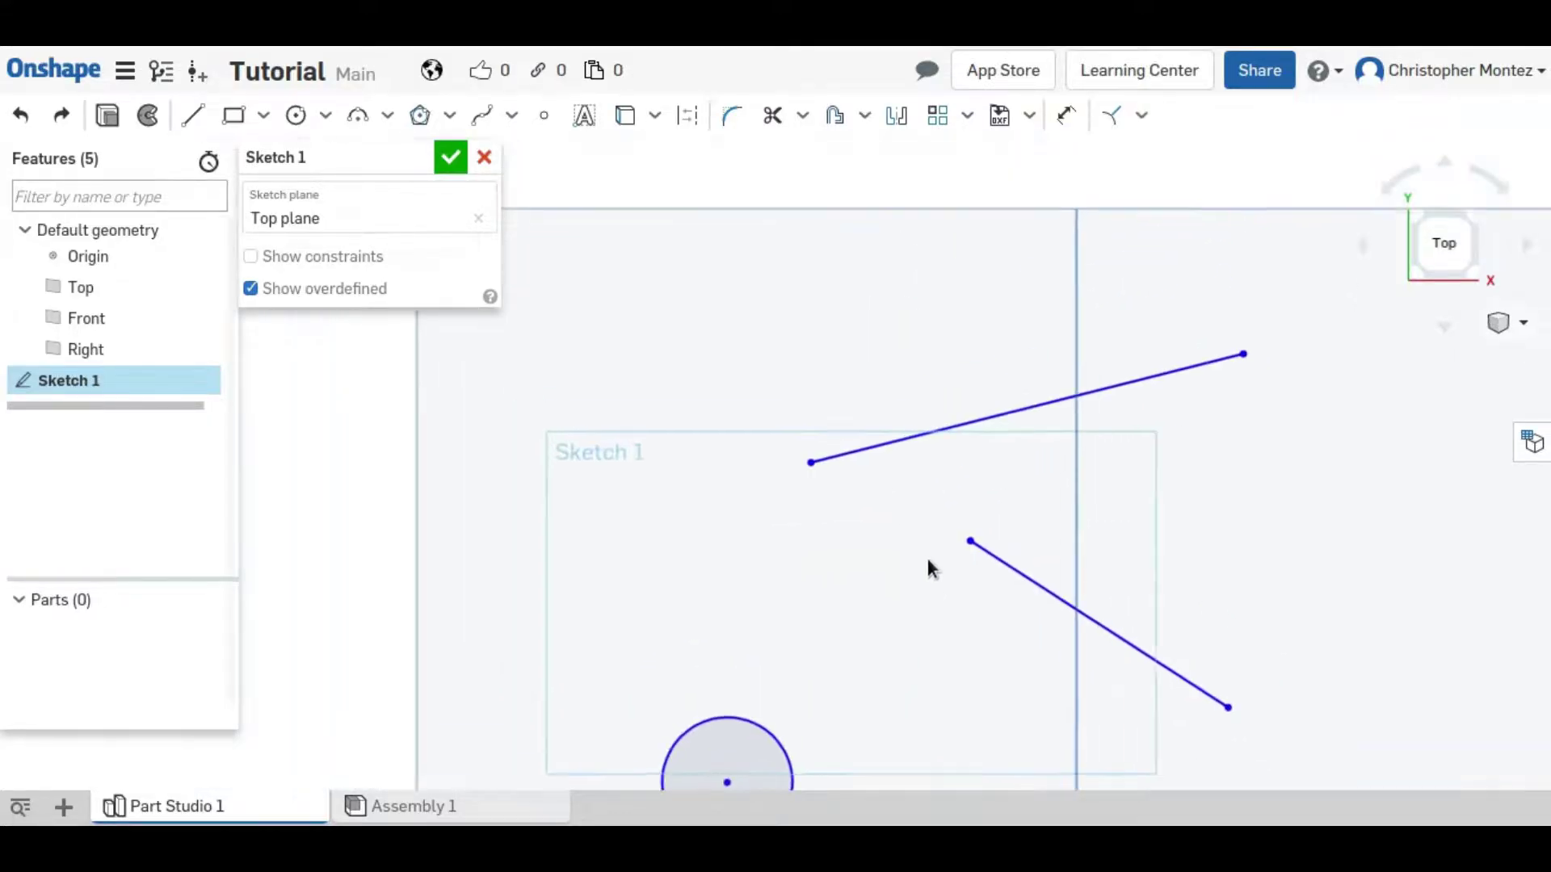
{"action": "scroll", "coordinate": [896, 529], "scroll_direction": "down", "scroll_amount": 2}
{"action": "left_click_drag", "start_coordinate": [842, 488], "coordinate": [701, 626]}
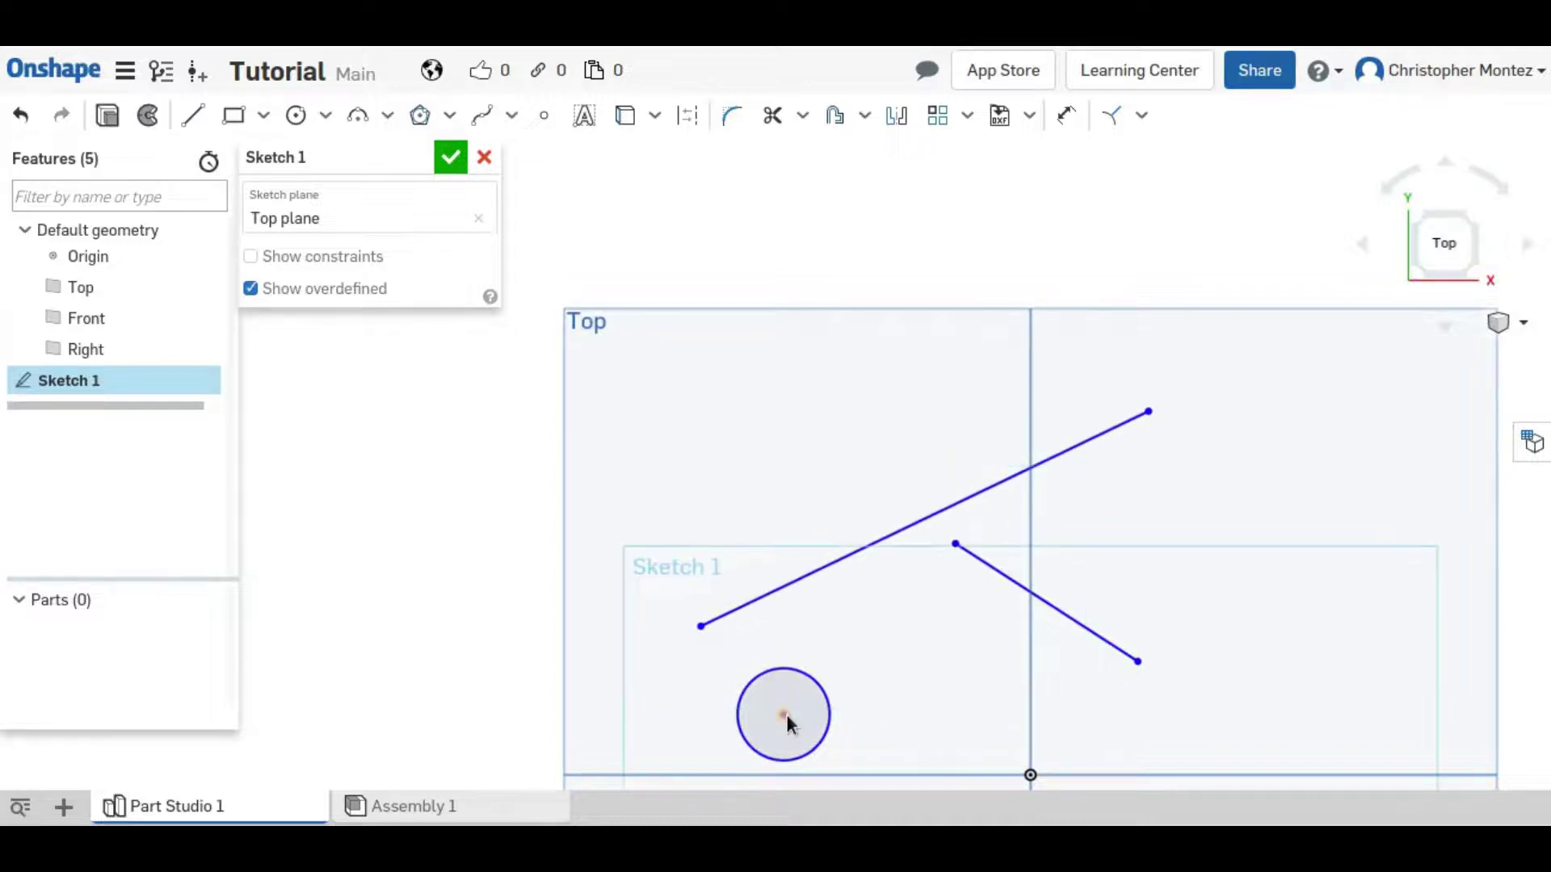
{"action": "left_click_drag", "start_coordinate": [864, 663], "coordinate": [865, 660]}
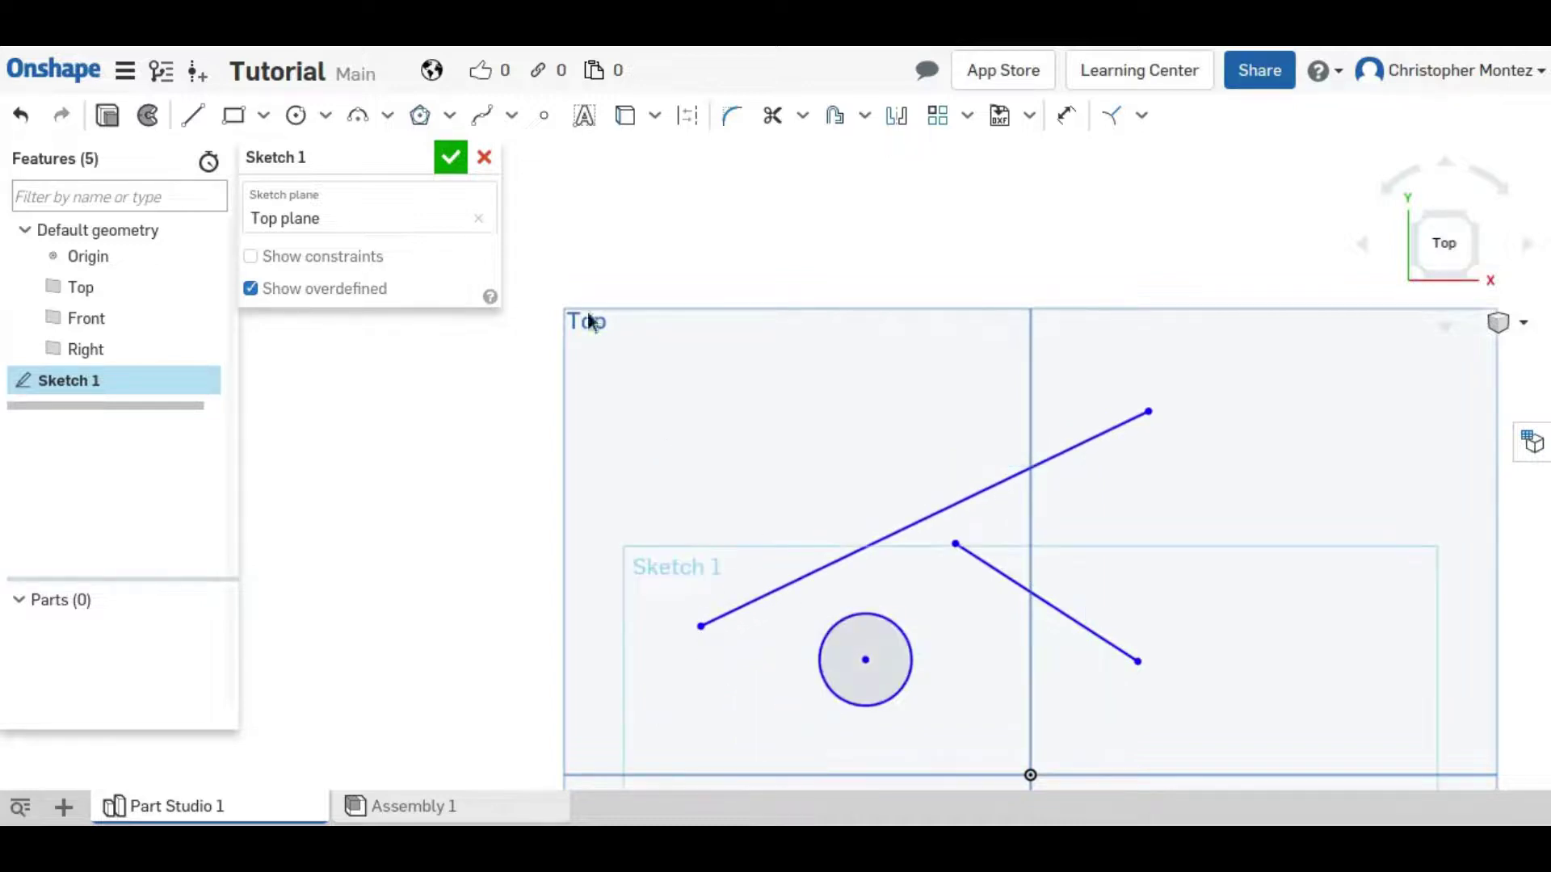
- Sketch a second circle about 0.65 in in diameter above the upper line, opposite the existing circle
{"action": "left_click", "coordinate": [296, 116]}
{"action": "left_click_drag", "start_coordinate": [810, 462], "coordinate": [772, 489]}
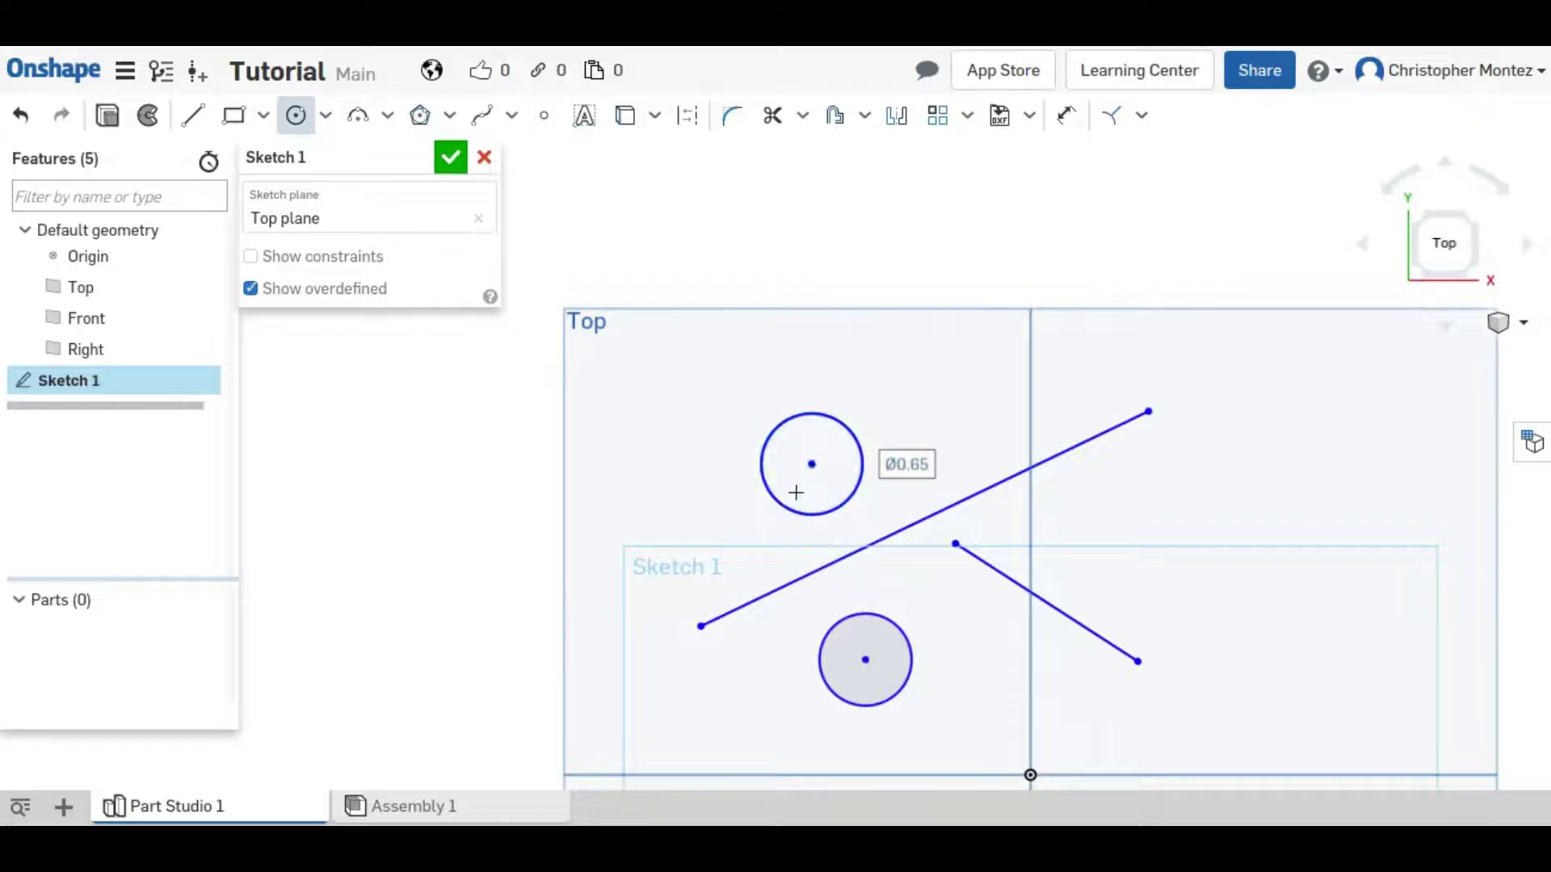
{"action": "key", "text": "Escape"}
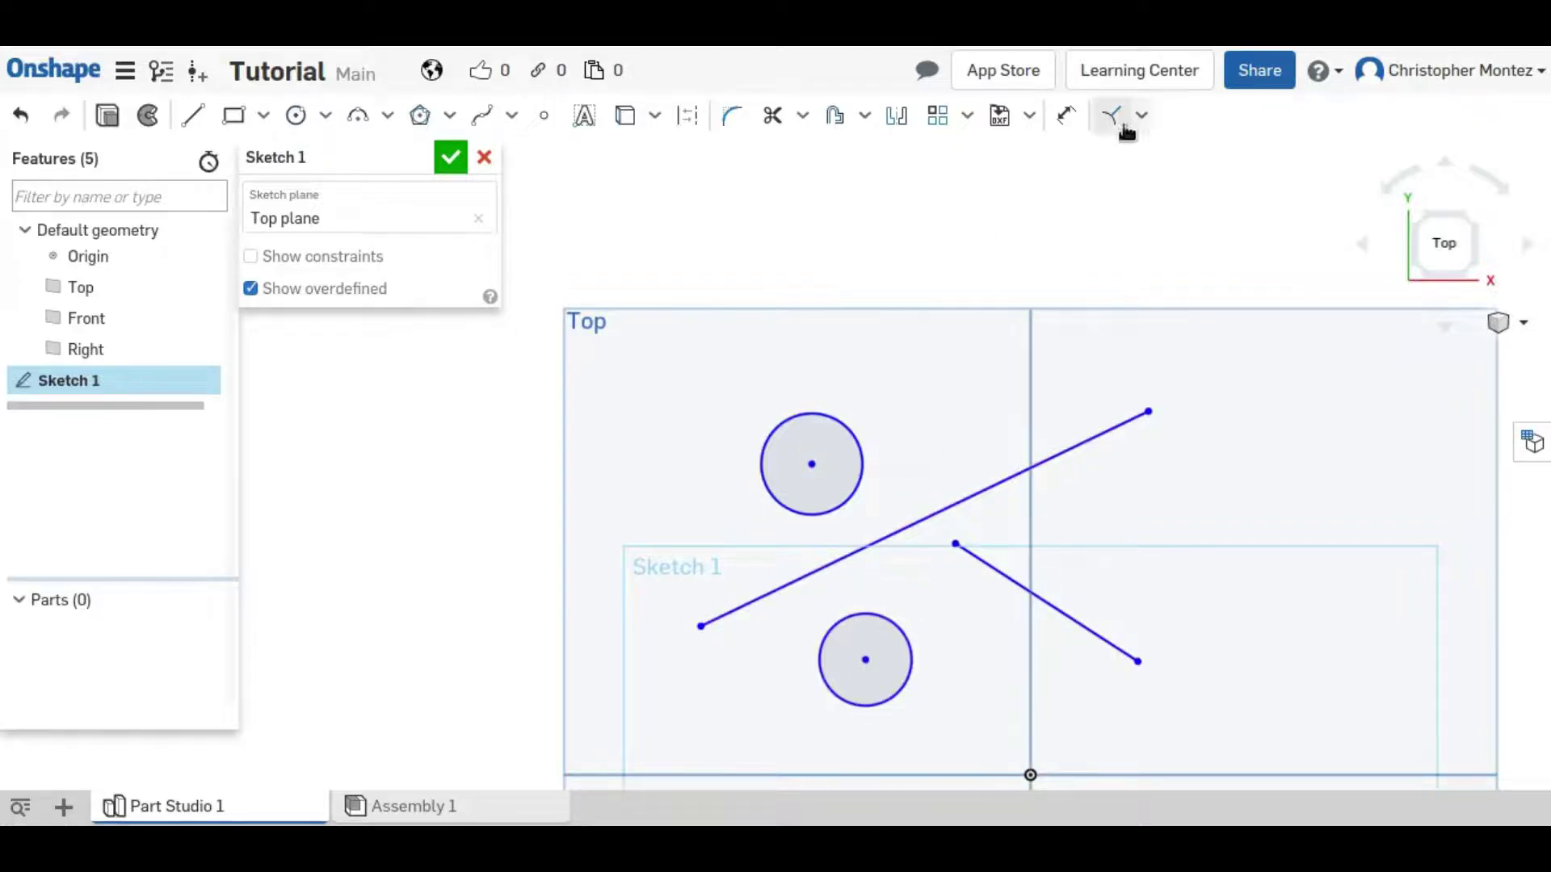
- Constrain the two circle centers symmetric about the upper line
{"action": "left_click", "coordinate": [1143, 116]}
{"action": "scroll", "coordinate": [1214, 480], "scroll_direction": "down", "scroll_amount": 1}
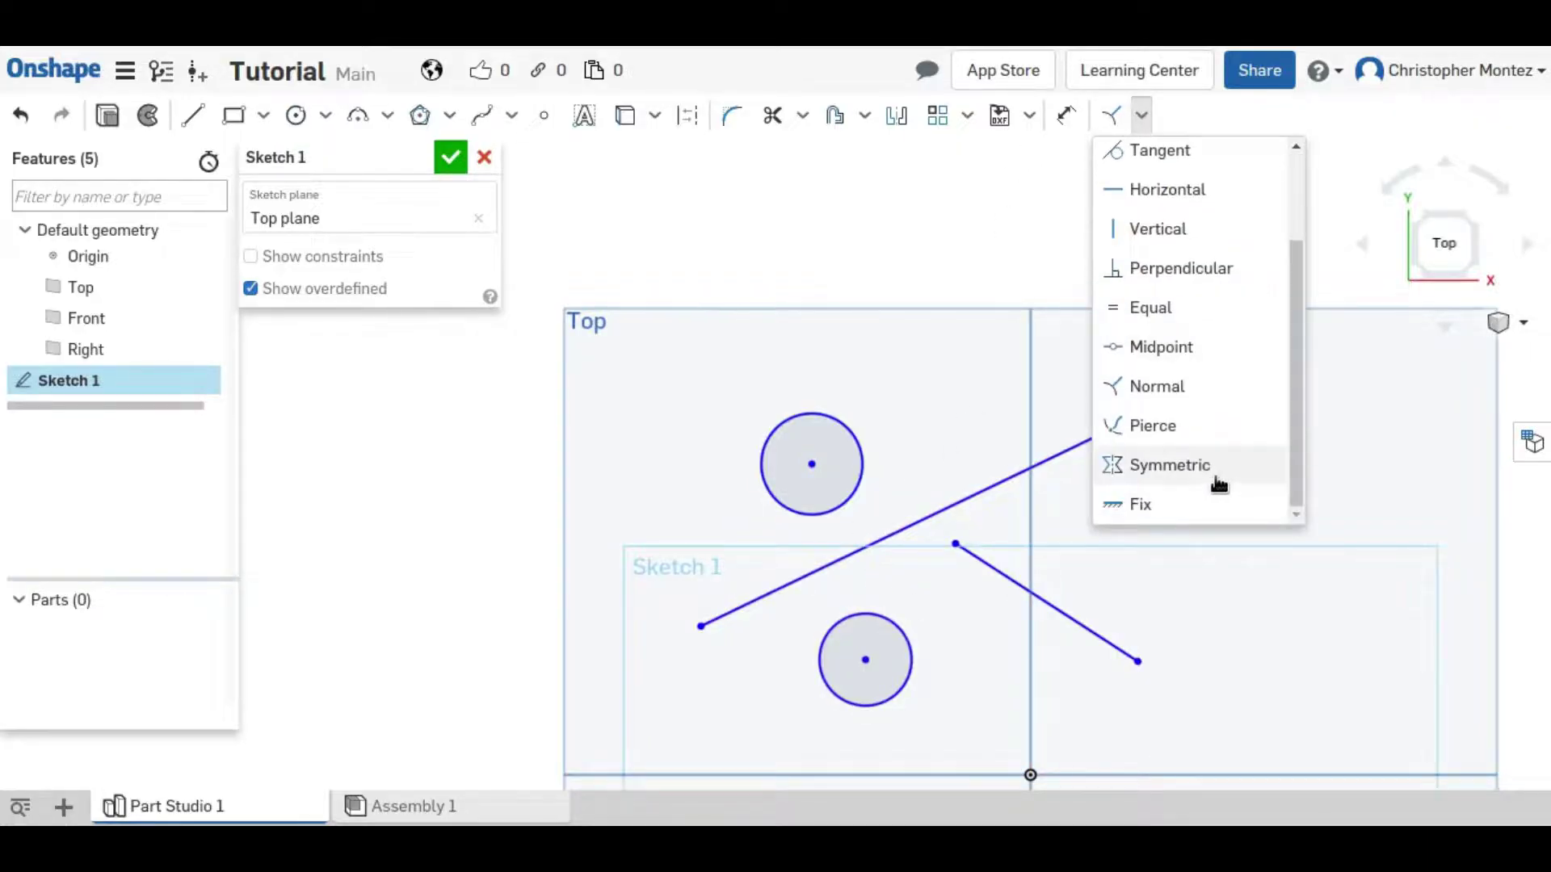
{"action": "left_click", "coordinate": [1212, 469]}
{"action": "left_click", "coordinate": [866, 661]}
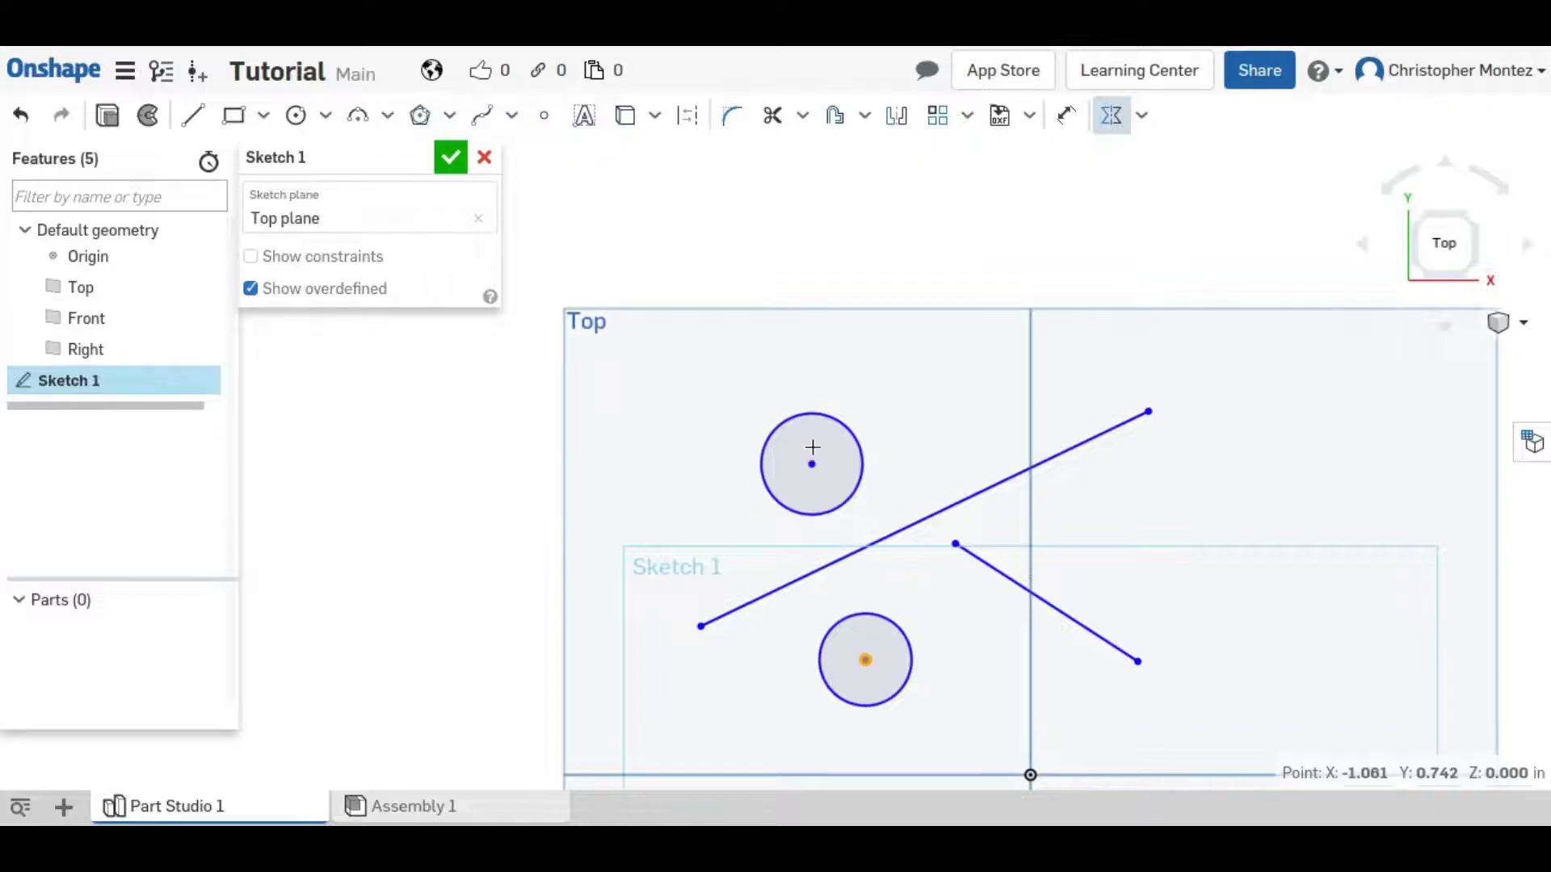
{"action": "left_click", "coordinate": [815, 463]}
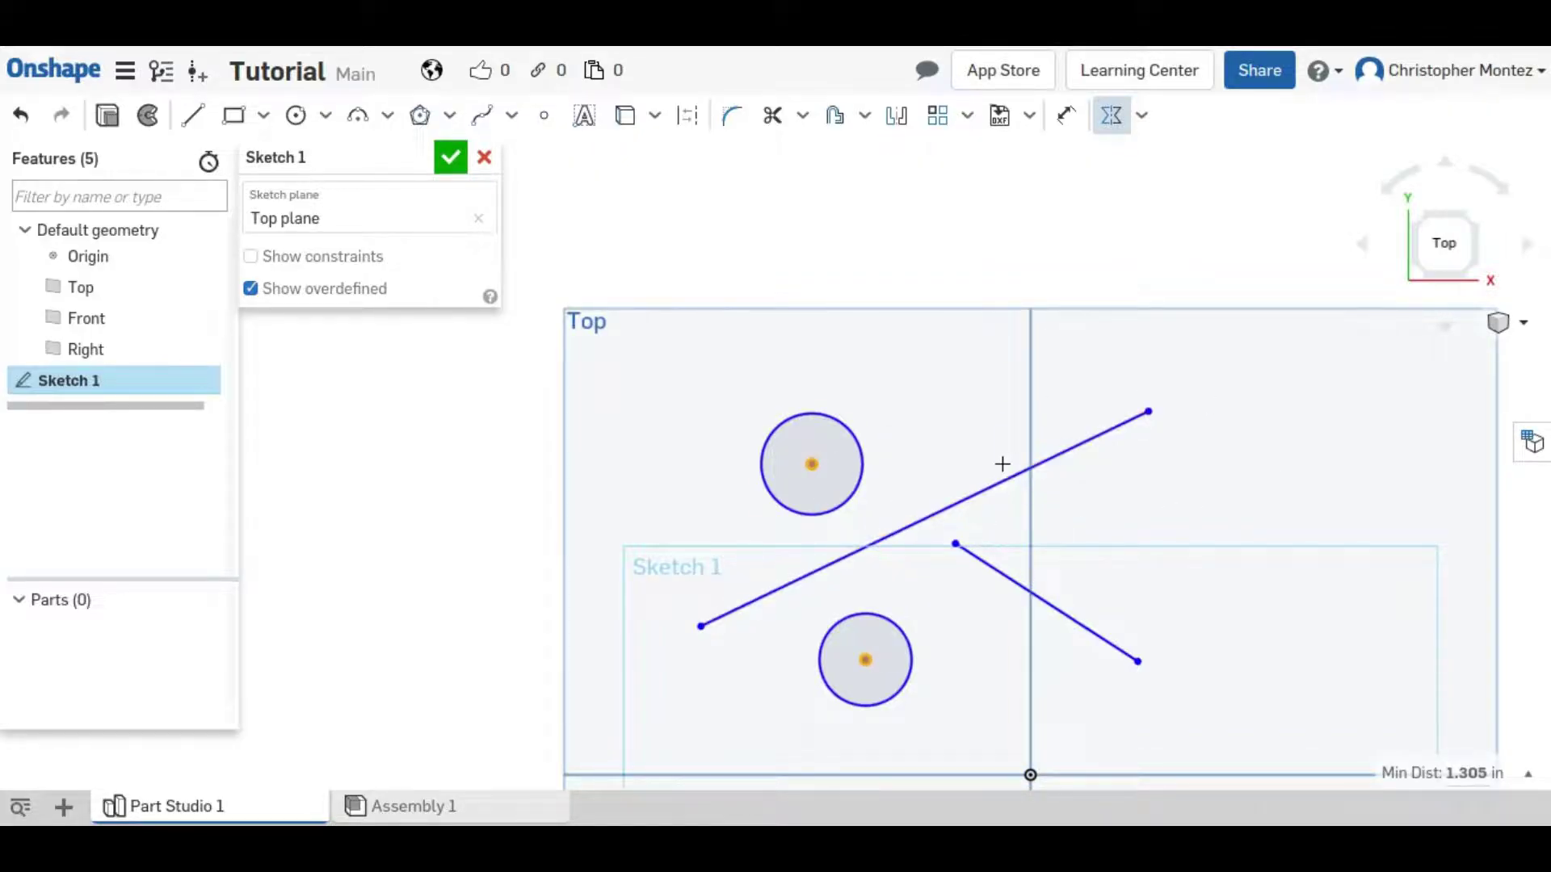
{"action": "left_click_drag", "start_coordinate": [978, 499], "coordinate": [1218, 494]}
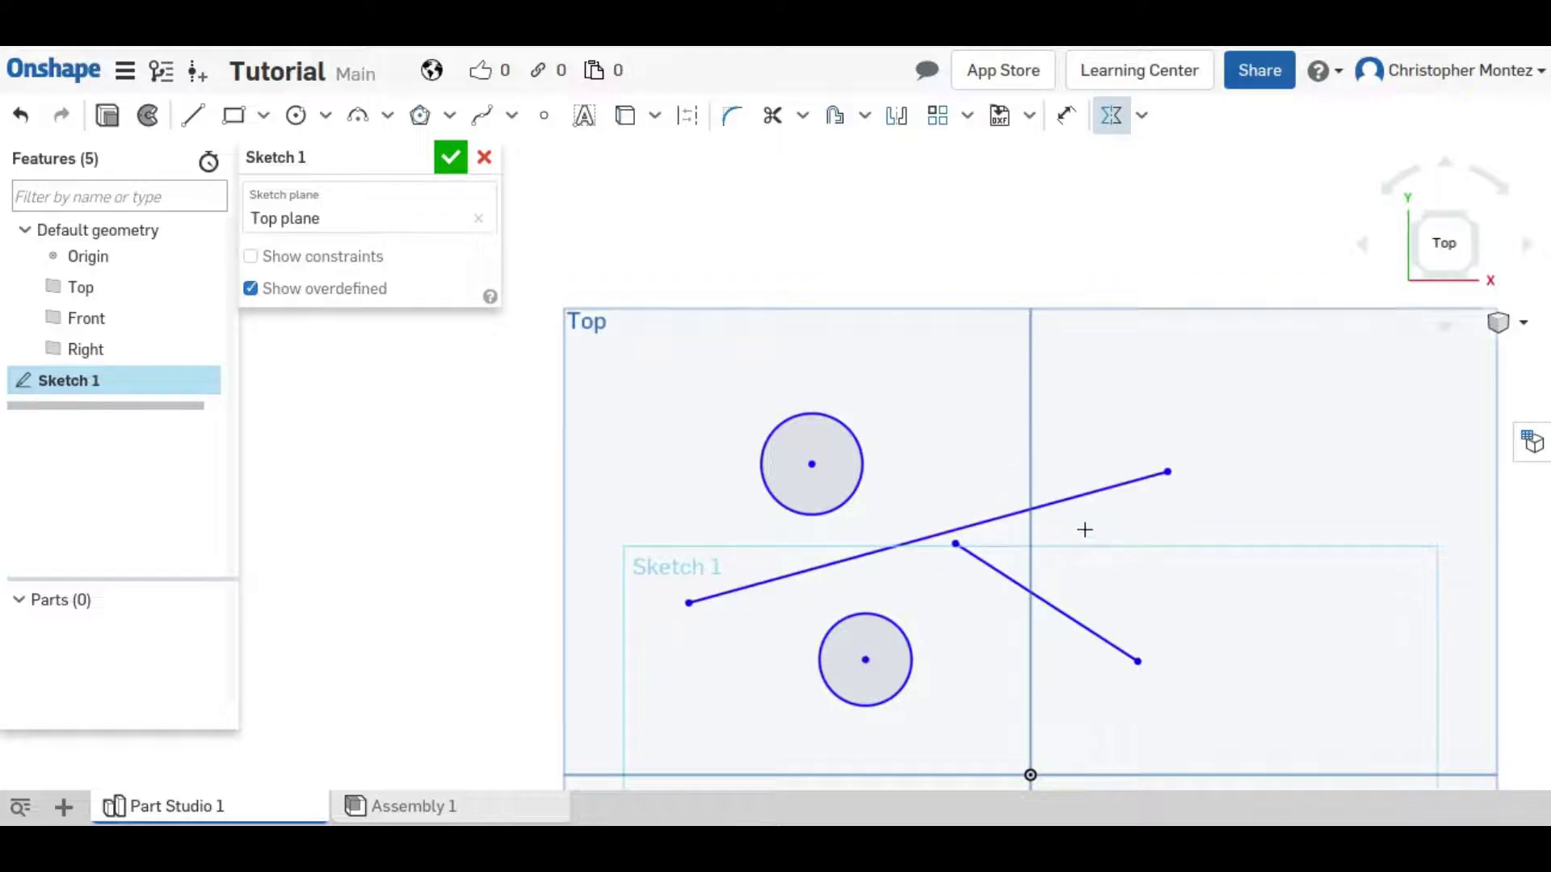
- Move and resize the lower circle to test its symmetry about the upper line, then undo the symmetric constraint
{"action": "left_click_drag", "start_coordinate": [869, 659], "coordinate": [881, 622]}
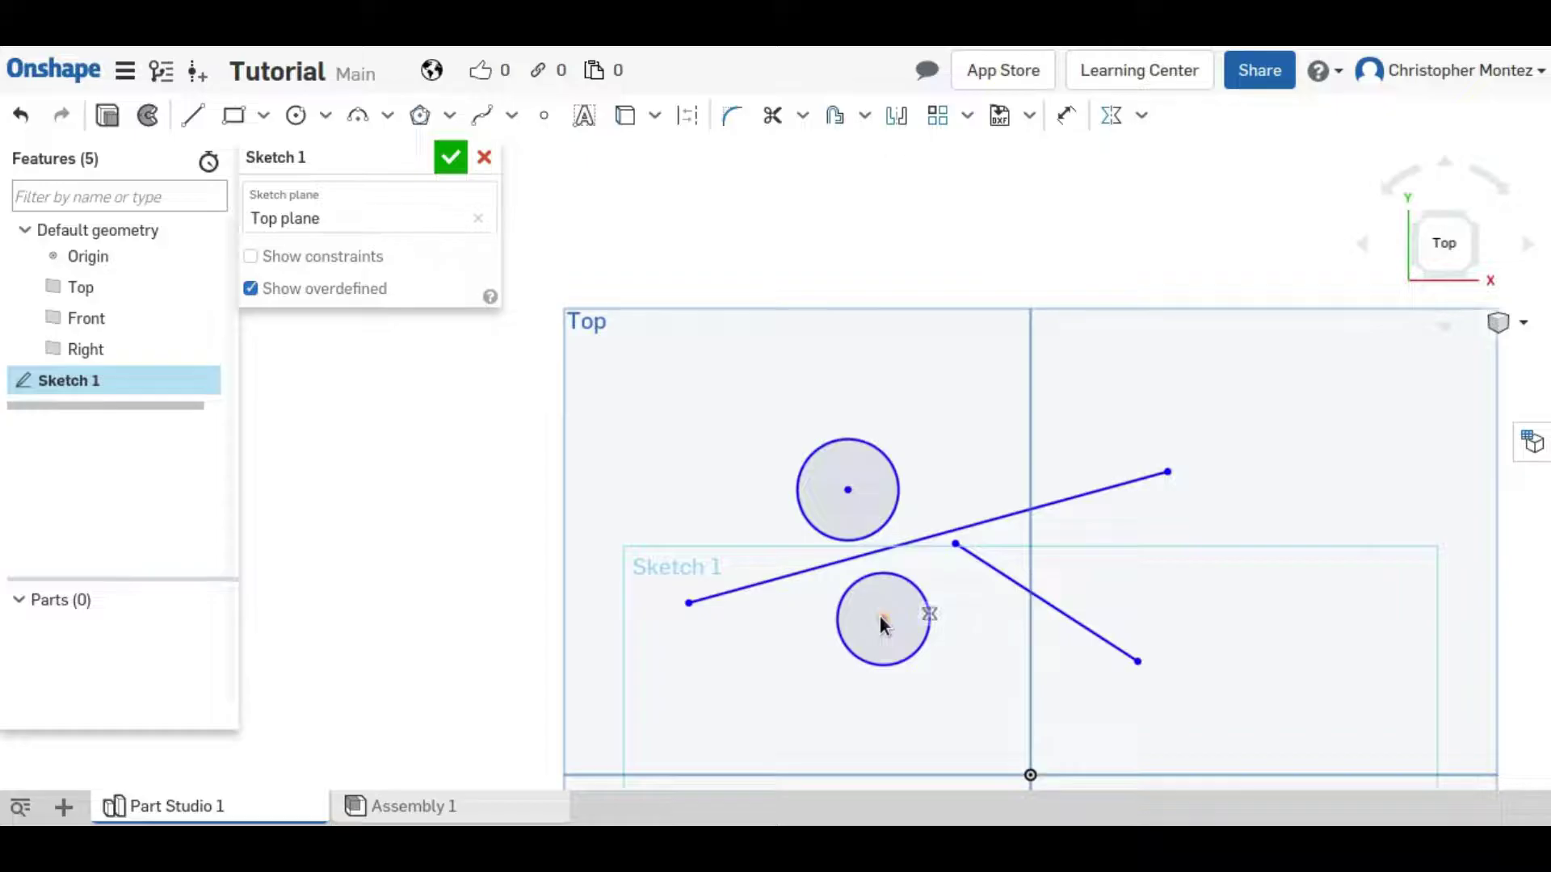
{"action": "left_click", "coordinate": [880, 616]}
{"action": "mouse_move", "coordinate": [915, 650]}
{"action": "left_mouse_down"}
{"action": "mouse_move", "coordinate": [1107, 617]}
{"action": "mouse_move", "coordinate": [1364, 530]}
{"action": "mouse_move", "coordinate": [1135, 646]}
{"action": "mouse_move", "coordinate": [588, 734]}
{"action": "mouse_move", "coordinate": [1053, 675]}
{"action": "mouse_move", "coordinate": [1050, 521]}
{"action": "mouse_move", "coordinate": [872, 719]}
{"action": "mouse_move", "coordinate": [1070, 554]}
{"action": "mouse_move", "coordinate": [841, 468]}
{"action": "mouse_move", "coordinate": [805, 697]}
{"action": "mouse_move", "coordinate": [855, 696]}
{"action": "left_mouse_up"}
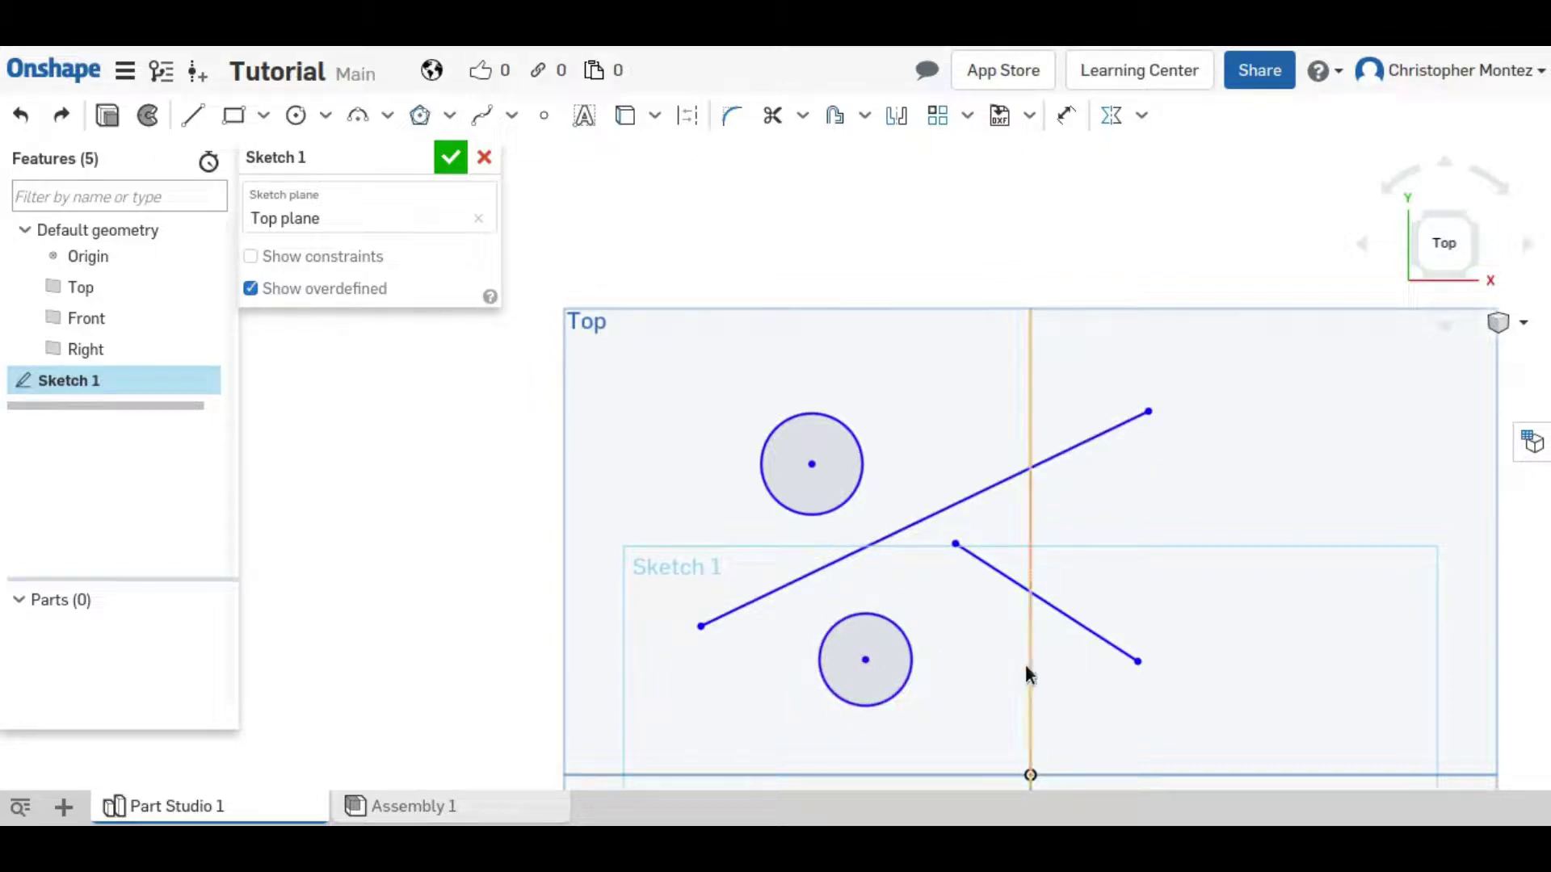
- Constrain the two circle centers symmetric about the vertical axis through the origin
{"action": "left_click", "coordinate": [1113, 114]}
{"action": "left_click", "coordinate": [812, 464]}
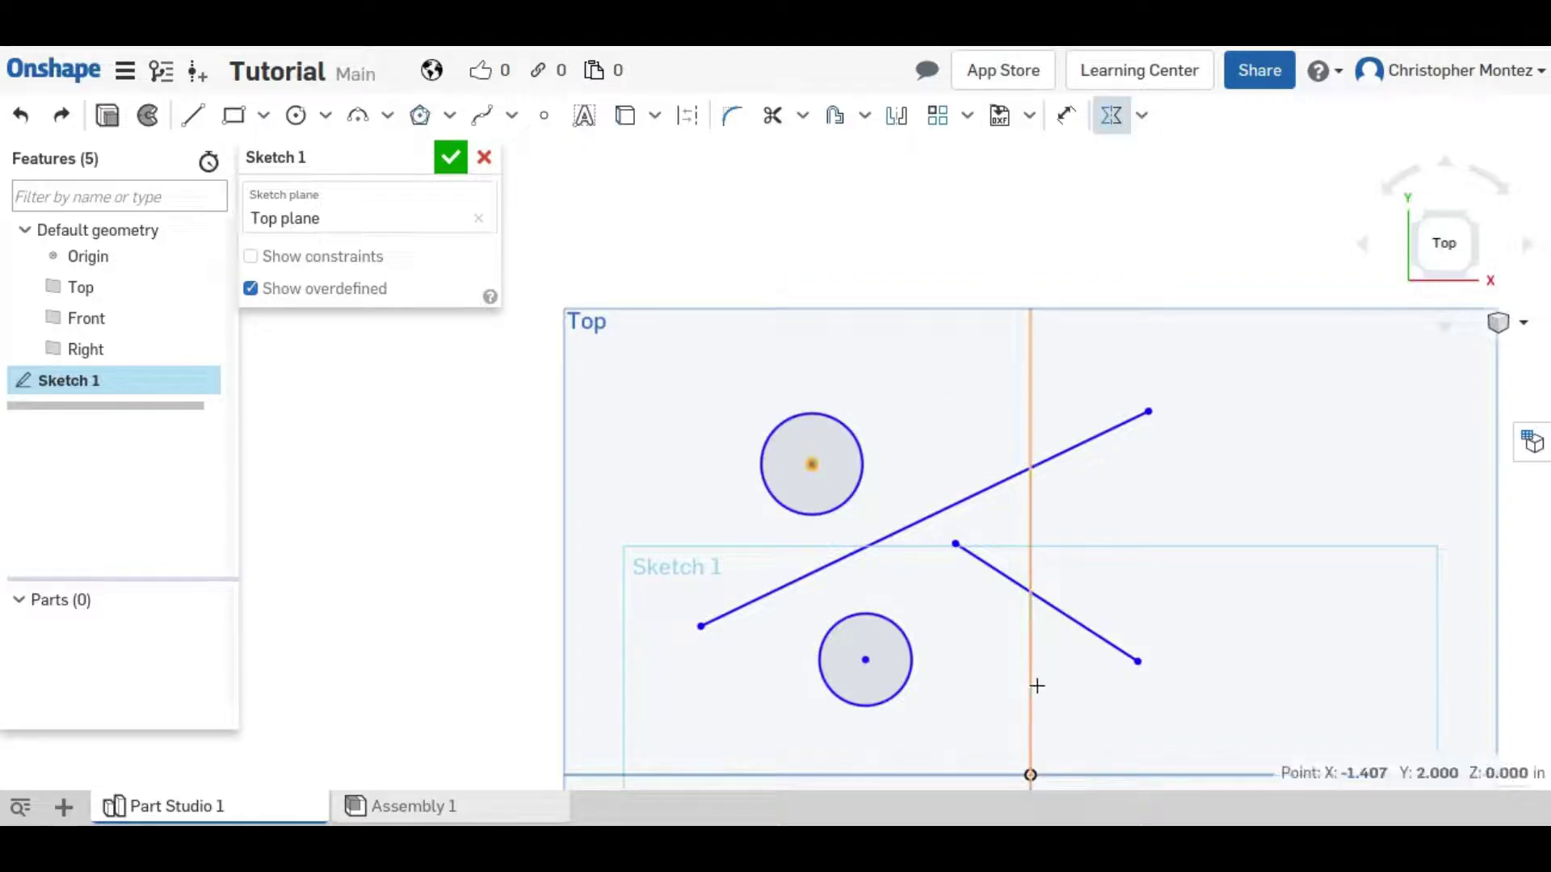
{"action": "left_click", "coordinate": [1031, 682]}
{"action": "left_click", "coordinate": [864, 663]}
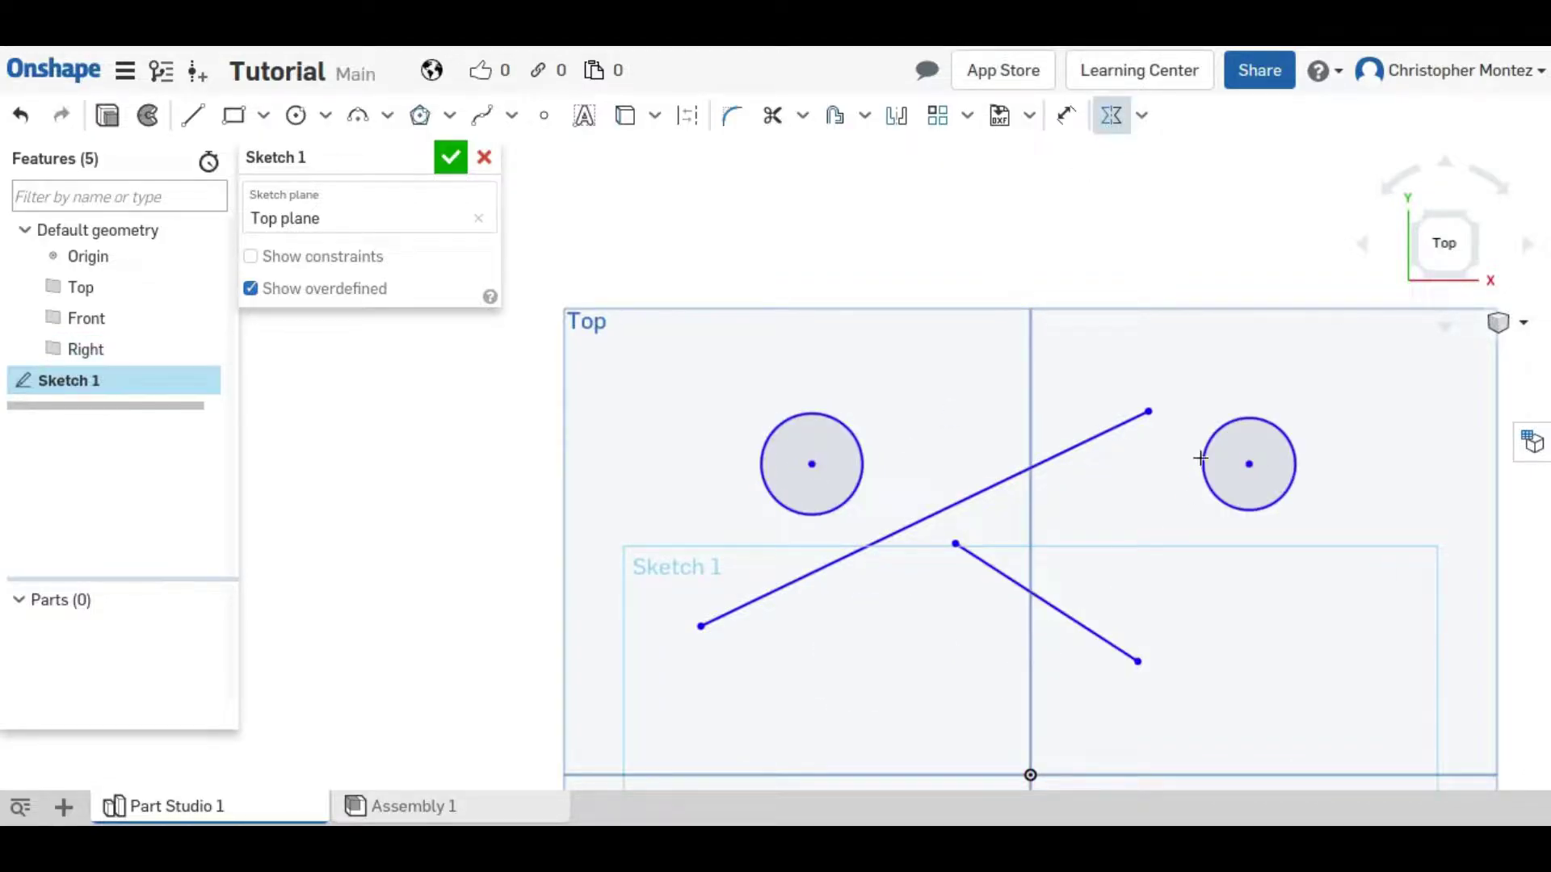
{"action": "key", "text": "Escape"}
- Move the mirrored circle to test symmetry about the vertical axis, then undo the move and the constraint
{"action": "mouse_move", "coordinate": [1250, 466]}
{"action": "left_mouse_down"}
{"action": "mouse_move", "coordinate": [1175, 567]}
{"action": "mouse_move", "coordinate": [1295, 548]}
{"action": "mouse_move", "coordinate": [1088, 582]}
{"action": "mouse_move", "coordinate": [1134, 713]}
{"action": "mouse_move", "coordinate": [911, 674]}
{"action": "mouse_move", "coordinate": [833, 505]}
{"action": "mouse_move", "coordinate": [819, 526]}
{"action": "left_mouse_up"}
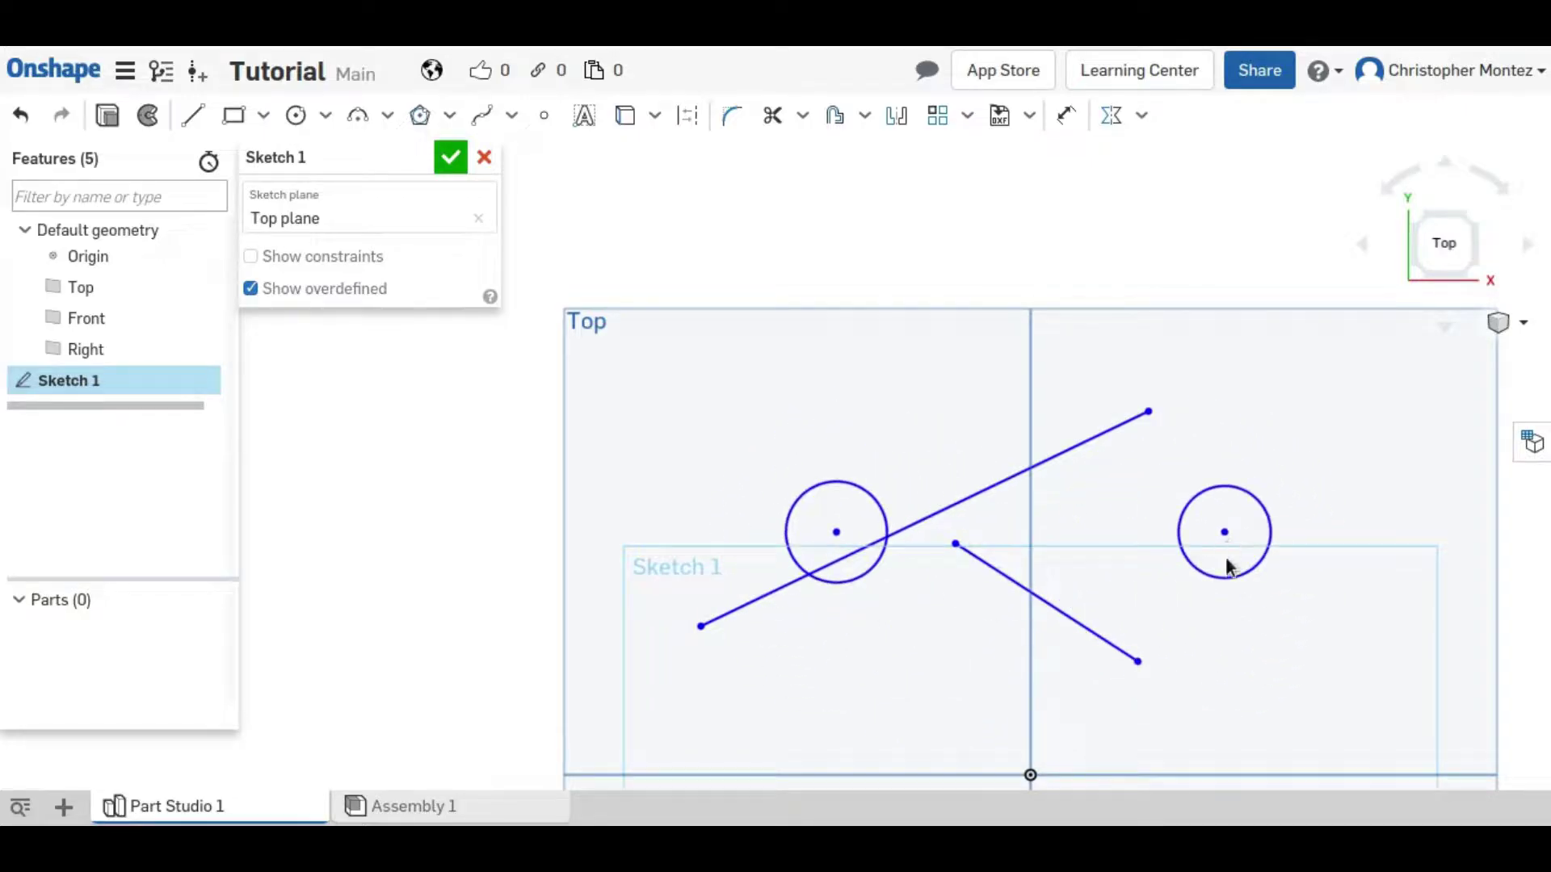
{"action": "key", "text": "ctrl+z"}
{"action": "key", "text": "ctrl+z"}
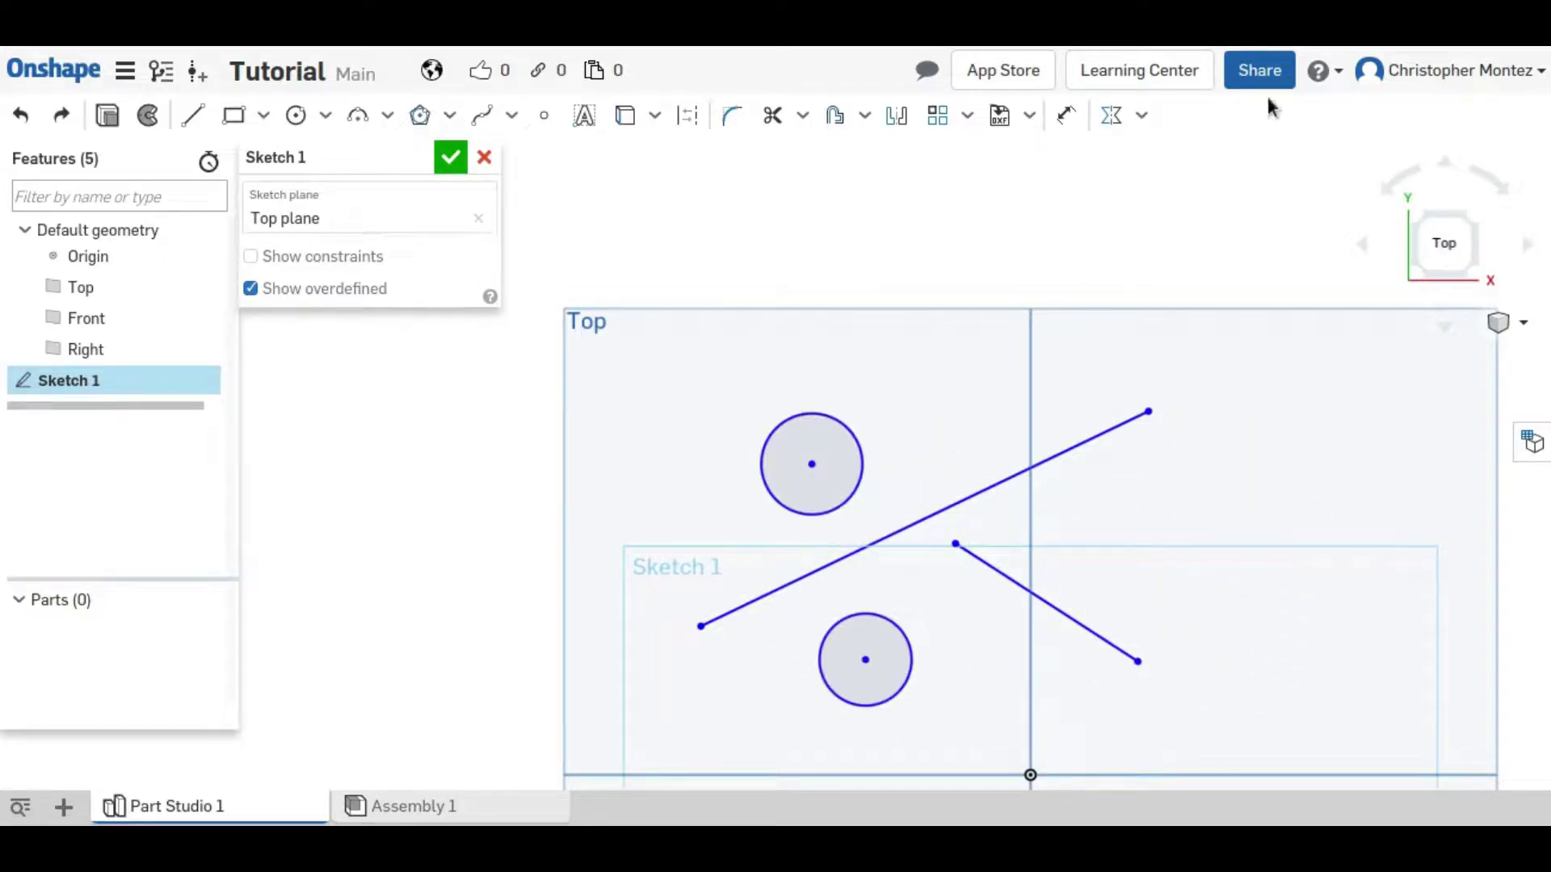
- Apply Fix constraints to the lower line's right endpoint and to the lower circle
{"action": "left_click", "coordinate": [1141, 115]}
{"action": "scroll", "coordinate": [1195, 388], "scroll_direction": "down", "scroll_amount": 3}
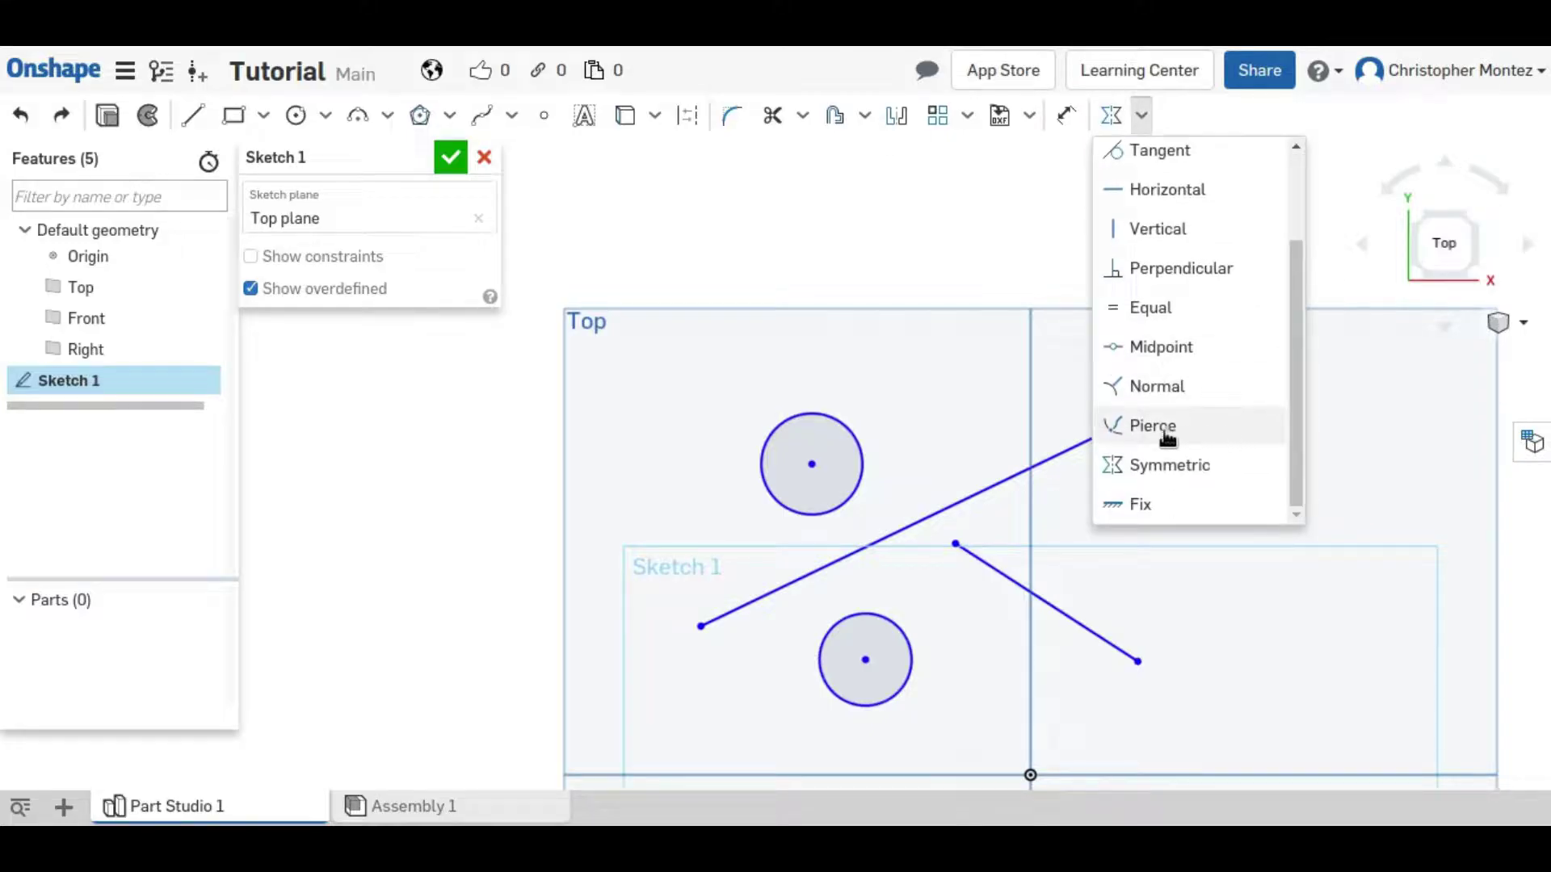
{"action": "left_click", "coordinate": [1203, 506]}
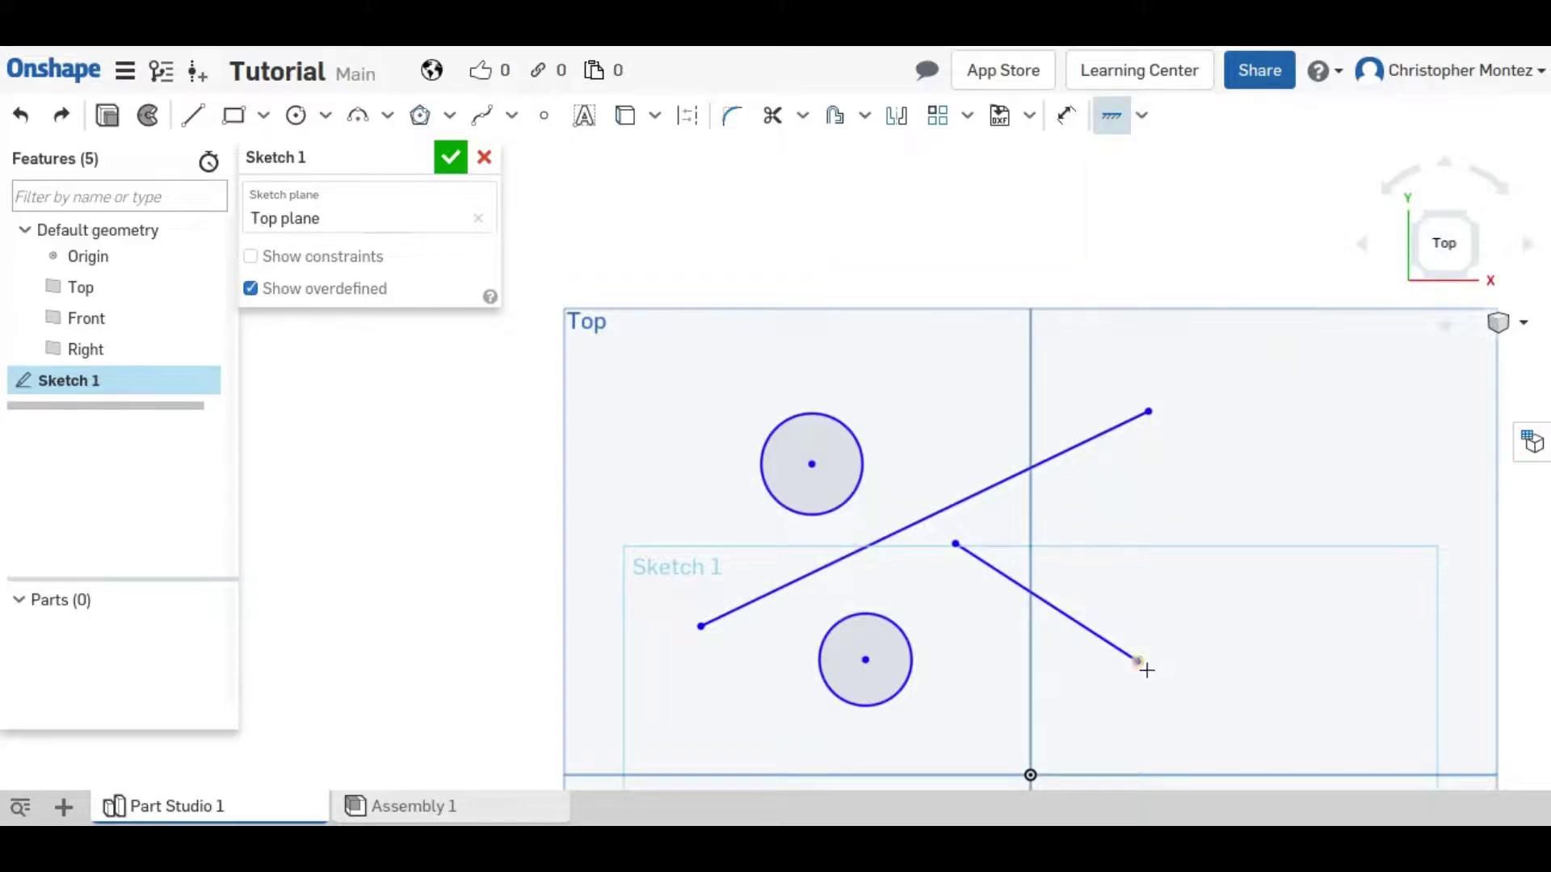
{"action": "left_click", "coordinate": [1138, 663]}
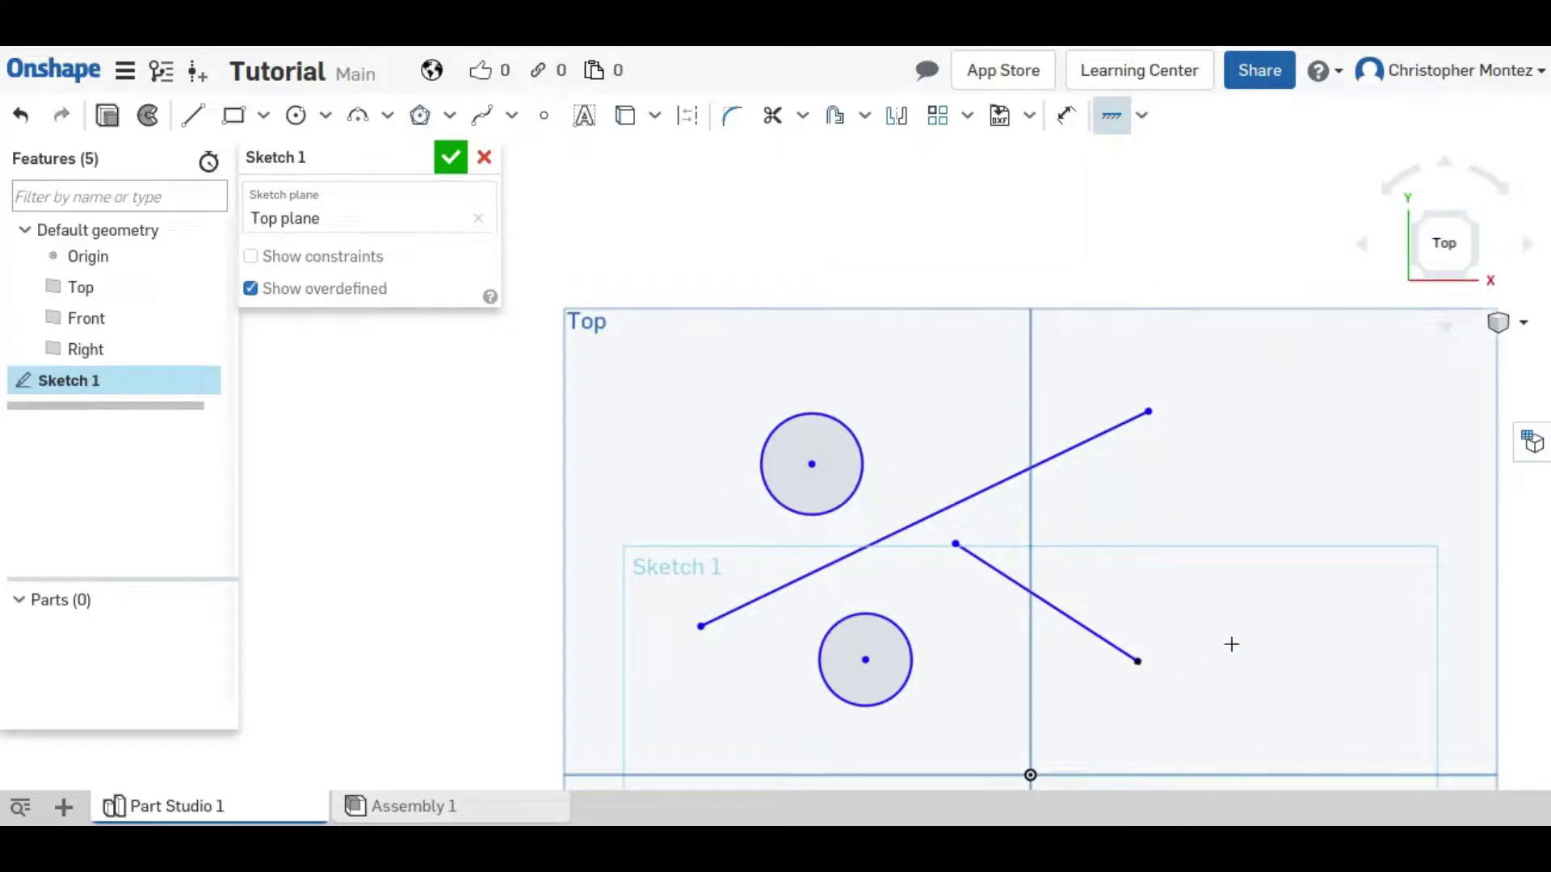
{"action": "left_click", "coordinate": [915, 654]}
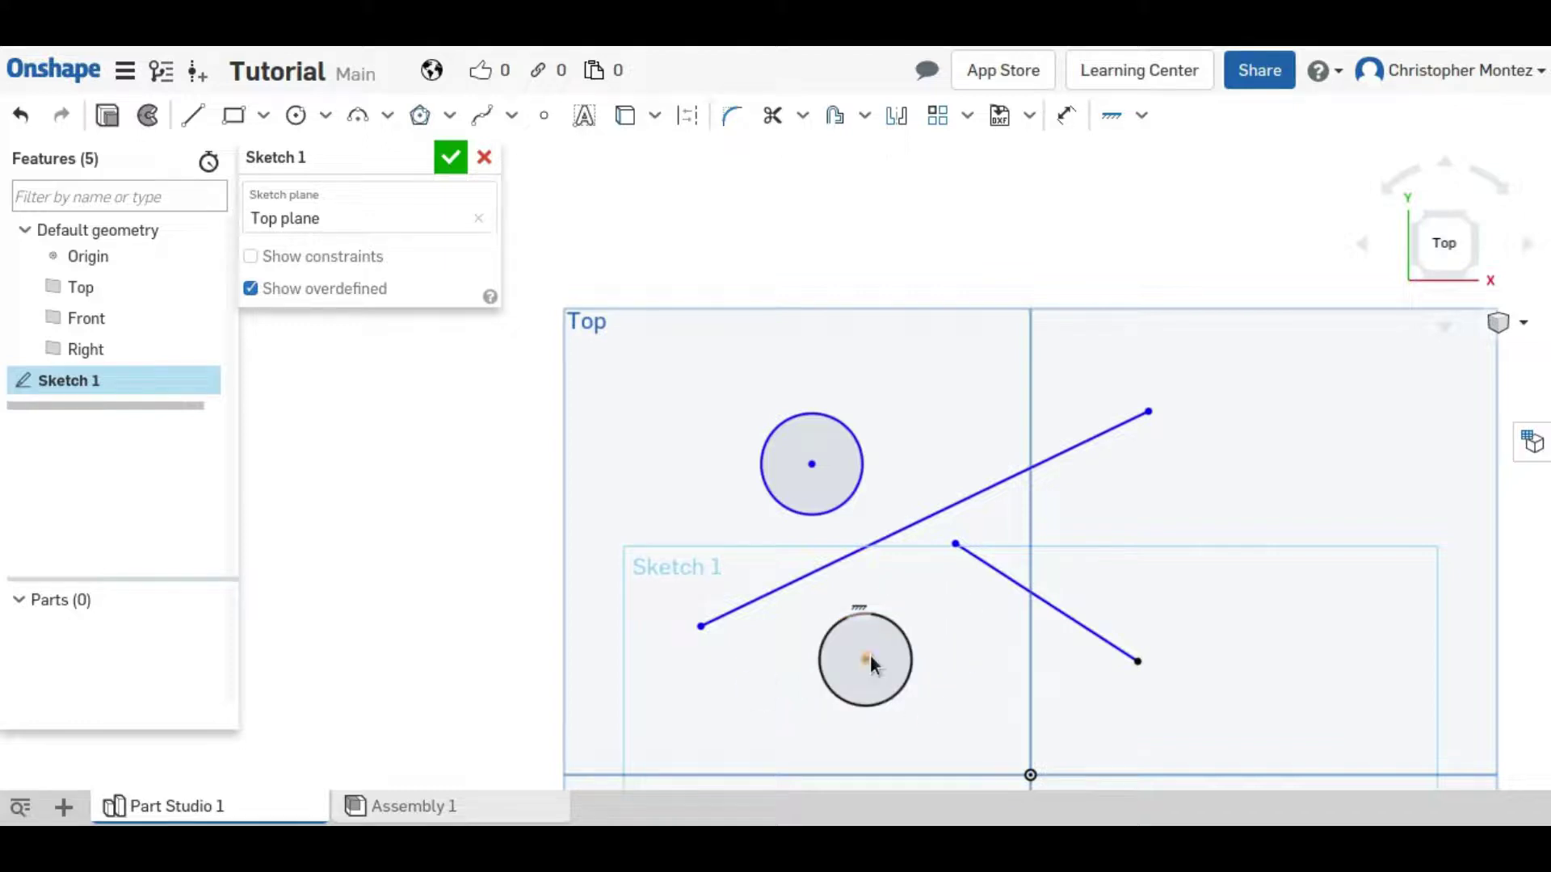
- Try to move the fixed lower circle, then delete its fix constraint
{"action": "mouse_move", "coordinate": [870, 655]}
{"action": "left_mouse_down"}
{"action": "mouse_move", "coordinate": [862, 721]}
{"action": "mouse_move", "coordinate": [952, 696]}
{"action": "mouse_move", "coordinate": [937, 689]}
{"action": "left_mouse_up"}
{"action": "left_click", "coordinate": [909, 668]}
{"action": "left_click", "coordinate": [951, 622]}
{"action": "key", "text": "Delete"}
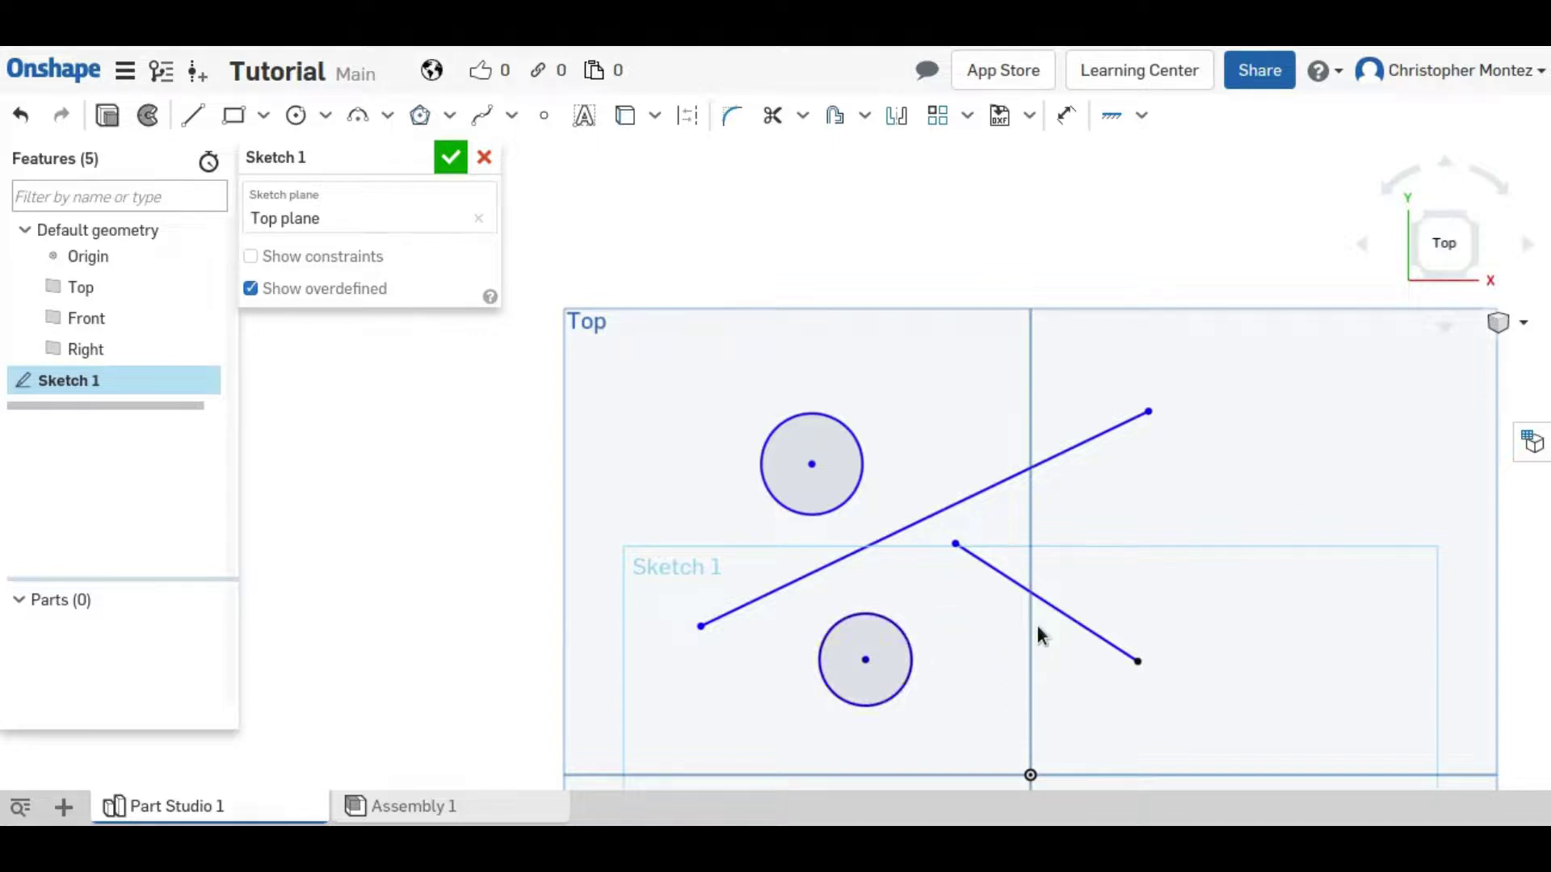
- Enlarge the lower circle and shift it slightly right, then move the lower line's right endpoint up and to the right
{"action": "left_click_drag", "start_coordinate": [906, 695], "coordinate": [931, 724]}
{"action": "mouse_move", "coordinate": [866, 662]}
{"action": "left_mouse_down"}
{"action": "mouse_move", "coordinate": [882, 677]}
{"action": "mouse_move", "coordinate": [897, 665]}
{"action": "left_mouse_up"}
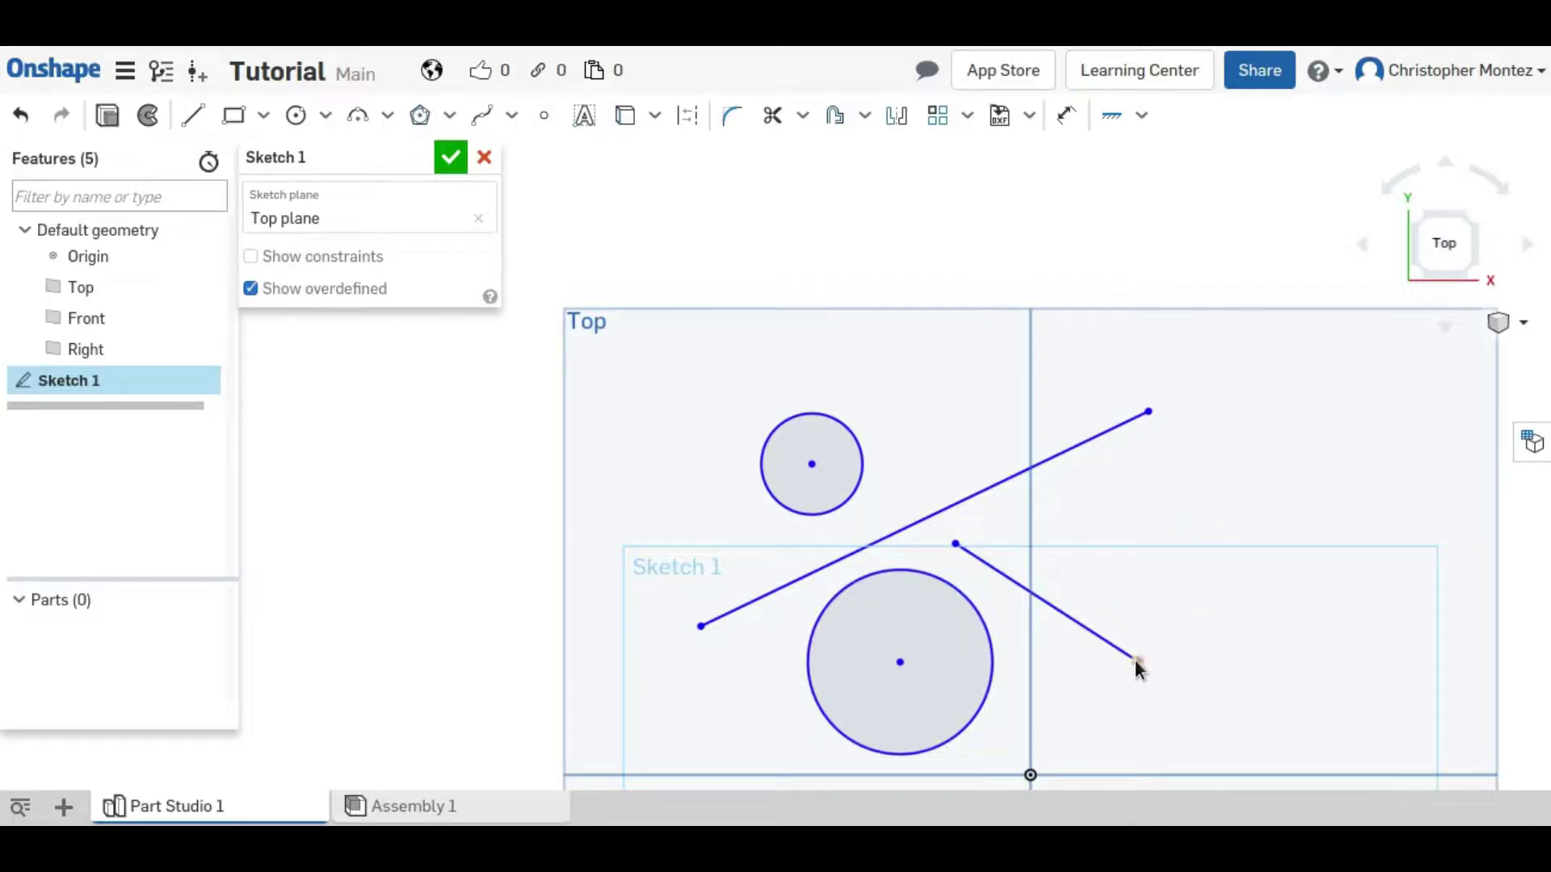
{"action": "mouse_move", "coordinate": [1136, 659]}
{"action": "left_mouse_down"}
{"action": "mouse_move", "coordinate": [1191, 615]}
{"action": "mouse_move", "coordinate": [1176, 633]}
{"action": "left_mouse_up"}
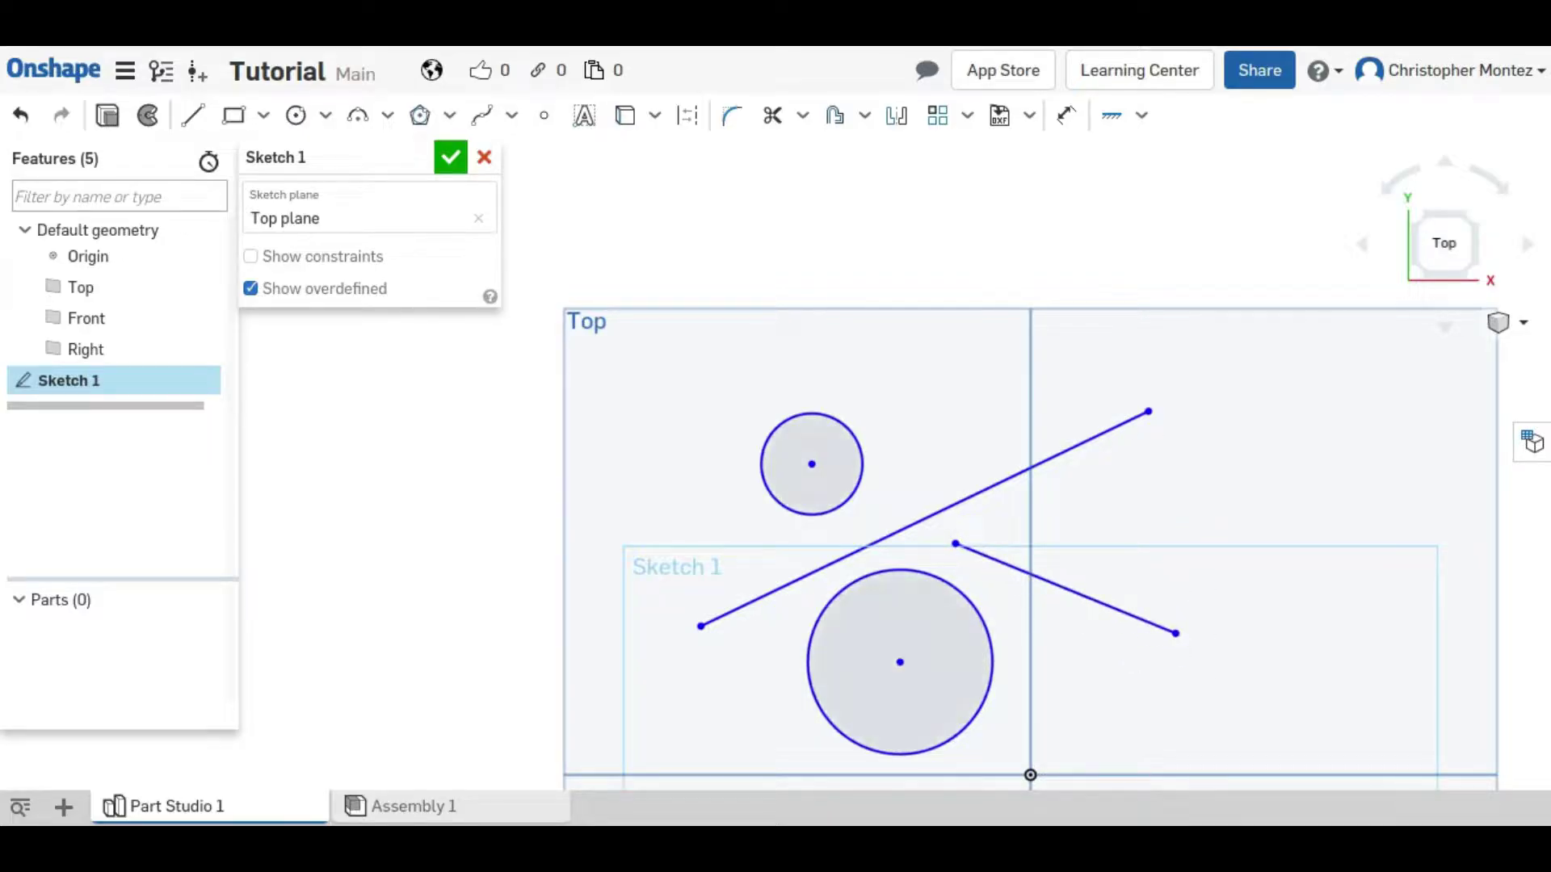
- Constrain the lower line parallel to the upper line
{"action": "left_click", "coordinate": [1142, 119]}
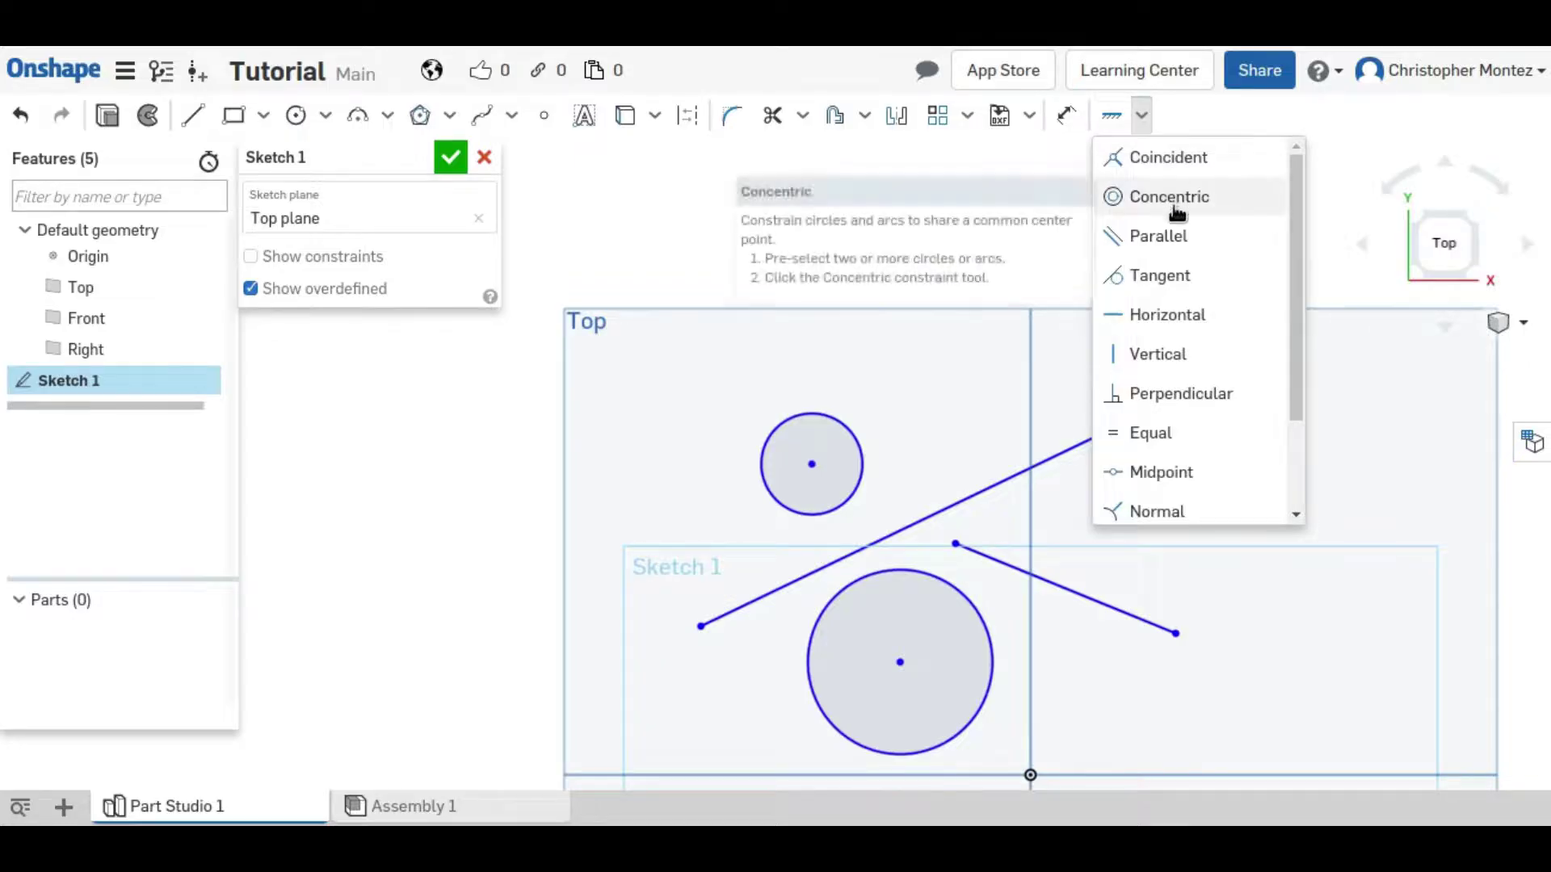
{"action": "left_click", "coordinate": [1170, 236]}
{"action": "left_click", "coordinate": [1063, 588]}
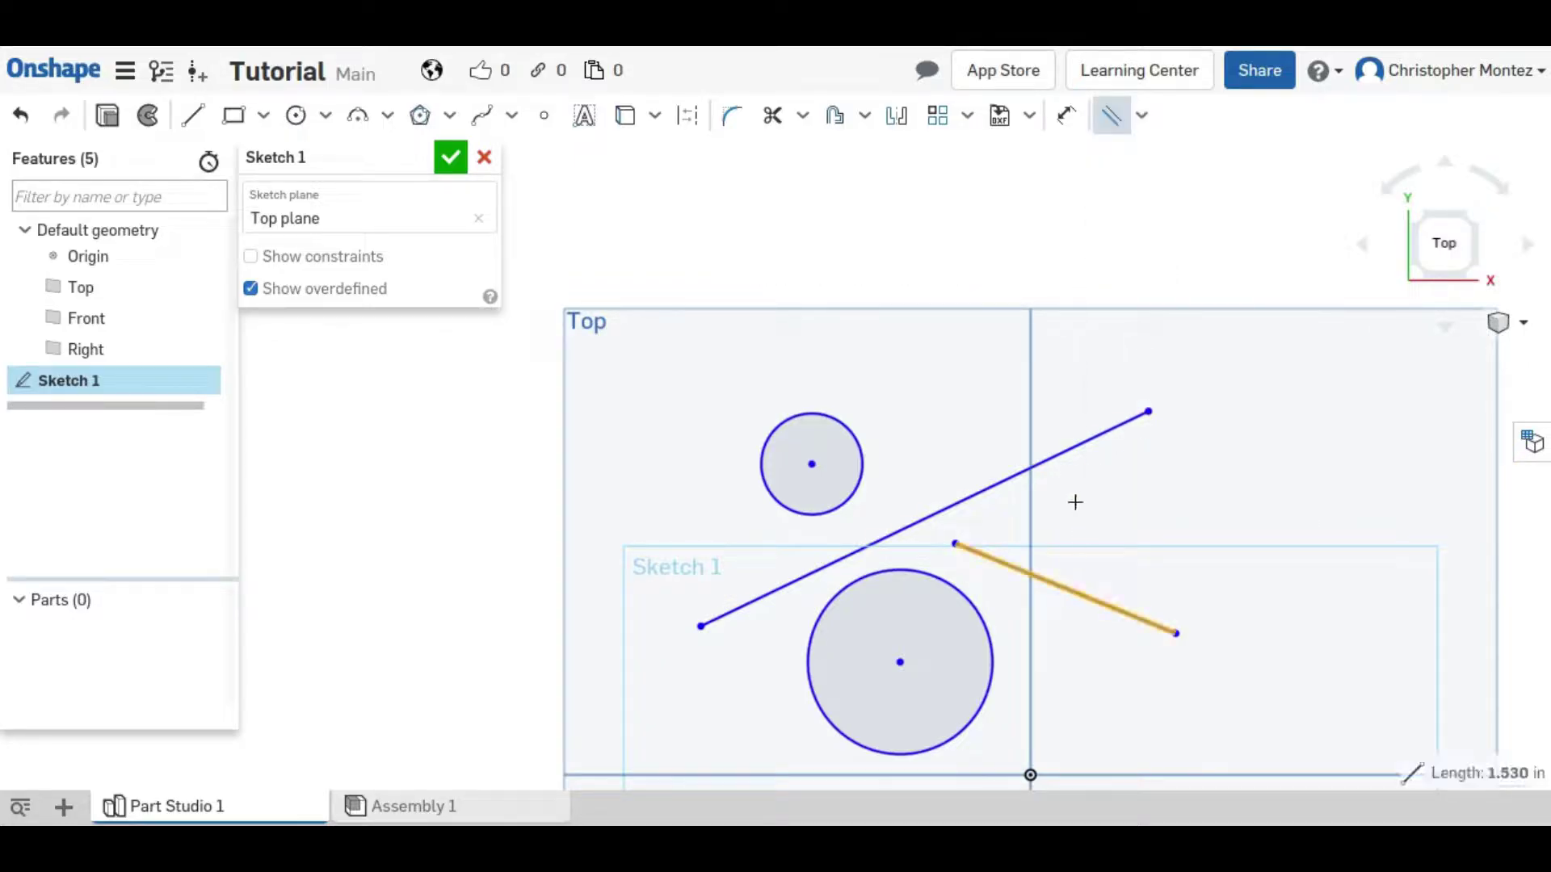
{"action": "left_click", "coordinate": [1050, 463]}
- Delete the parallel constraint between the two lines, then move the lower line's right endpoint down and to the right
{"action": "mouse_move", "coordinate": [1170, 533]}
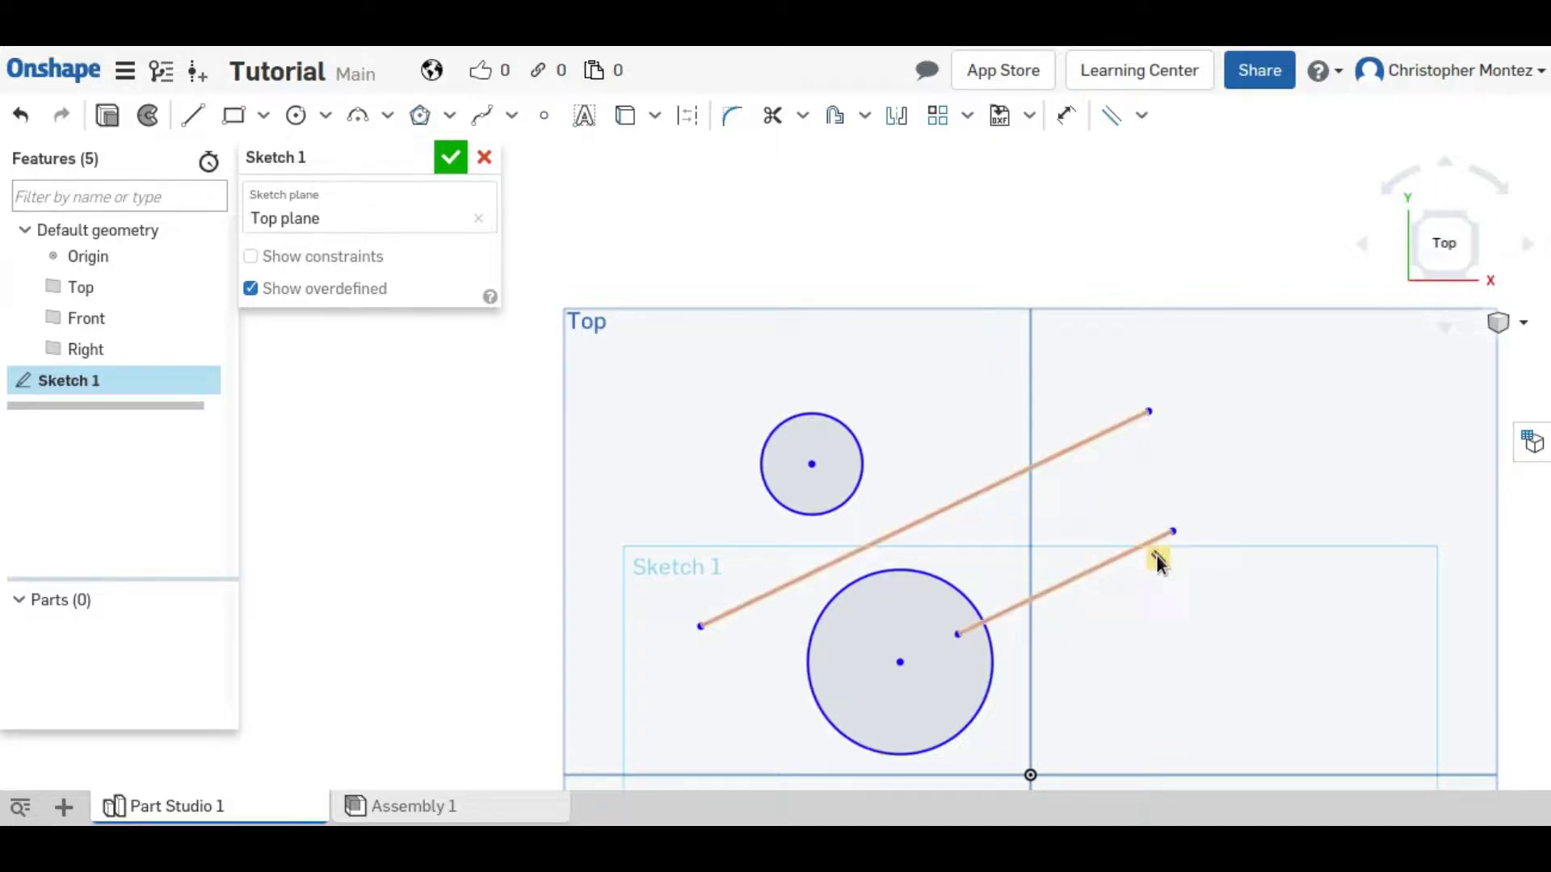
{"action": "left_click", "coordinate": [1151, 413]}
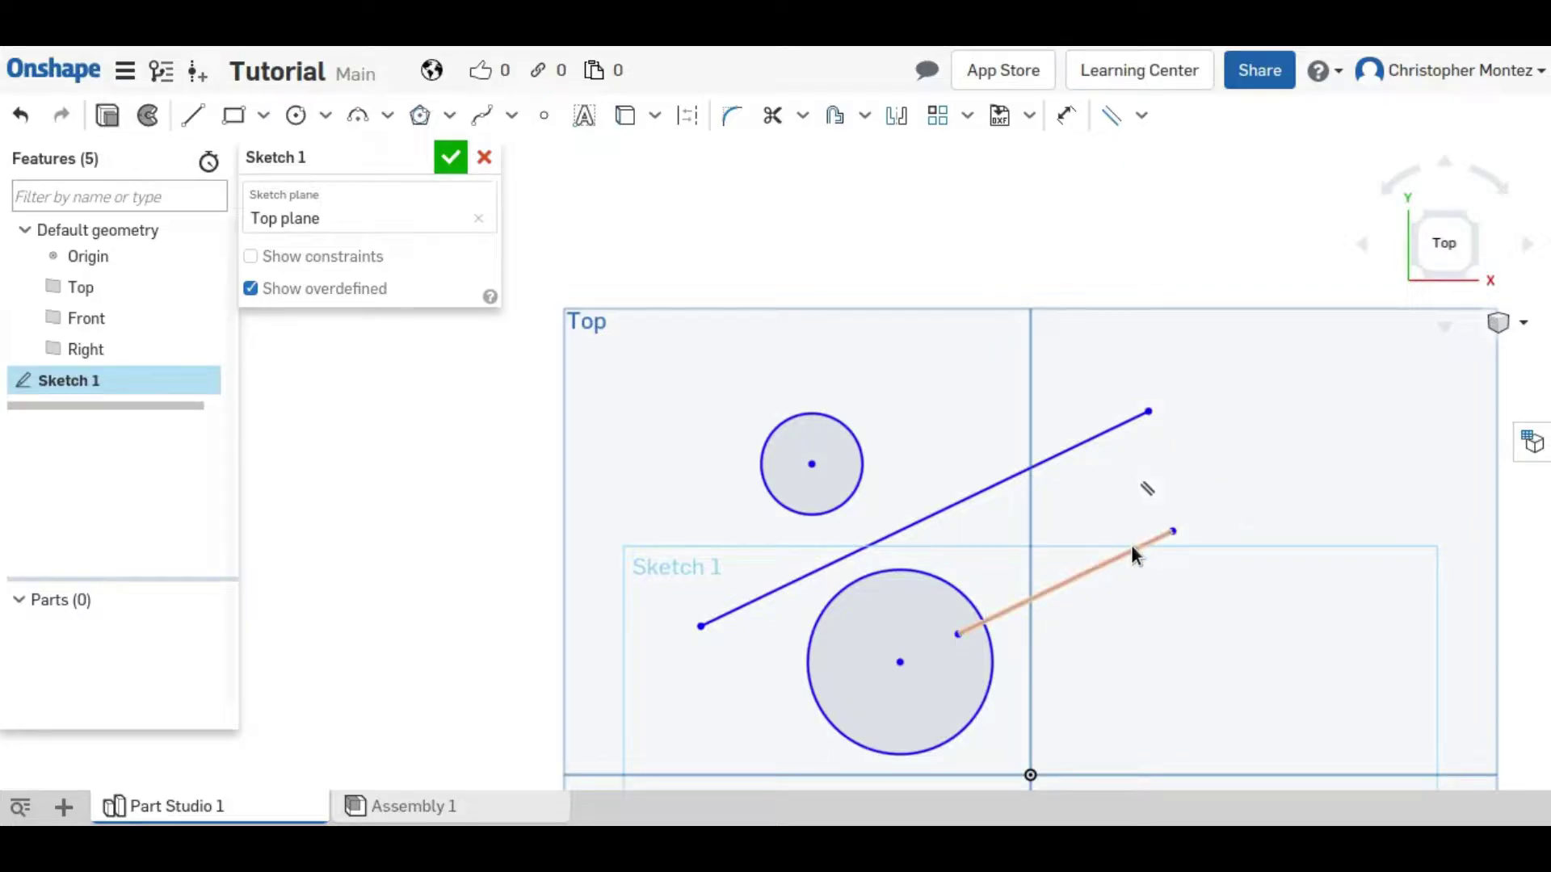
{"action": "left_click", "coordinate": [1129, 419]}
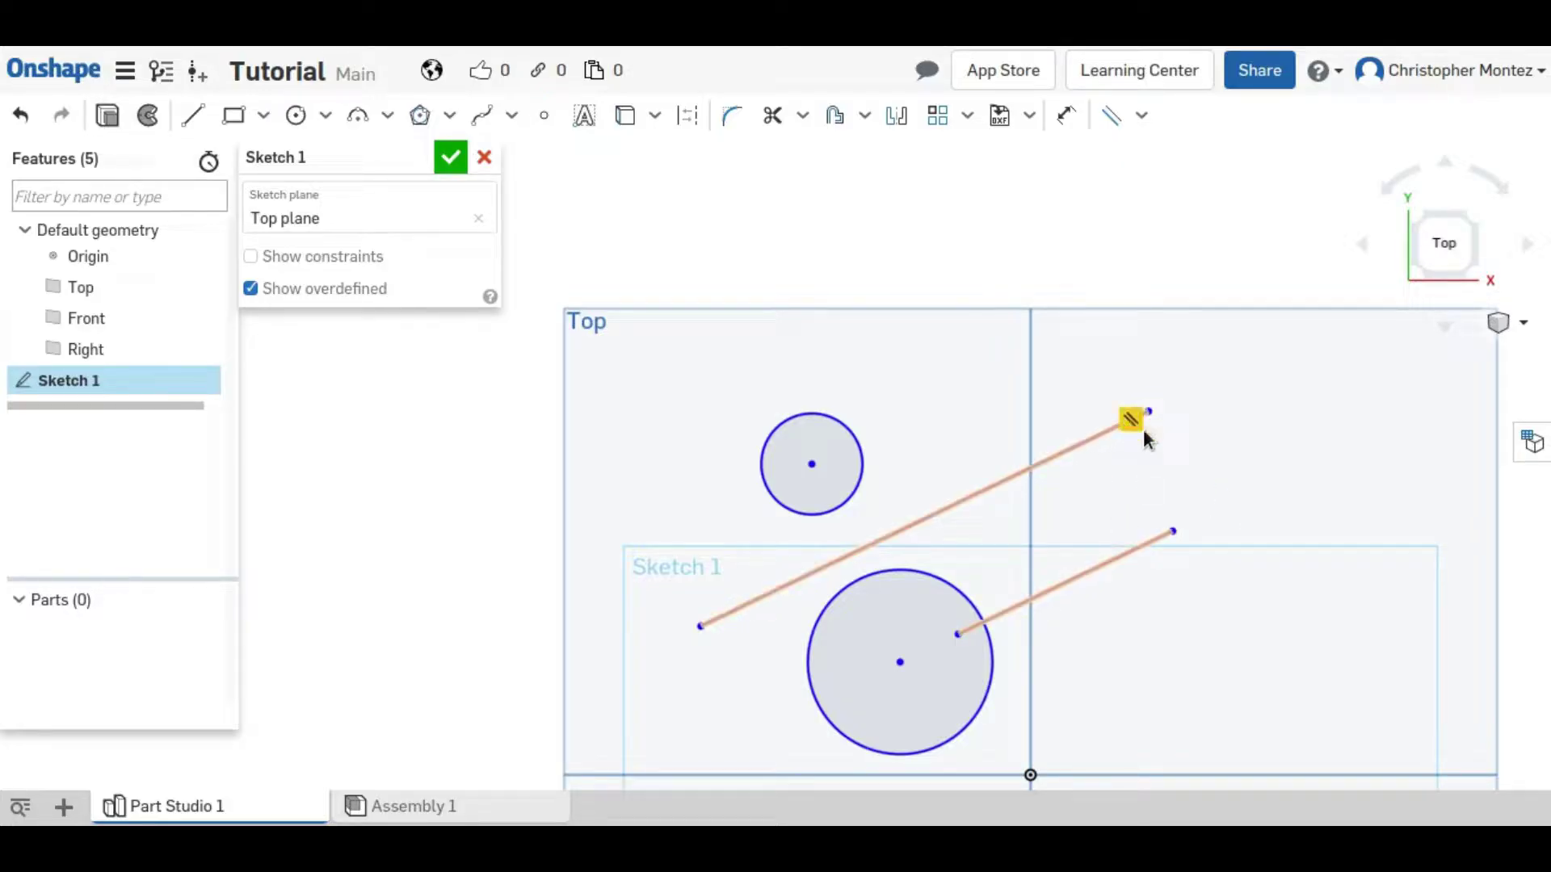
{"action": "key", "text": "Delete"}
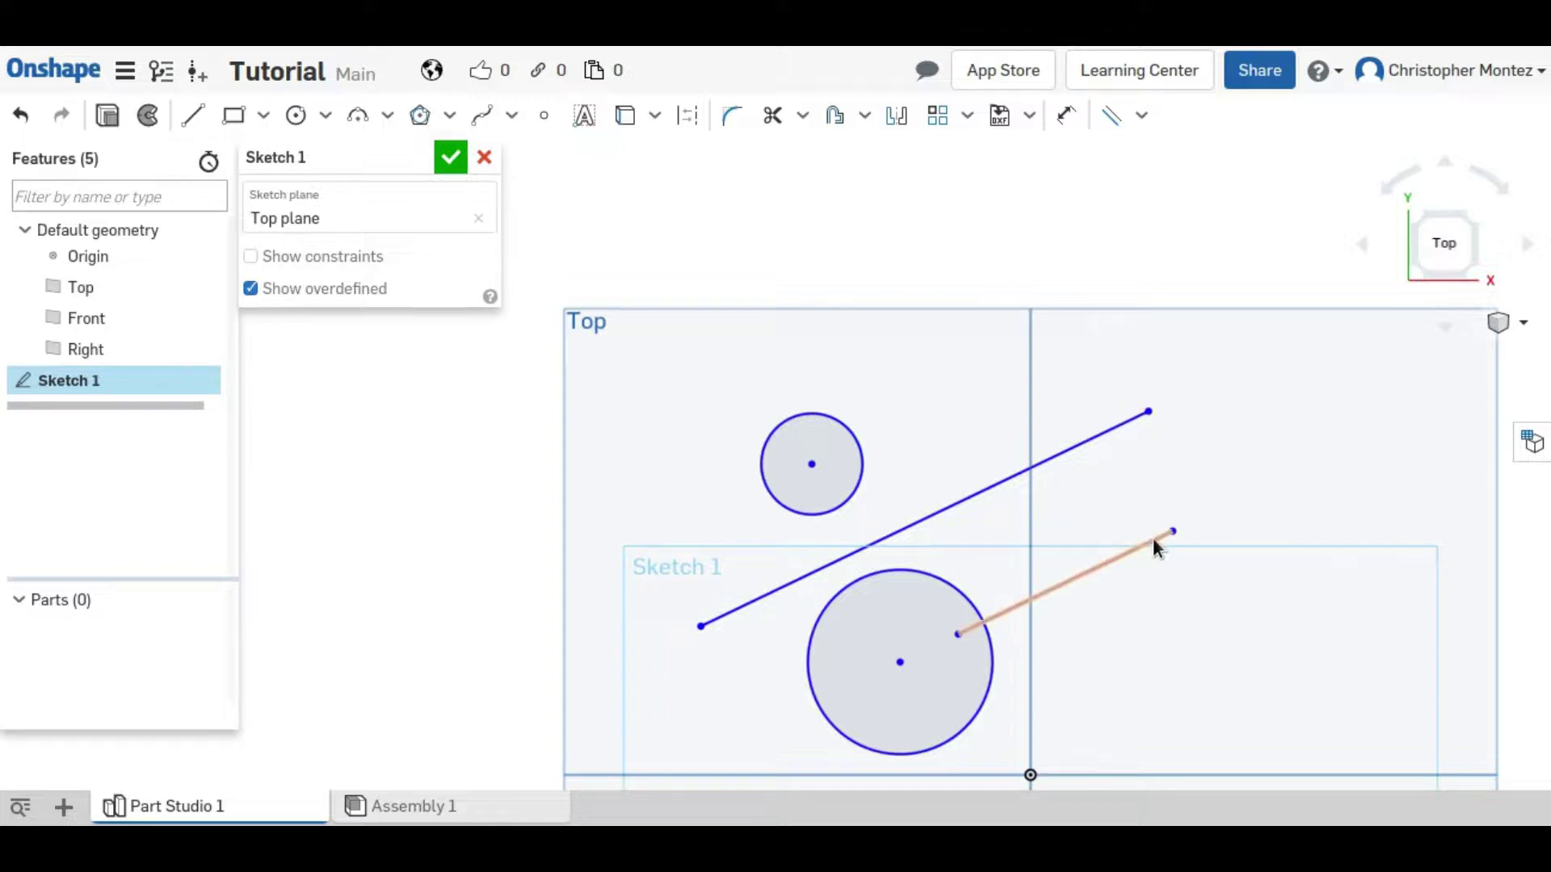
{"action": "left_click_drag", "start_coordinate": [1172, 531], "coordinate": [1258, 598]}
{"action": "scroll", "coordinate": [1133, 606], "scroll_direction": "down", "scroll_amount": 3}
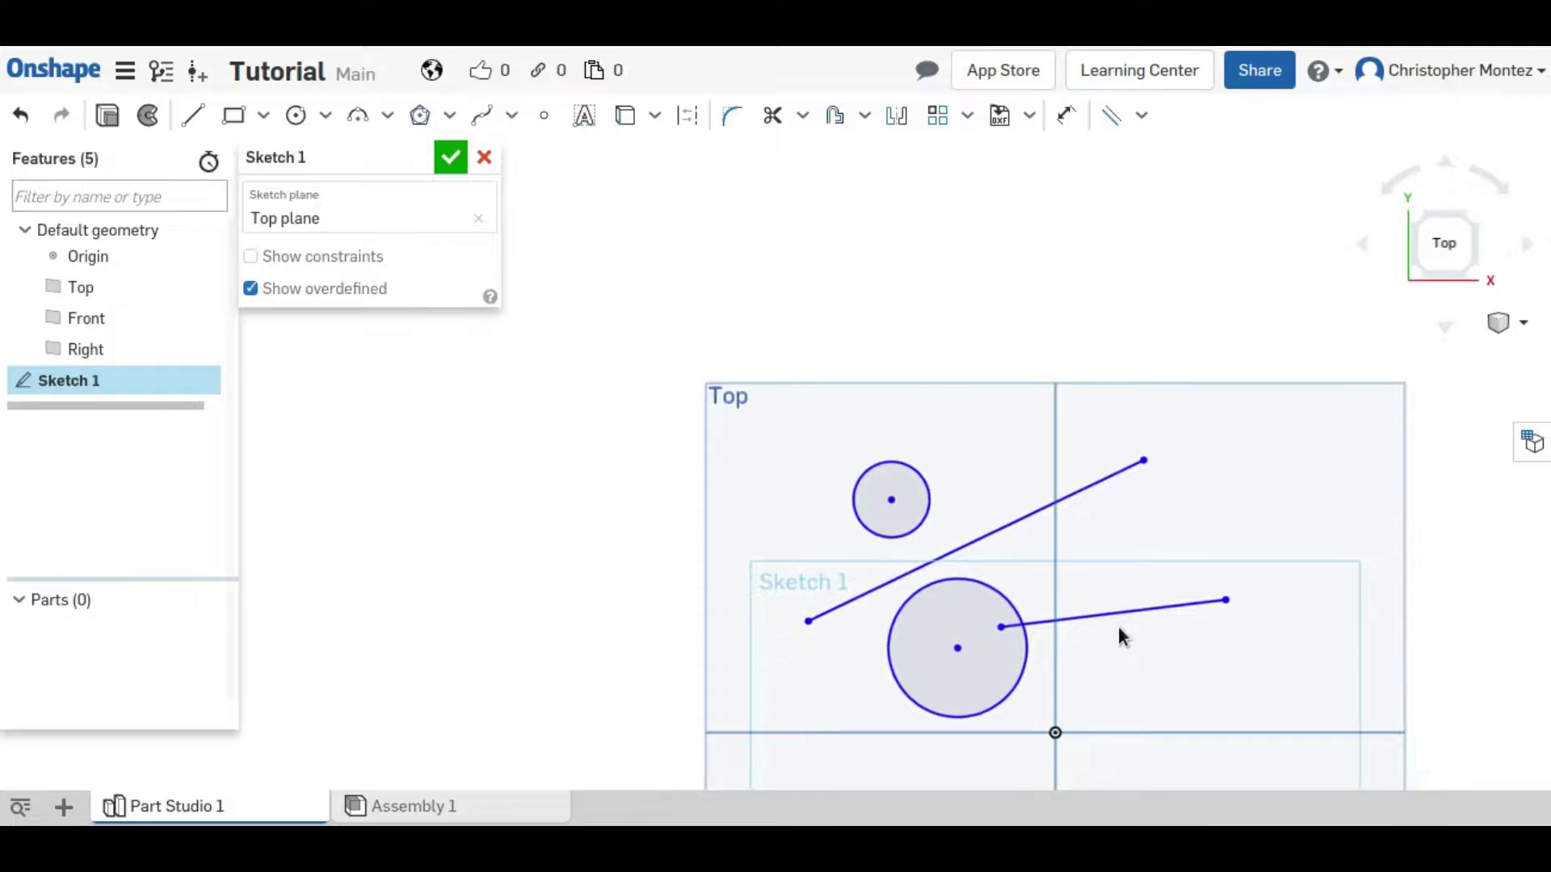
- Delete both circles and both lines from the sketch
{"action": "middle_click_drag", "start_coordinate": [1108, 604], "coordinate": [1048, 422]}
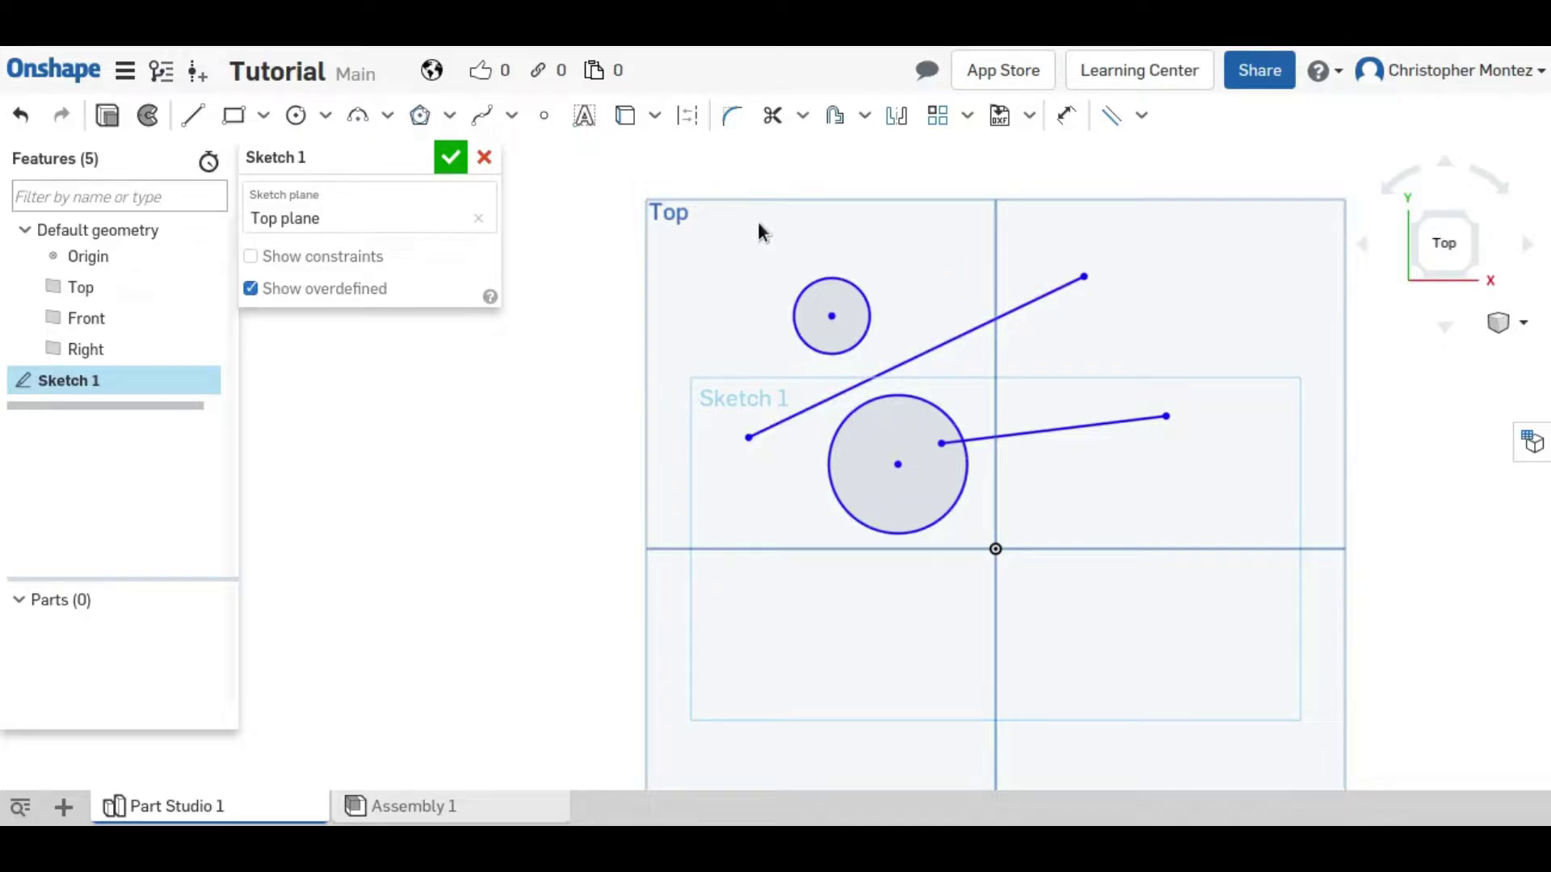
{"action": "left_click", "coordinate": [964, 486]}
{"action": "key", "text": "Delete"}
{"action": "left_click", "coordinate": [981, 440]}
{"action": "key", "text": "Delete"}
{"action": "left_click", "coordinate": [910, 361]}
{"action": "key", "text": "Delete"}
{"action": "left_click", "coordinate": [857, 344]}
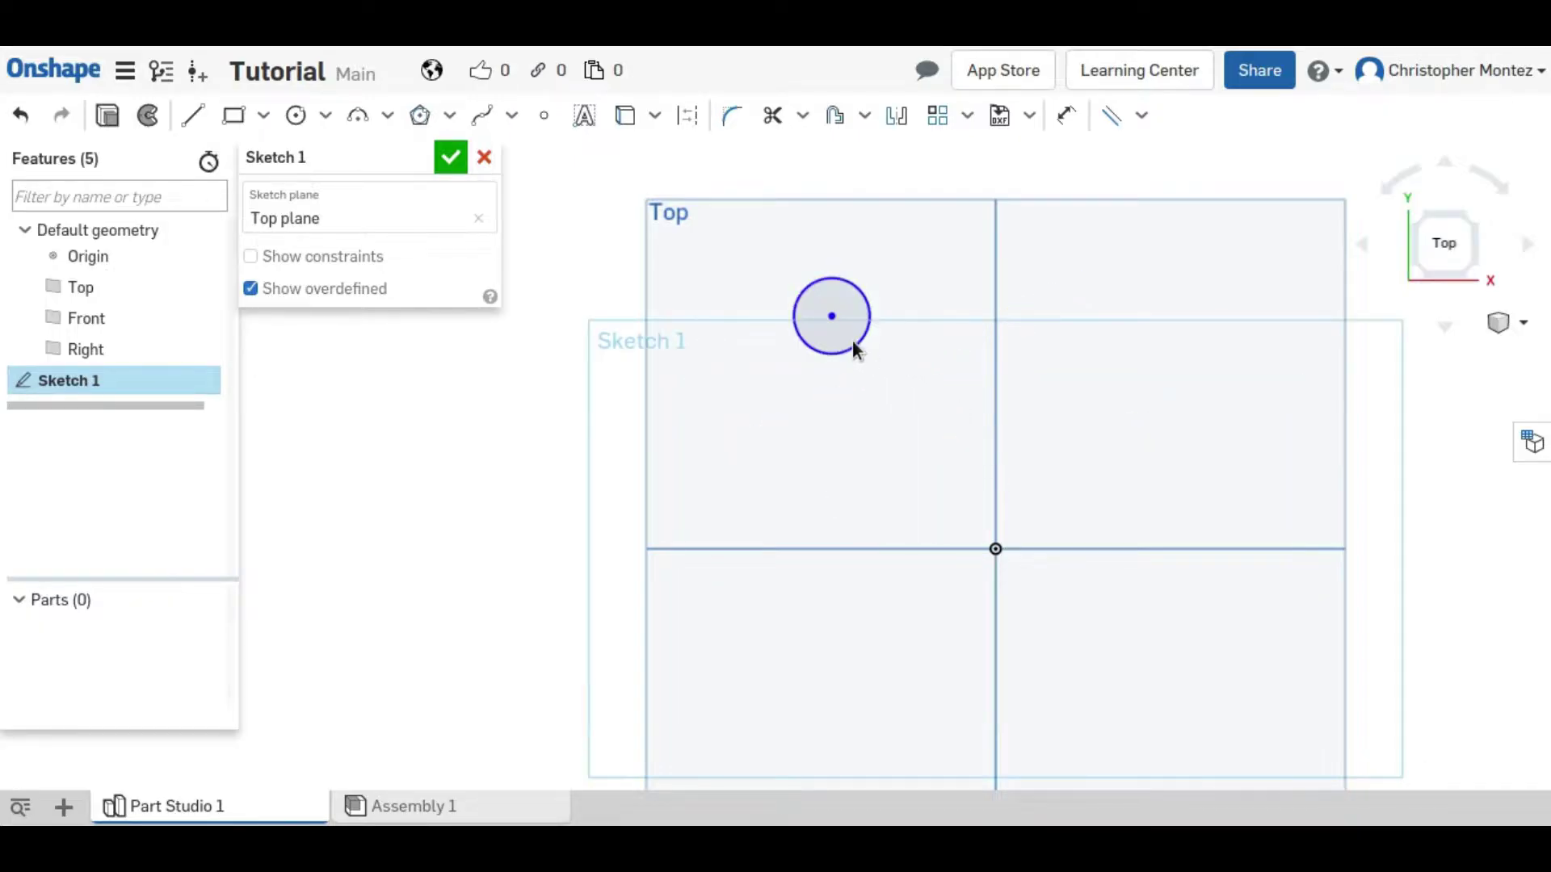
{"action": "key", "text": "Delete"}
- Sketch a four-point winding spline that starts at the origin and runs upward along the vertical axis
{"action": "left_click", "coordinate": [486, 113]}
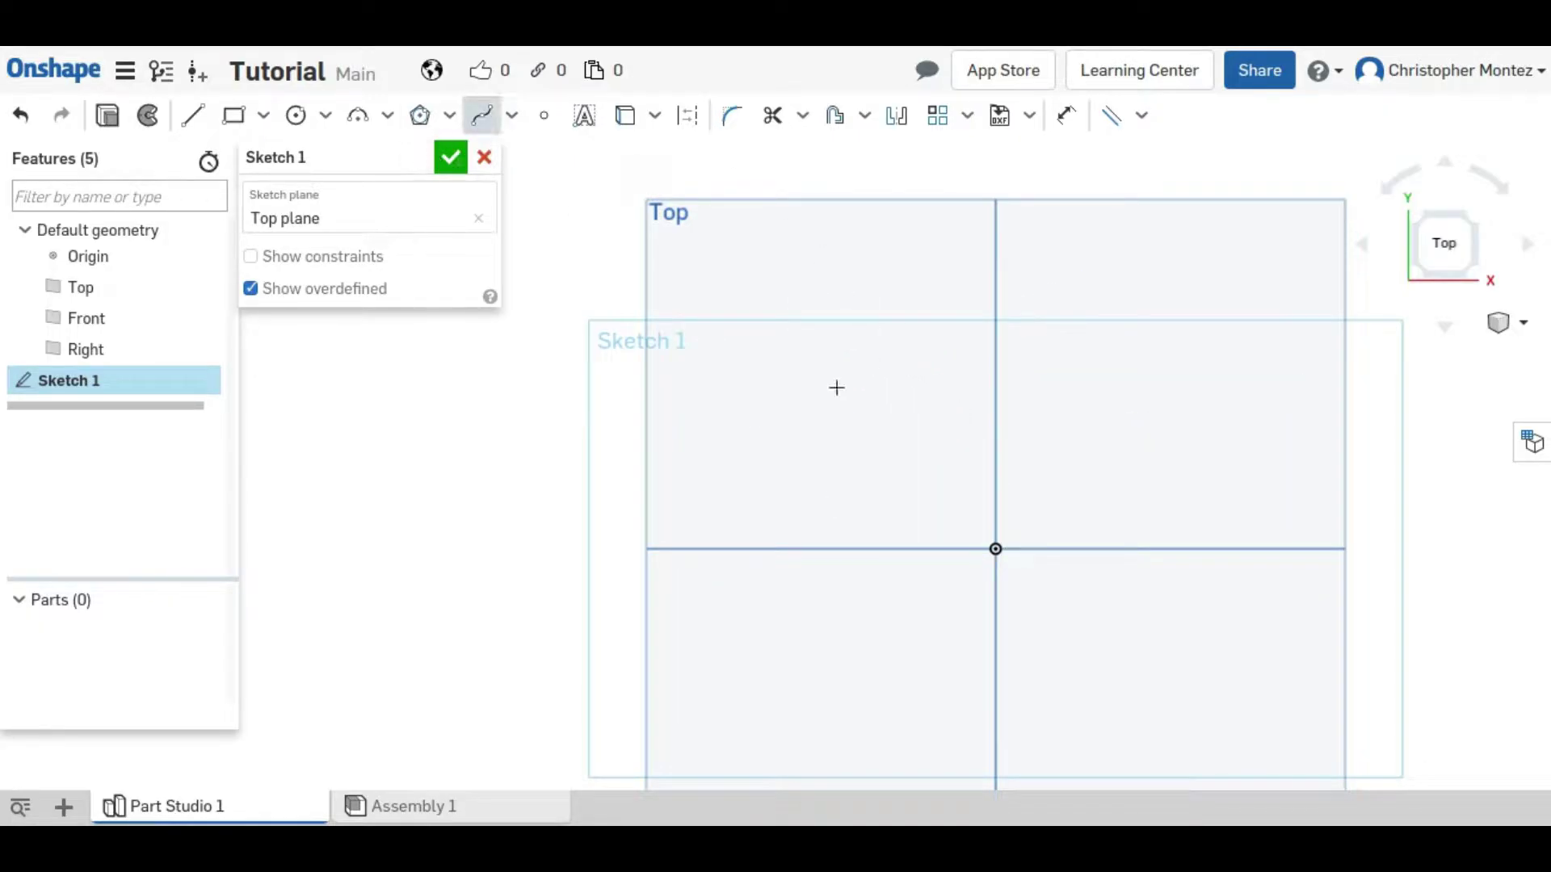
{"action": "left_click", "coordinate": [995, 548]}
{"action": "left_click", "coordinate": [1078, 462]}
{"action": "left_click", "coordinate": [928, 404]}
{"action": "left_click", "coordinate": [1068, 260]}
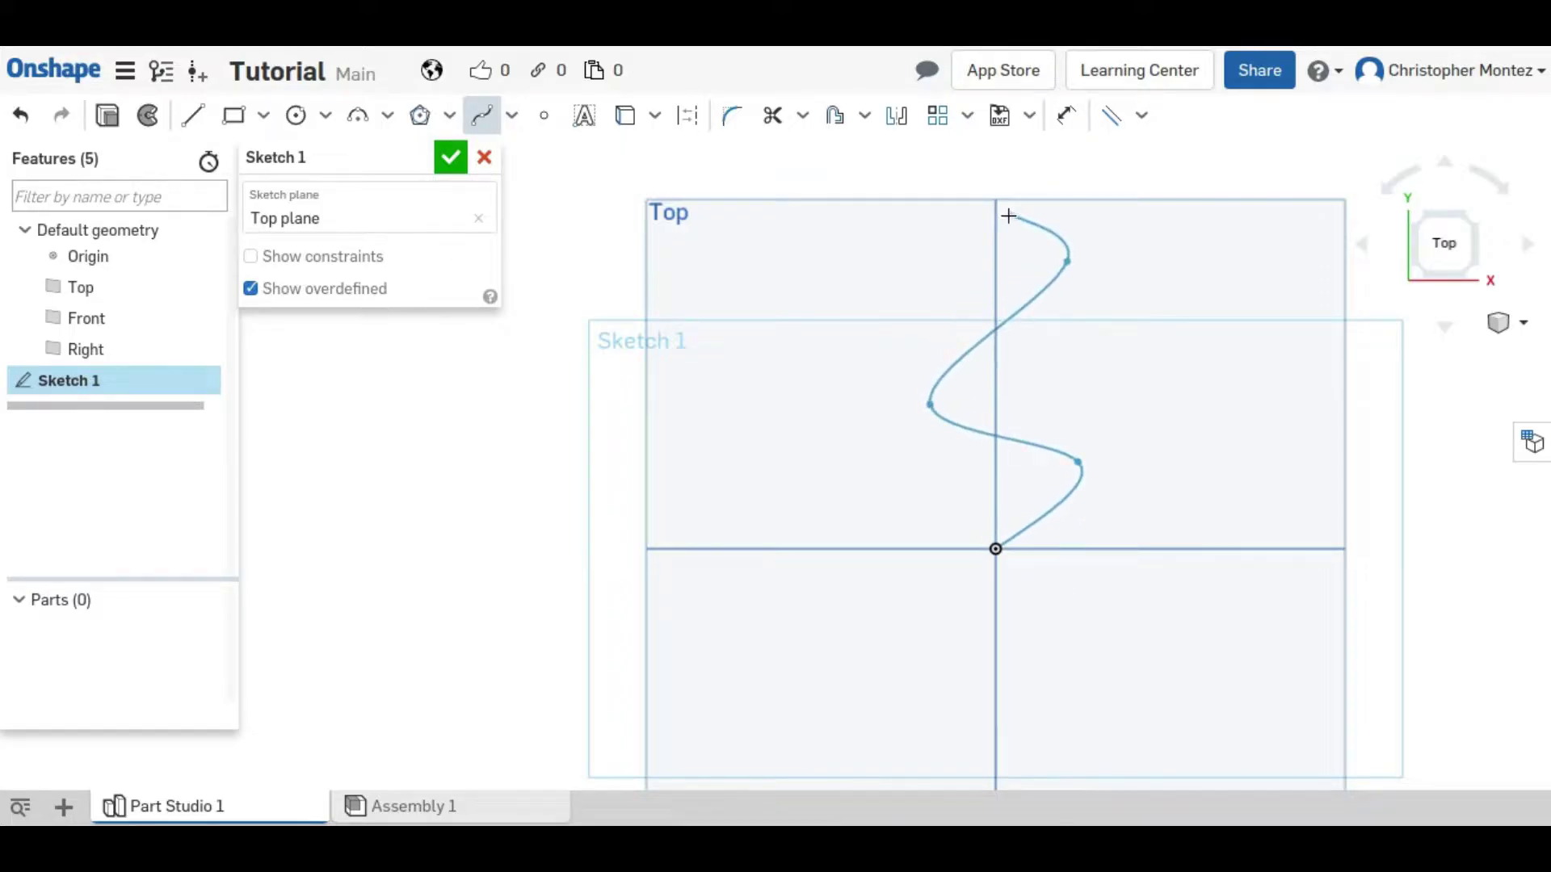
{"action": "key", "text": "Escape"}
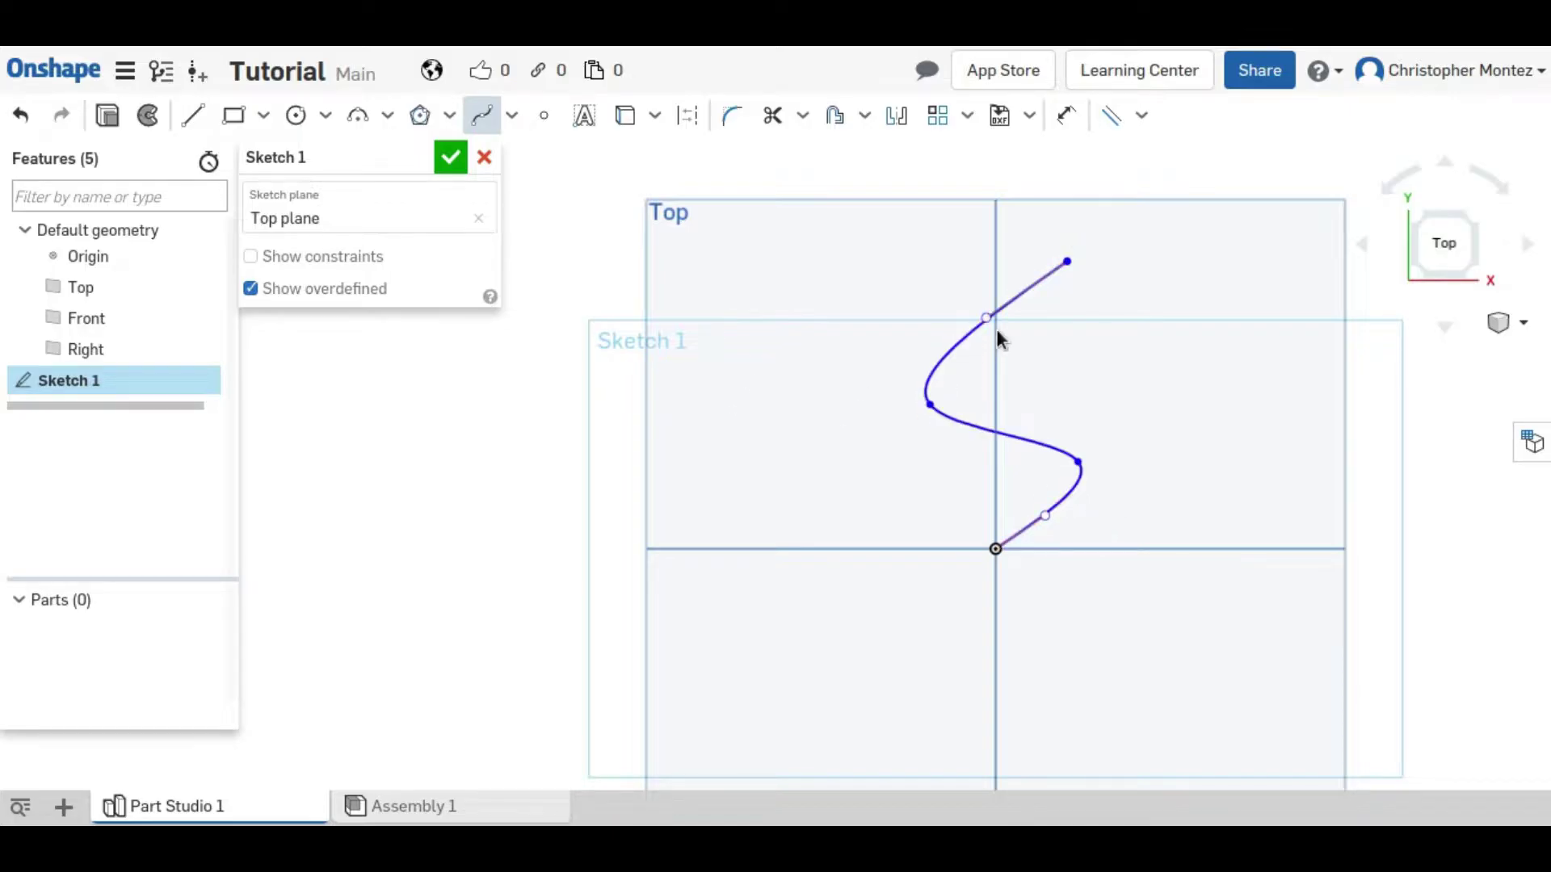
{"action": "key", "text": "Escape"}
- Reshape the spline by moving the tangent handles at its upper end and at the origin, then finish the sketch
{"action": "left_click_drag", "start_coordinate": [988, 319], "coordinate": [1040, 363]}
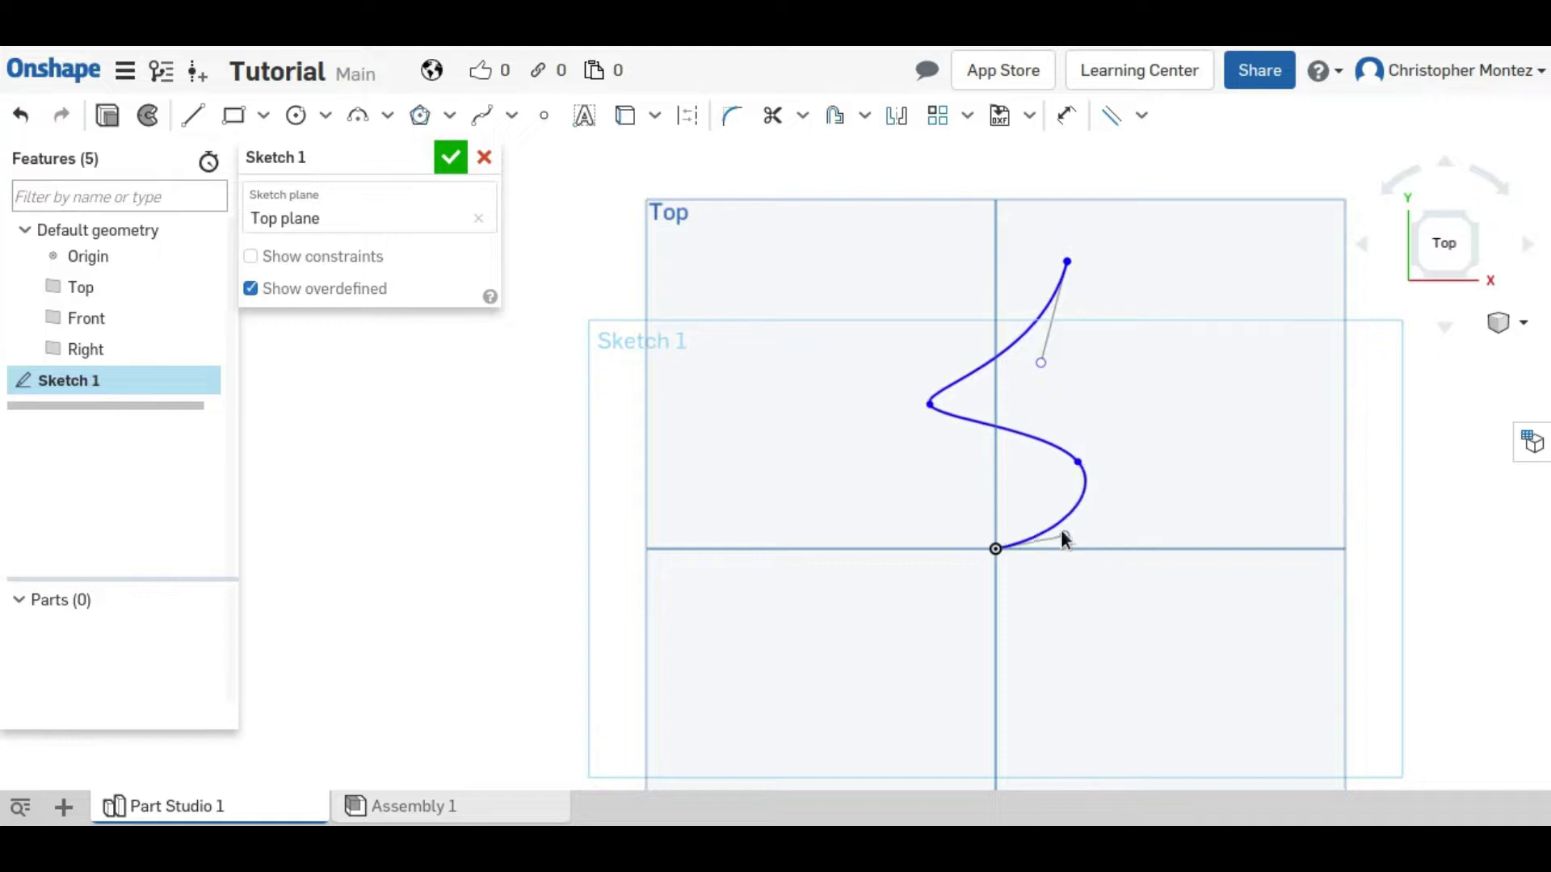
{"action": "left_click_drag", "start_coordinate": [1045, 515], "coordinate": [1072, 502]}
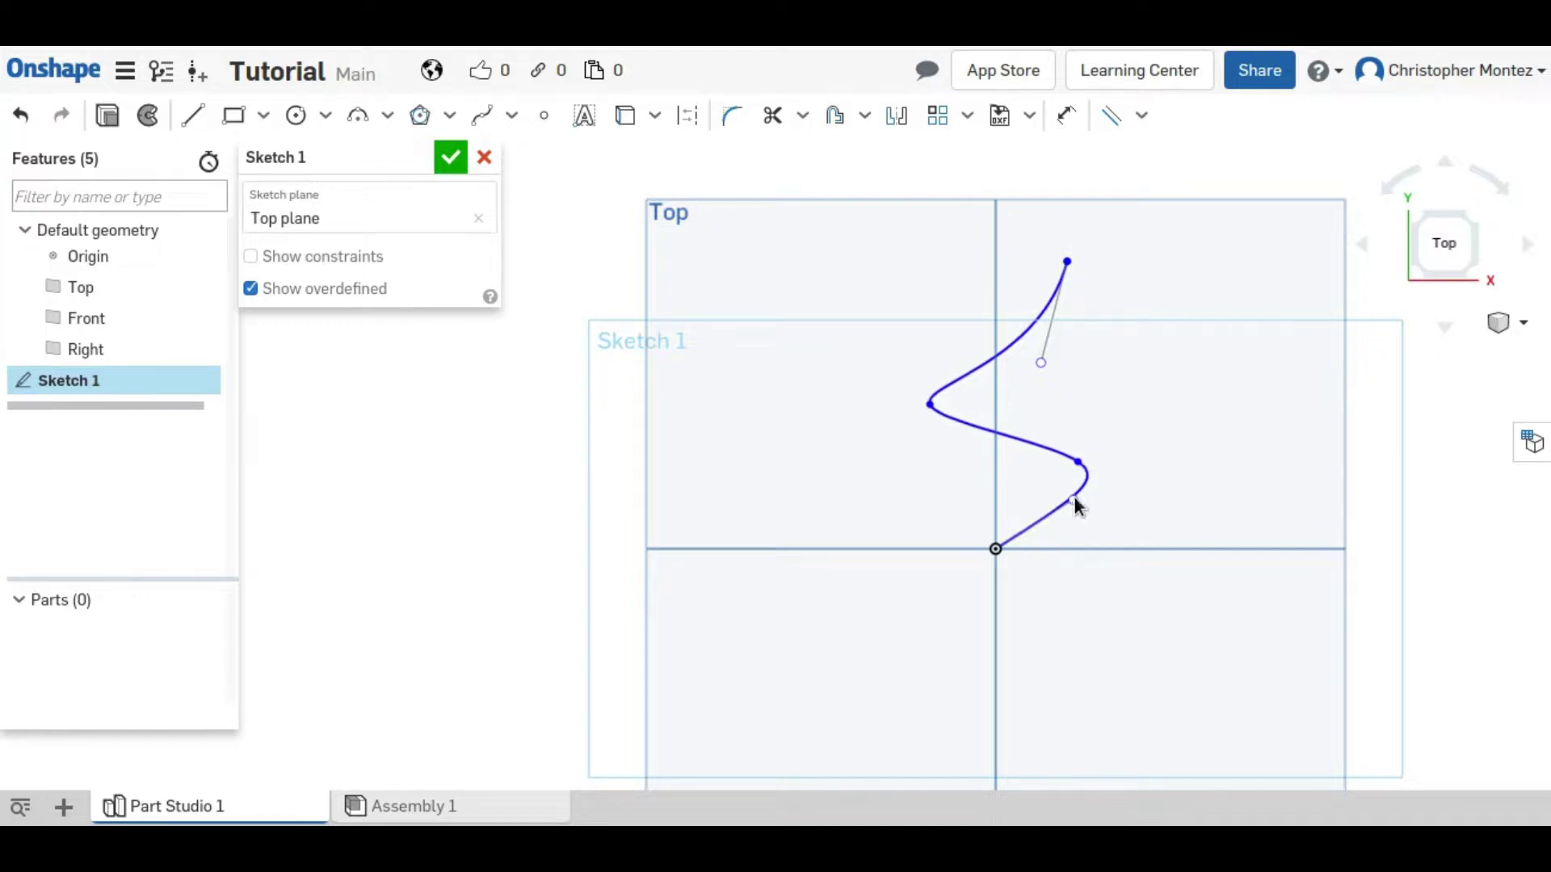
{"action": "left_click", "coordinate": [451, 154]}
- Start a new sketch on the Right plane and view it face-on
{"action": "scroll", "coordinate": [1138, 463], "scroll_direction": "down", "scroll_amount": 2}
{"action": "mouse_move", "coordinate": [1149, 461]}
{"action": "right_mouse_down"}
{"action": "mouse_move", "coordinate": [1182, 482]}
{"action": "mouse_move", "coordinate": [1039, 565]}
{"action": "mouse_move", "coordinate": [1142, 525]}
{"action": "mouse_move", "coordinate": [1015, 540]}
{"action": "mouse_move", "coordinate": [1060, 566]}
{"action": "mouse_move", "coordinate": [1036, 521]}
{"action": "mouse_move", "coordinate": [1180, 467]}
{"action": "mouse_move", "coordinate": [962, 511]}
{"action": "right_mouse_up"}
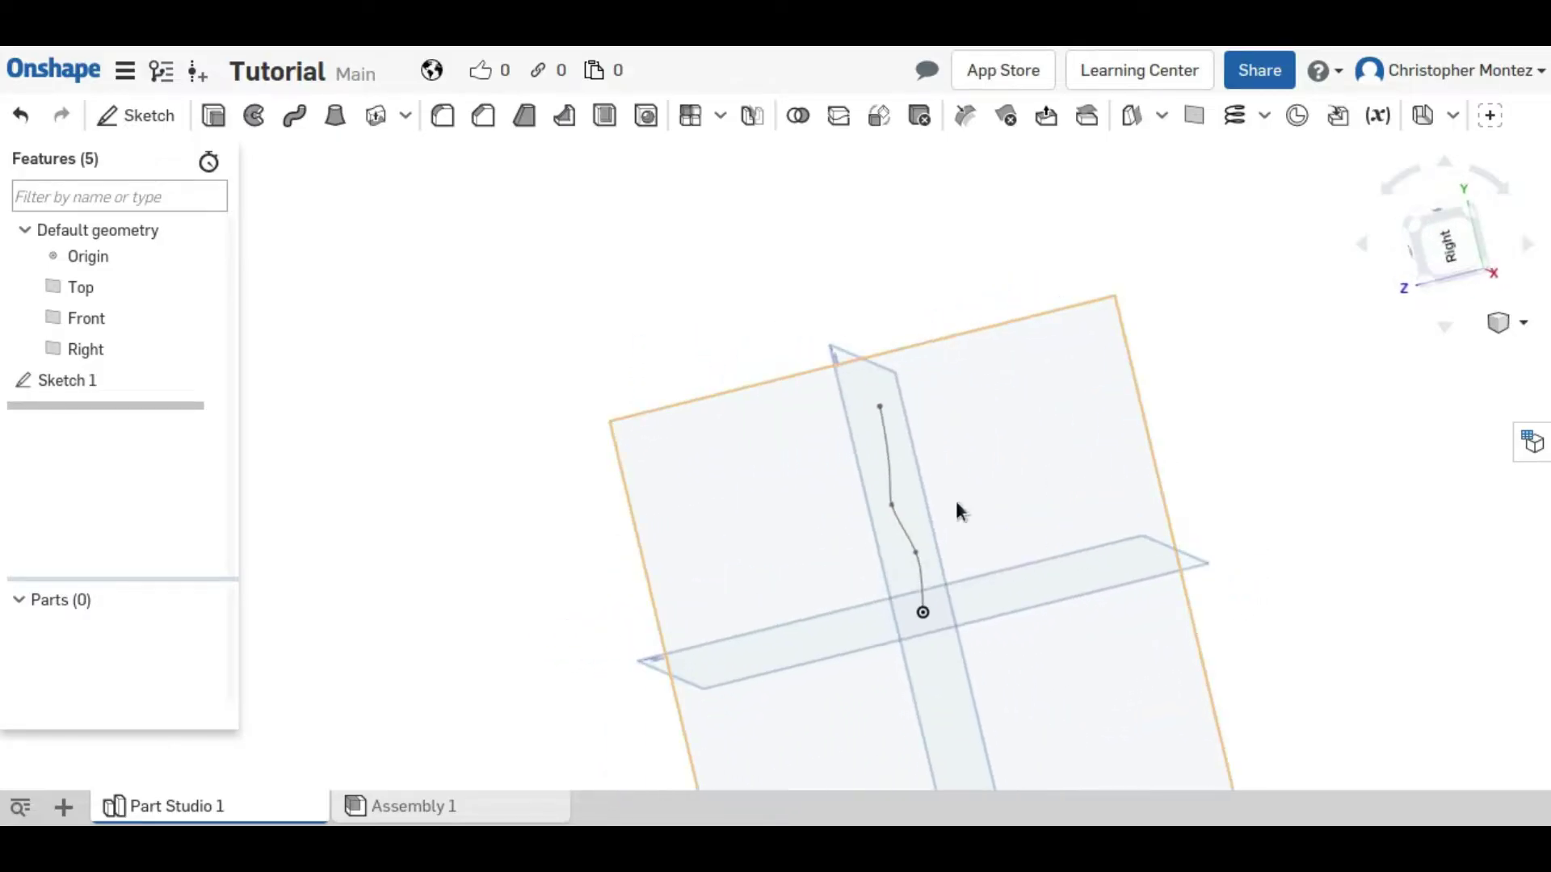
{"action": "left_click", "coordinate": [145, 121]}
{"action": "mouse_move", "coordinate": [646, 367]}
{"action": "right_mouse_down"}
{"action": "mouse_move", "coordinate": [707, 388]}
{"action": "mouse_move", "coordinate": [752, 377]}
{"action": "mouse_move", "coordinate": [622, 343]}
{"action": "mouse_move", "coordinate": [684, 364]}
{"action": "right_mouse_up"}
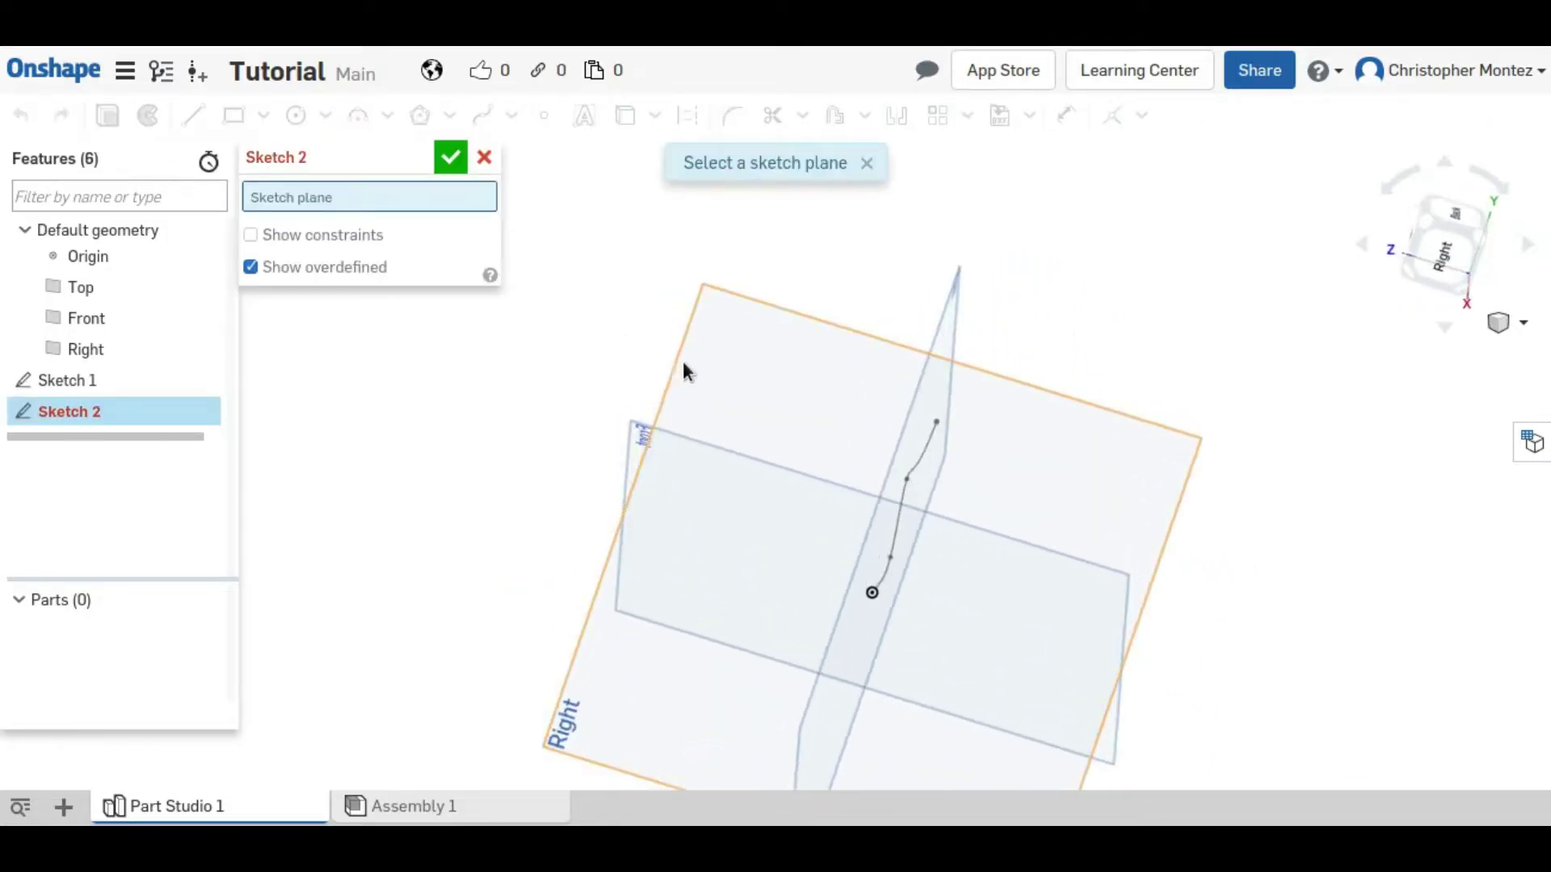
{"action": "left_click", "coordinate": [720, 311]}
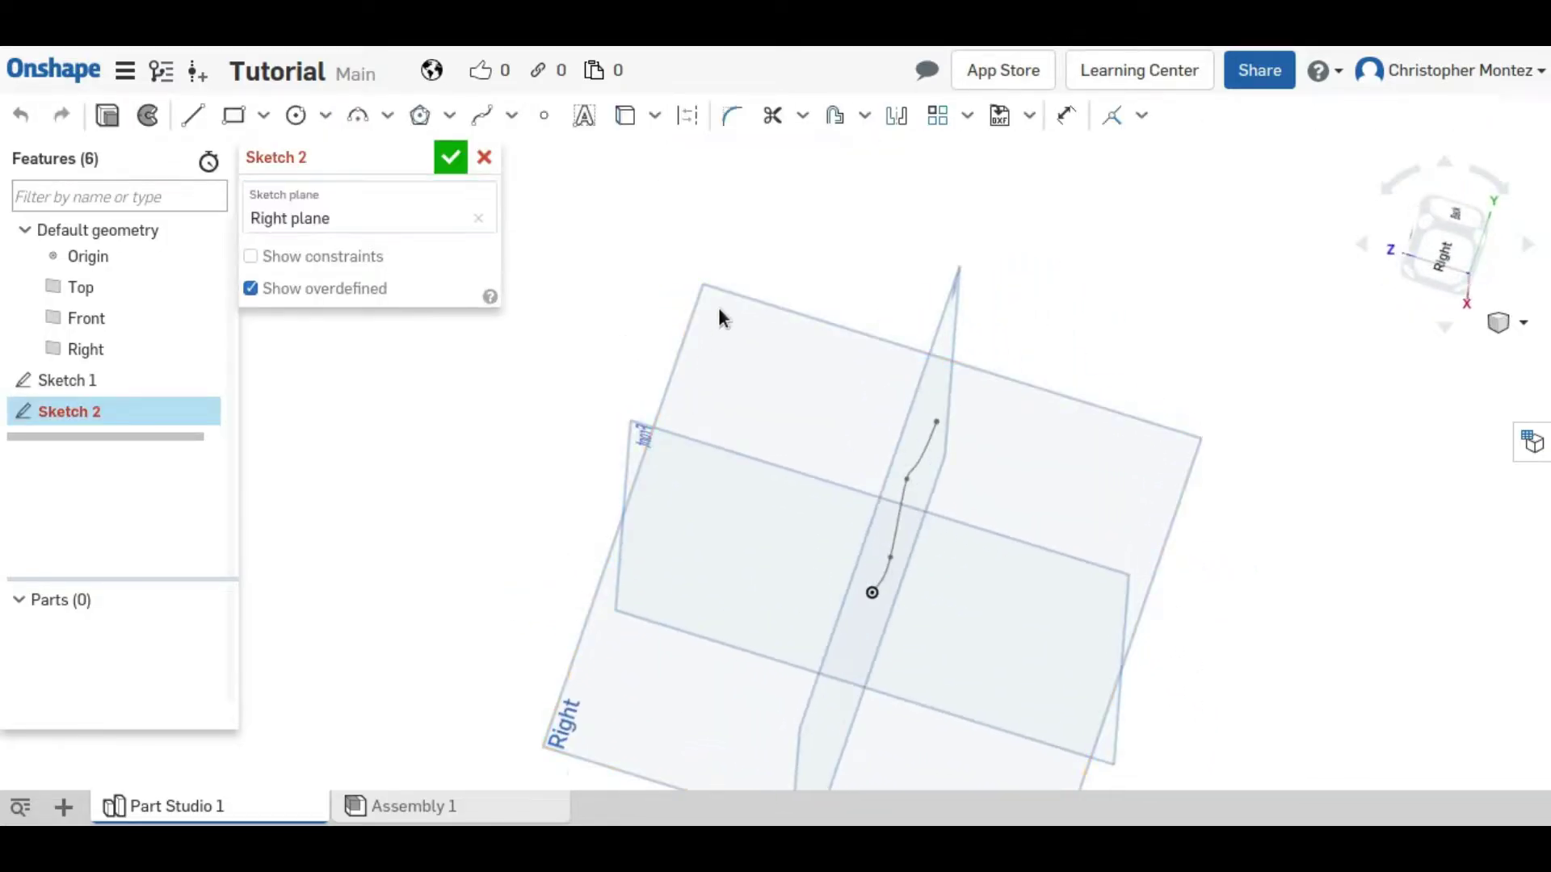
{"action": "left_click", "coordinate": [1445, 255]}
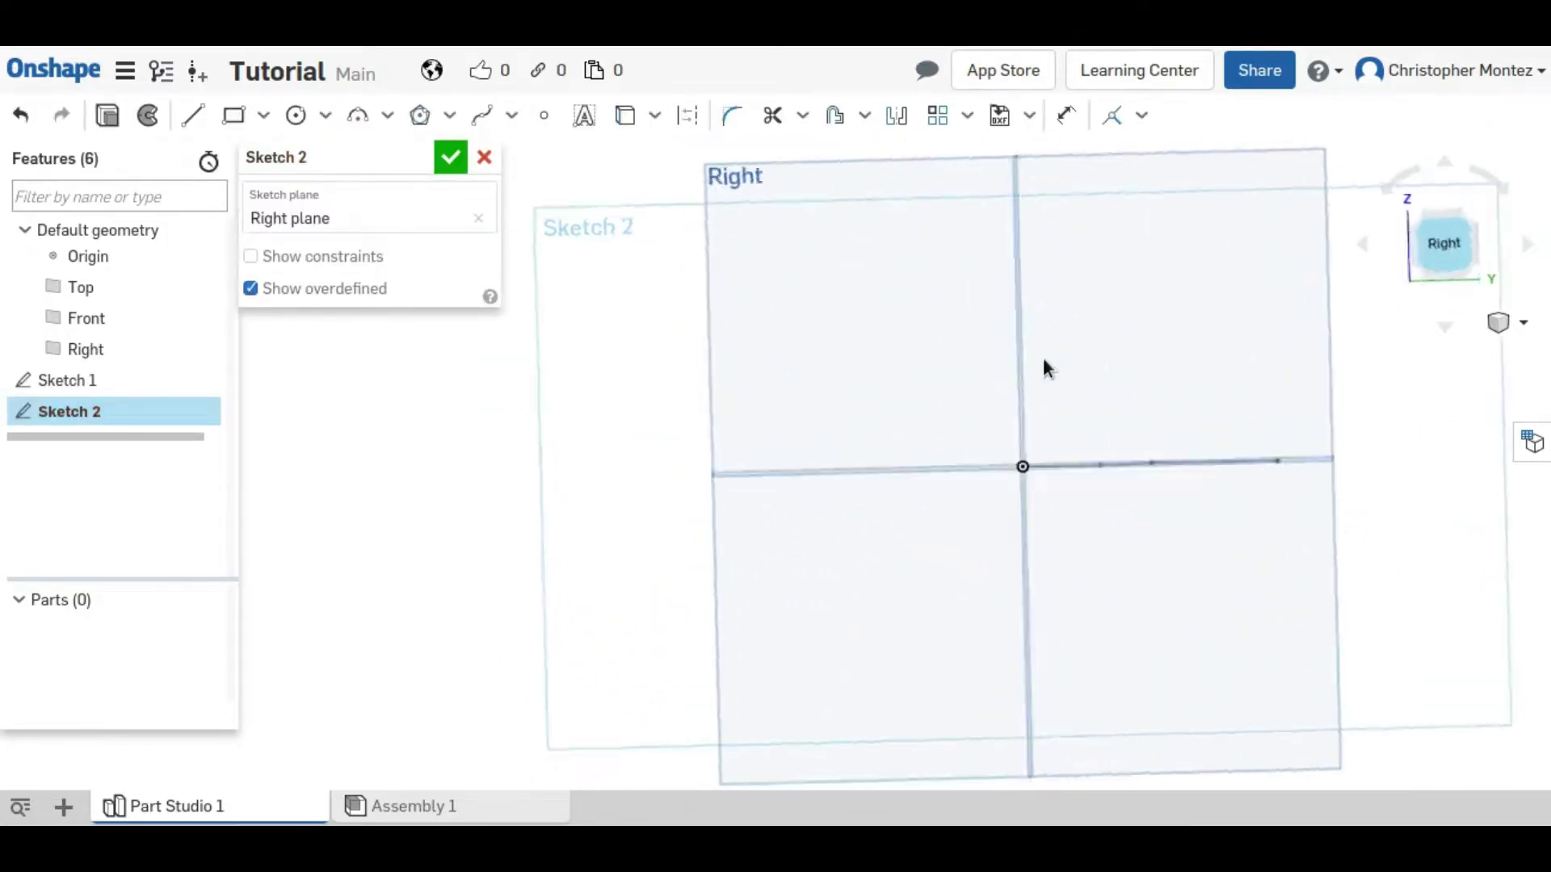
- Sketch a short slanted line above the spline's edge-on projection, with its lower endpoint at about Y 1.41, Z 0.16 in
{"action": "left_click", "coordinate": [193, 115]}
{"action": "left_click", "coordinate": [1213, 372]}
{"action": "left_click", "coordinate": [1189, 455]}
{"action": "key", "text": "Escape"}
- Apply a Pierce constraint between the short line's lower endpoint and the spline
{"action": "scroll", "coordinate": [1229, 449], "scroll_direction": "down", "scroll_amount": 3}
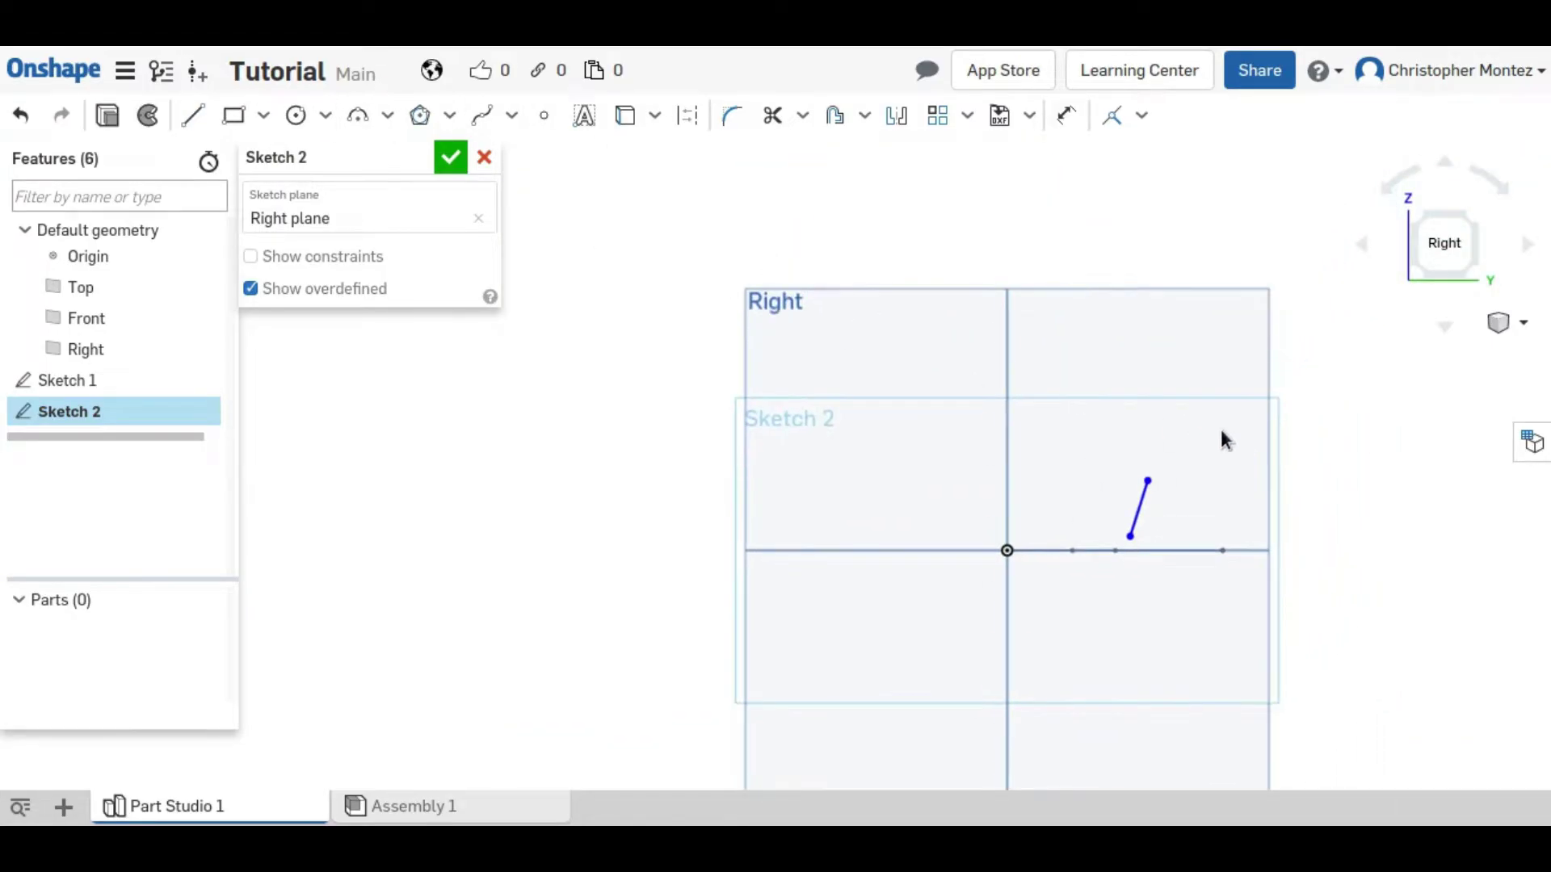
{"action": "mouse_move", "coordinate": [1220, 429]}
{"action": "right_mouse_down"}
{"action": "mouse_move", "coordinate": [1177, 490]}
{"action": "mouse_move", "coordinate": [1155, 575]}
{"action": "right_mouse_up"}
{"action": "scroll", "coordinate": [1155, 568], "scroll_direction": "up", "scroll_amount": 2}
{"action": "middle_click_drag", "start_coordinate": [1145, 565], "coordinate": [1034, 455]}
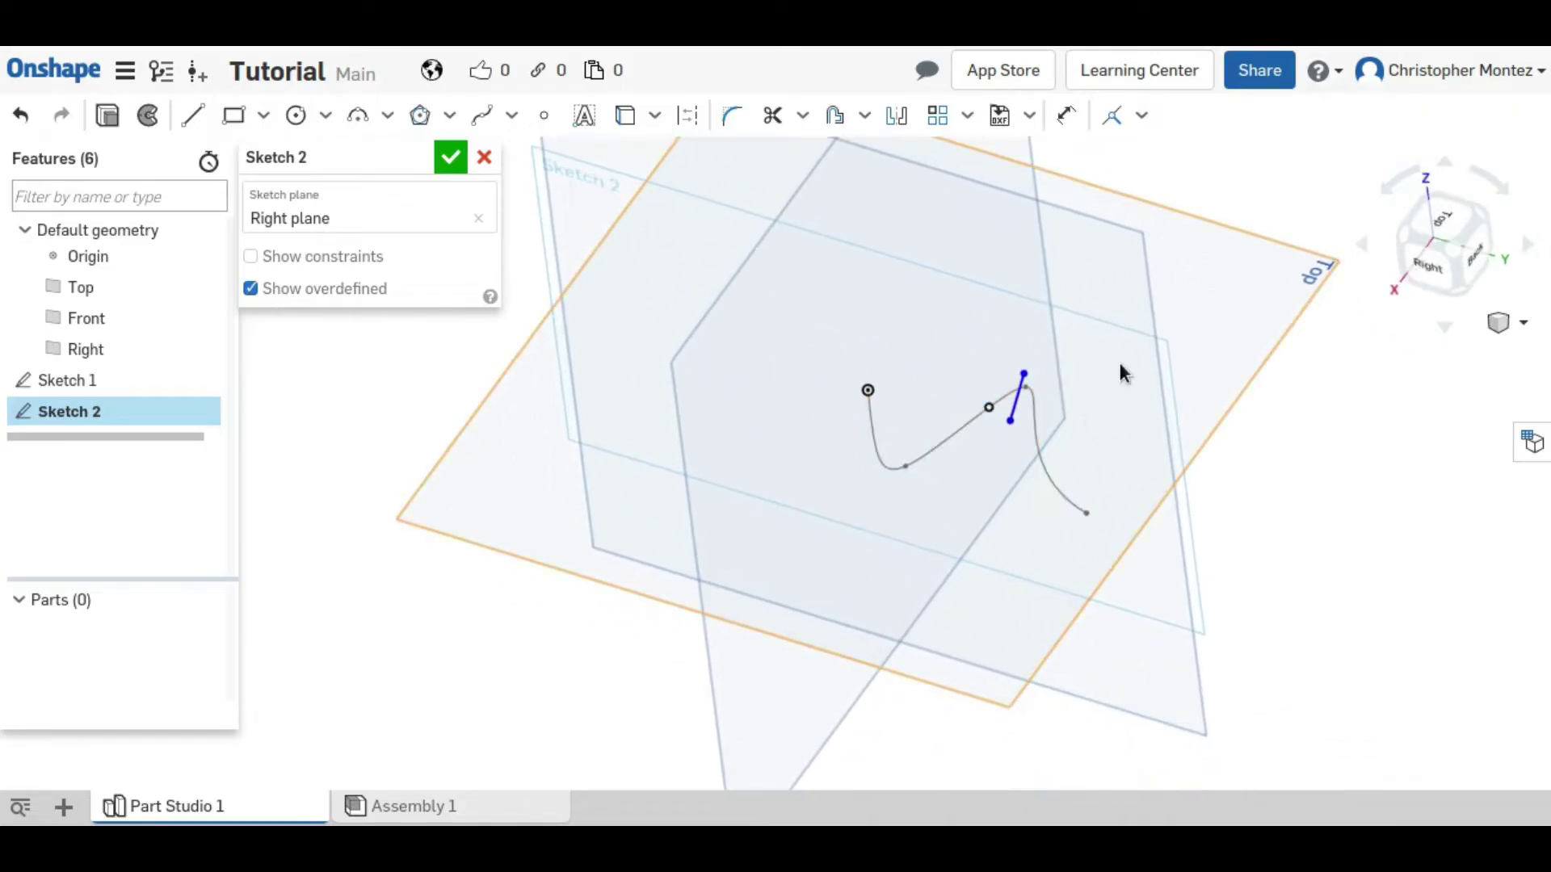
{"action": "left_click", "coordinate": [1142, 117]}
{"action": "scroll", "coordinate": [1207, 485], "scroll_direction": "down", "scroll_amount": 3}
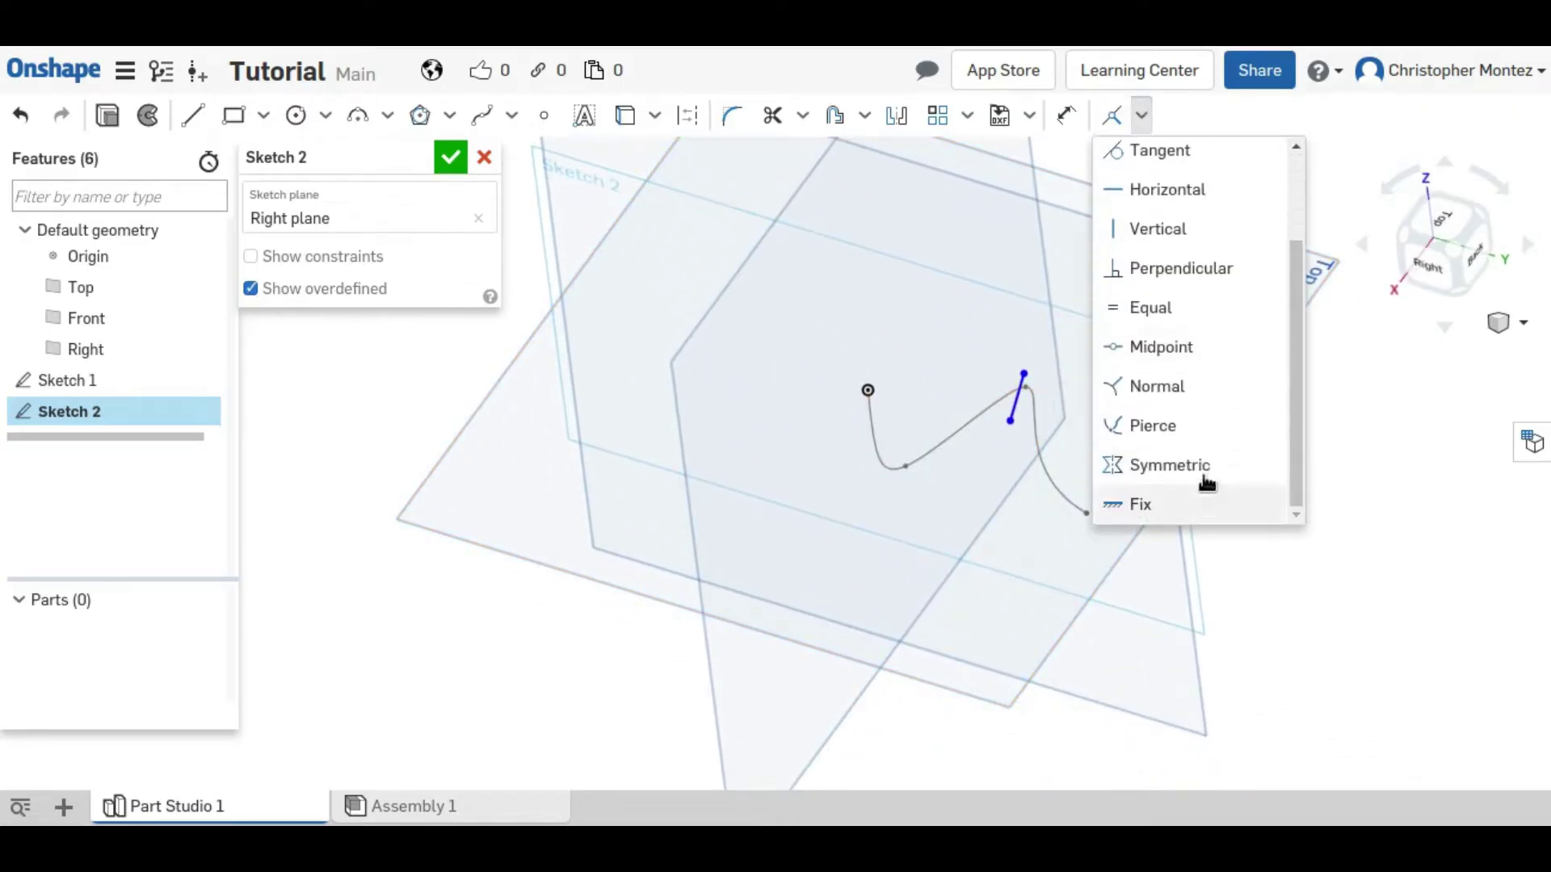
{"action": "left_click", "coordinate": [1206, 440]}
{"action": "scroll", "coordinate": [1045, 449], "scroll_direction": "up", "scroll_amount": 3}
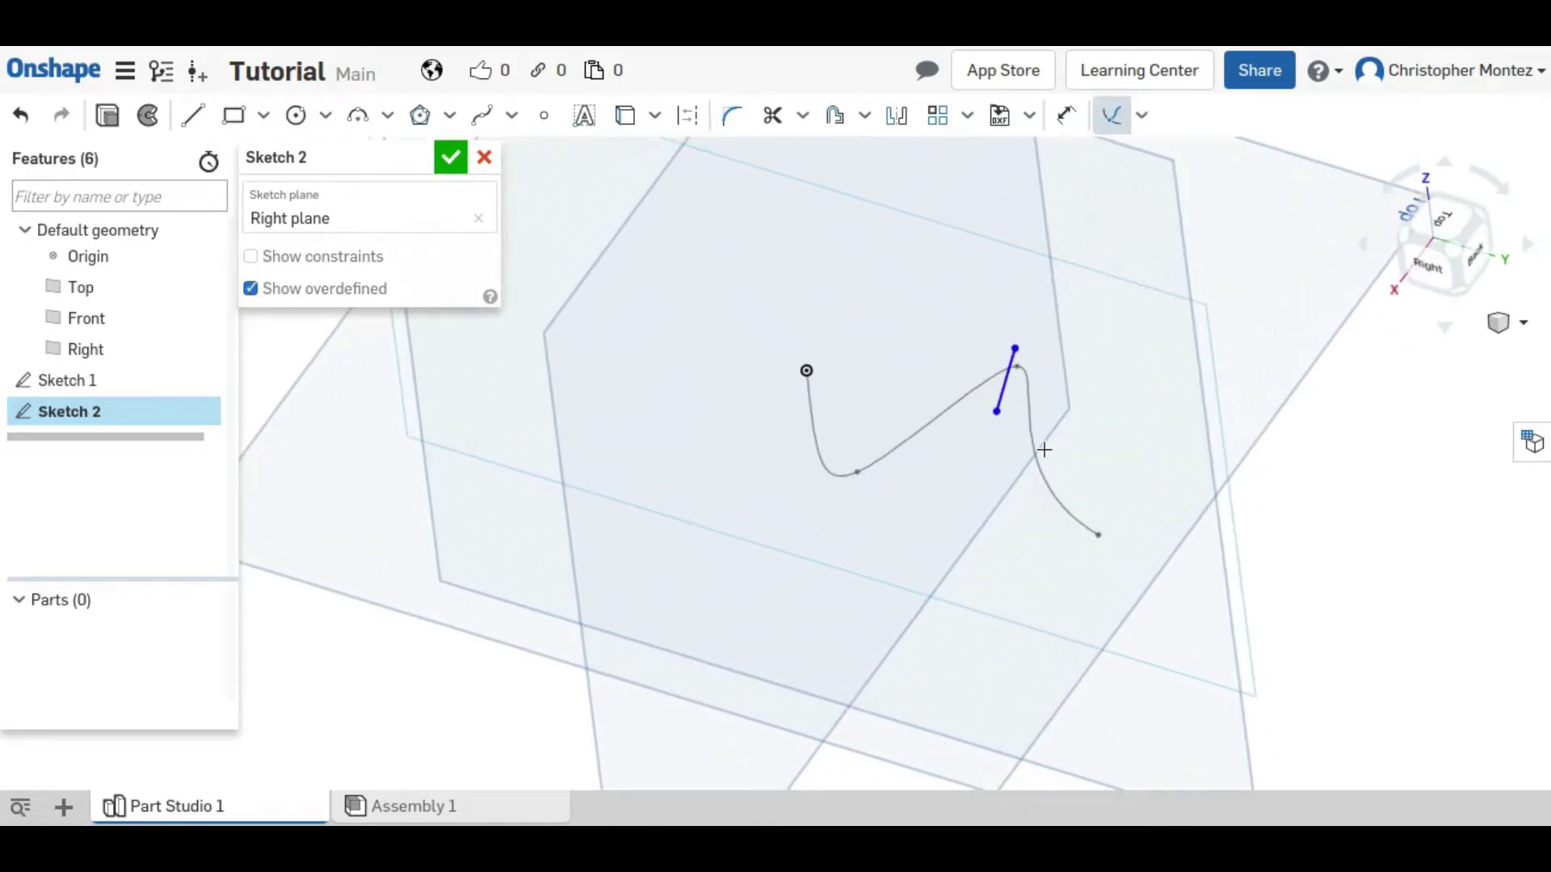
{"action": "left_click", "coordinate": [996, 414]}
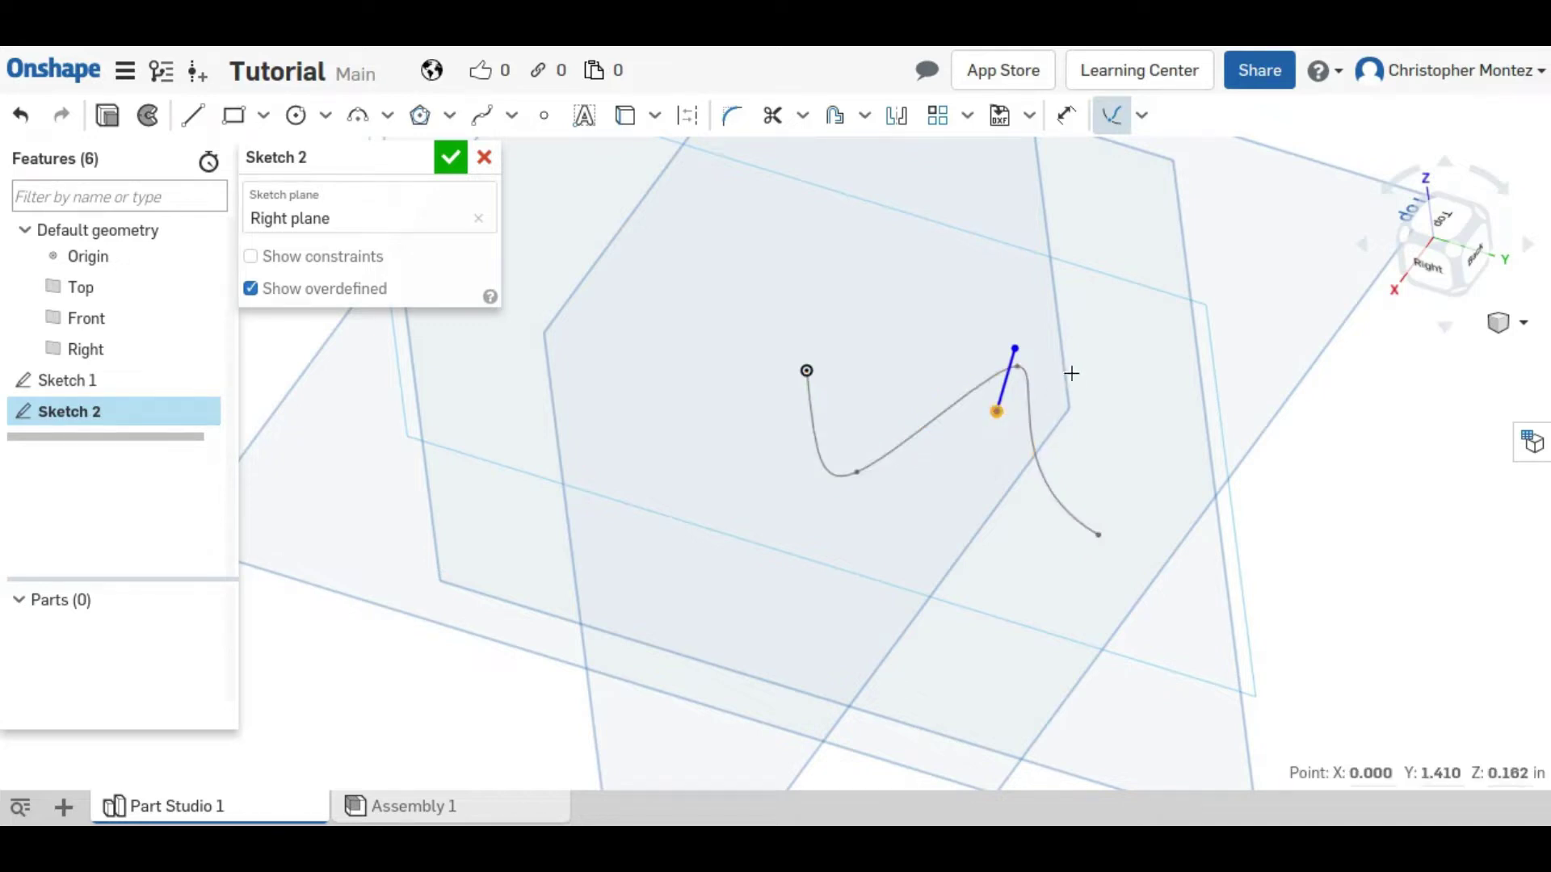
{"action": "right_click_drag", "start_coordinate": [1069, 371], "coordinate": [995, 469]}
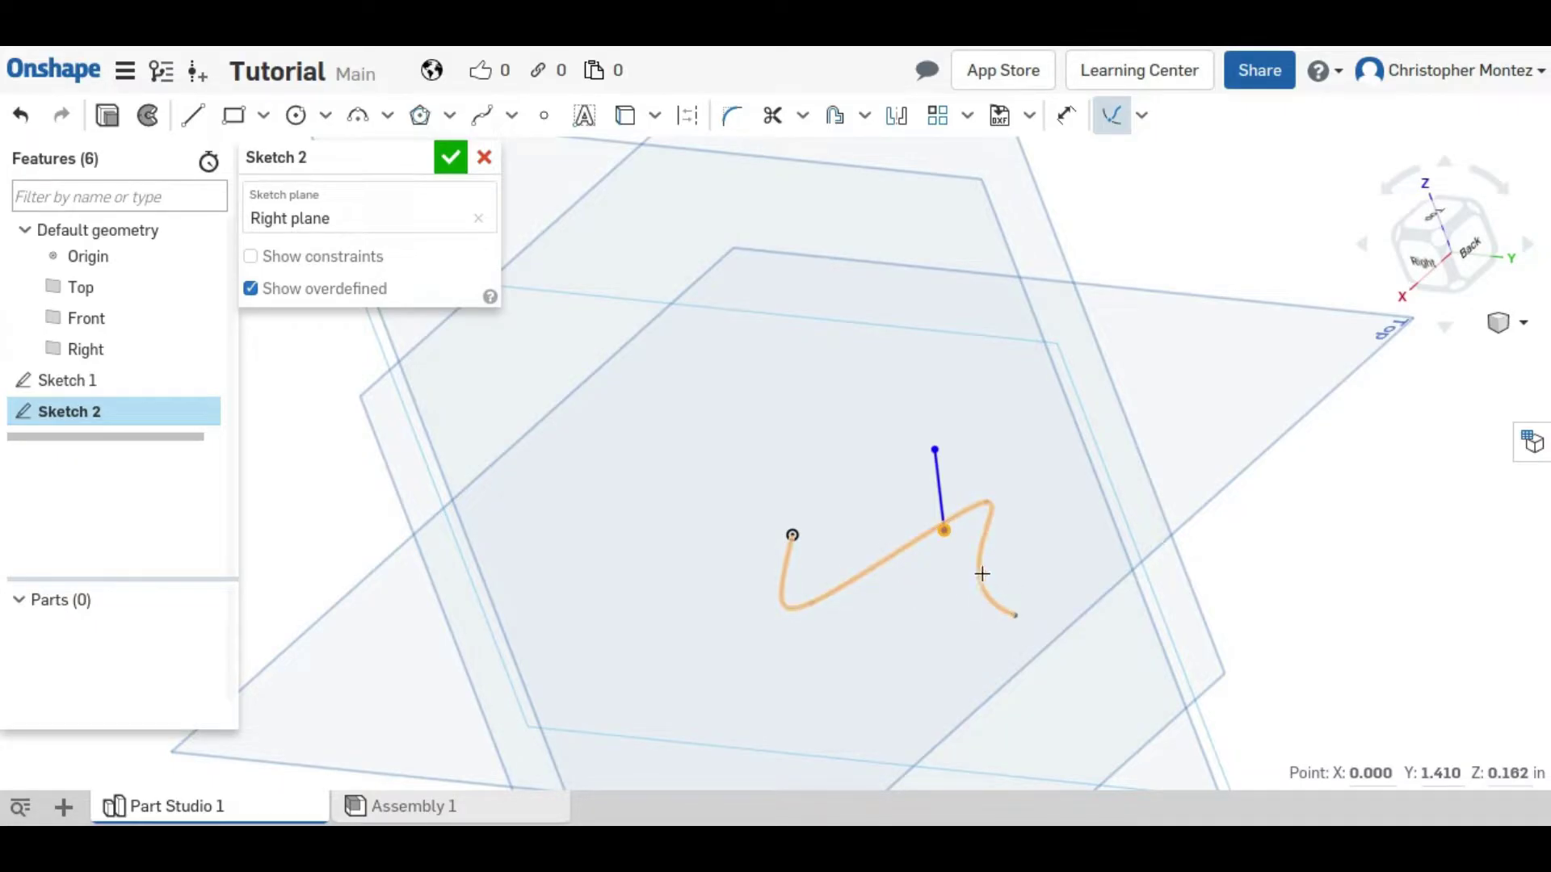
{"action": "mouse_move", "coordinate": [982, 574]}
{"action": "right_mouse_down"}
{"action": "mouse_move", "coordinate": [1045, 595]}
{"action": "mouse_move", "coordinate": [1021, 695]}
{"action": "mouse_move", "coordinate": [1004, 641]}
{"action": "mouse_move", "coordinate": [977, 665]}
{"action": "mouse_move", "coordinate": [924, 609]}
{"action": "mouse_move", "coordinate": [975, 597]}
{"action": "mouse_move", "coordinate": [962, 561]}
{"action": "right_mouse_up"}
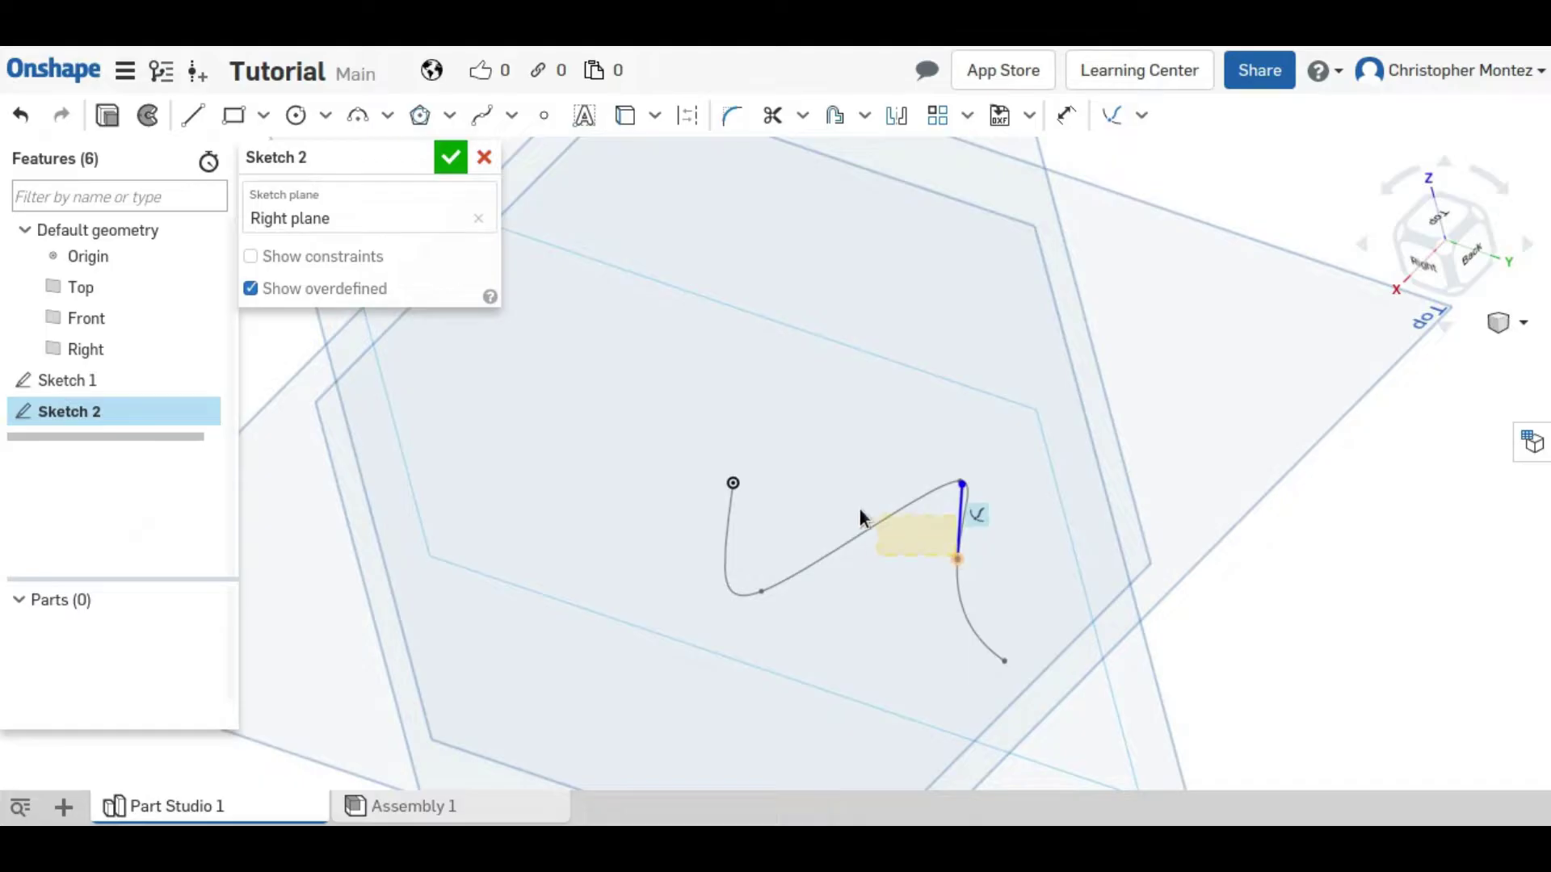
- Finish the sketch with the pierced line, then delete Sketch 2
{"action": "left_click_drag", "start_coordinate": [860, 510], "coordinate": [1012, 664]}
{"action": "left_click", "coordinate": [966, 564]}
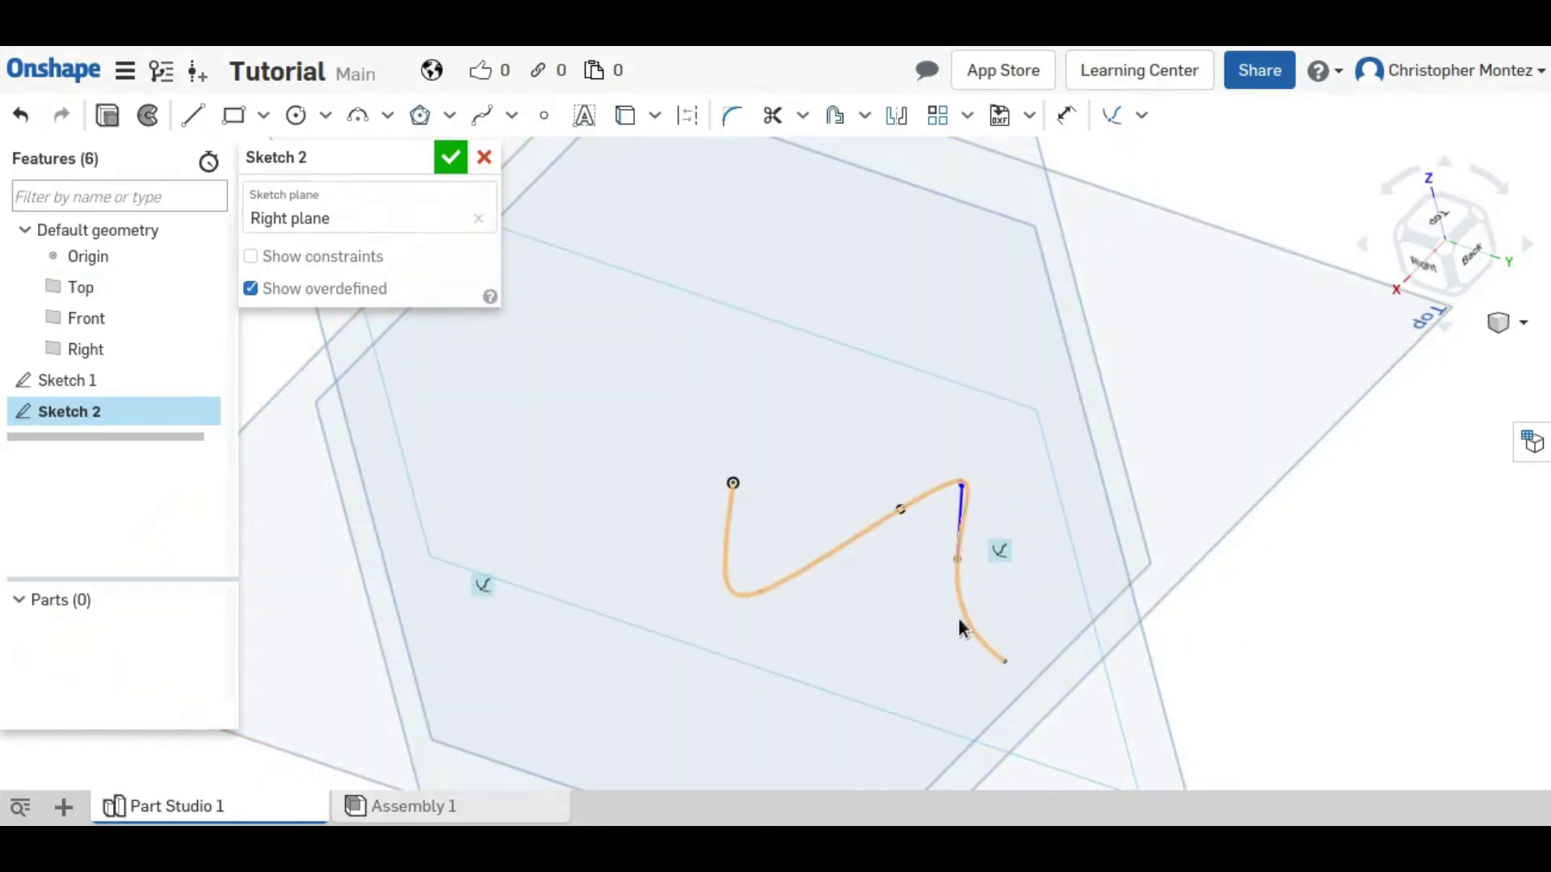
{"action": "mouse_move", "coordinate": [1157, 631]}
{"action": "right_mouse_down"}
{"action": "mouse_move", "coordinate": [1039, 600]}
{"action": "mouse_move", "coordinate": [570, 266]}
{"action": "right_mouse_up"}
{"action": "left_click", "coordinate": [450, 157]}
{"action": "mouse_move", "coordinate": [646, 404]}
{"action": "right_mouse_down"}
{"action": "mouse_move", "coordinate": [780, 561]}
{"action": "mouse_move", "coordinate": [1225, 638]}
{"action": "mouse_move", "coordinate": [1246, 725]}
{"action": "mouse_move", "coordinate": [1207, 823]}
{"action": "mouse_move", "coordinate": [1350, 727]}
{"action": "mouse_move", "coordinate": [1315, 544]}
{"action": "mouse_move", "coordinate": [1204, 415]}
{"action": "mouse_move", "coordinate": [1100, 361]}
{"action": "mouse_move", "coordinate": [1253, 325]}
{"action": "mouse_move", "coordinate": [1256, 450]}
{"action": "mouse_move", "coordinate": [1388, 536]}
{"action": "mouse_move", "coordinate": [1205, 618]}
{"action": "mouse_move", "coordinate": [1146, 517]}
{"action": "mouse_move", "coordinate": [1177, 478]}
{"action": "mouse_move", "coordinate": [1173, 424]}
{"action": "mouse_move", "coordinate": [1129, 332]}
{"action": "mouse_move", "coordinate": [1201, 374]}
{"action": "mouse_move", "coordinate": [637, 526]}
{"action": "mouse_move", "coordinate": [1224, 495]}
{"action": "right_mouse_up"}
{"action": "middle_click_drag", "start_coordinate": [1222, 487], "coordinate": [1179, 411]}
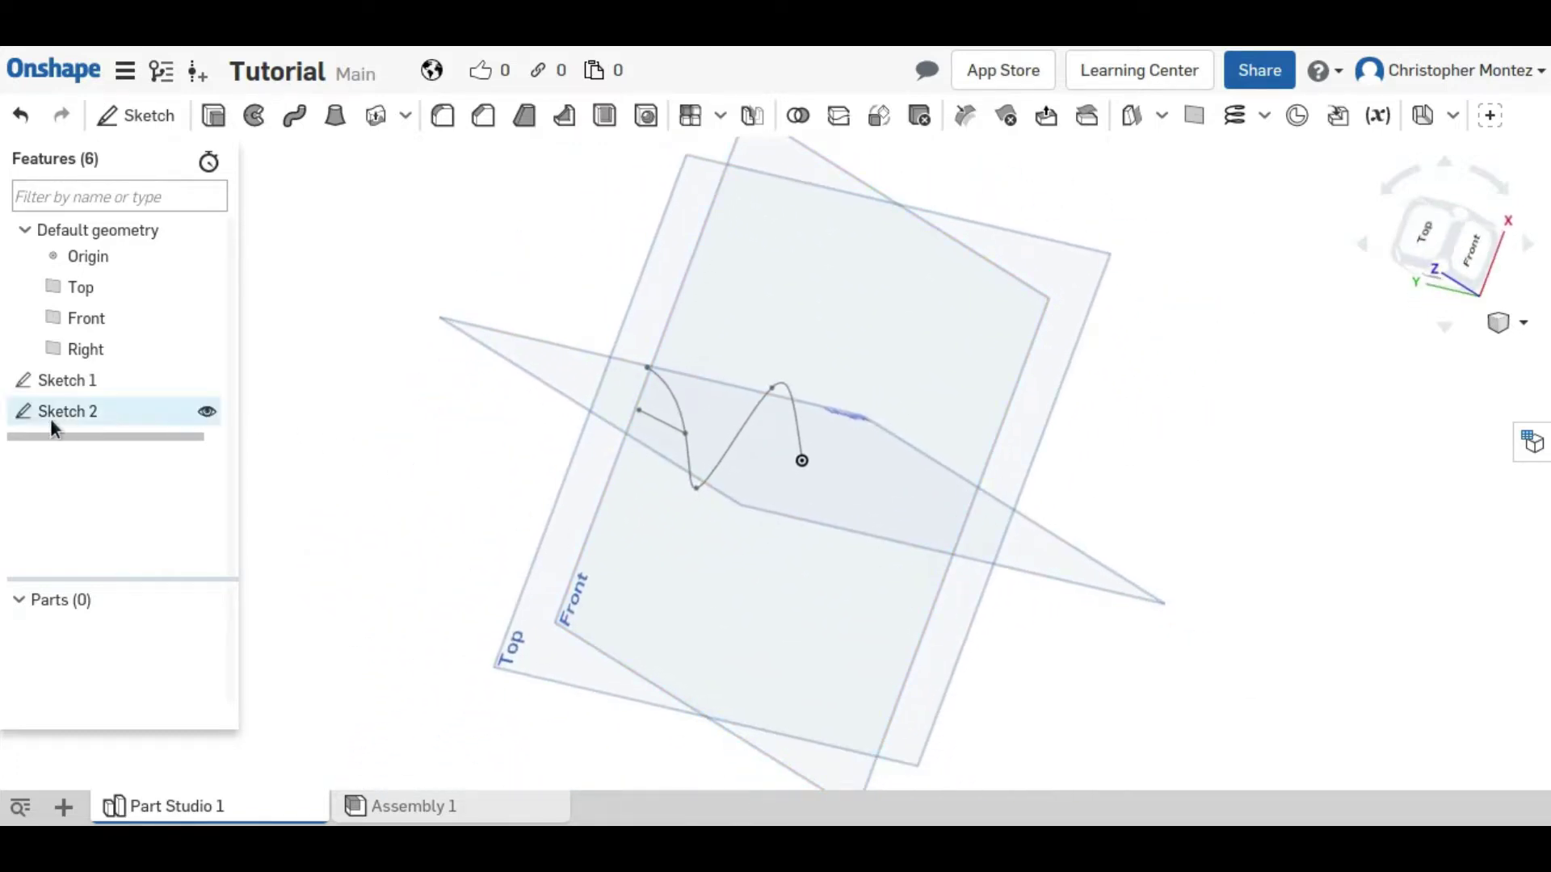
{"action": "key", "text": "Delete"}
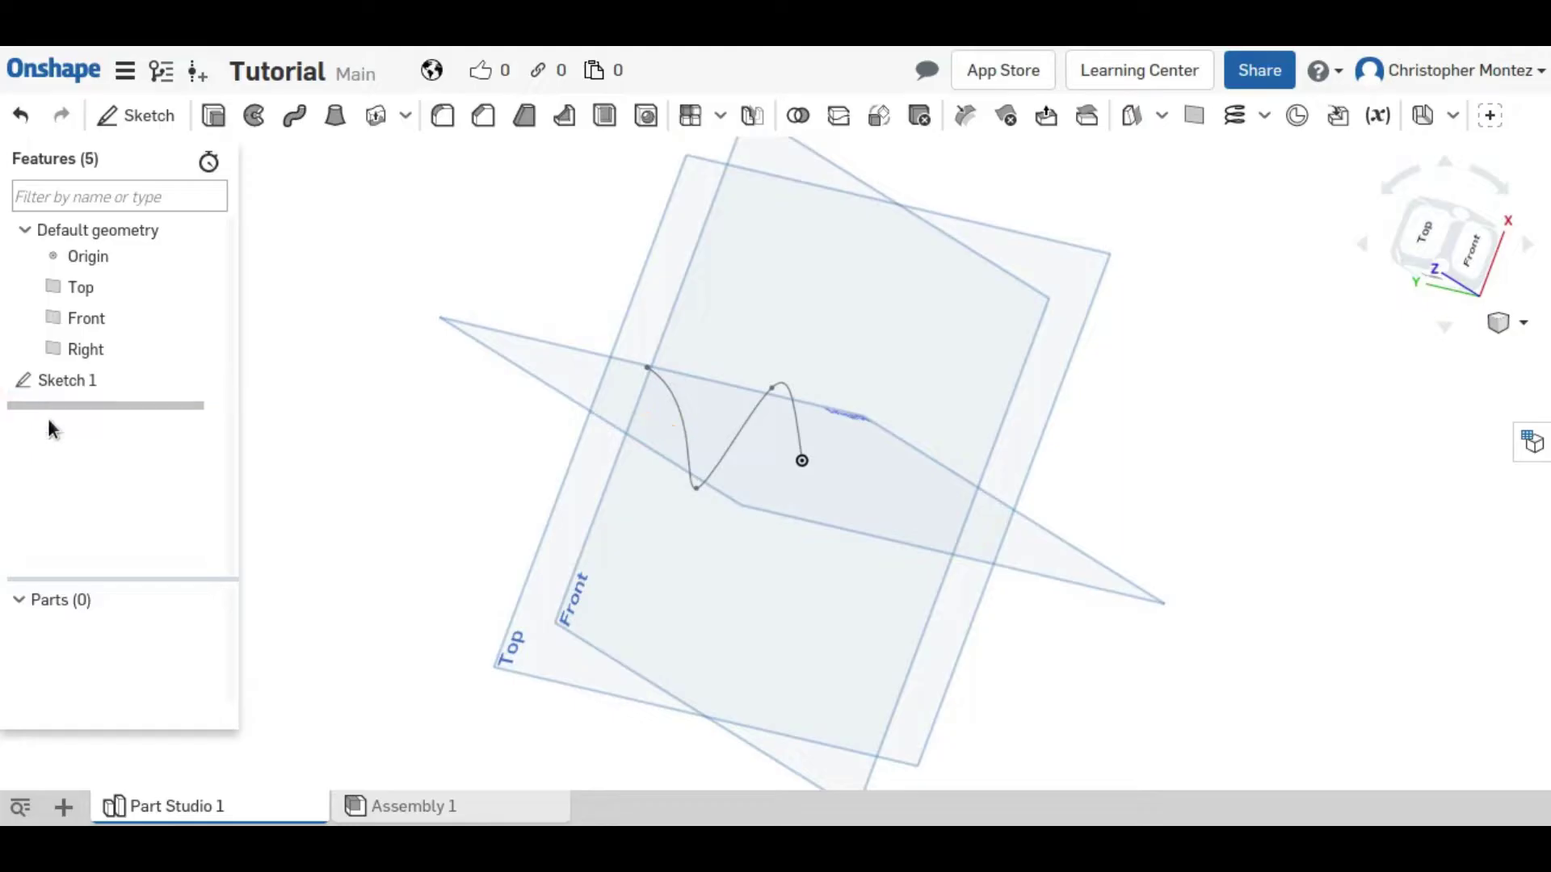
- Reopen Sketch 1 for editing and delete the spline
{"action": "left_click", "coordinate": [91, 391]}
{"action": "double_click", "coordinate": [91, 391]}
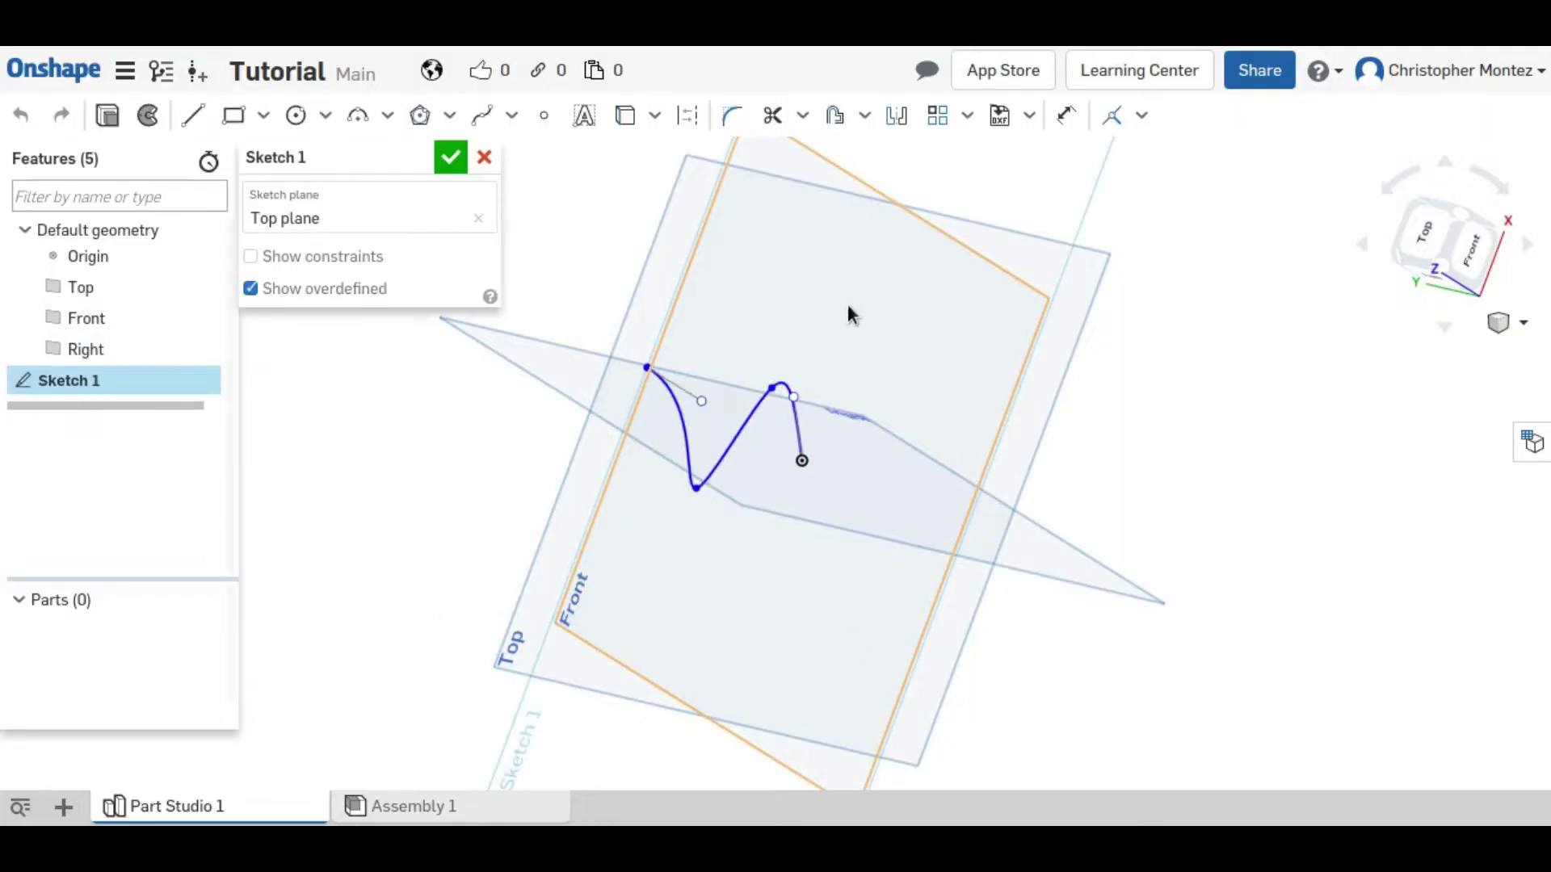
{"action": "mouse_move", "coordinate": [848, 312]}
{"action": "right_mouse_down"}
{"action": "mouse_move", "coordinate": [854, 530]}
{"action": "mouse_move", "coordinate": [1031, 360]}
{"action": "mouse_move", "coordinate": [910, 517]}
{"action": "mouse_move", "coordinate": [1101, 404]}
{"action": "mouse_move", "coordinate": [887, 549]}
{"action": "mouse_move", "coordinate": [1125, 412]}
{"action": "right_mouse_up"}
{"action": "left_click", "coordinate": [1450, 250]}
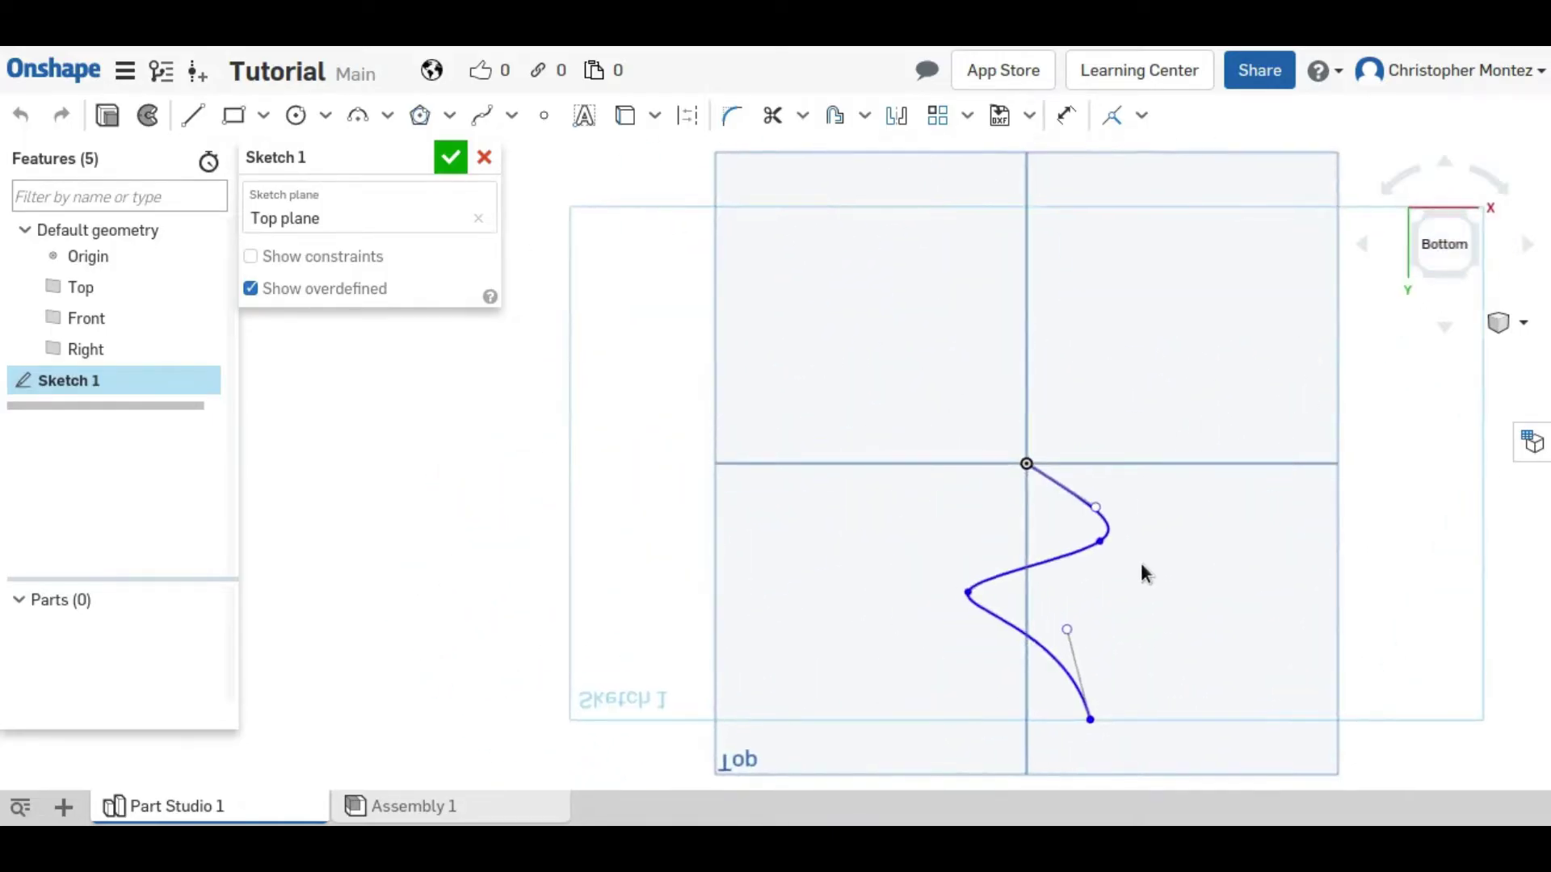
{"action": "scroll", "coordinate": [1108, 566], "scroll_direction": "up", "scroll_amount": 1}
{"action": "mouse_move", "coordinate": [1116, 595]}
{"action": "middle_mouse_down"}
{"action": "mouse_move", "coordinate": [1078, 415]}
{"action": "mouse_move", "coordinate": [1087, 465]}
{"action": "middle_mouse_up"}
{"action": "scroll", "coordinate": [1067, 396], "scroll_direction": "up", "scroll_amount": 5}
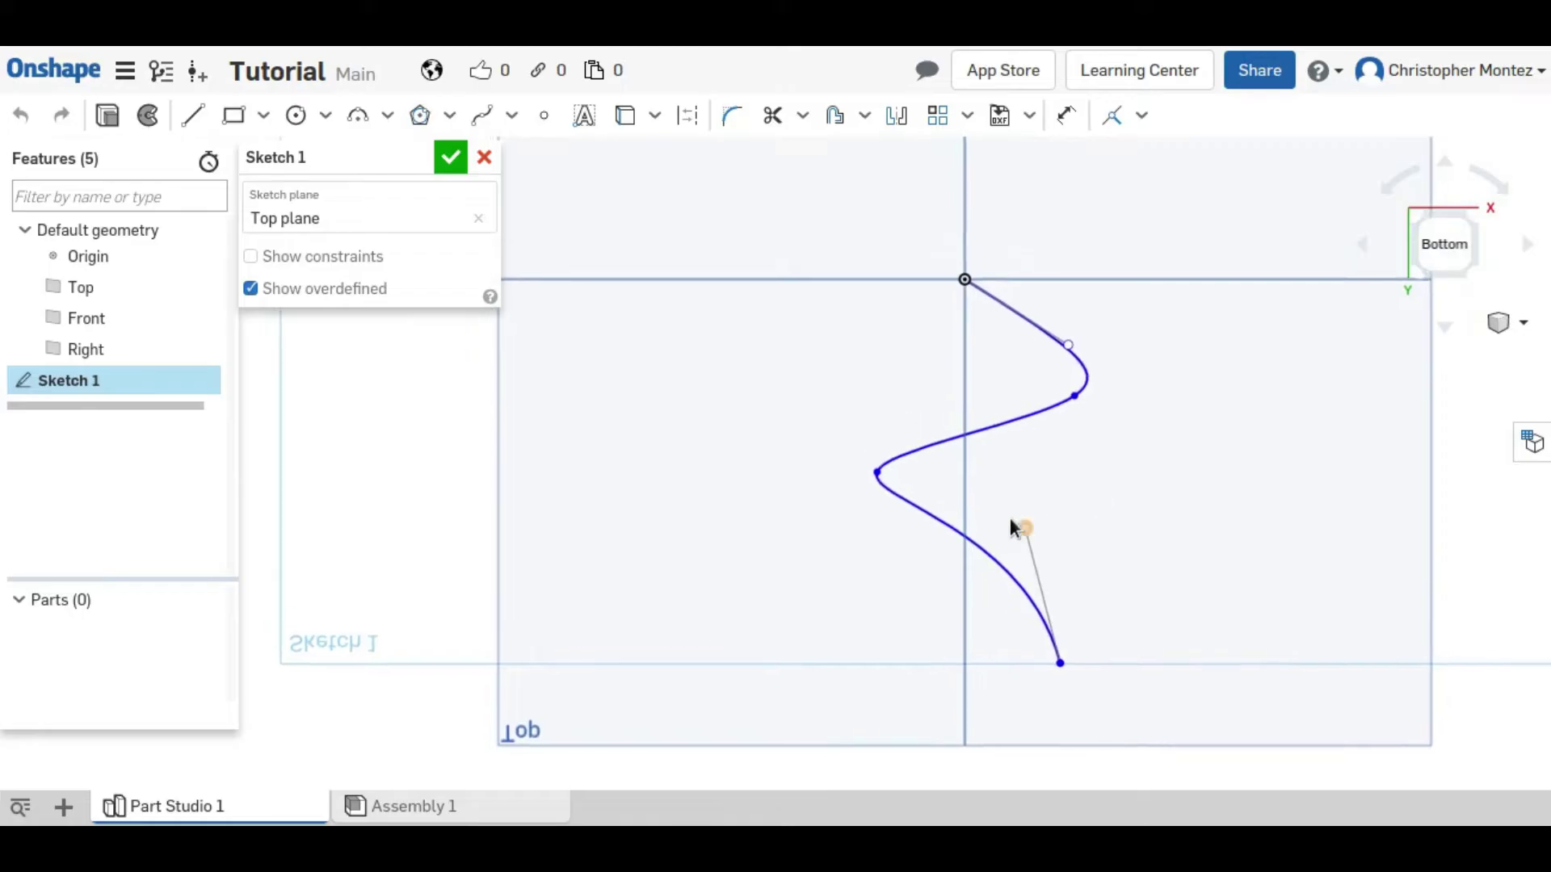
{"action": "left_click_drag", "start_coordinate": [984, 549], "coordinate": [1466, 415]}
{"action": "right_click_drag", "start_coordinate": [1465, 410], "coordinate": [1218, 388]}
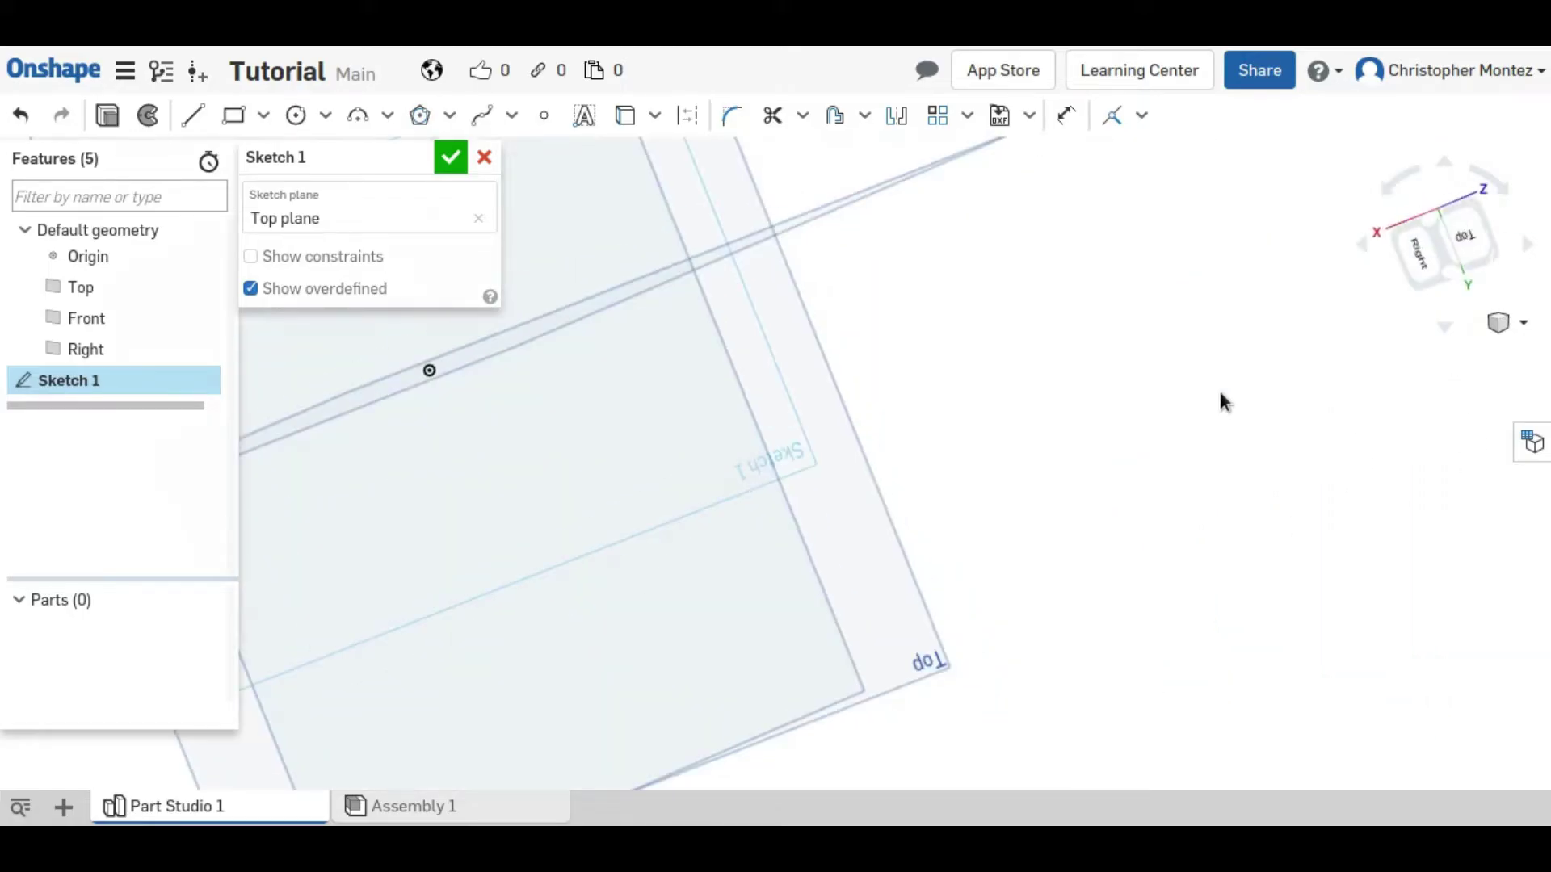
- Sketch three circles on the horizontal axis: about 1.305 in diameter at the origin, about 1.178 in to its left, about 1.244 in to its right
{"action": "left_click", "coordinate": [1452, 244]}
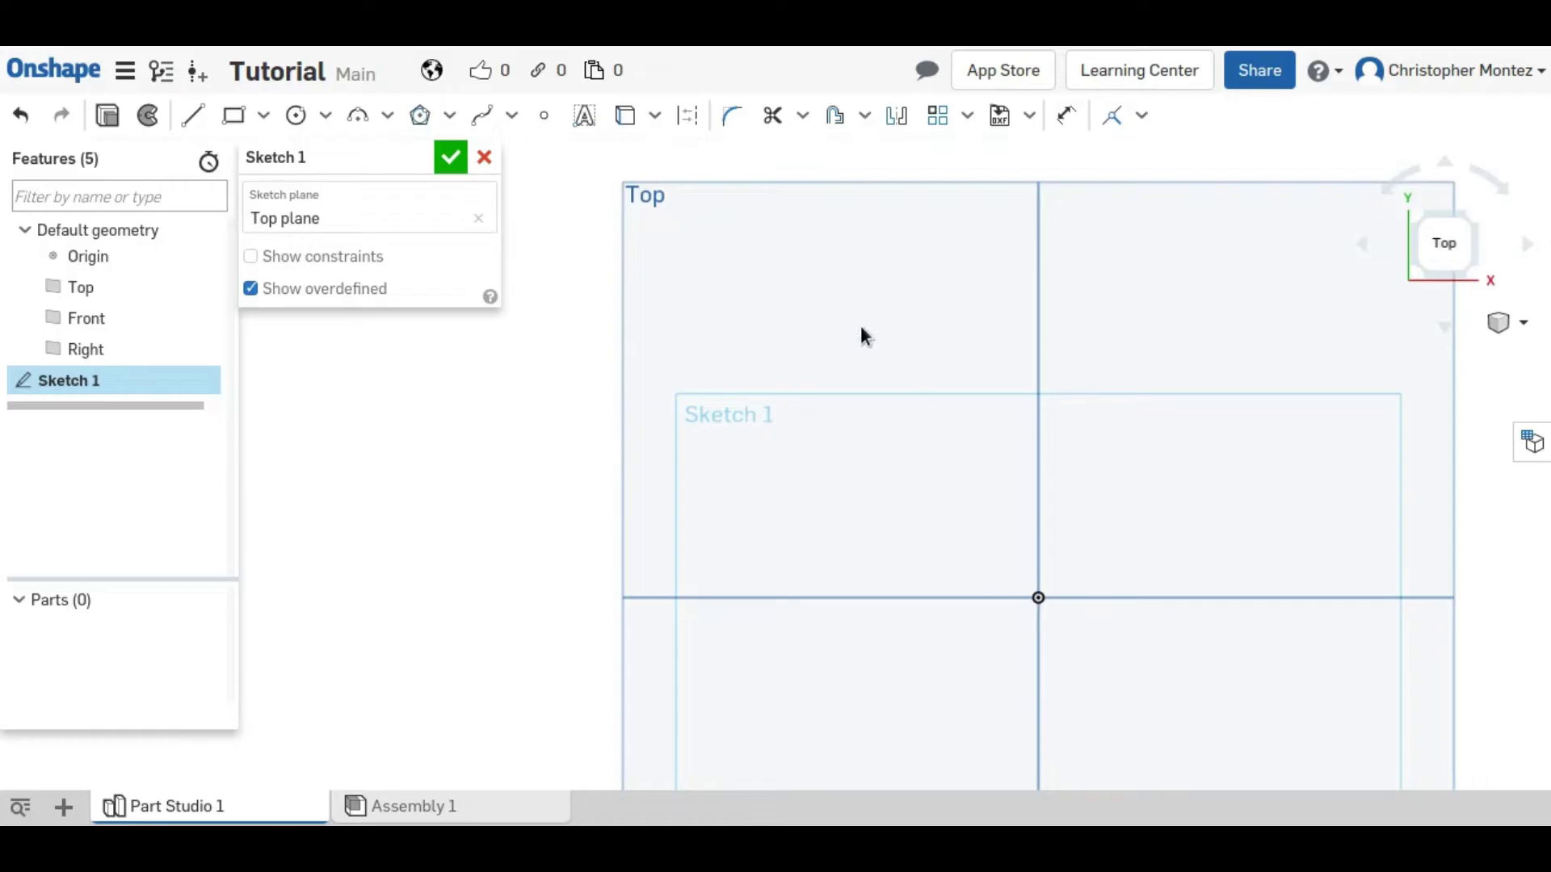
{"action": "left_click", "coordinate": [298, 117]}
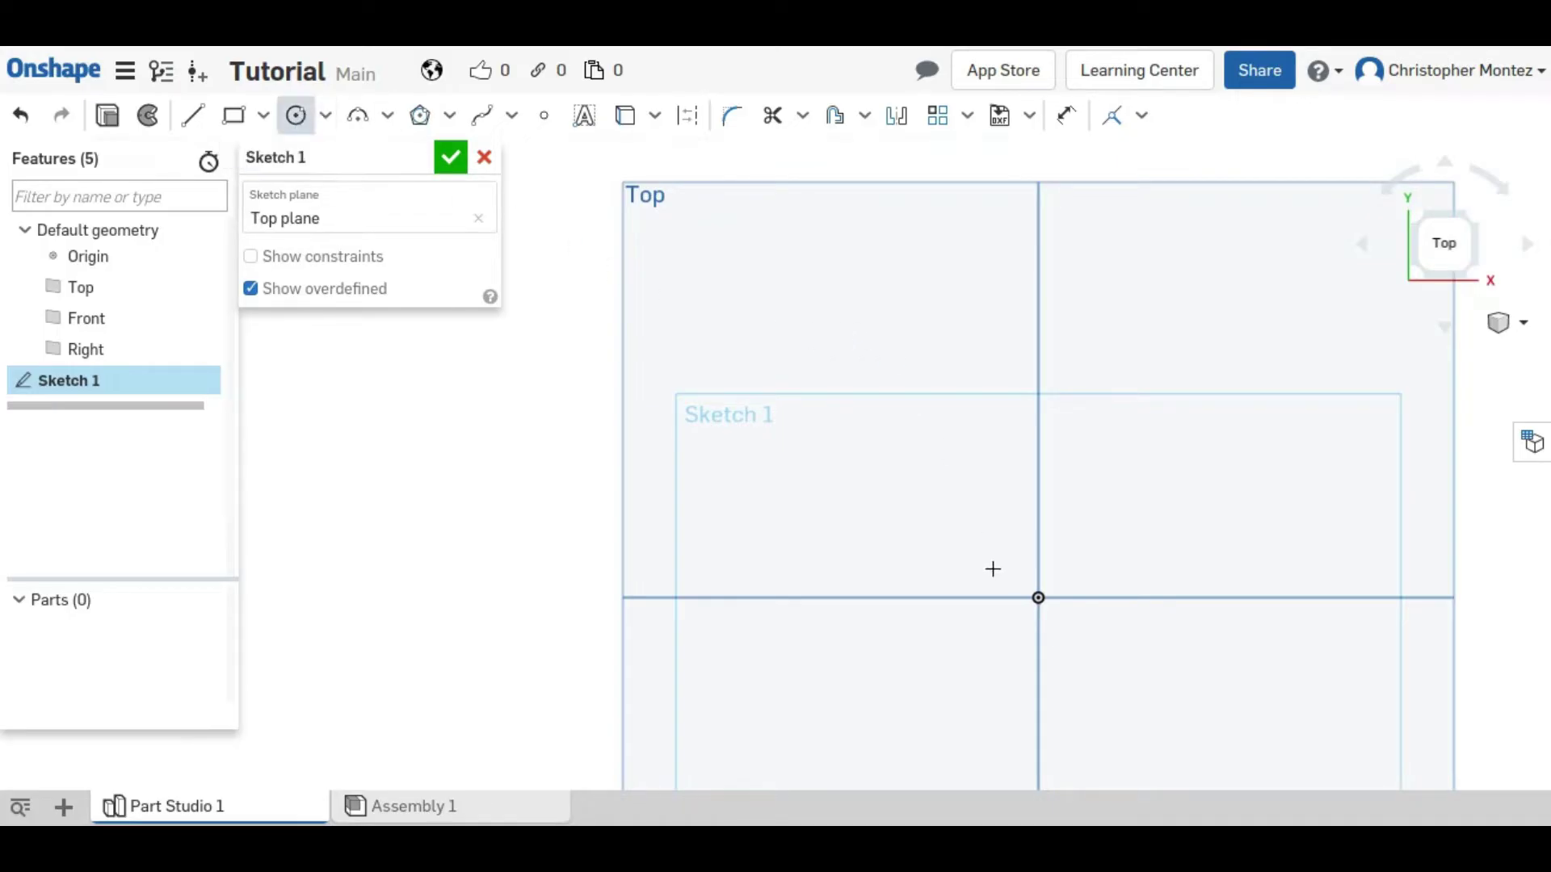
{"action": "left_click", "coordinate": [1040, 599]}
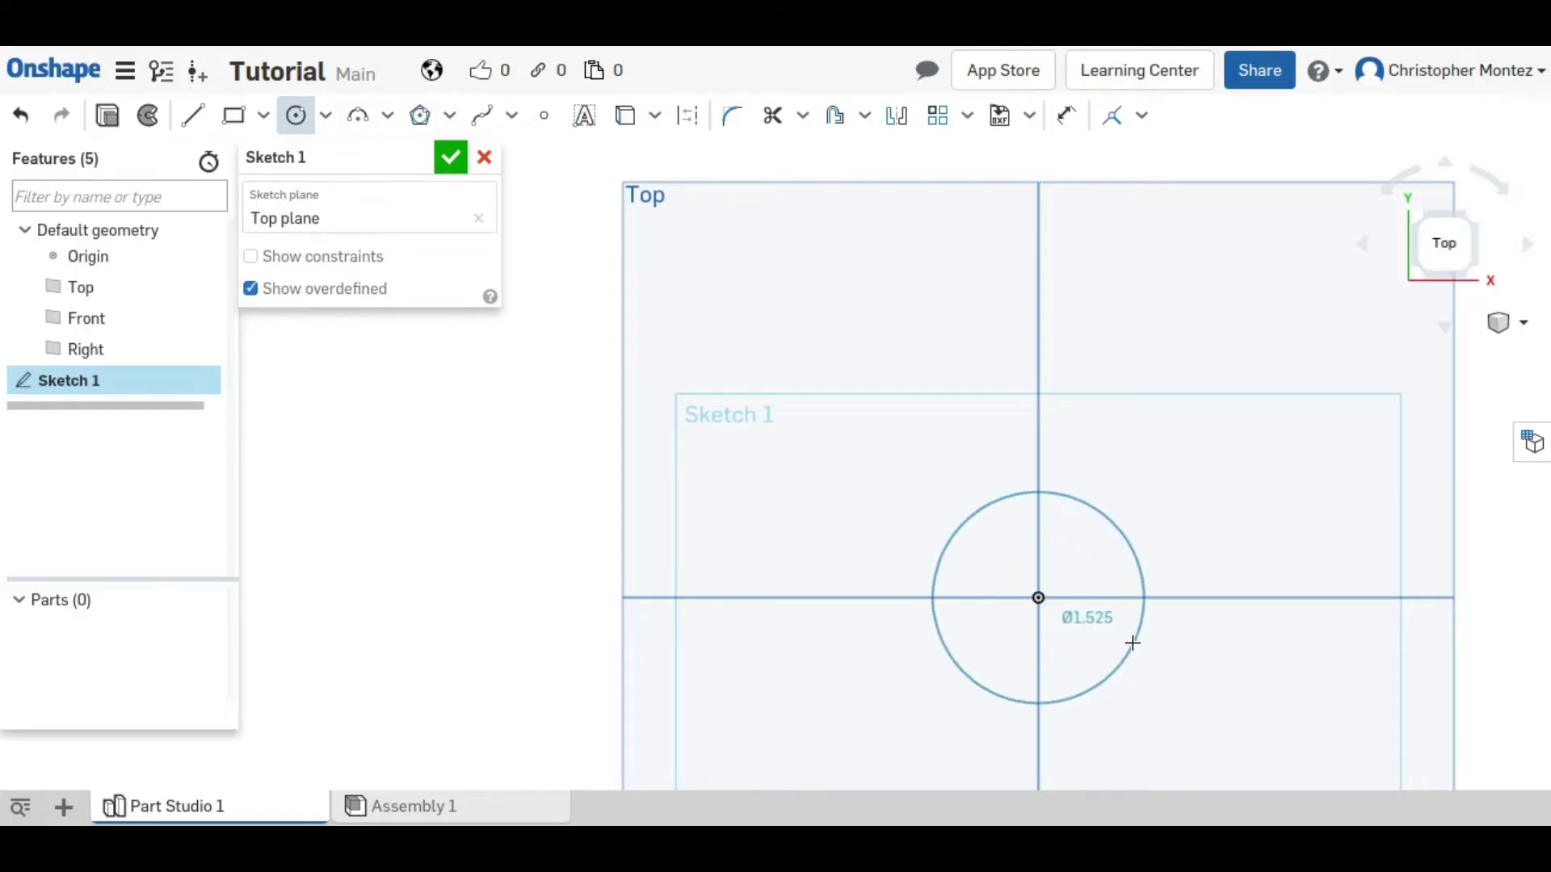
{"action": "left_click", "coordinate": [1111, 658]}
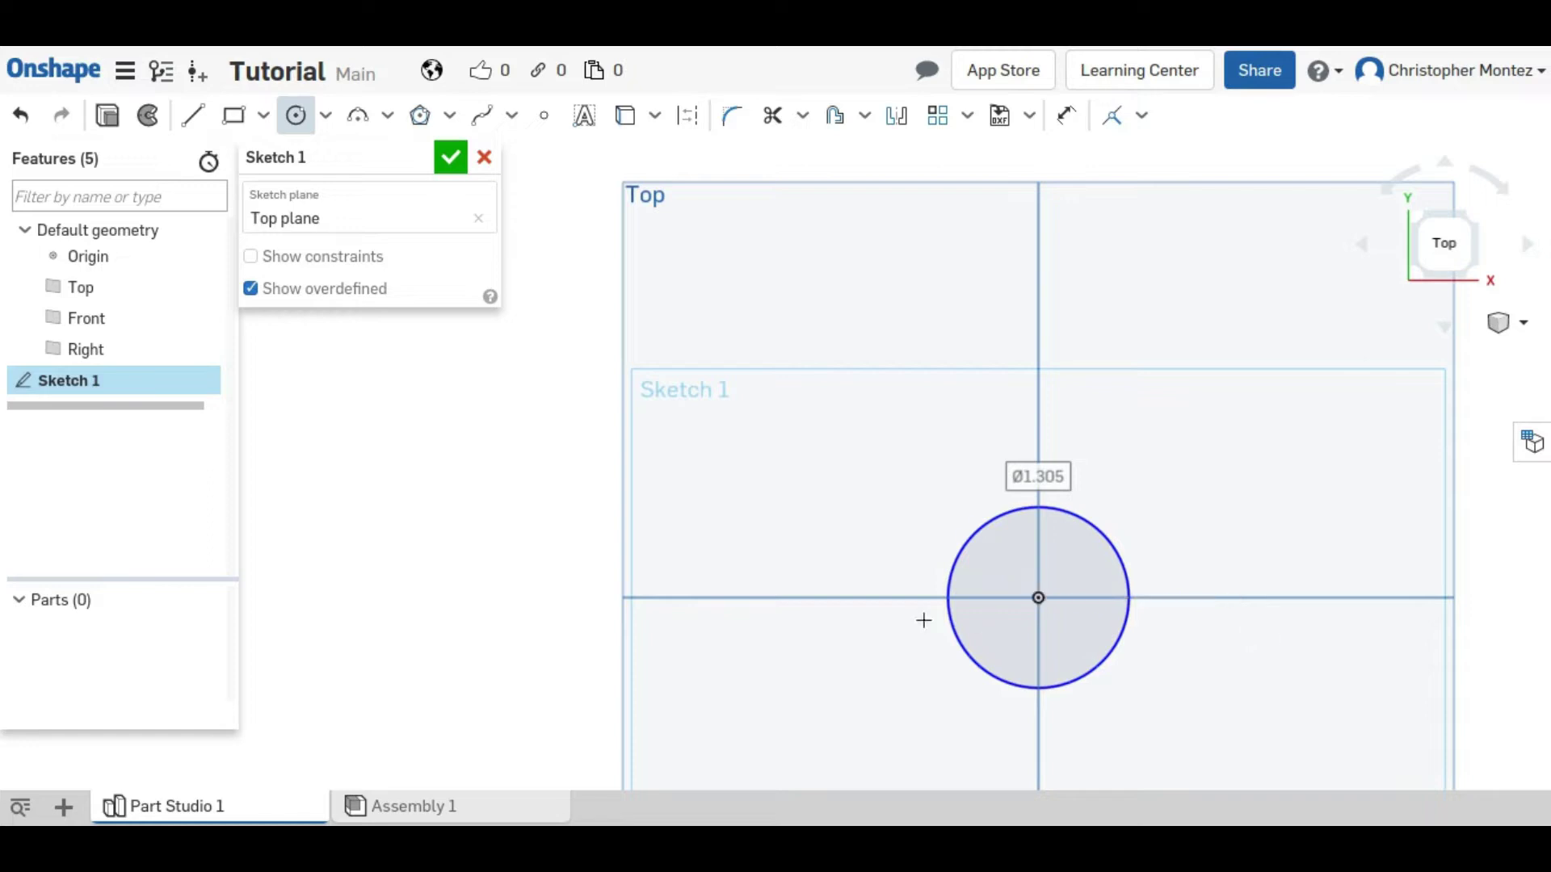
{"action": "left_click", "coordinate": [819, 597]}
{"action": "left_click", "coordinate": [809, 680]}
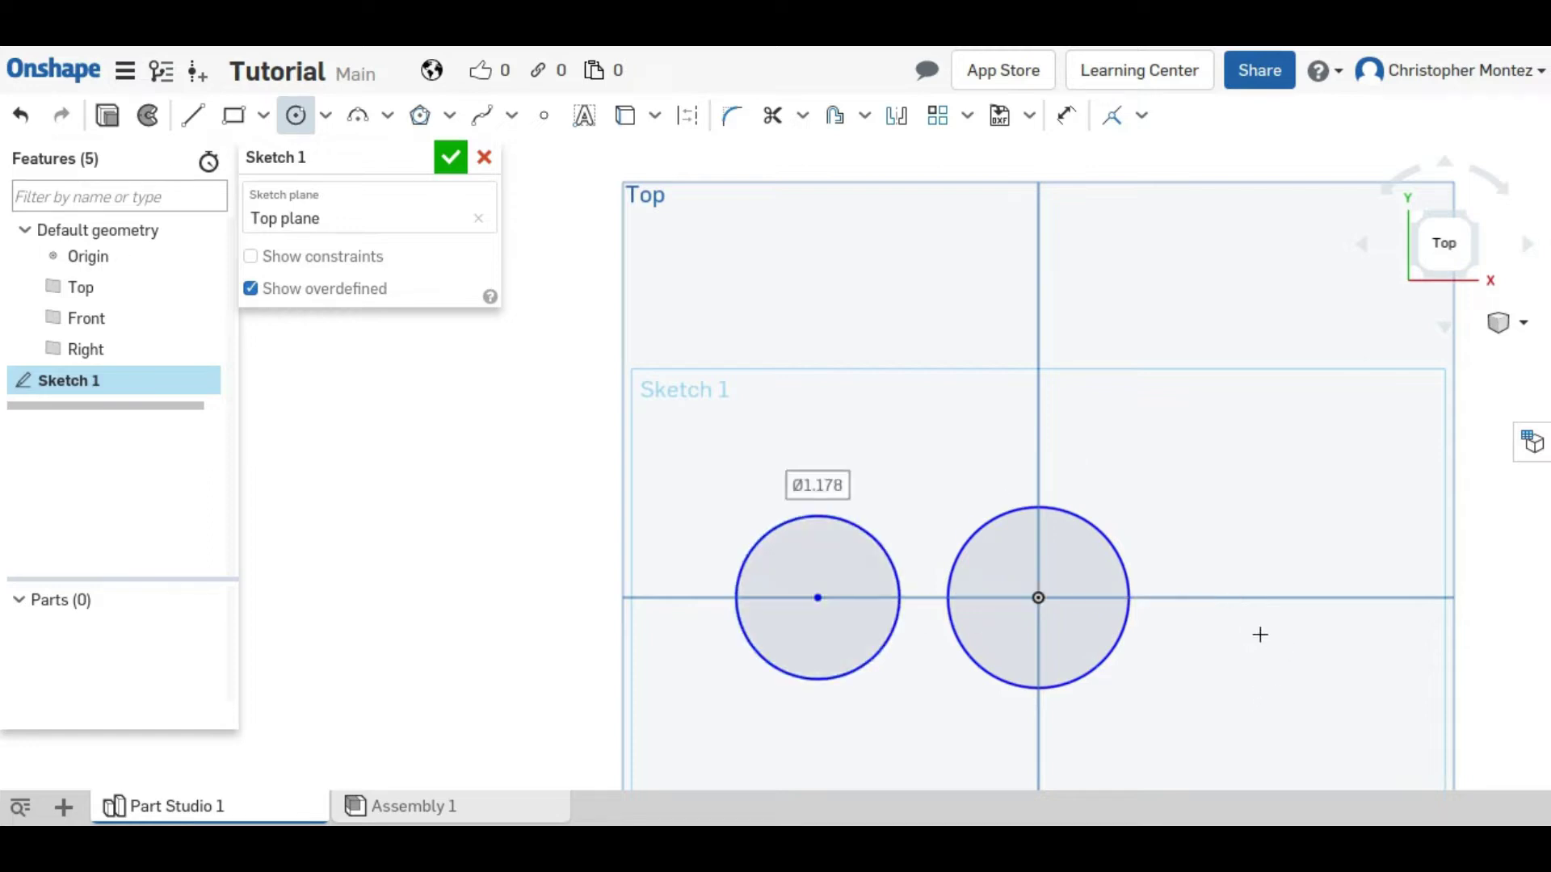
{"action": "left_click", "coordinate": [1233, 598]}
{"action": "left_click", "coordinate": [1244, 682]}
{"action": "key", "text": "Escape"}
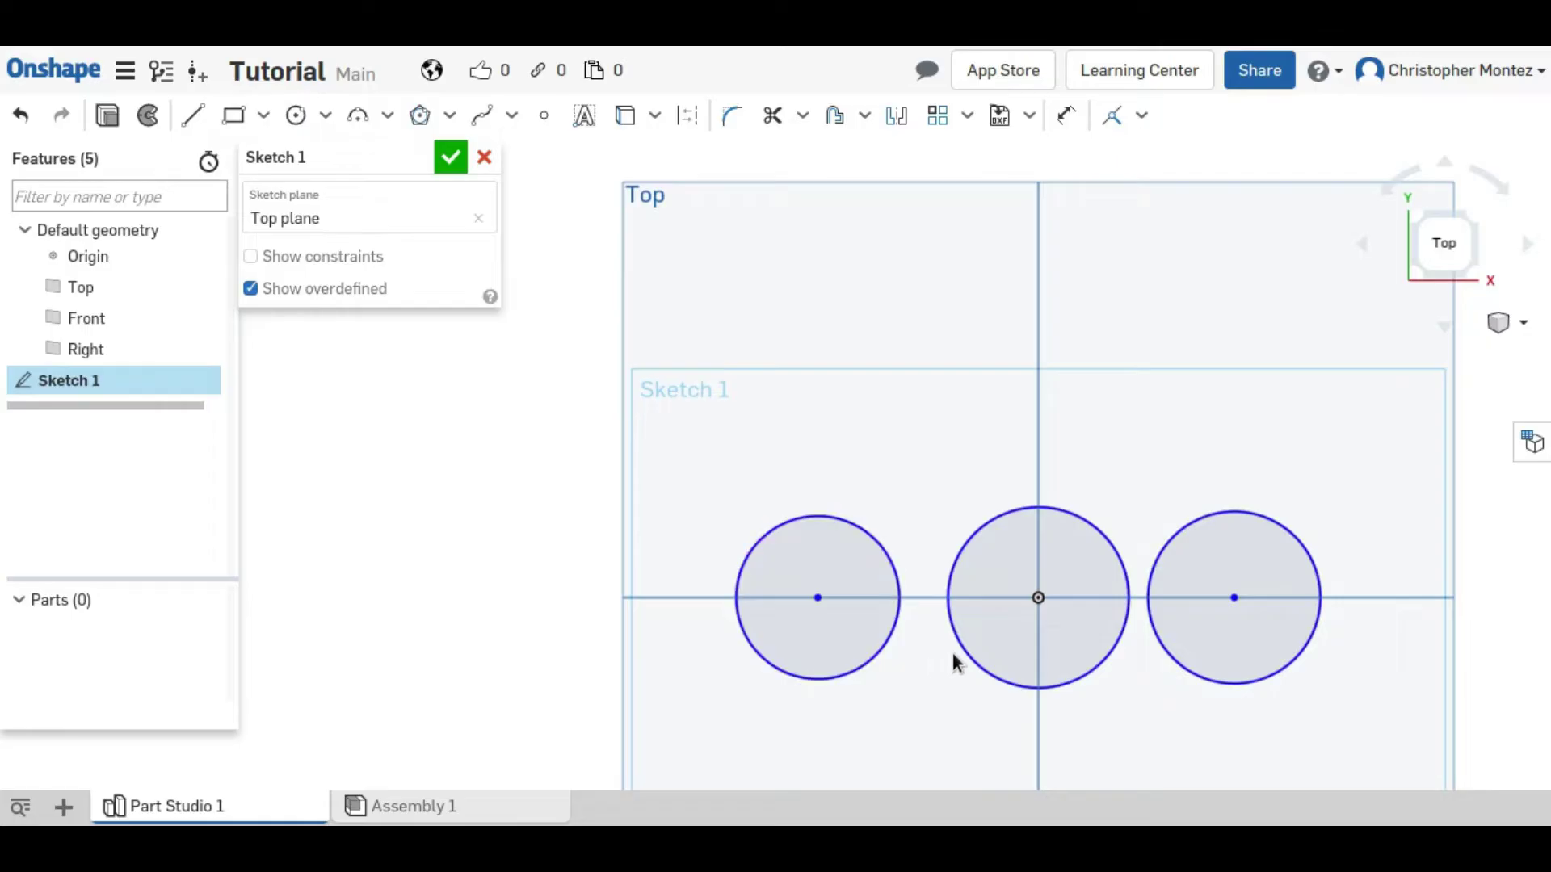
- Constrain all three circles to equal size
{"action": "left_click", "coordinate": [1180, 662]}
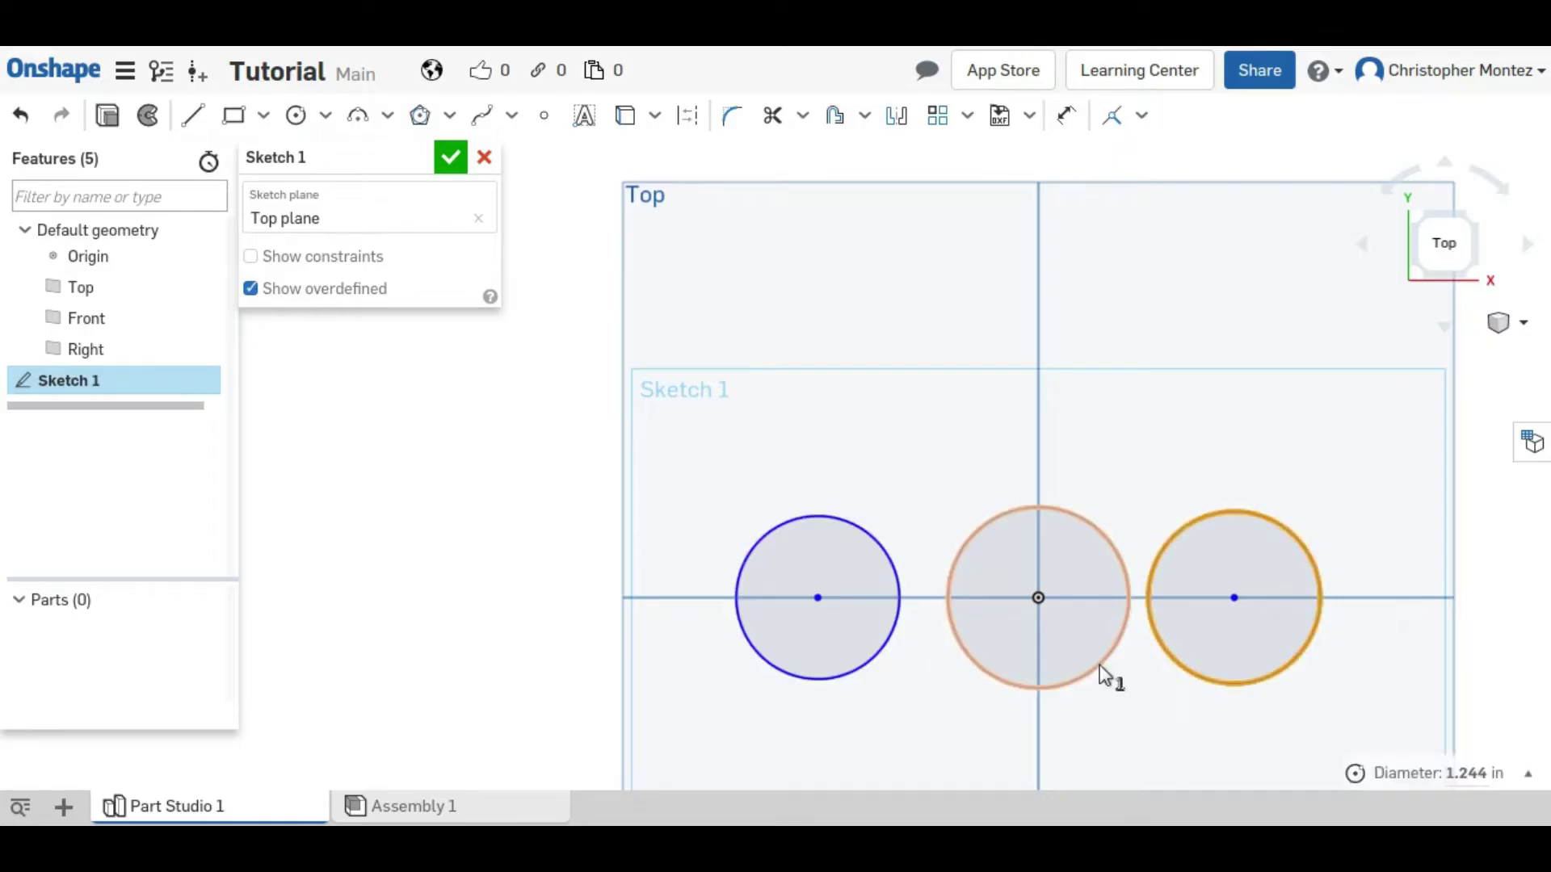
{"action": "left_click", "coordinate": [1105, 665]}
{"action": "left_click", "coordinate": [883, 659]}
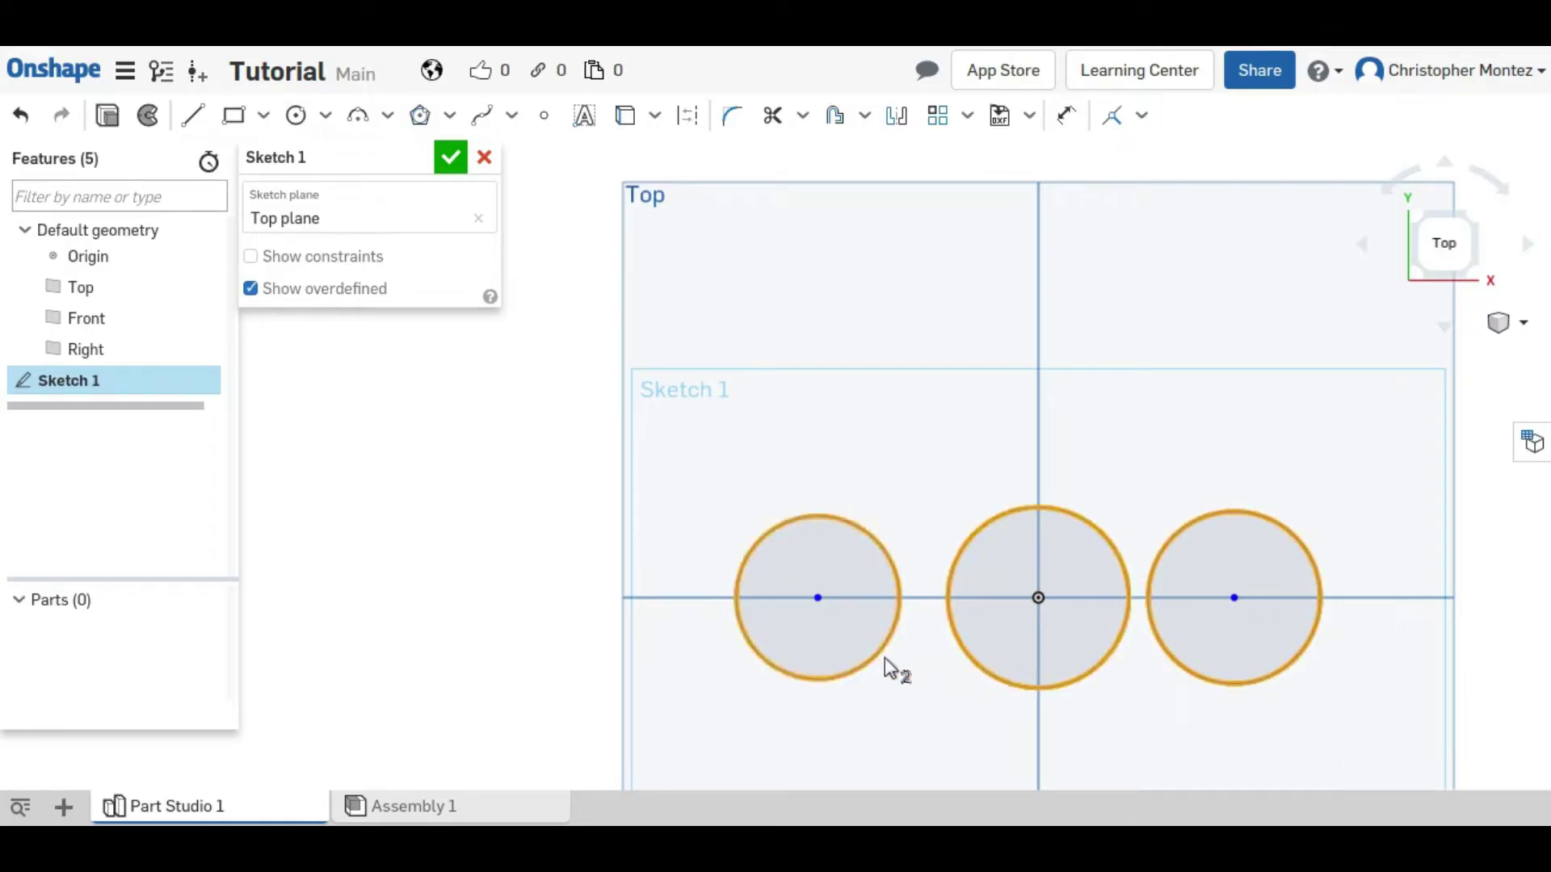
{"action": "left_click", "coordinate": [1142, 115]}
{"action": "left_click", "coordinate": [1199, 433]}
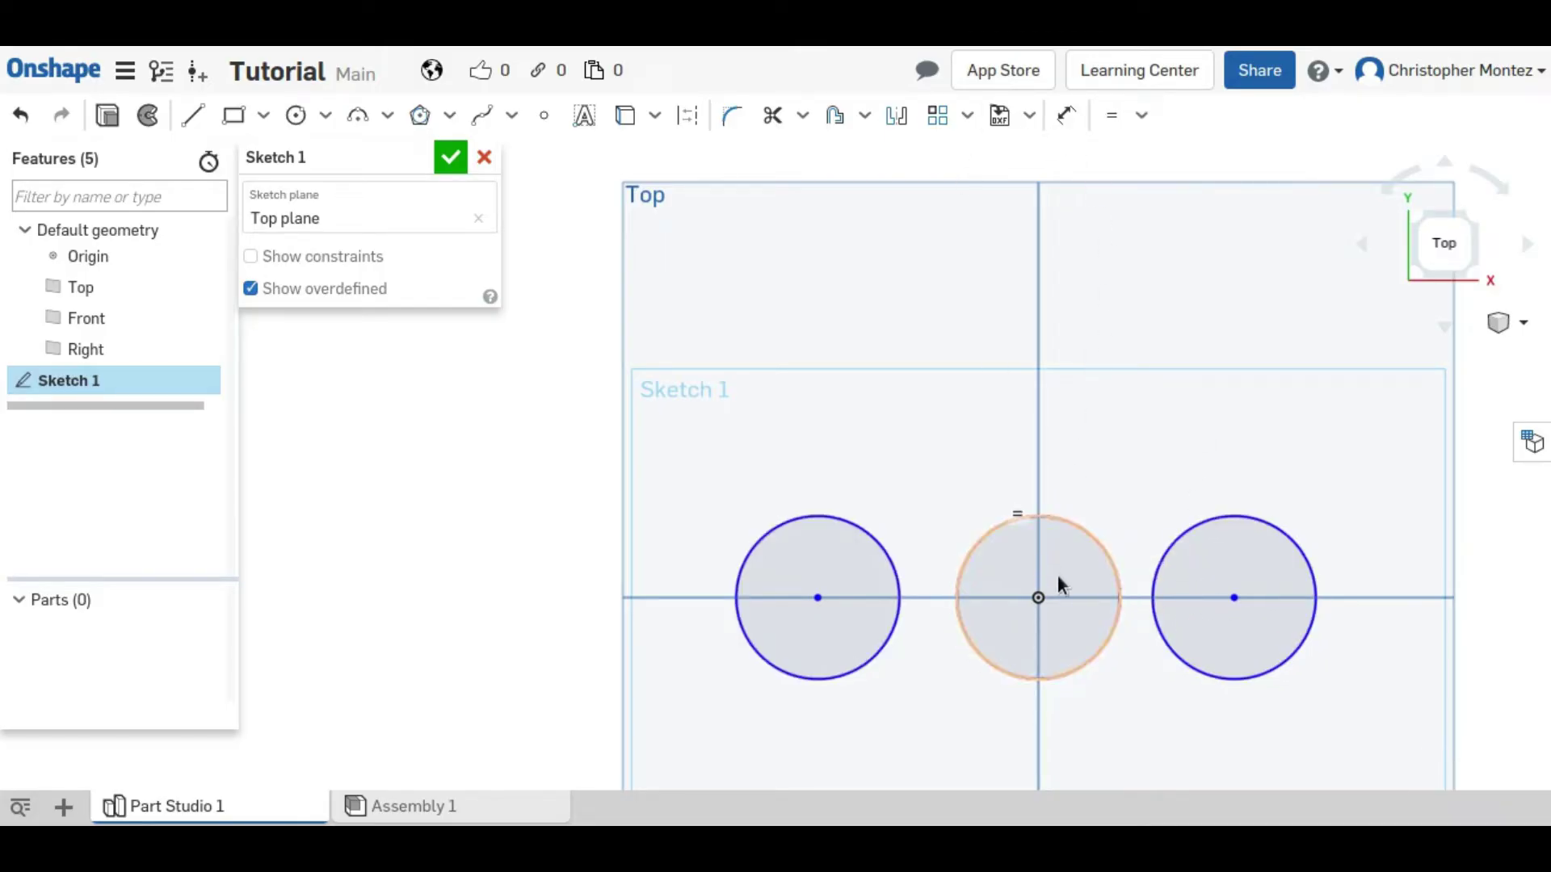
- Dimension the horizontal distance between the left circle's center and the origin as 1 in
{"action": "left_click", "coordinate": [1065, 121]}
{"action": "left_click", "coordinate": [817, 598]}
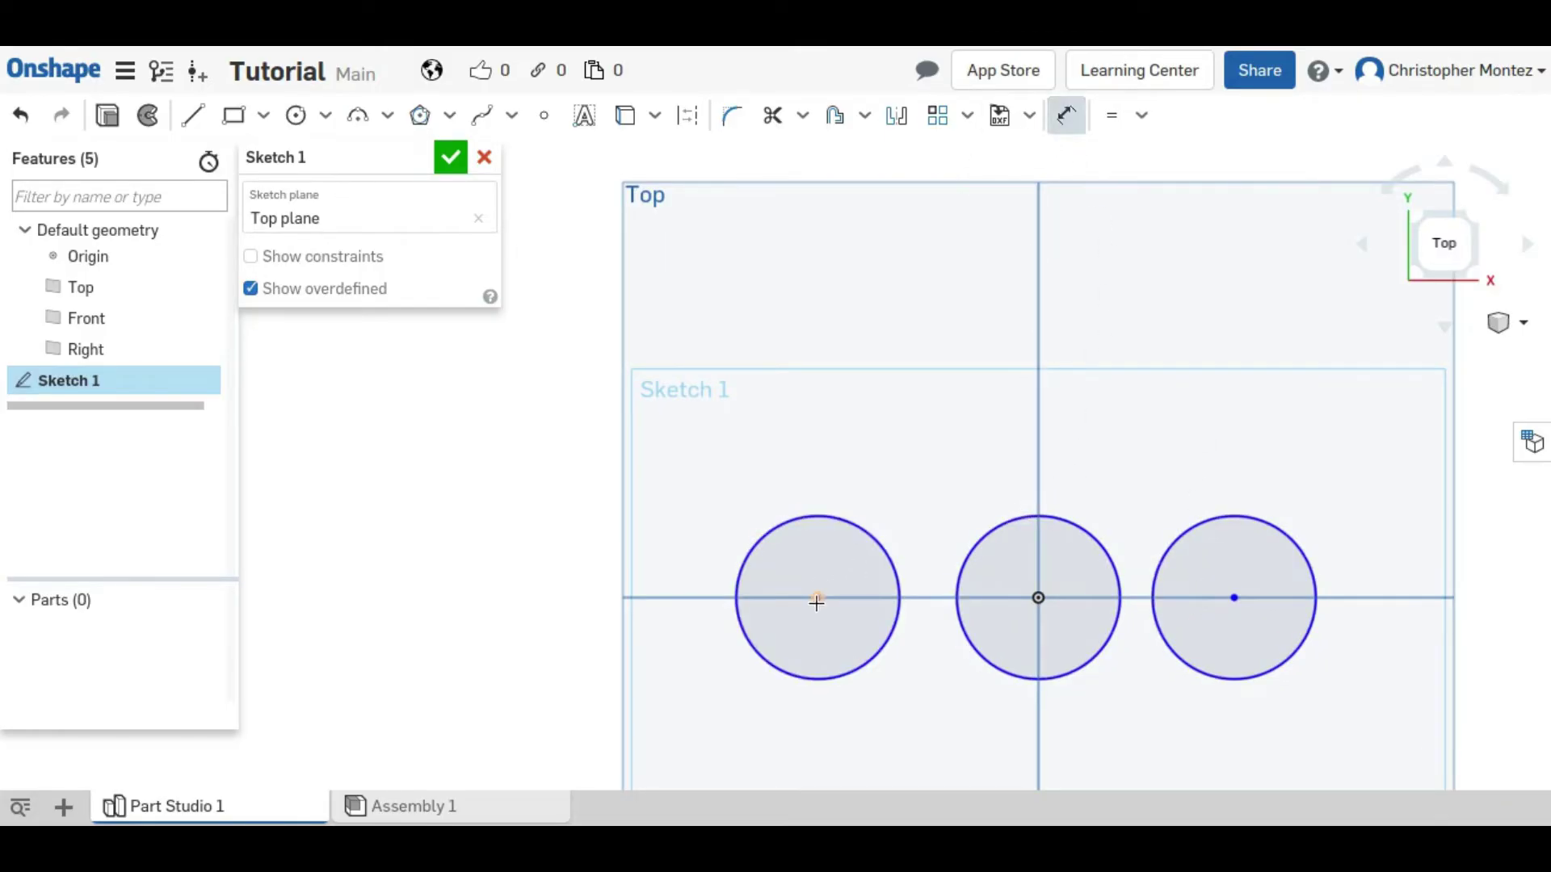
{"action": "left_click", "coordinate": [1038, 598]}
{"action": "left_click", "coordinate": [952, 452]}
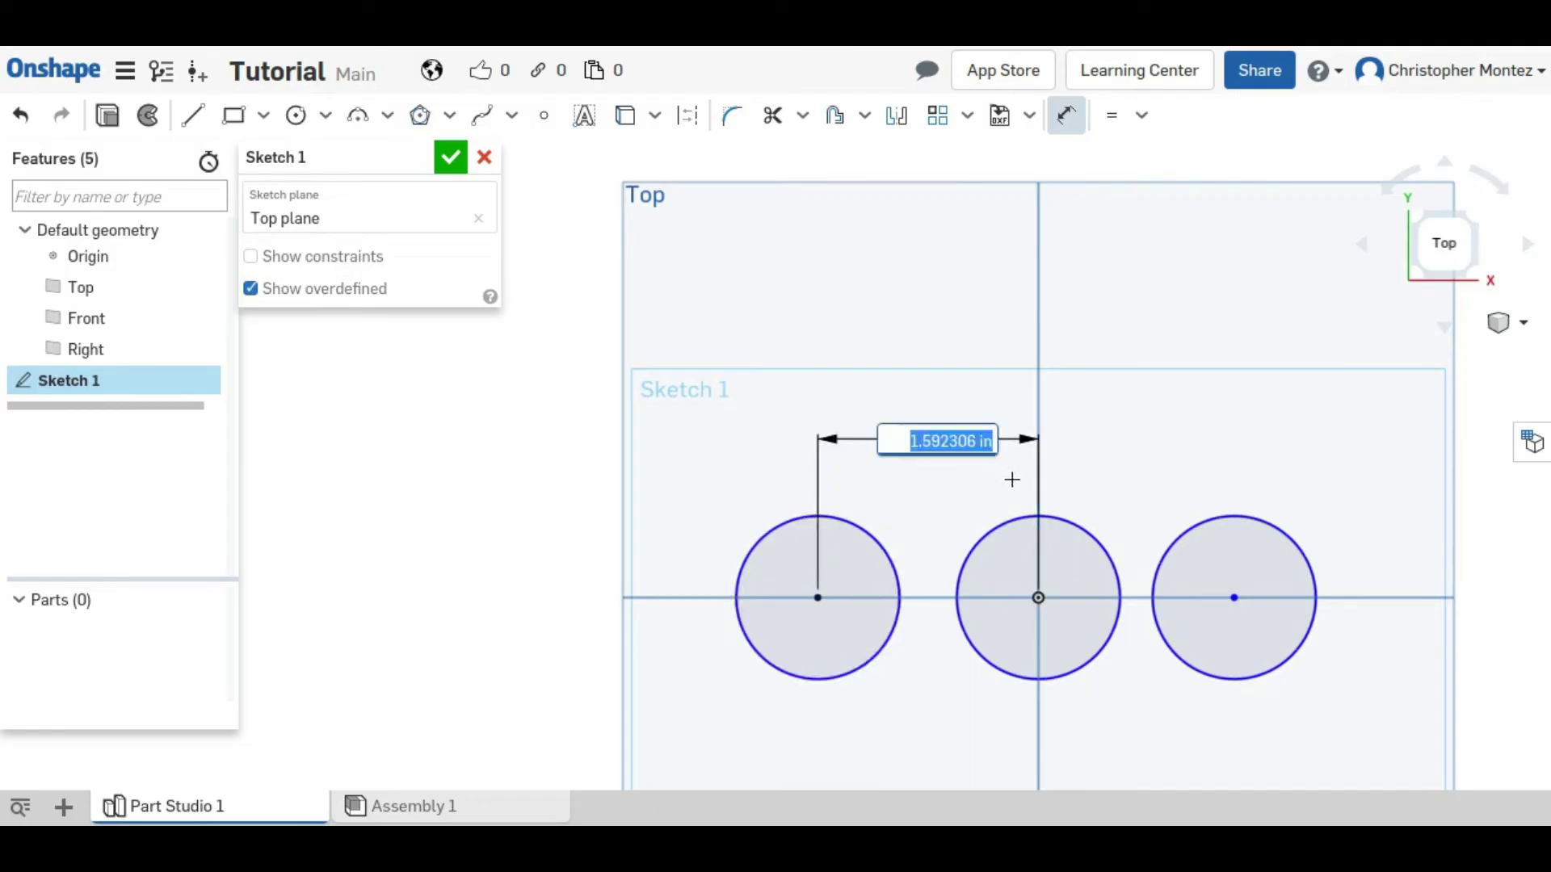
{"action": "type", "text": "1"}
{"action": "key", "text": "Return"}
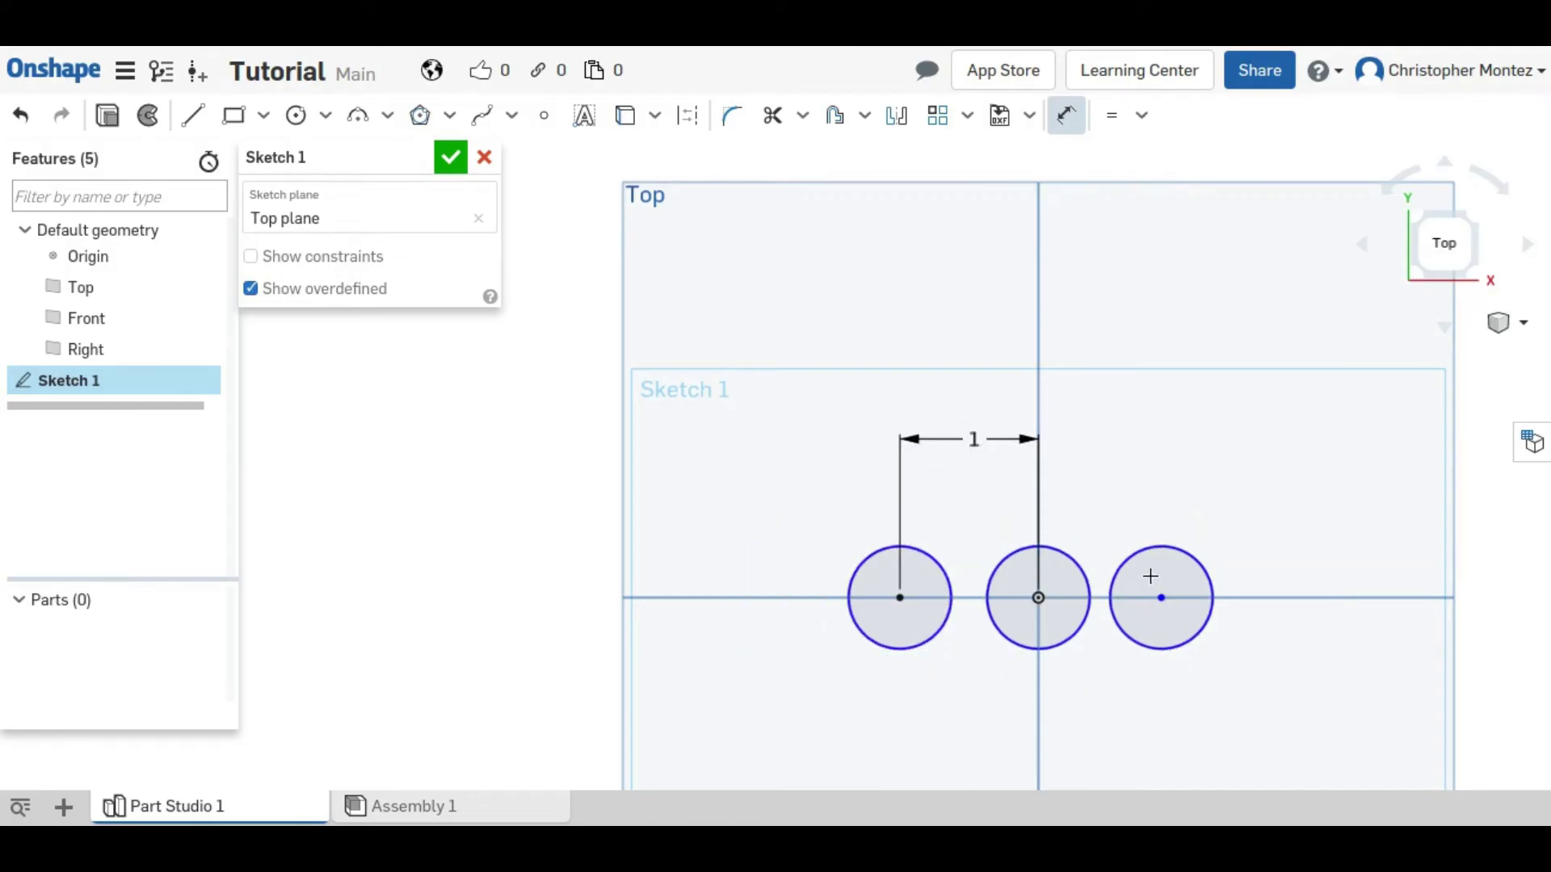
- Dimension the horizontal distance between the origin and the right circle's center as 1 in
{"action": "left_click", "coordinate": [1038, 598]}
{"action": "left_click", "coordinate": [1161, 598]}
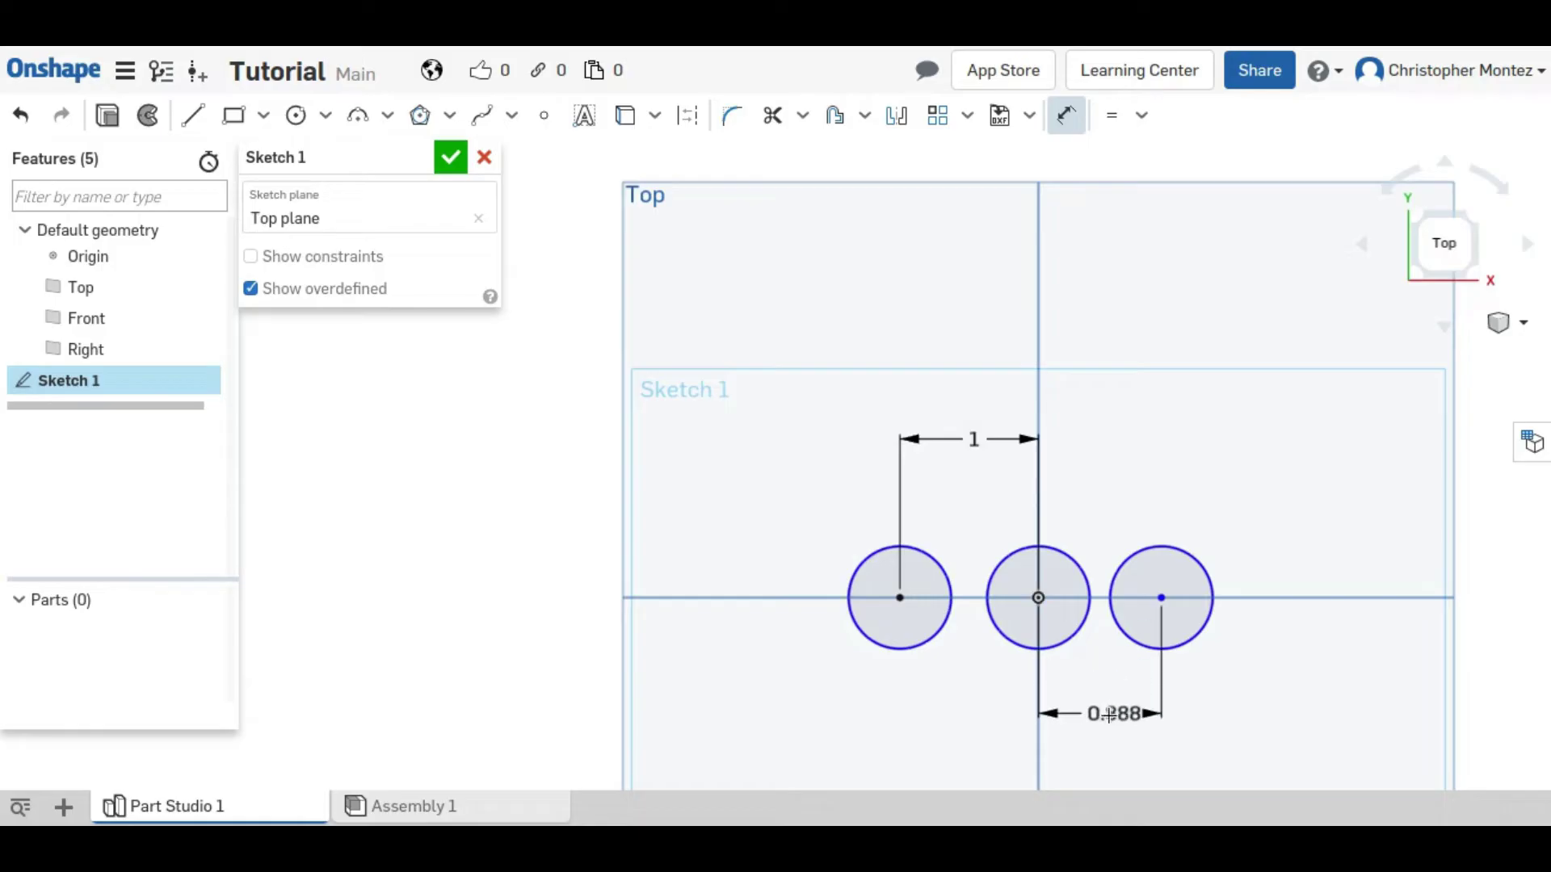
{"action": "left_click", "coordinate": [1148, 709]}
{"action": "type", "text": "1"}
{"action": "key", "text": "Return"}
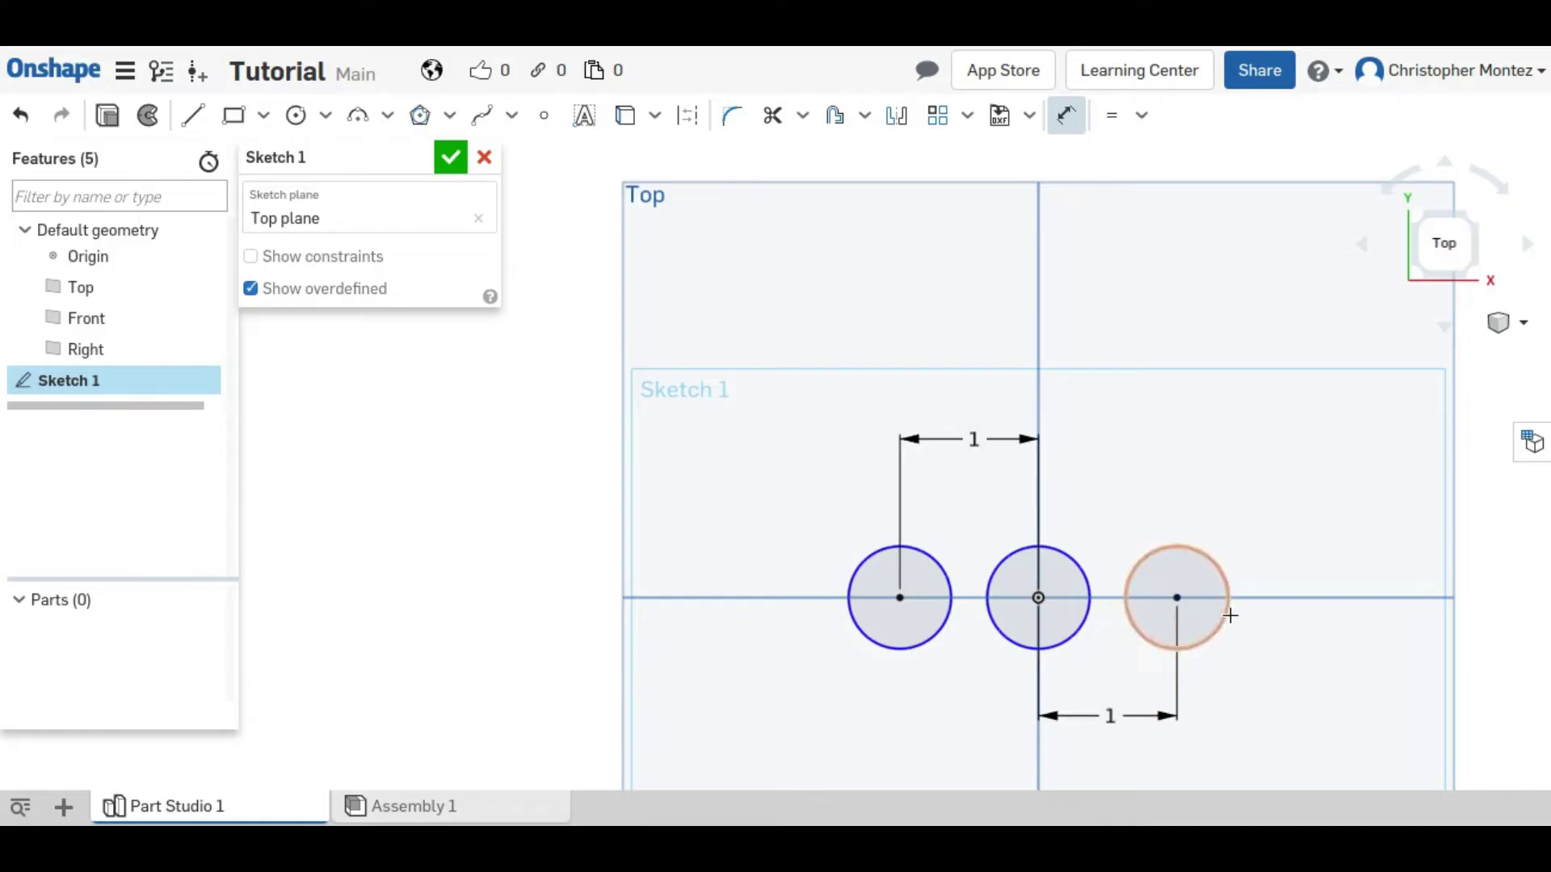
- Add a 0.5 in diameter dimension to the right circle
{"action": "left_click", "coordinate": [1166, 546]}
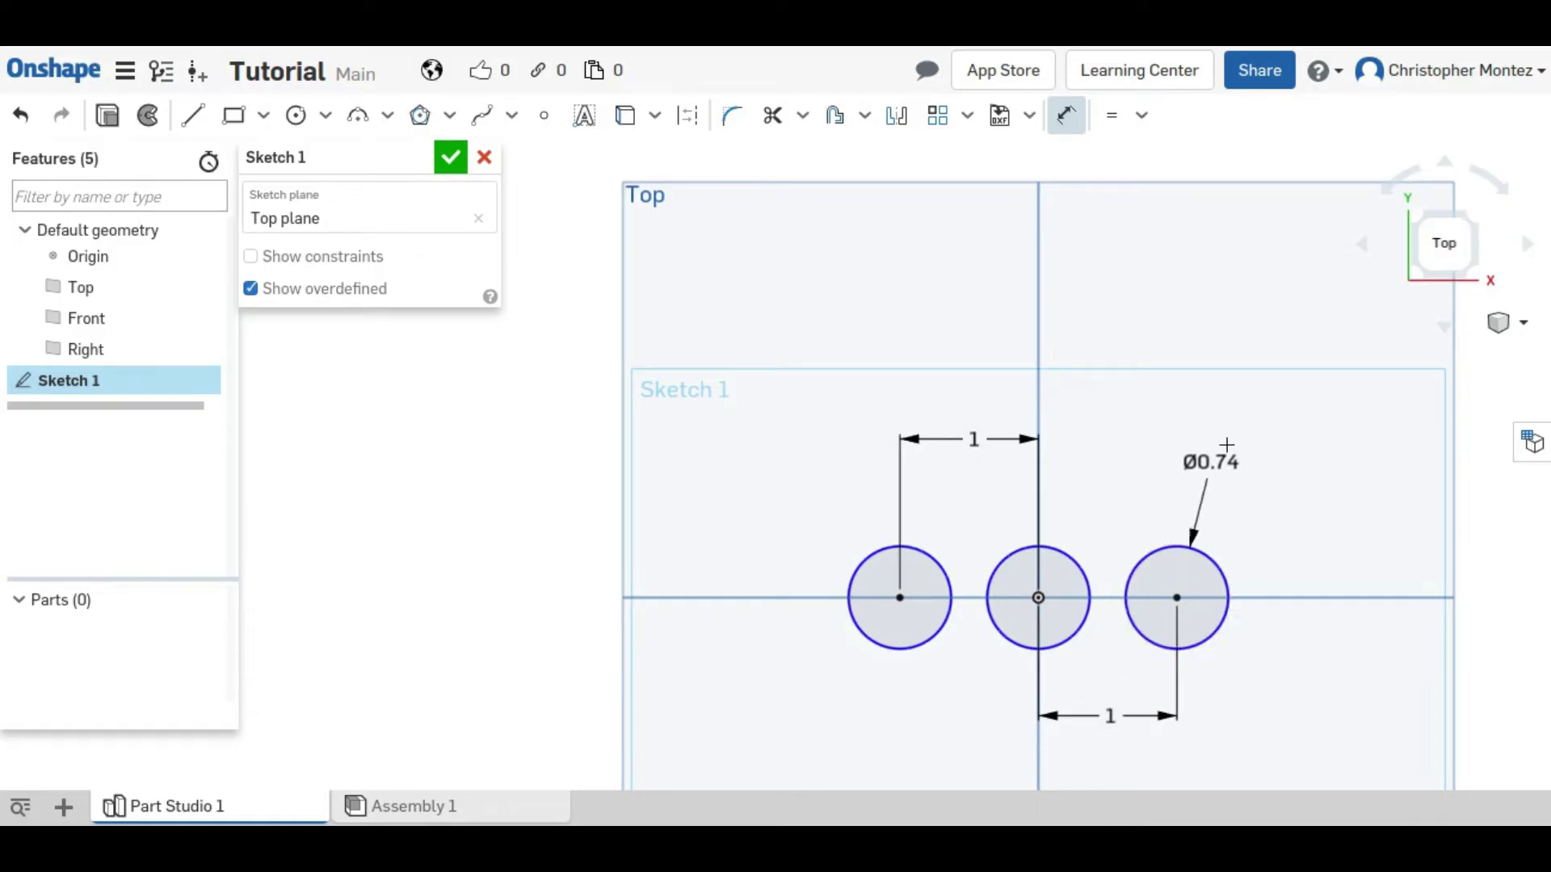
{"action": "left_click", "coordinate": [1300, 485]}
{"action": "type", "text": "0."}
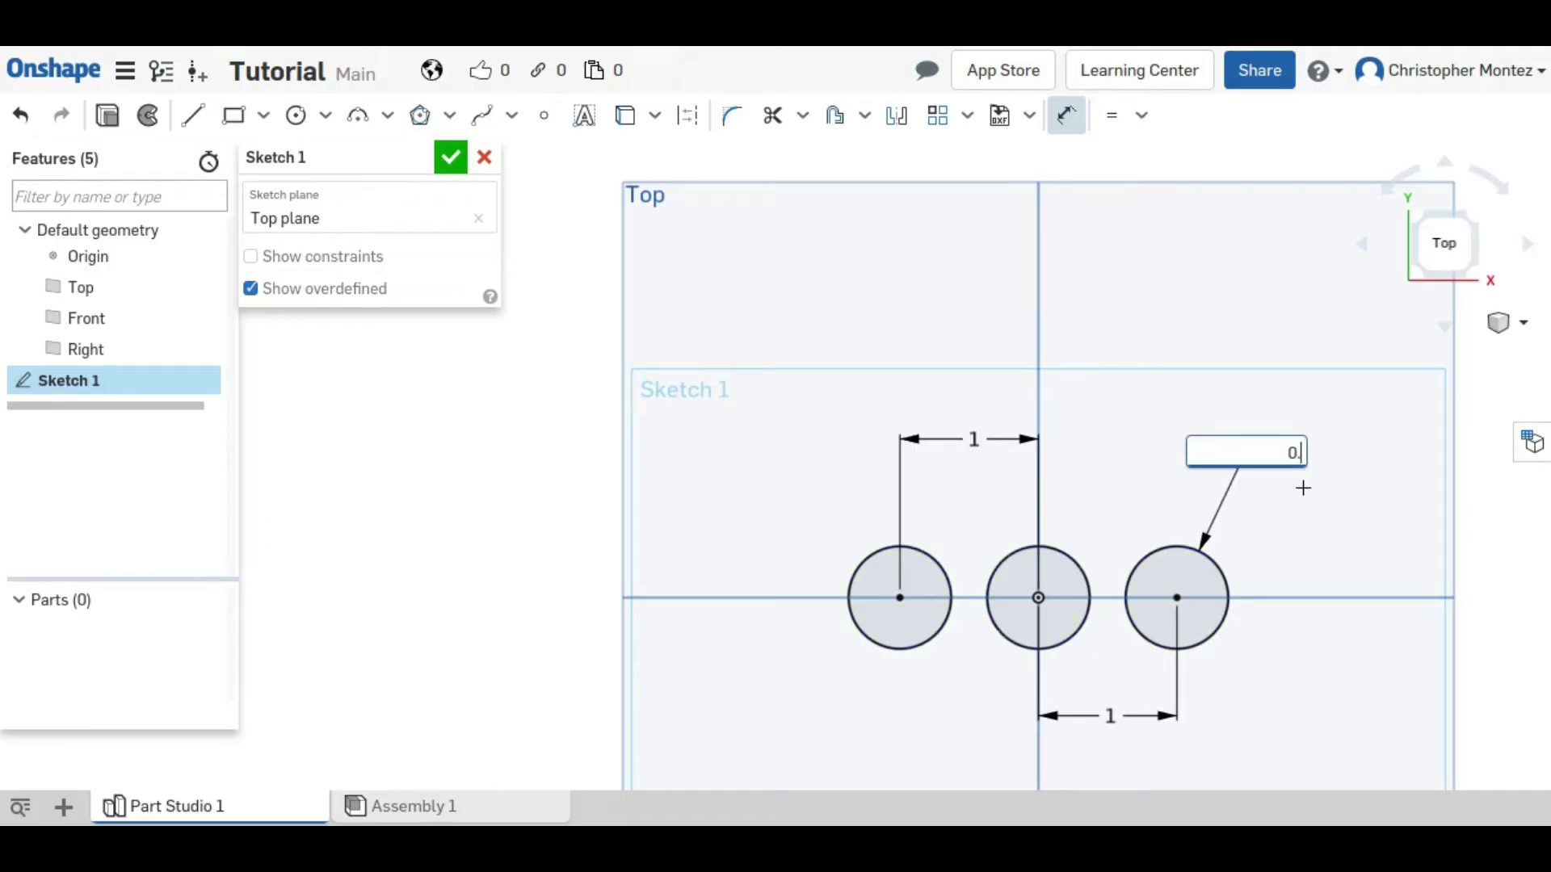
{"action": "type", "text": "5"}
{"action": "key", "text": "Return"}
- Set the right circle's diameter dimension to 0.75 in and finish the sketch
{"action": "scroll", "coordinate": [888, 621], "scroll_direction": "up", "scroll_amount": 1}
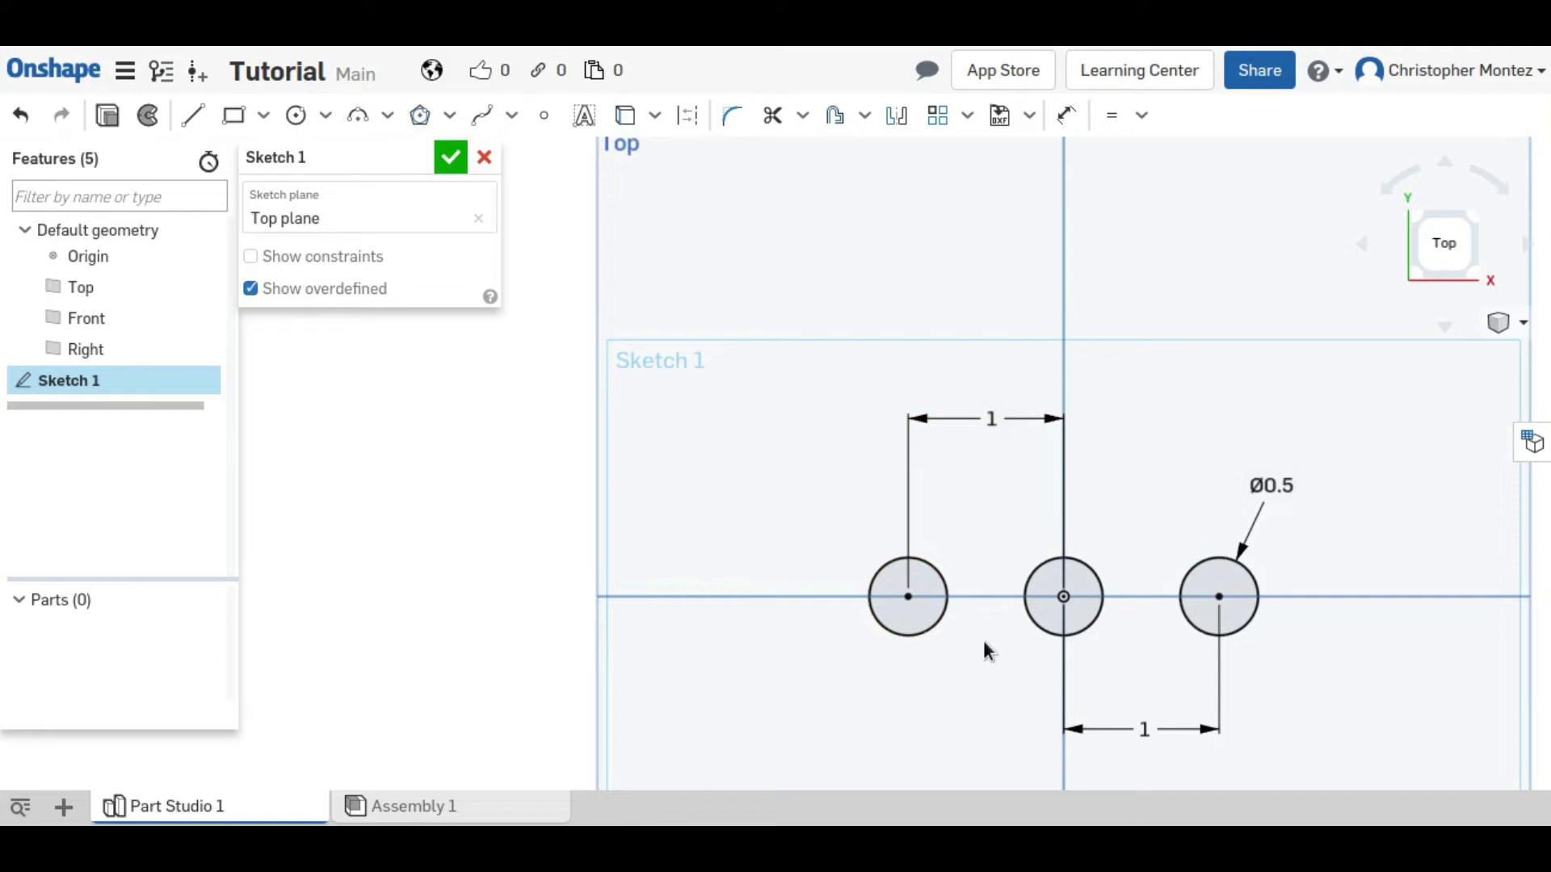
{"action": "middle_click_drag", "start_coordinate": [1015, 651], "coordinate": [942, 609]}
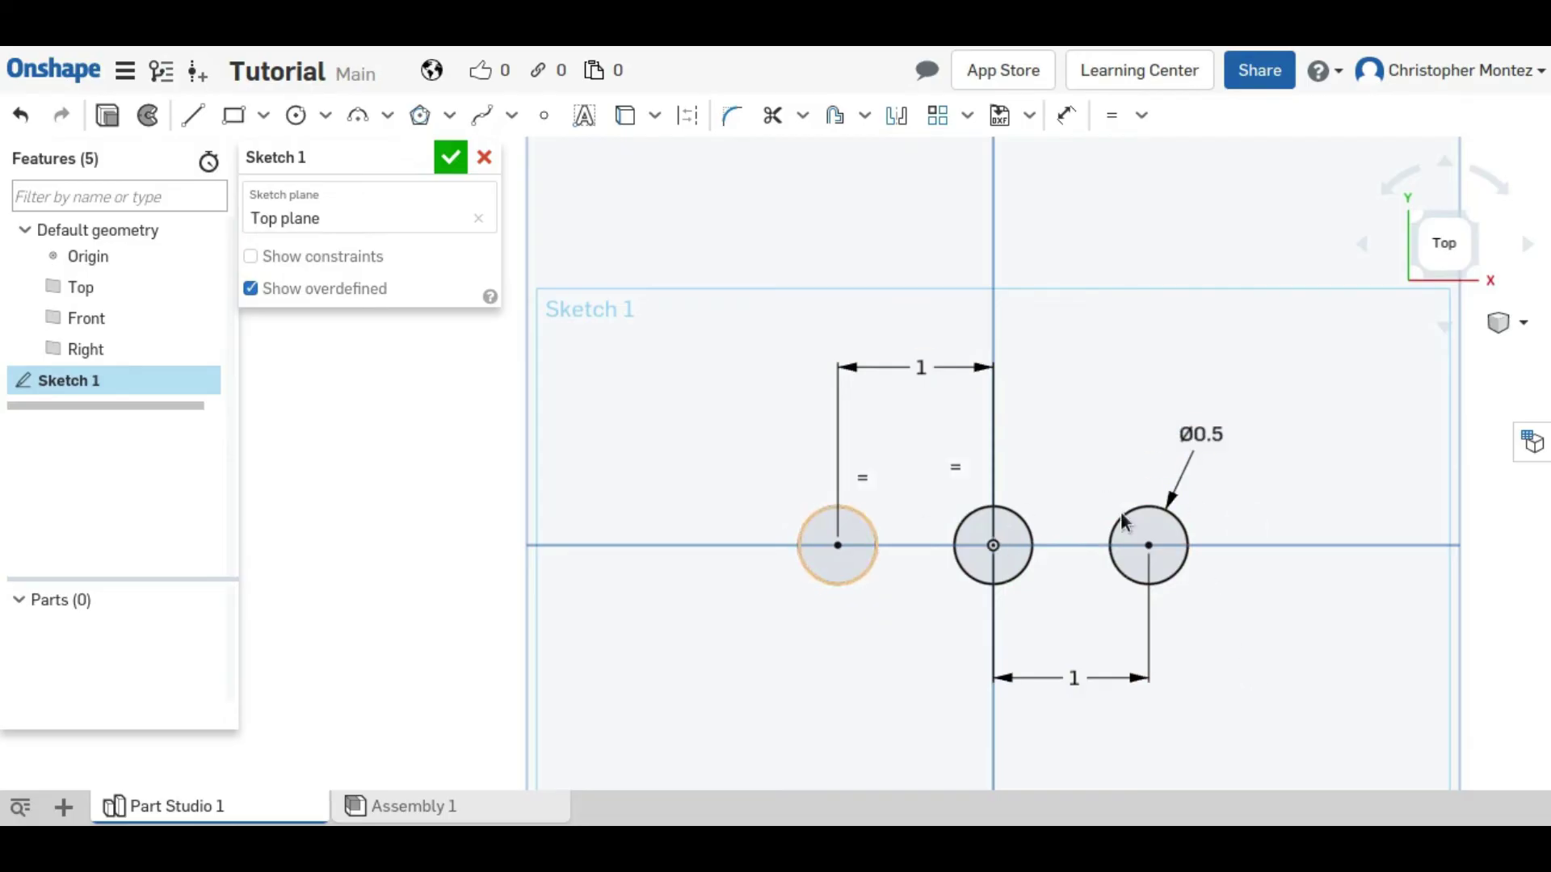
{"action": "double_click", "coordinate": [1203, 435]}
{"action": "type", "text": "0."}
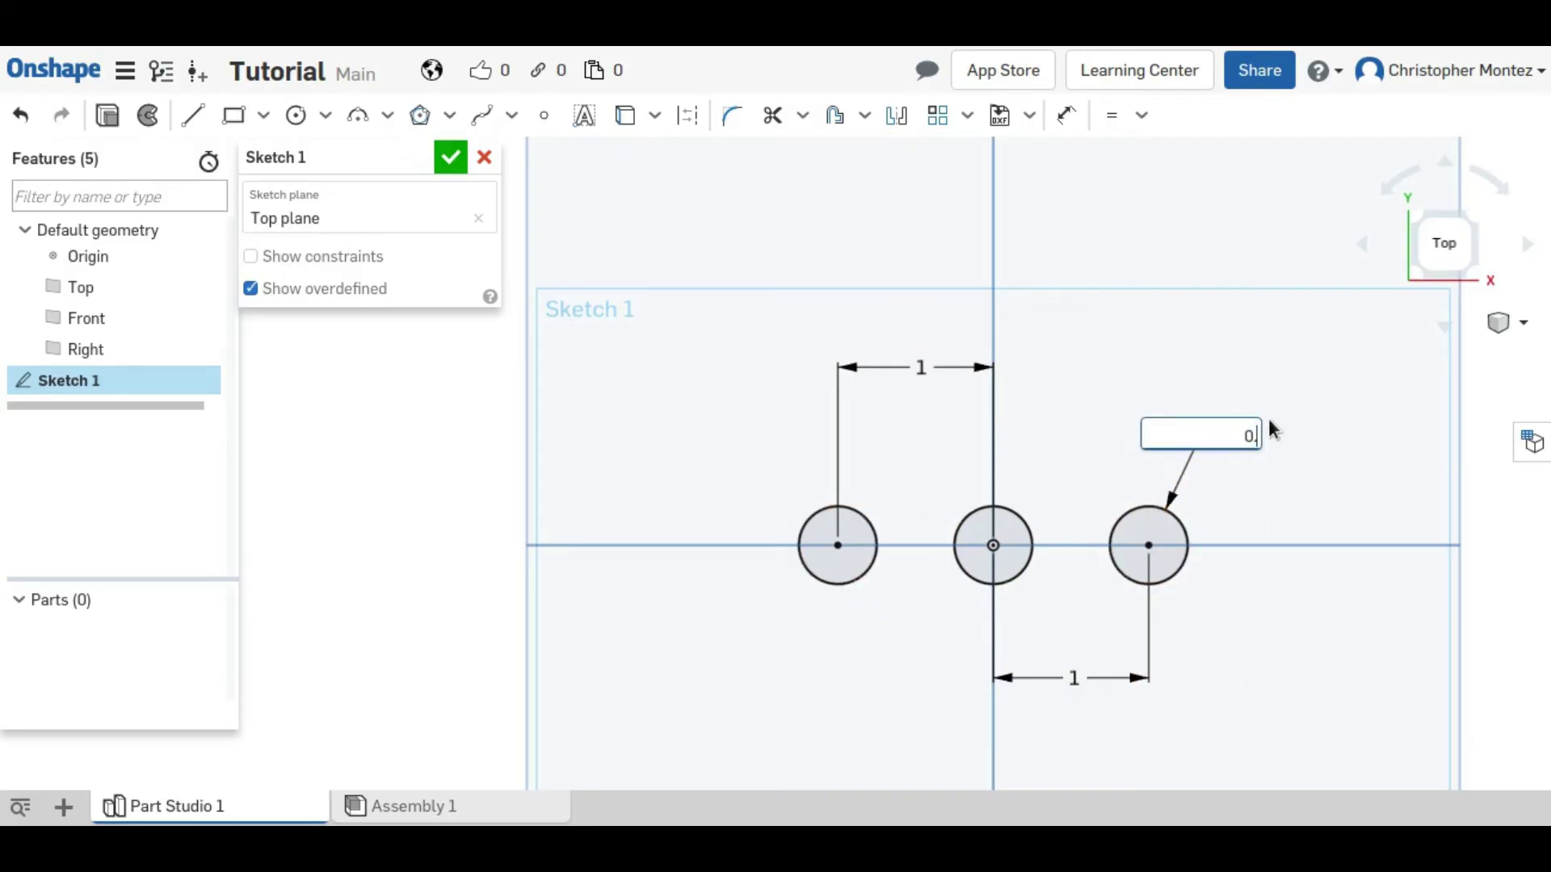
{"action": "type", "text": "75"}
{"action": "key", "text": "Return"}
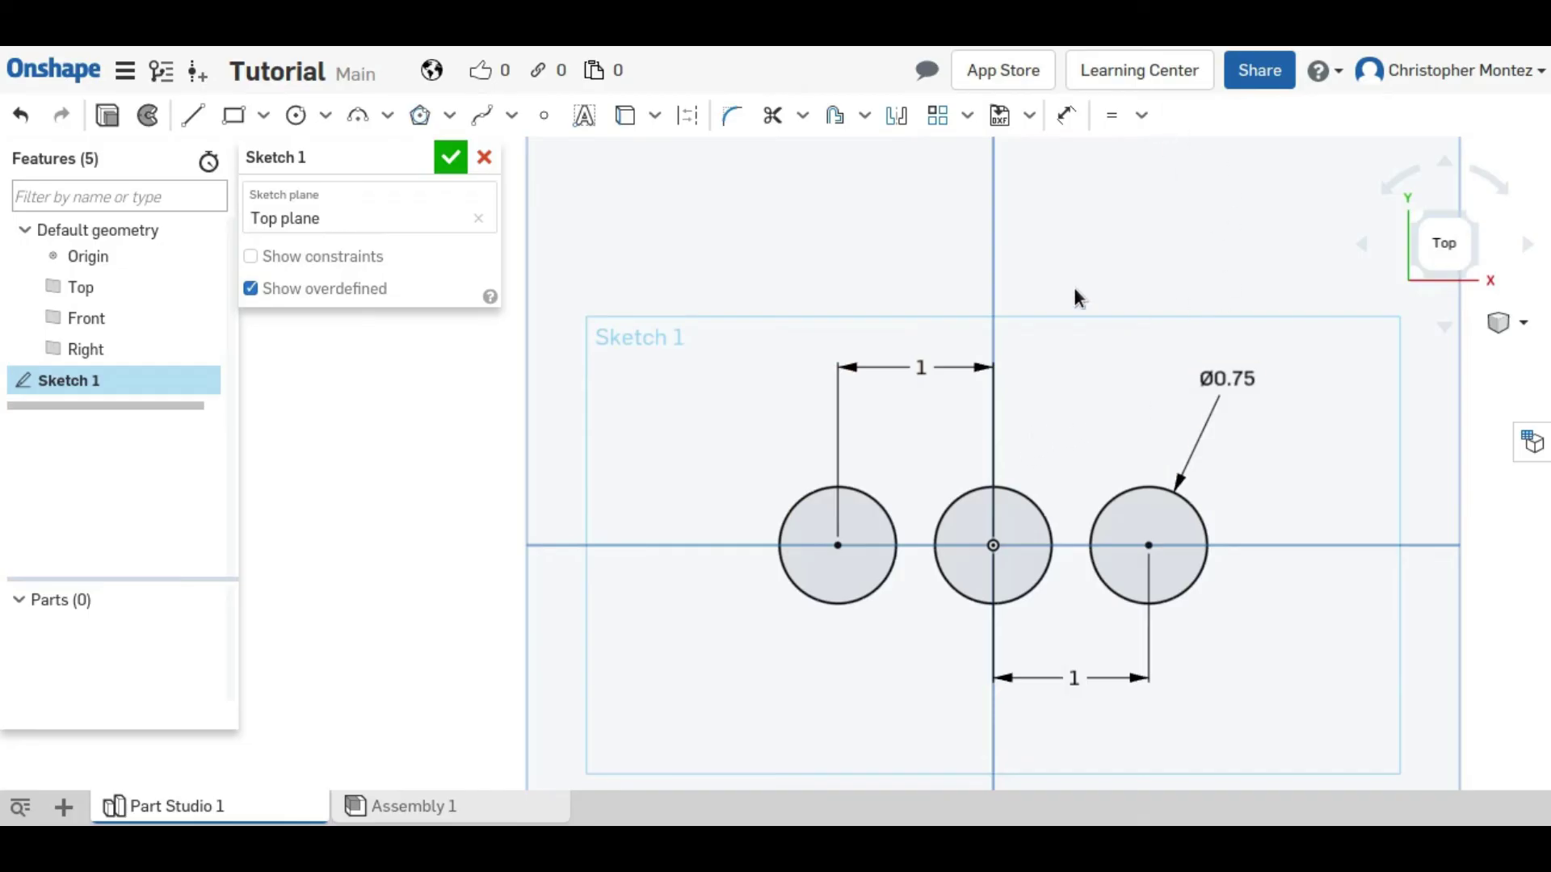
{"action": "left_click", "coordinate": [453, 160]}
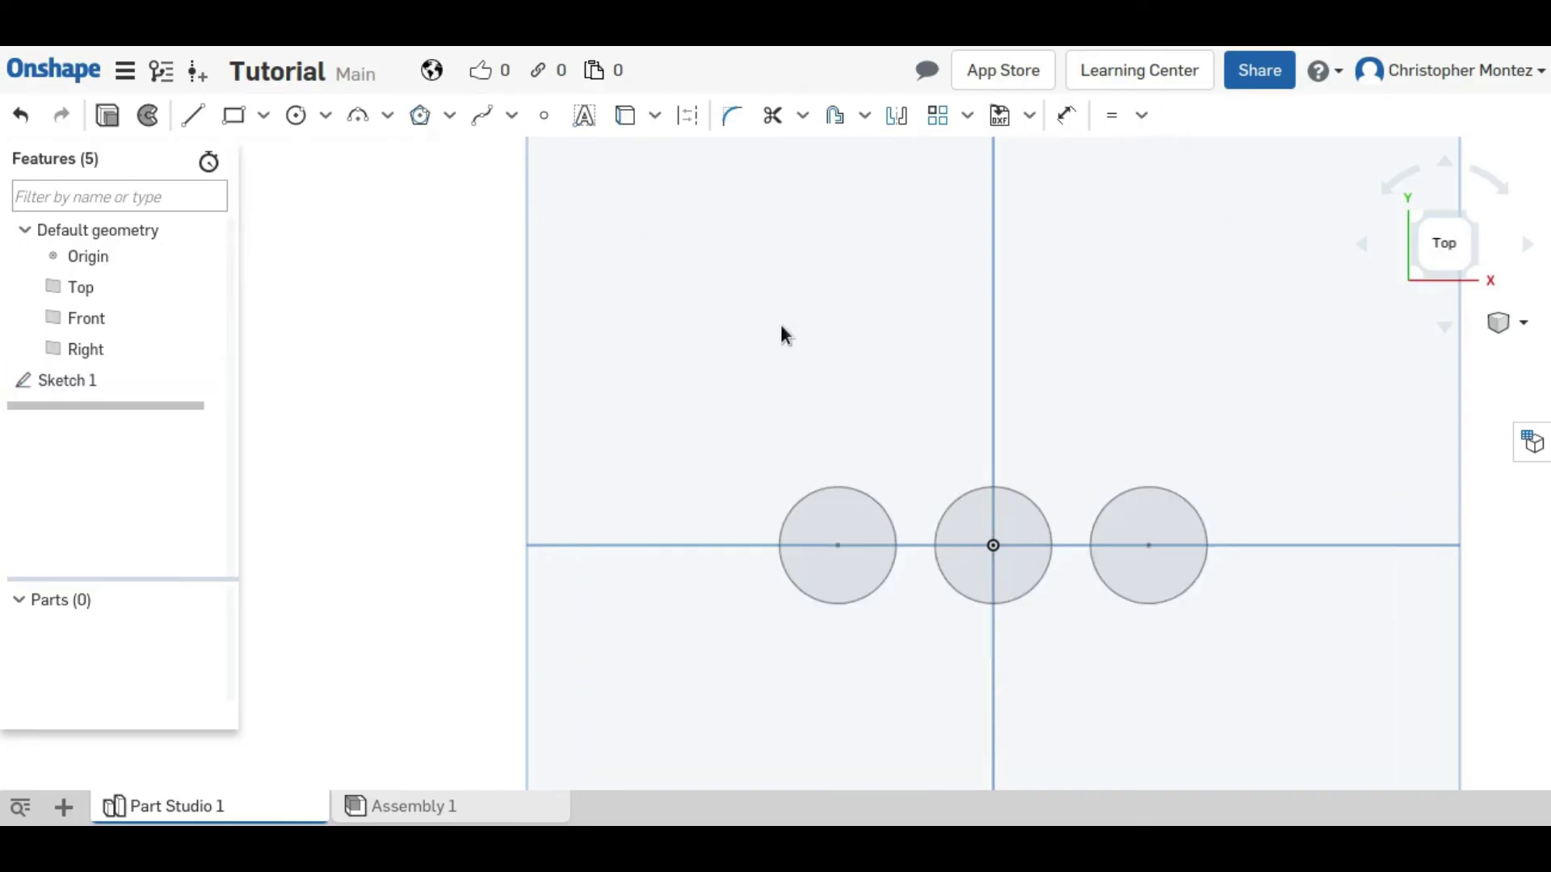
{"action": "scroll", "coordinate": [781, 326], "scroll_direction": "down", "scroll_amount": 2}
{"action": "middle_click_drag", "start_coordinate": [665, 294], "coordinate": [503, 252]}
{"action": "mouse_move", "coordinate": [889, 385]}
{"action": "right_mouse_down"}
{"action": "mouse_move", "coordinate": [903, 321]}
{"action": "mouse_move", "coordinate": [993, 305]}
{"action": "mouse_move", "coordinate": [972, 356]}
{"action": "mouse_move", "coordinate": [941, 365]}
{"action": "right_mouse_up"}
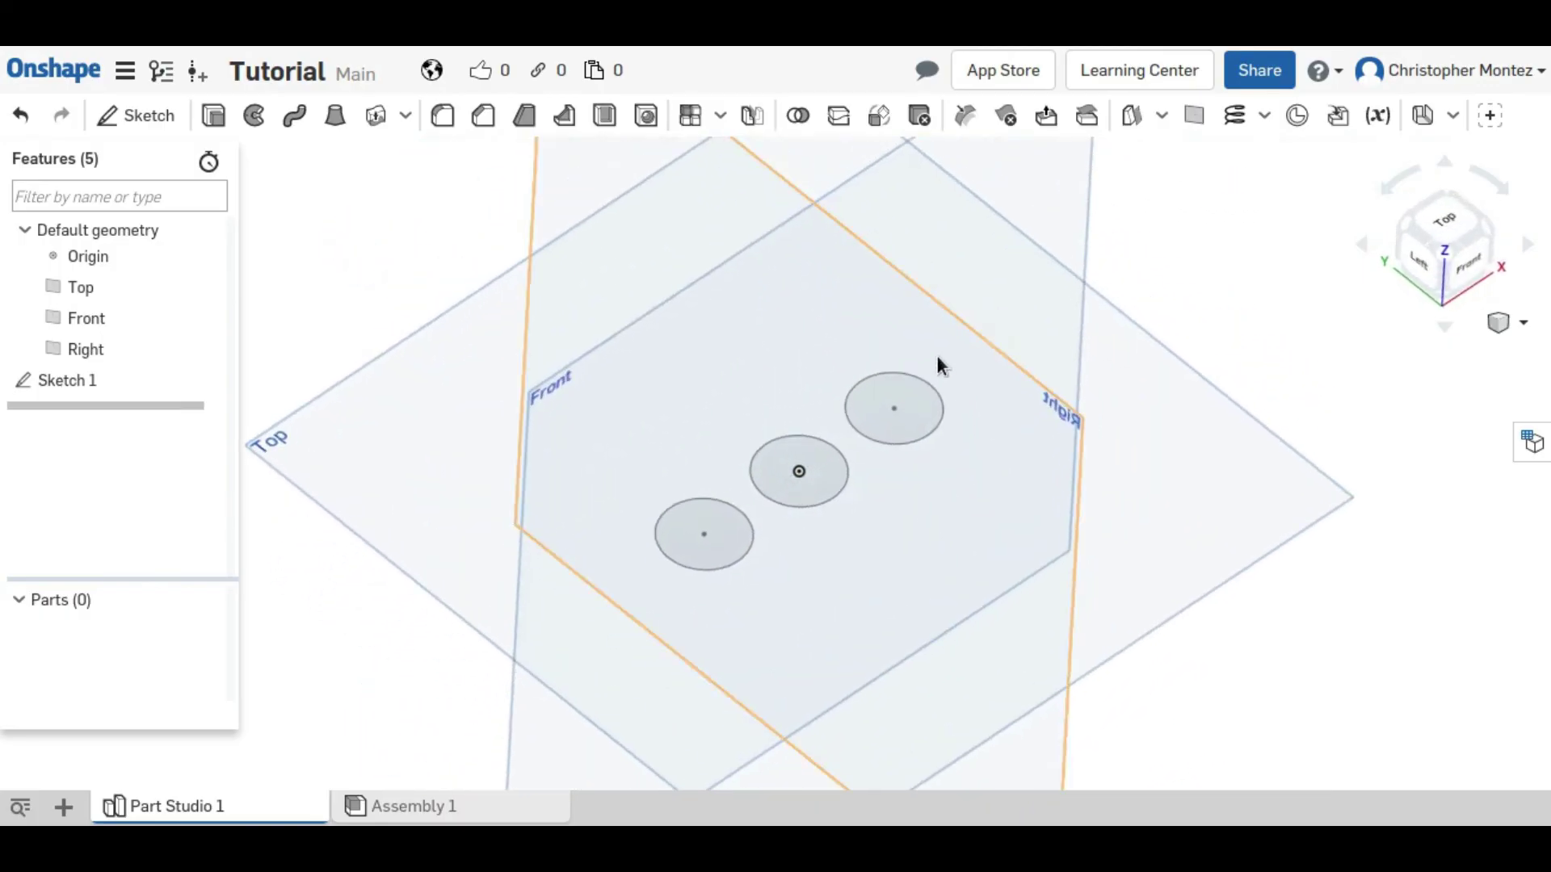